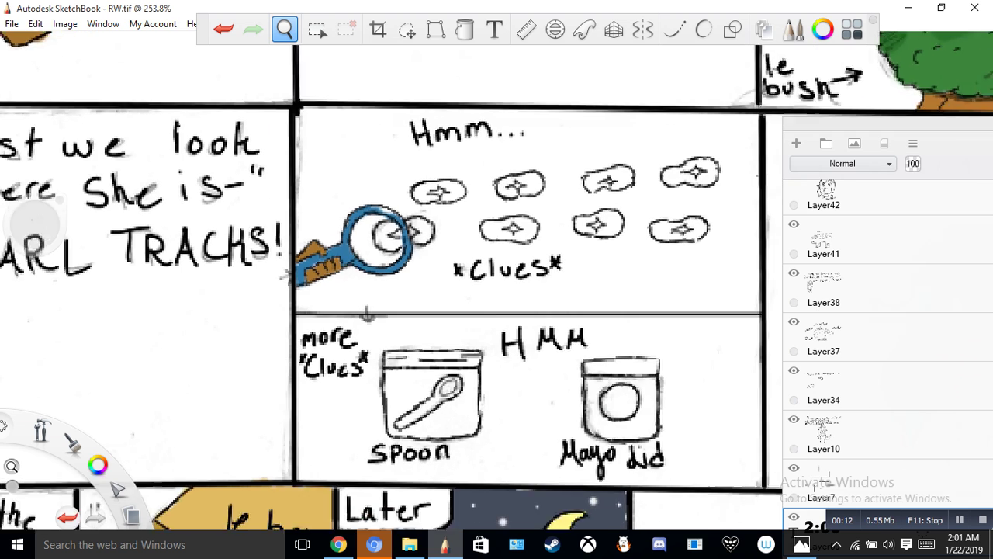
Step: Switch to the YouTube playlist in Chrome and play "Alec Benjamin - End of the Summer"
left_click_drag(322, 256, 317, 485)
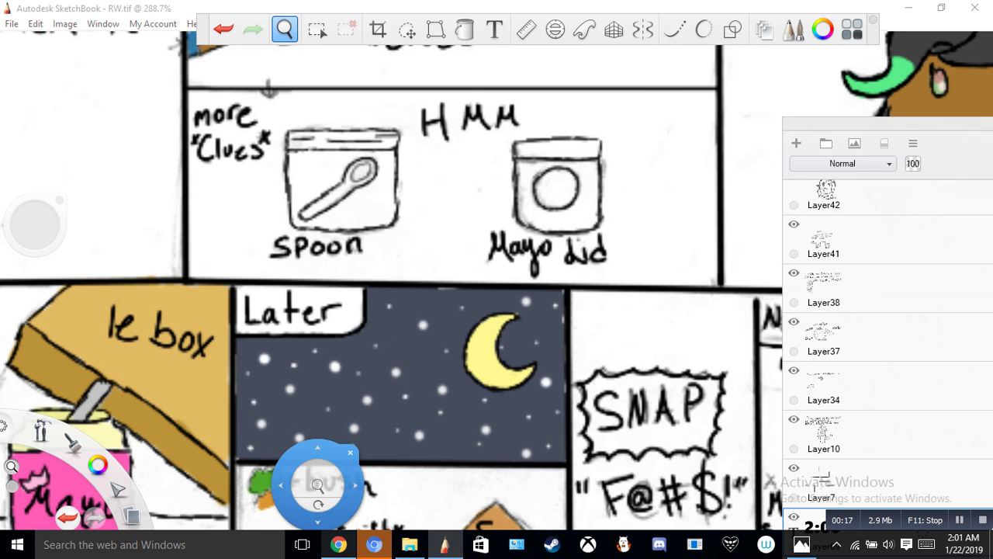
left_click(445, 544)
left_click(625, 11)
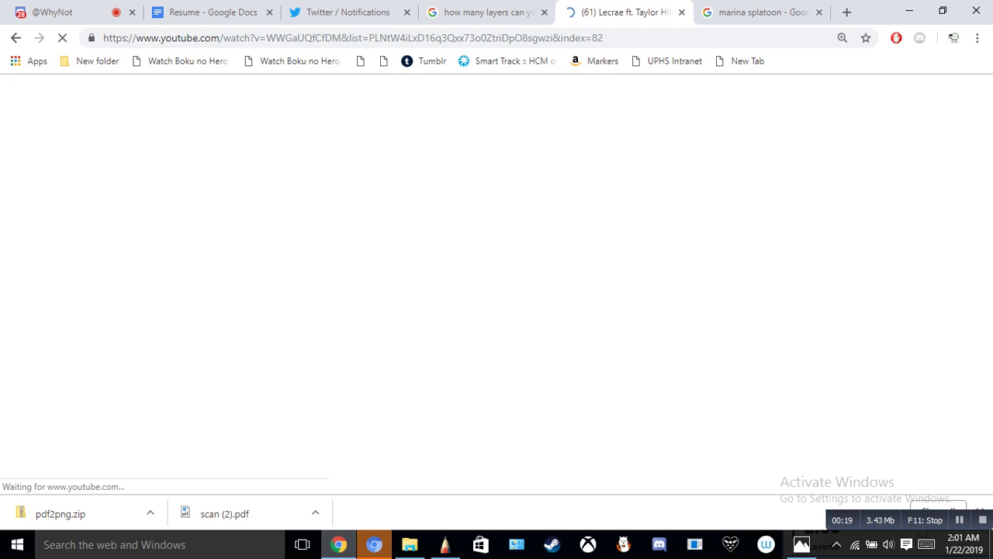
right_click(607, 13)
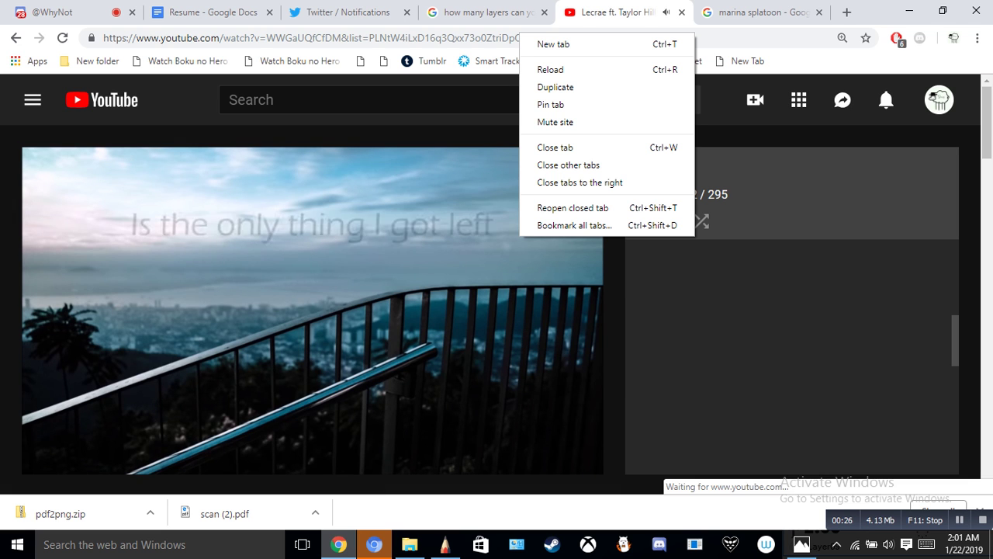
key("Escape")
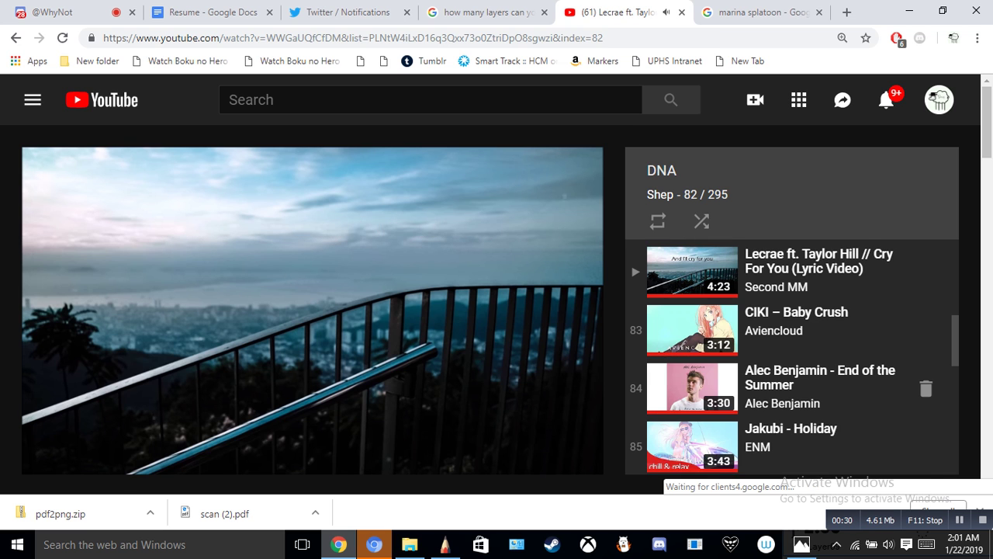
left_click(690, 388)
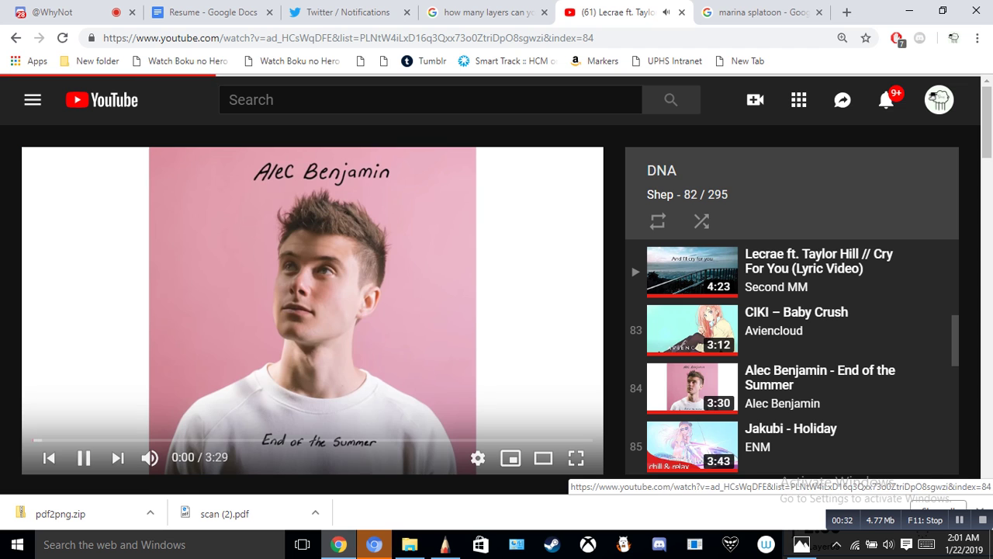
Step: Check the "marina splatoon" image results in the browser and return to the comic in SketchBook
left_click(760, 13)
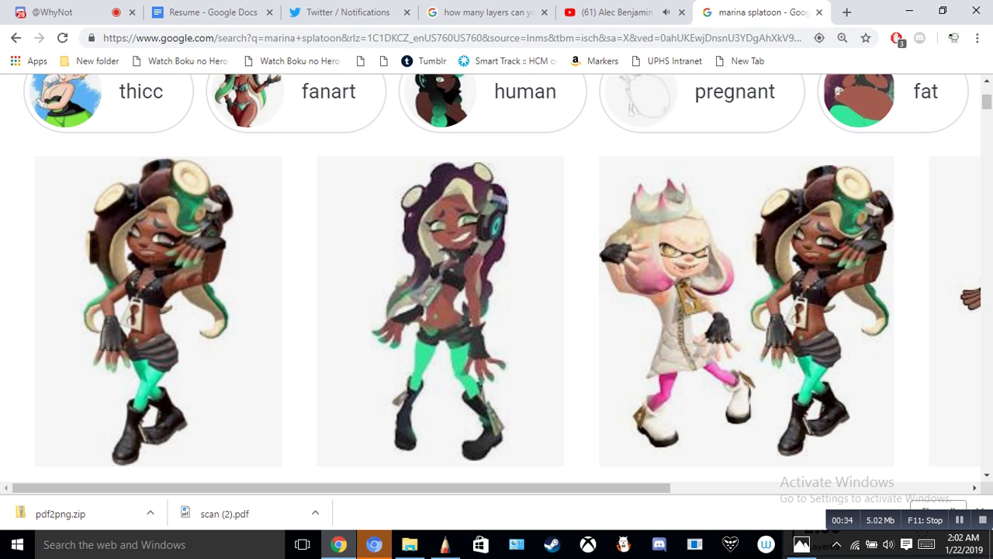
left_click(621, 12)
right_click(498, 20)
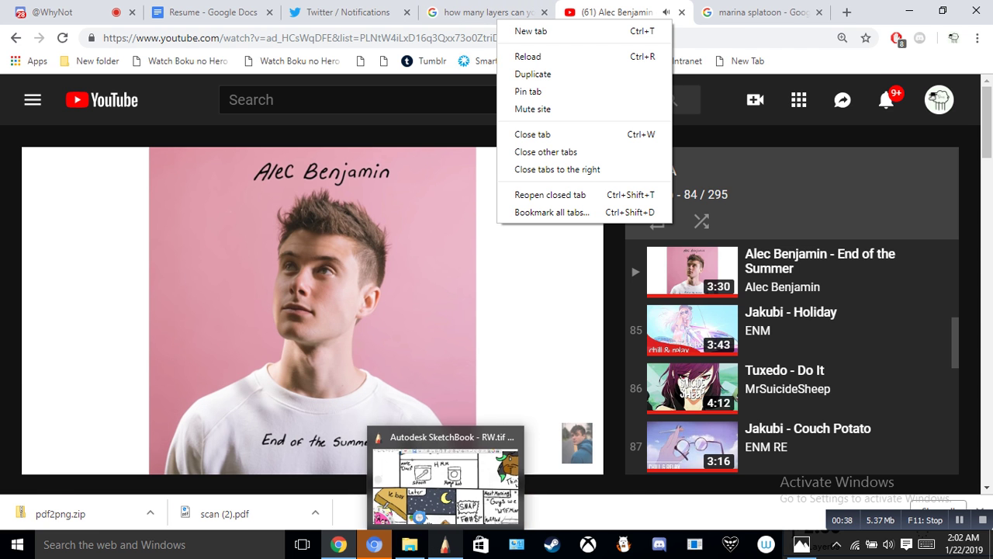
left_click(442, 544)
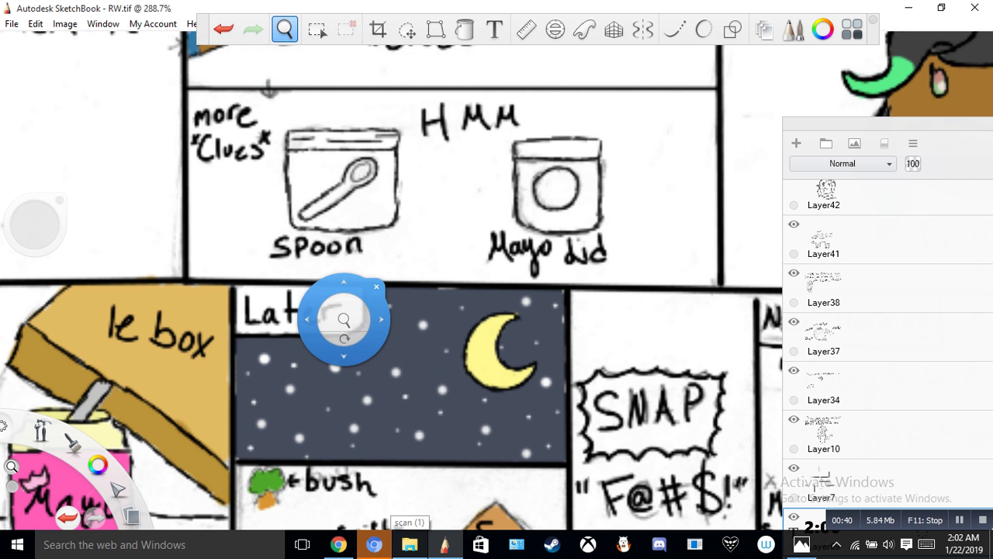
Step: Select the brown swatch for the stick in the "le box" panel and show the brush palette with the Paintbrush active
mouse_move(328, 286)
left_mouse_down()
mouse_move(651, 101)
mouse_move(697, 96)
left_mouse_up()
mouse_move(476, 225)
left_mouse_down()
mouse_move(483, 211)
mouse_move(604, 278)
left_mouse_up()
mouse_move(489, 295)
left_mouse_down()
mouse_move(569, 280)
mouse_move(537, 248)
mouse_move(311, 323)
left_mouse_up()
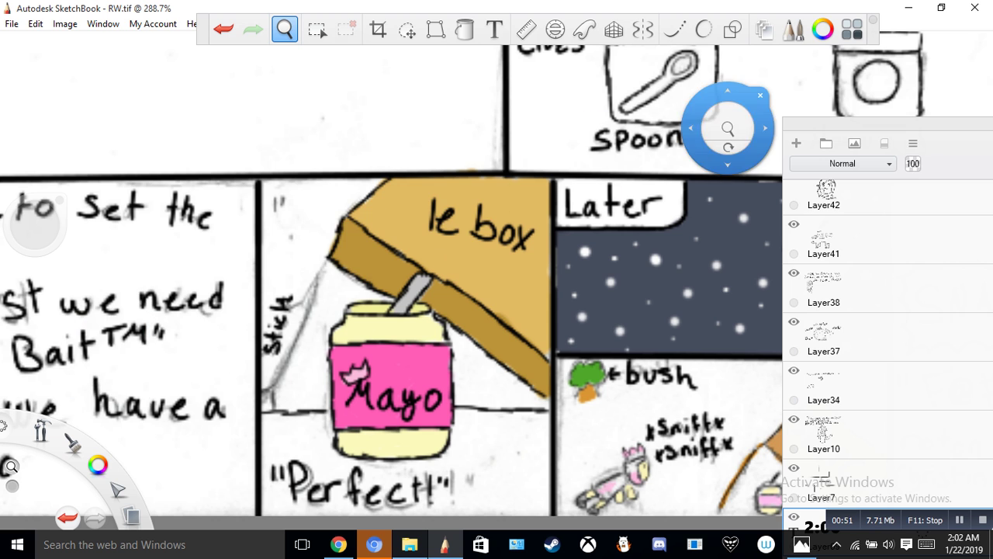
left_click(824, 29)
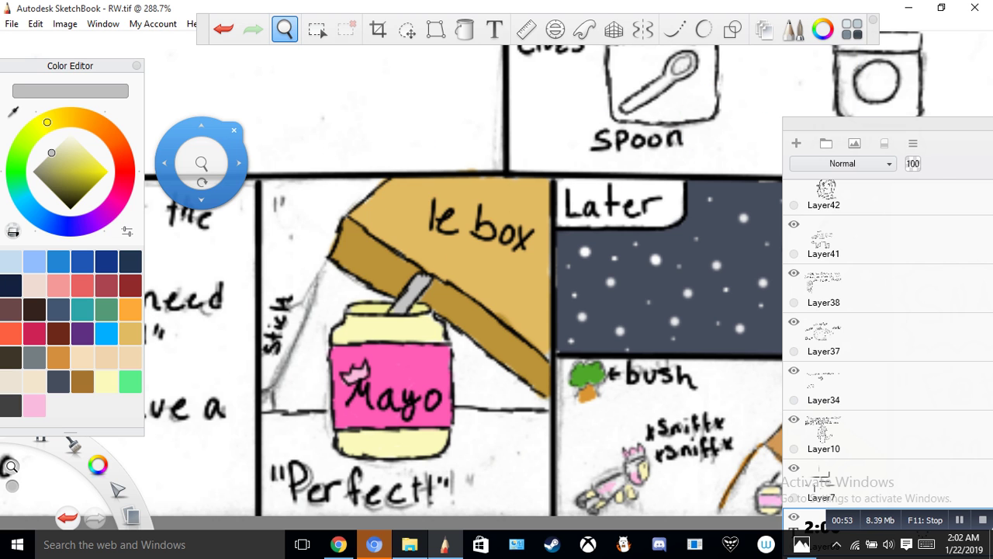
left_click(83, 381)
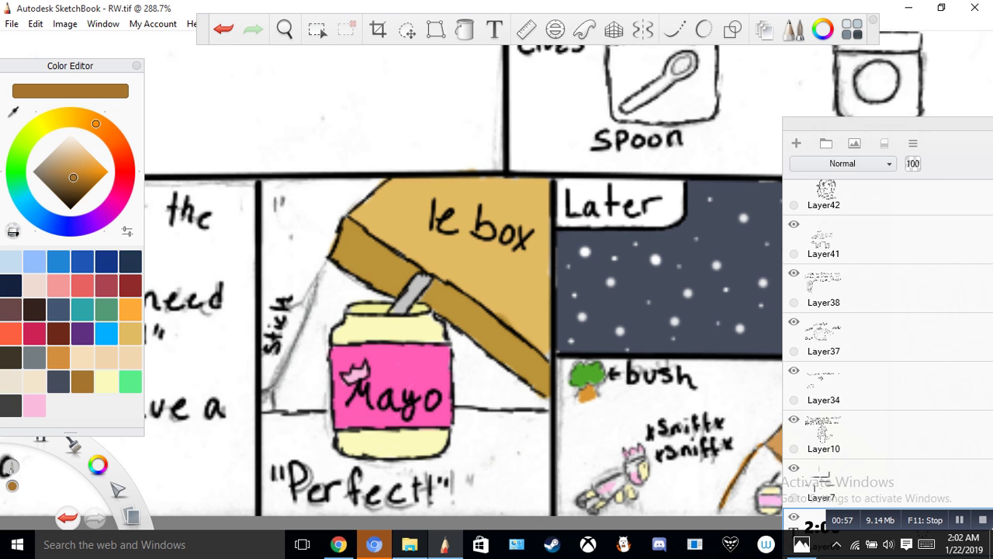
left_click(794, 30)
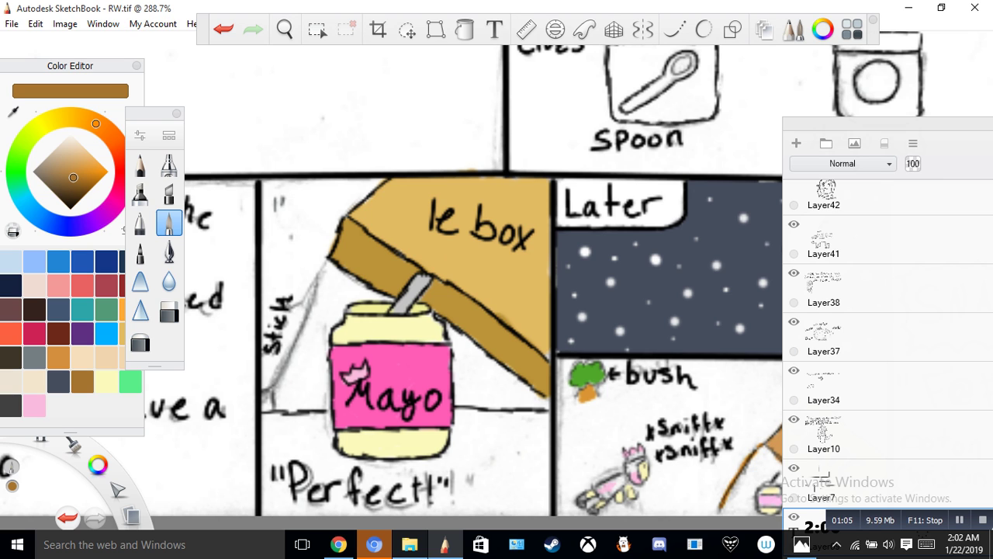
Step: Undo the last two changes to the comic page
left_click(284, 29)
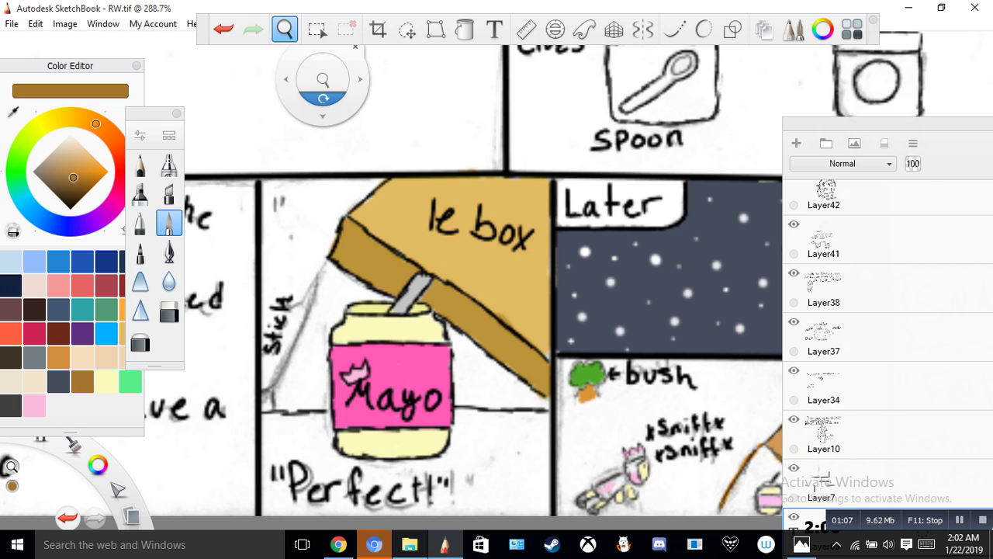
left_click_drag(322, 80, 229, 84)
left_click_drag(289, 85, 256, 415)
left_click(224, 30)
left_click(223, 29)
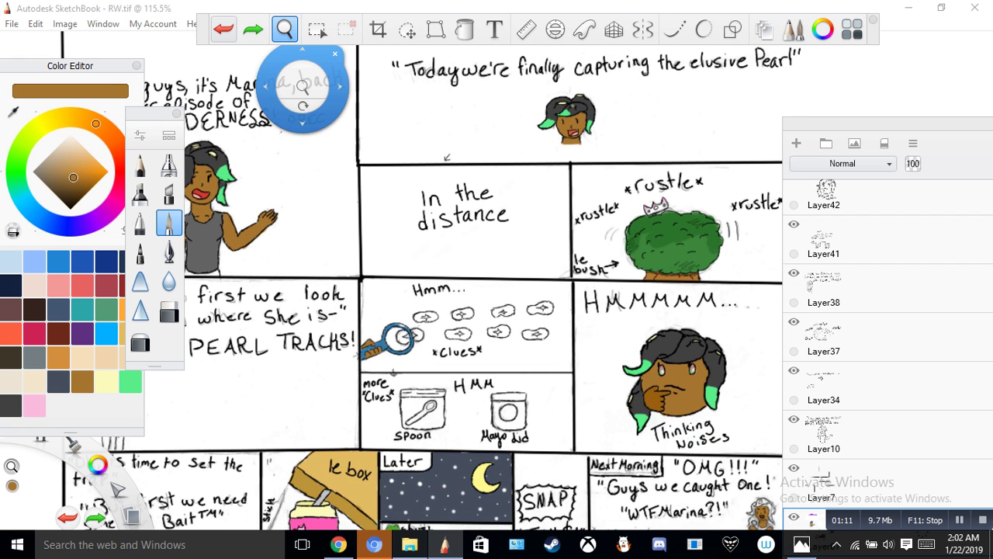
Step: Try a brown Paintbrush dab on the stick beside the mayo jar and undo it
left_click_drag(302, 118, 328, 8)
left_click_drag(302, 87, 313, 87)
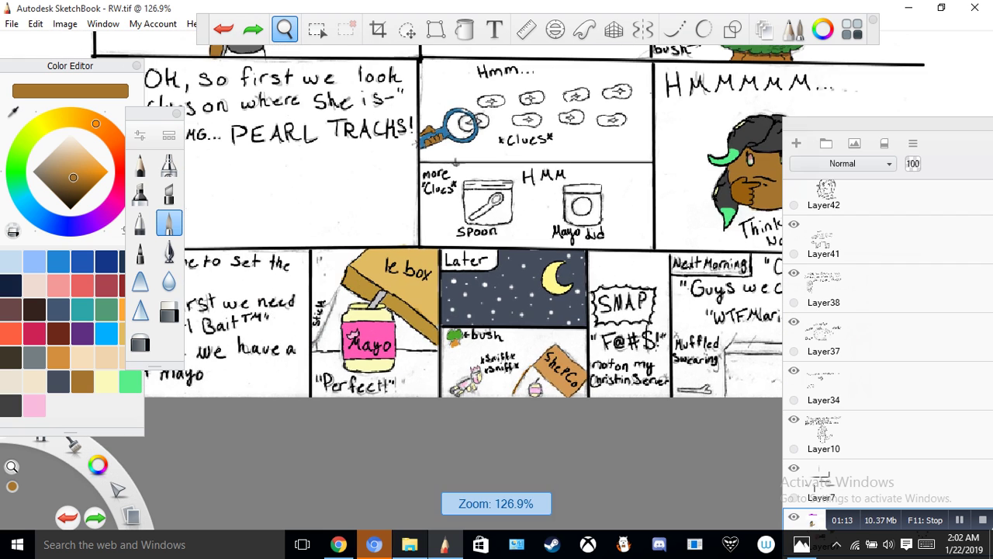
left_click_drag(318, 339, 301, 205)
left_click_drag(319, 337, 300, 274)
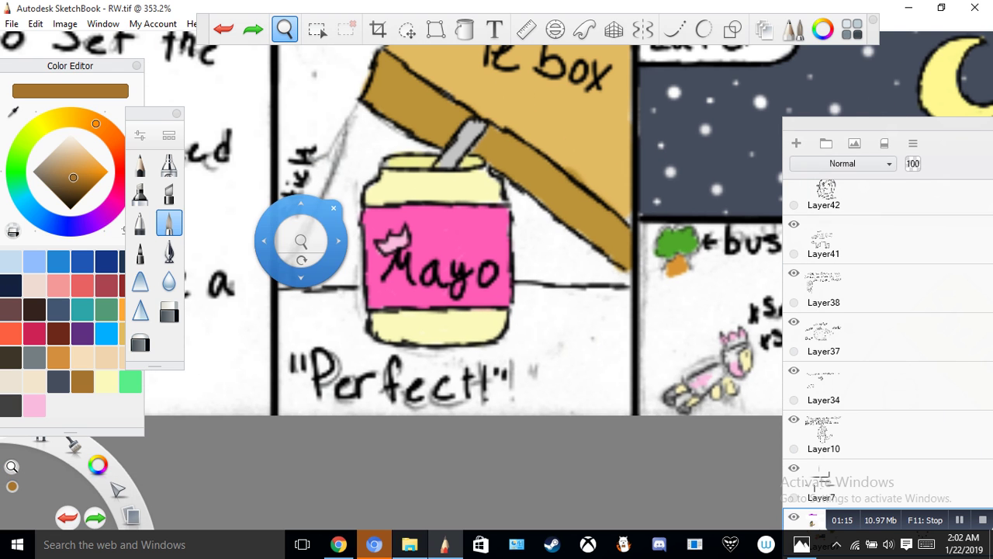
left_click(333, 208)
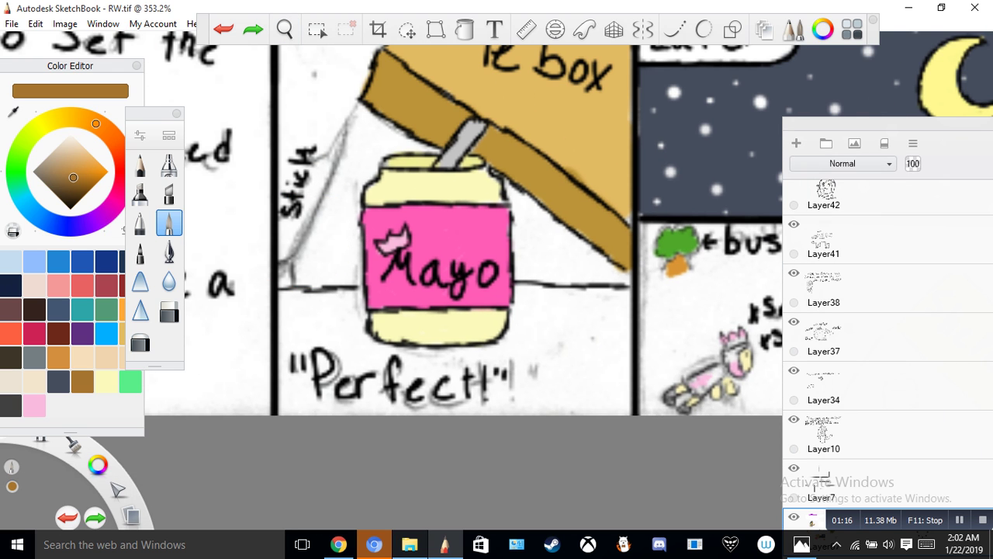
left_click(309, 233)
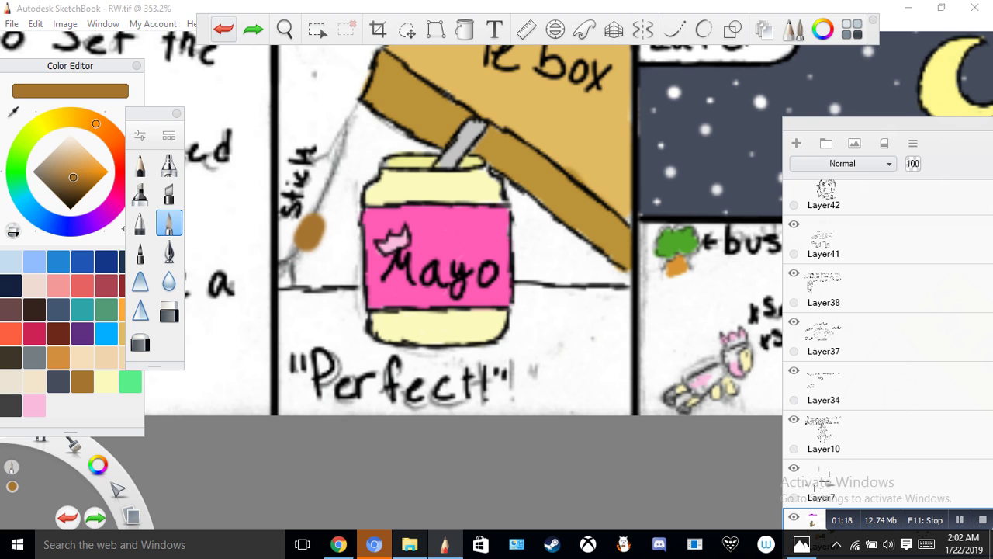
key("ctrl+z")
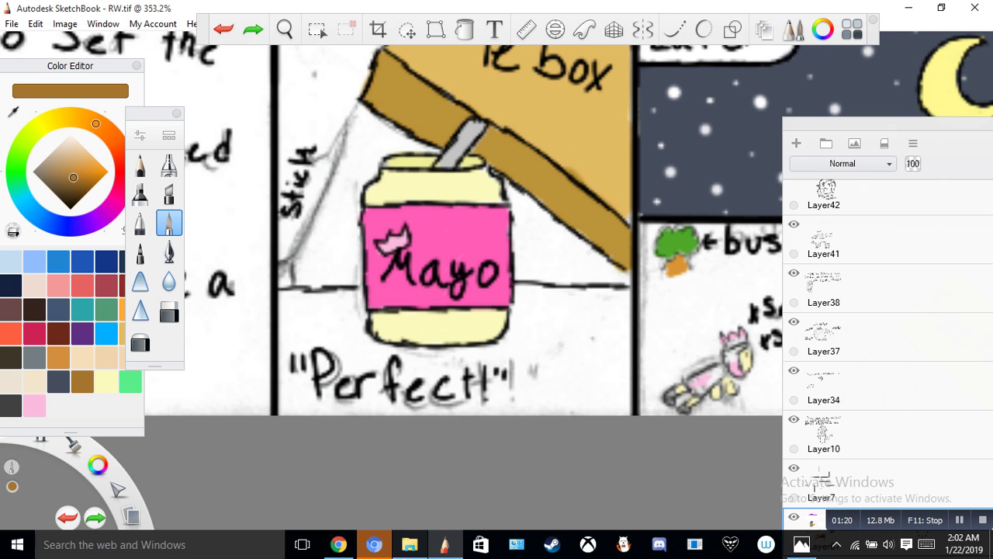
Step: Reduce the Paintbrush size to 2.0 and paint the stick propping up the box brown
left_click(140, 135)
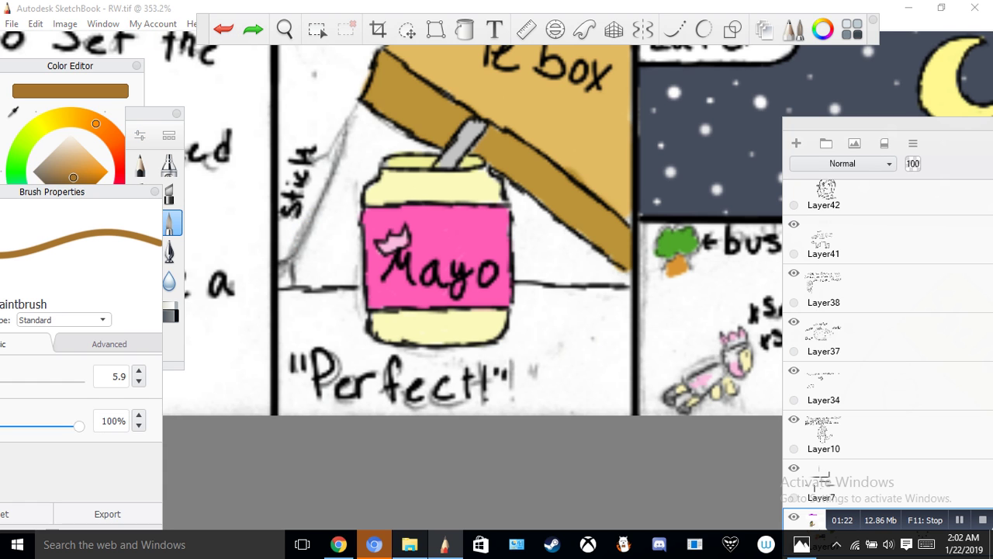
left_click_drag(81, 191, 176, 177)
left_click_drag(66, 369, 59, 368)
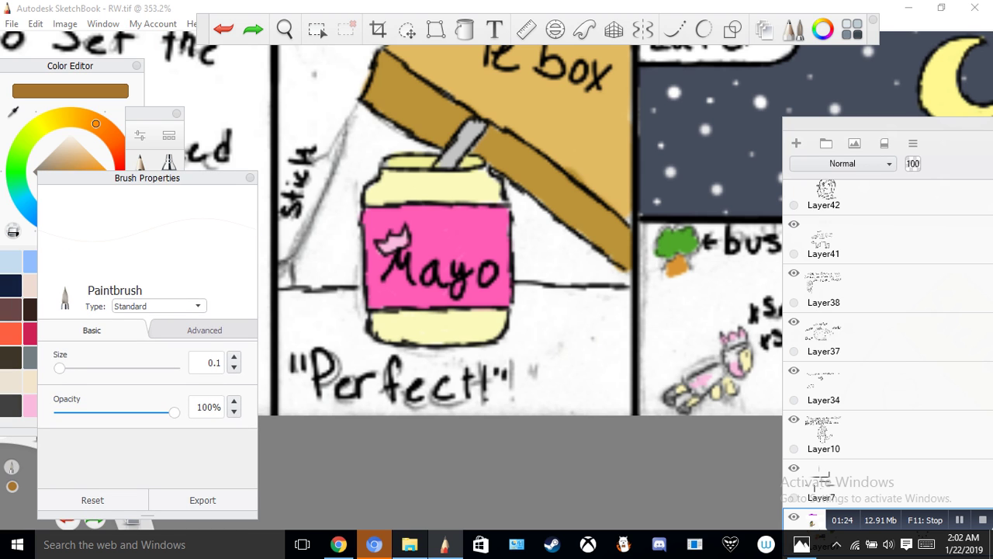
left_click_drag(288, 261, 297, 247)
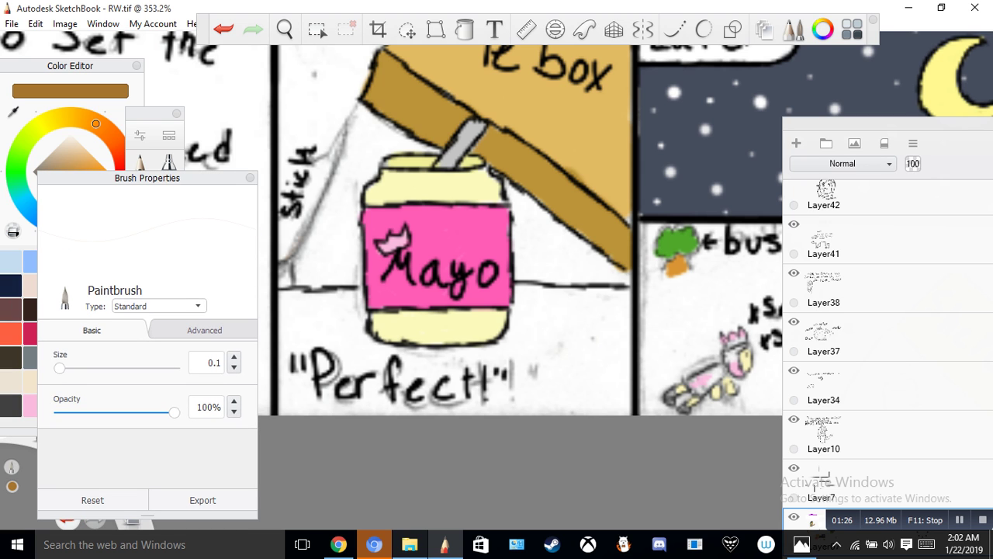
left_click_drag(59, 368, 62, 368)
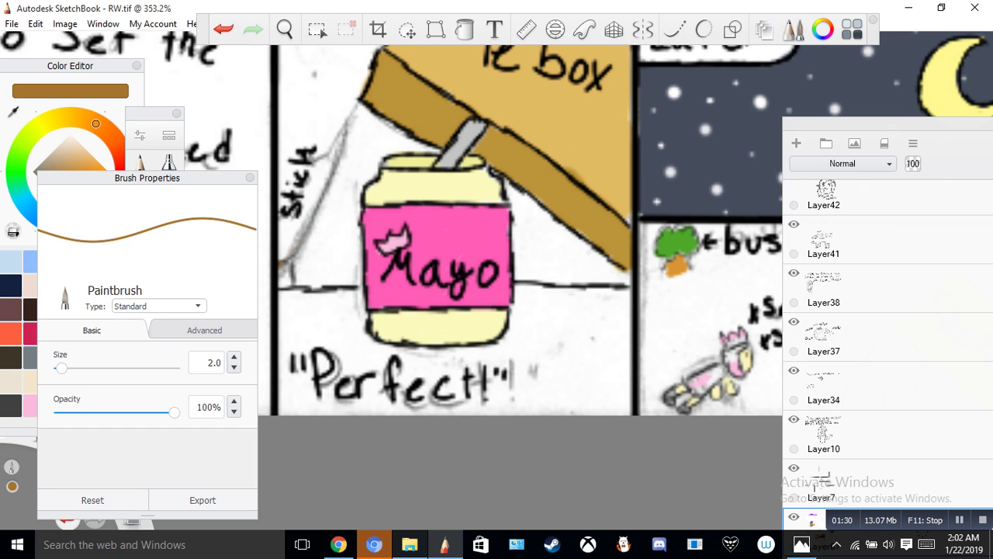
left_click_drag(291, 272, 289, 285)
left_click_drag(291, 248, 359, 110)
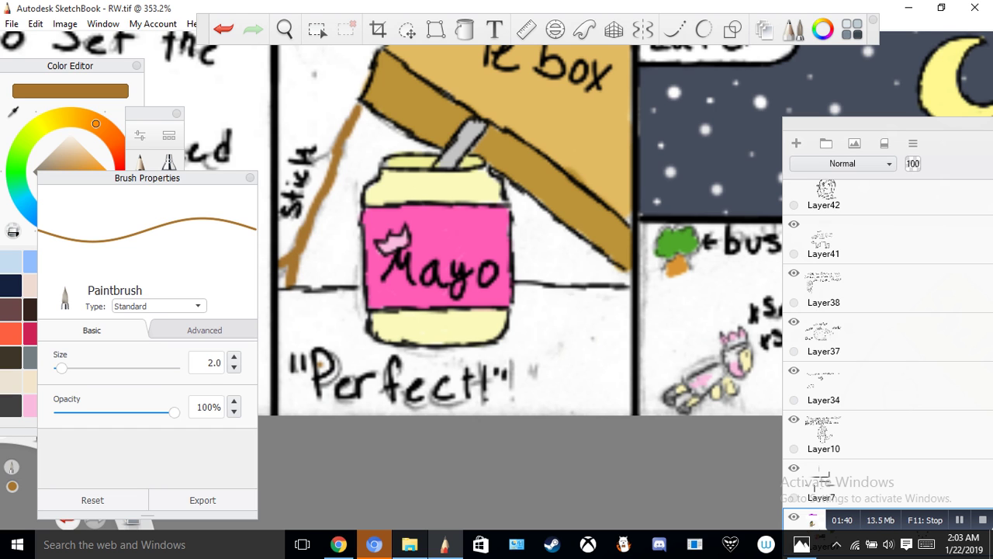
Step: Sample the dark grey of the tank top worn by the waving character in the panel above the "PEARL TRACKS!" text
left_click(285, 29)
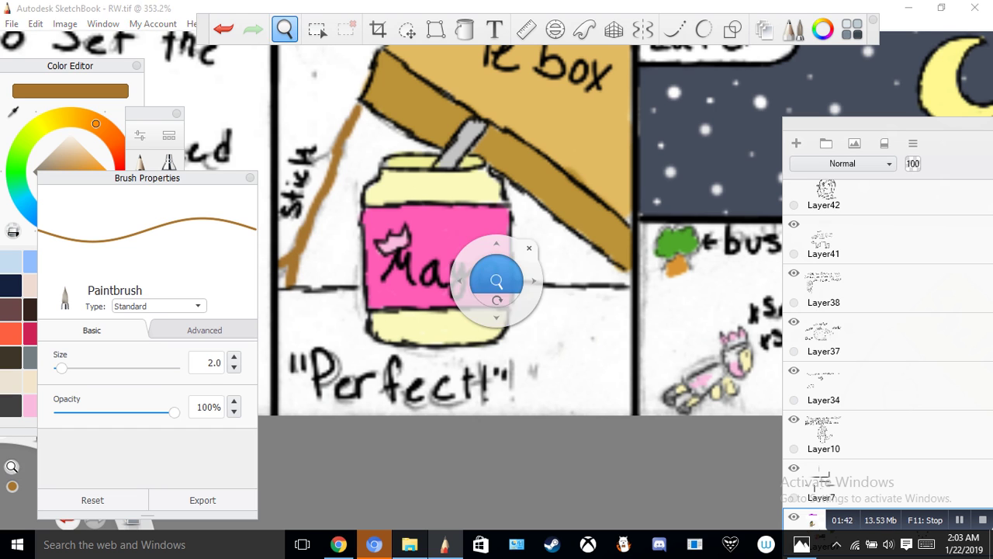
left_click_drag(330, 202, 299, 252)
left_click_drag(314, 291, 289, 423)
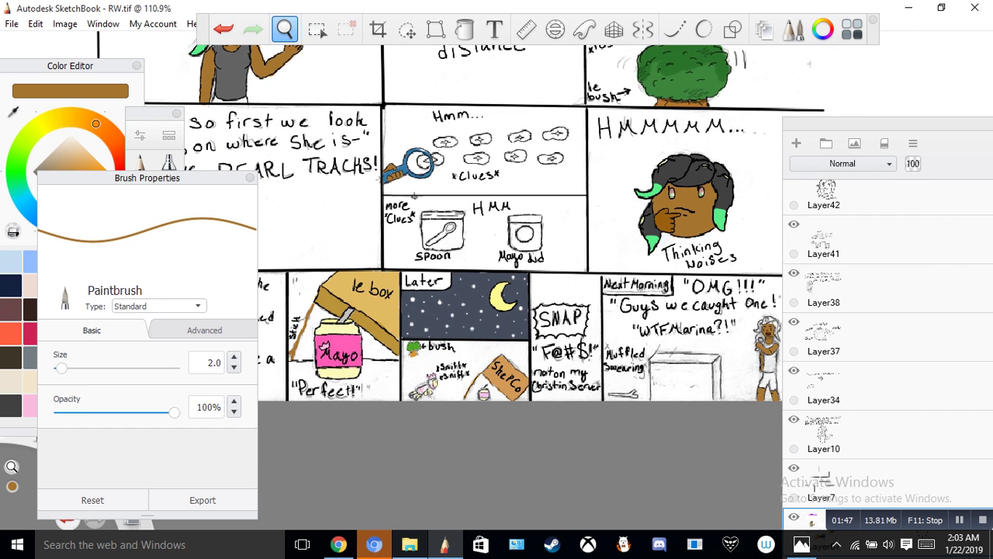
left_click_drag(414, 195, 509, 108)
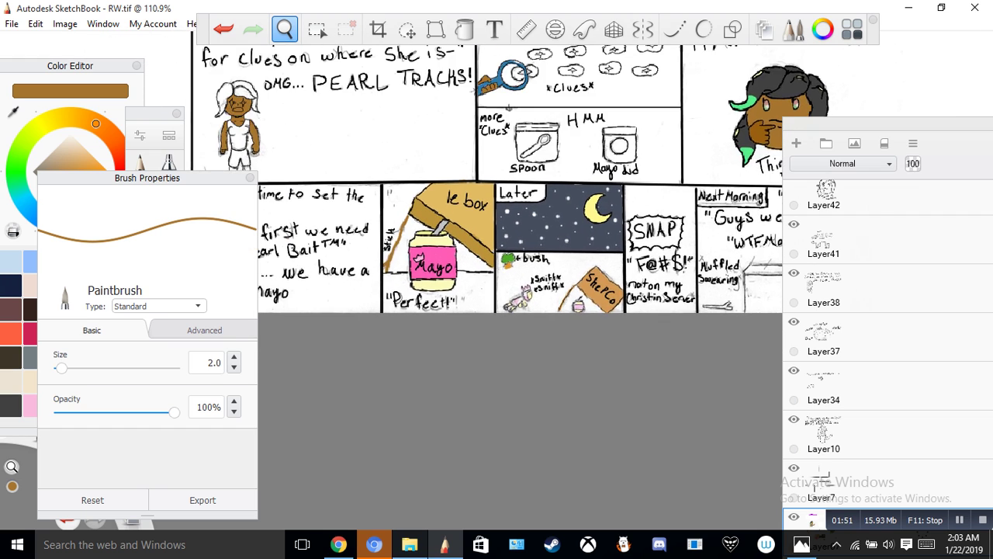
left_click_drag(351, 218, 319, 354)
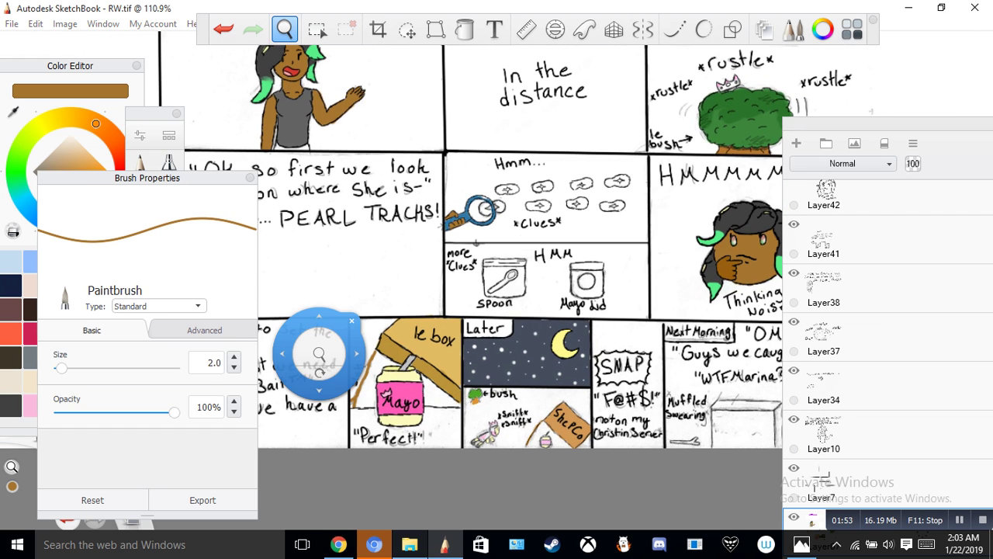
left_click(70, 66)
left_click(13, 112)
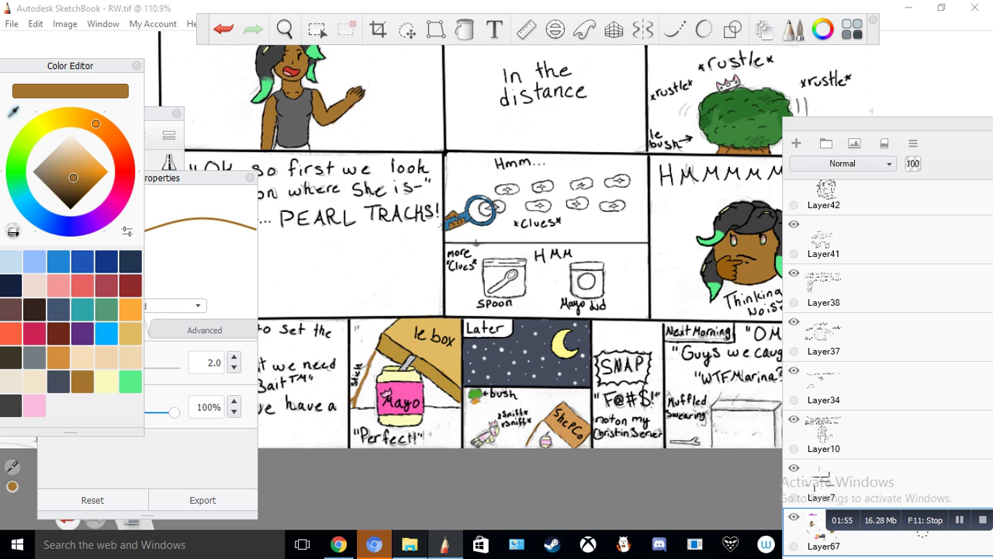
left_click(294, 117)
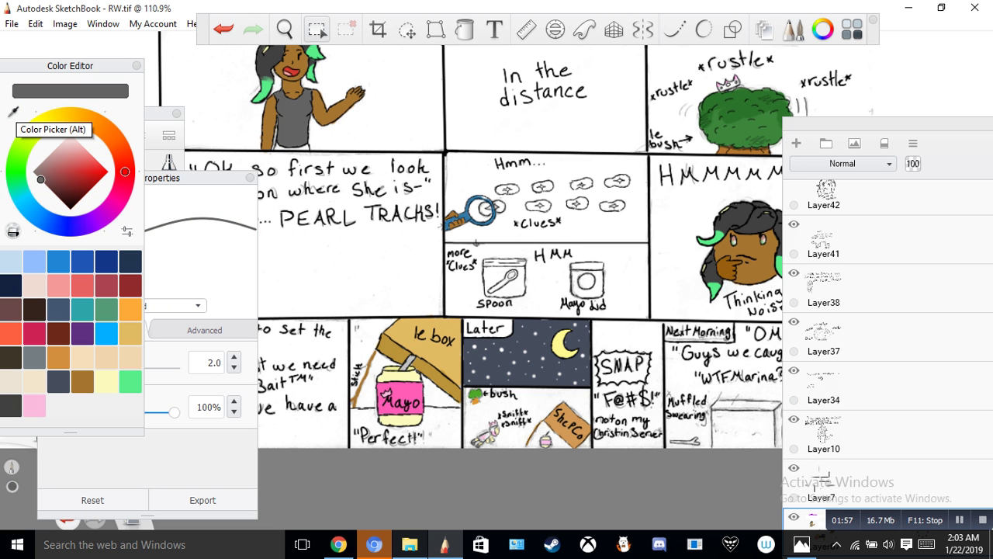
Step: Paint the tank top of the standing character in the "Next Morning" panel dark grey, including the neckline and side edges
left_click(285, 29)
left_click_drag(523, 231, 339, 192)
left_click_drag(565, 267, 396, 227)
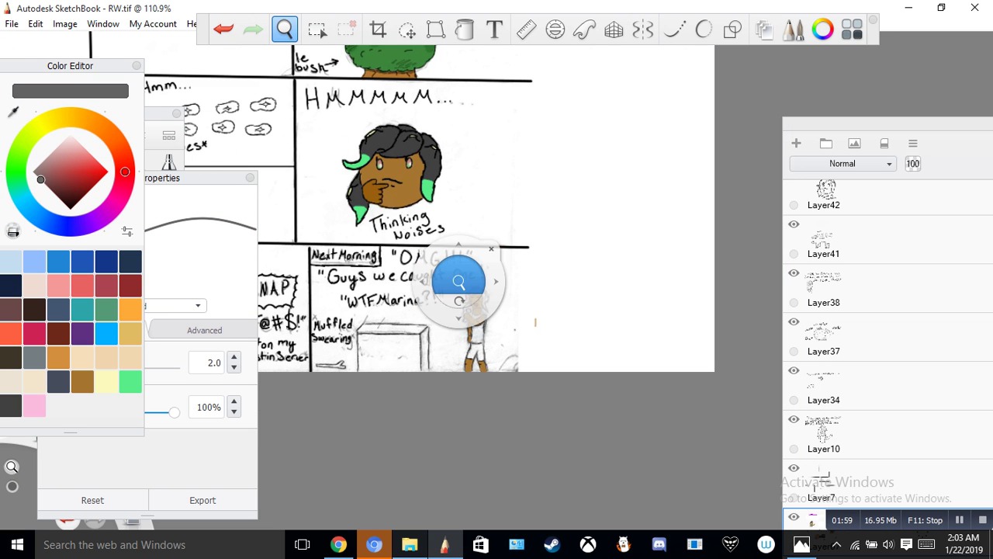
left_click_drag(458, 280, 471, 89)
left_click_drag(471, 186, 450, 47)
left_click_drag(445, 387, 374, 238)
left_click(407, 205)
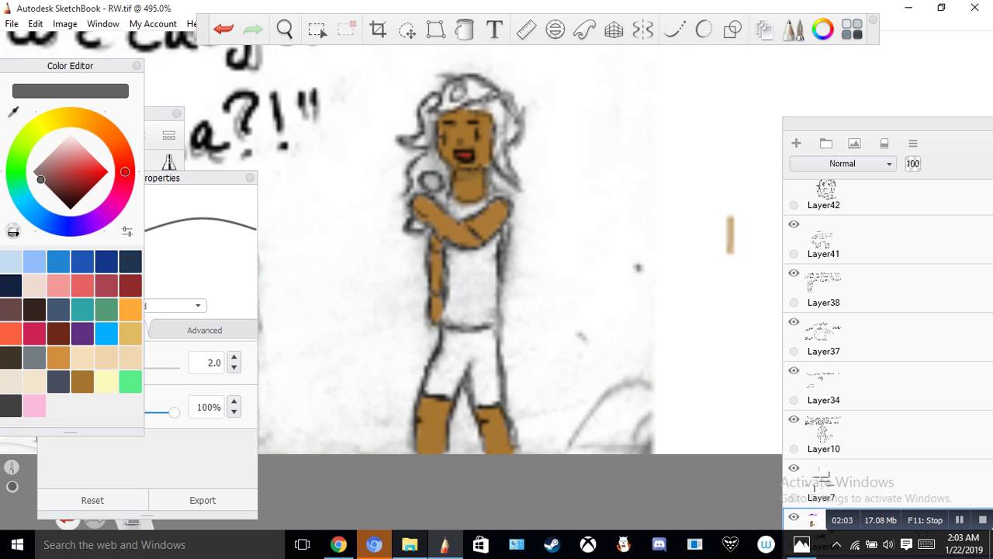
mouse_move(454, 253)
left_mouse_down()
mouse_move(458, 323)
mouse_move(494, 301)
mouse_move(489, 320)
mouse_move(475, 296)
mouse_move(493, 288)
mouse_move(490, 268)
mouse_move(474, 260)
mouse_move(494, 244)
mouse_move(466, 270)
mouse_move(460, 252)
left_mouse_up()
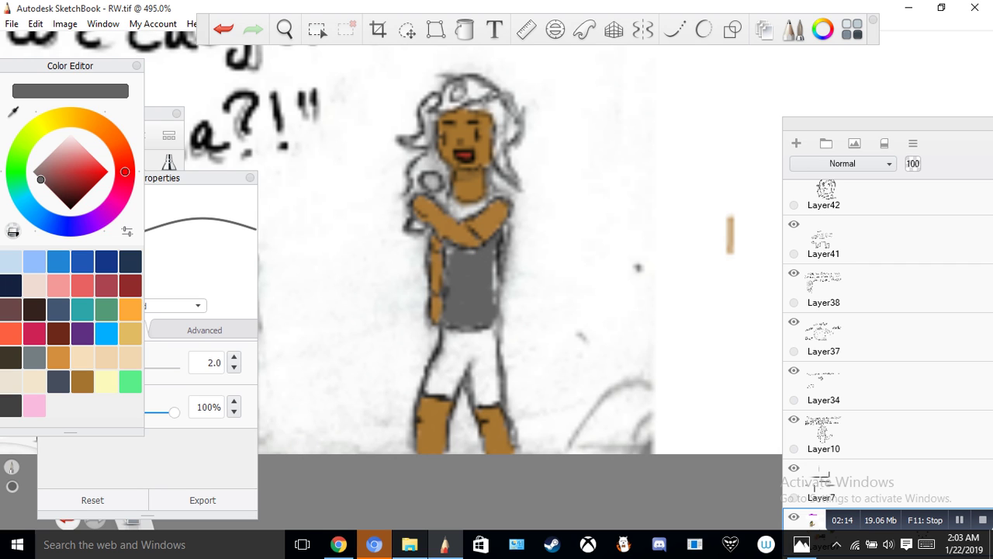
mouse_move(484, 201)
left_mouse_down()
mouse_move(462, 216)
mouse_move(455, 204)
left_mouse_up()
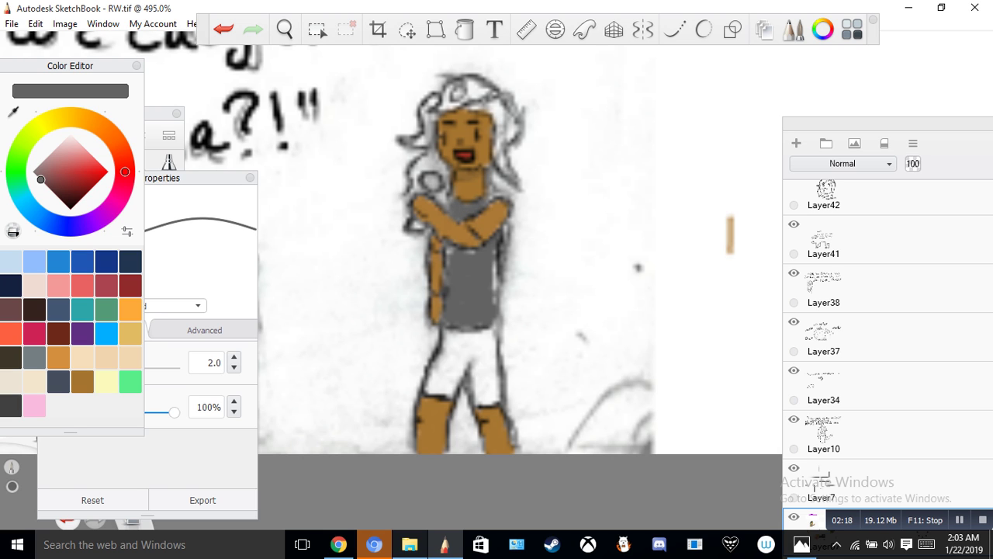
mouse_move(495, 260)
left_mouse_down()
mouse_move(493, 289)
mouse_move(498, 262)
left_mouse_up()
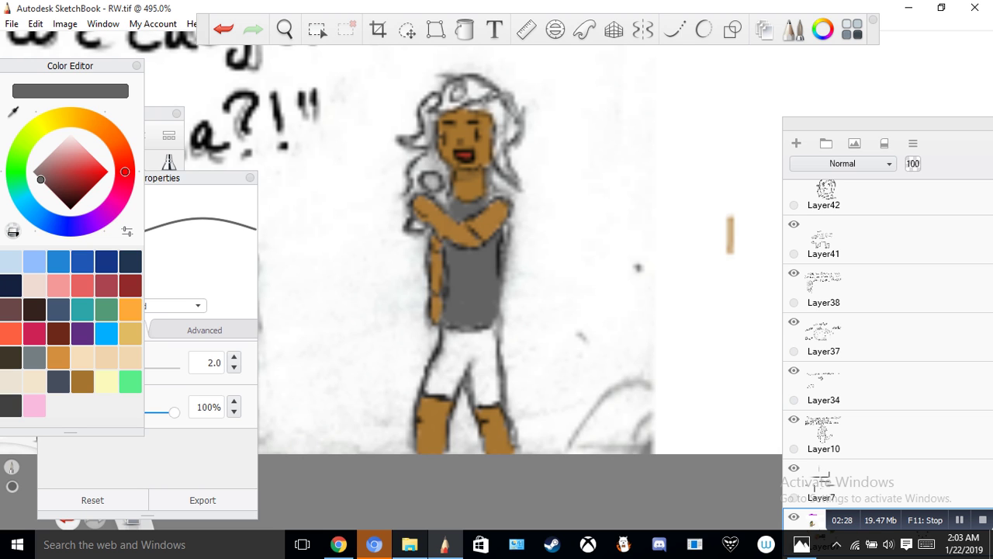
Step: Paint the hair of the standing character in the "Next Morning" panel with the very dark grey swatch
left_click(10, 406)
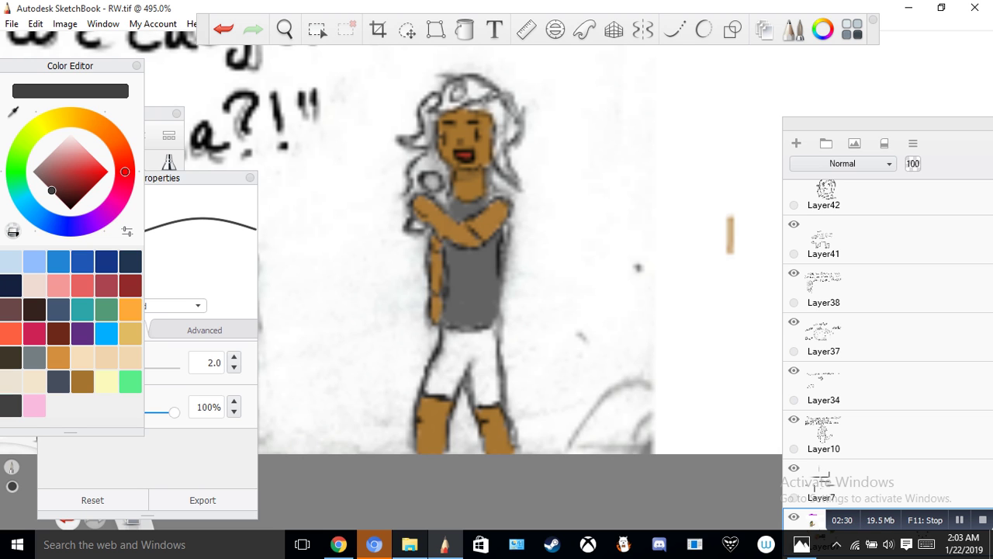
mouse_move(423, 176)
left_mouse_down()
mouse_move(424, 157)
mouse_move(413, 195)
left_mouse_up()
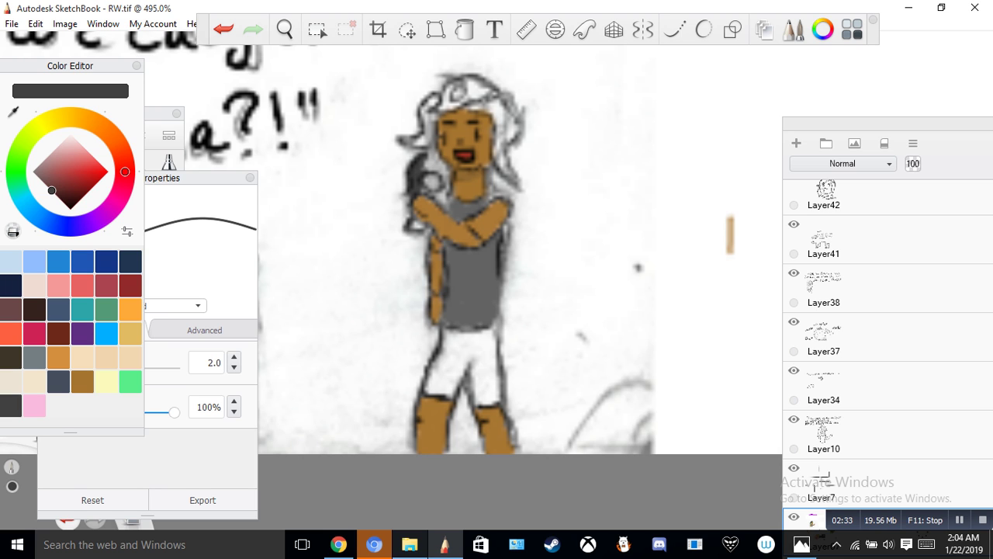
mouse_move(431, 164)
left_mouse_down()
mouse_move(442, 168)
mouse_move(426, 145)
left_mouse_up()
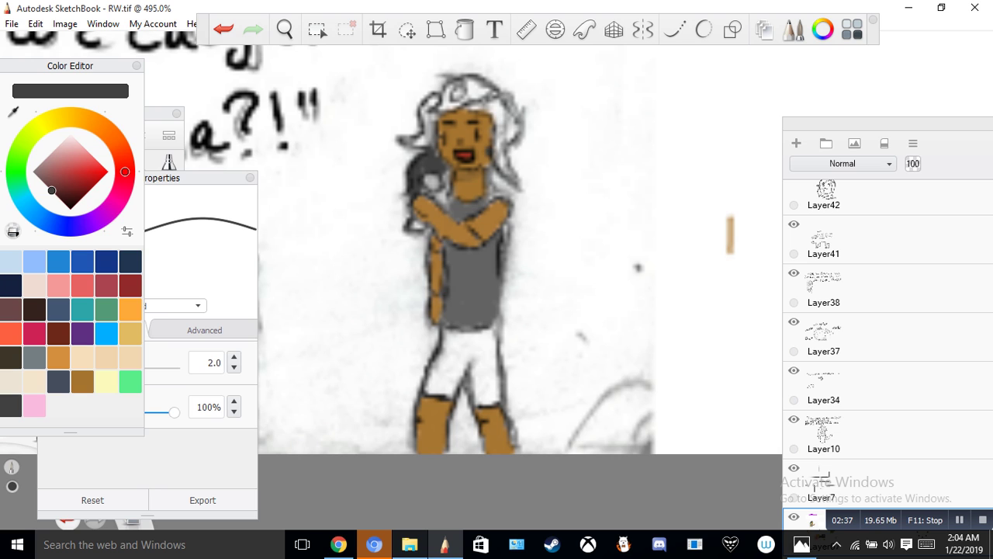
mouse_move(497, 147)
left_mouse_down()
mouse_move(506, 174)
mouse_move(505, 121)
mouse_move(480, 100)
mouse_move(511, 113)
left_mouse_up()
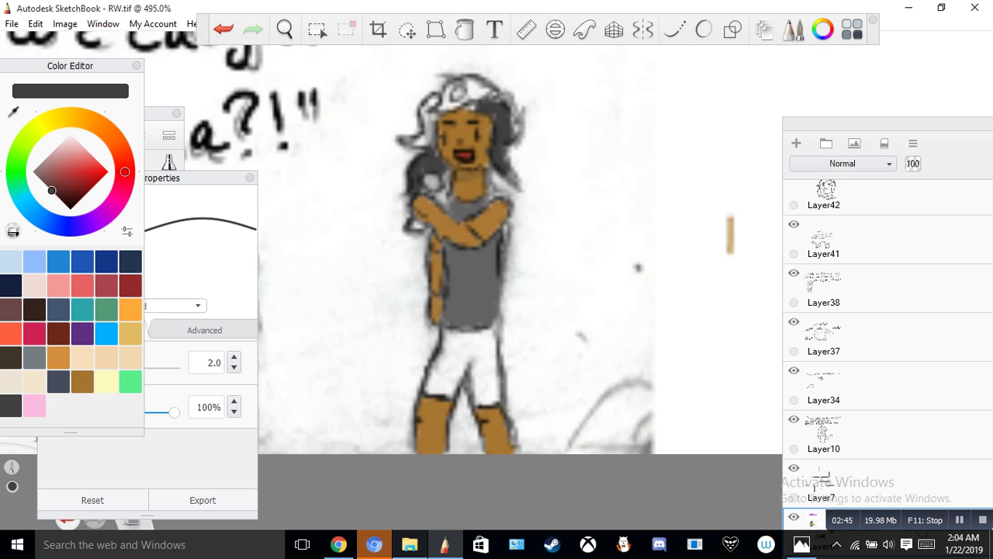
mouse_move(514, 132)
left_mouse_down()
mouse_move(512, 110)
mouse_move(470, 103)
mouse_move(466, 87)
mouse_move(444, 108)
mouse_move(436, 86)
mouse_move(433, 113)
left_mouse_up()
mouse_move(482, 85)
left_mouse_down()
mouse_move(453, 83)
mouse_move(425, 122)
mouse_move(425, 141)
mouse_move(408, 149)
left_mouse_up()
mouse_move(484, 88)
left_mouse_down()
mouse_move(512, 109)
mouse_move(517, 131)
left_mouse_up()
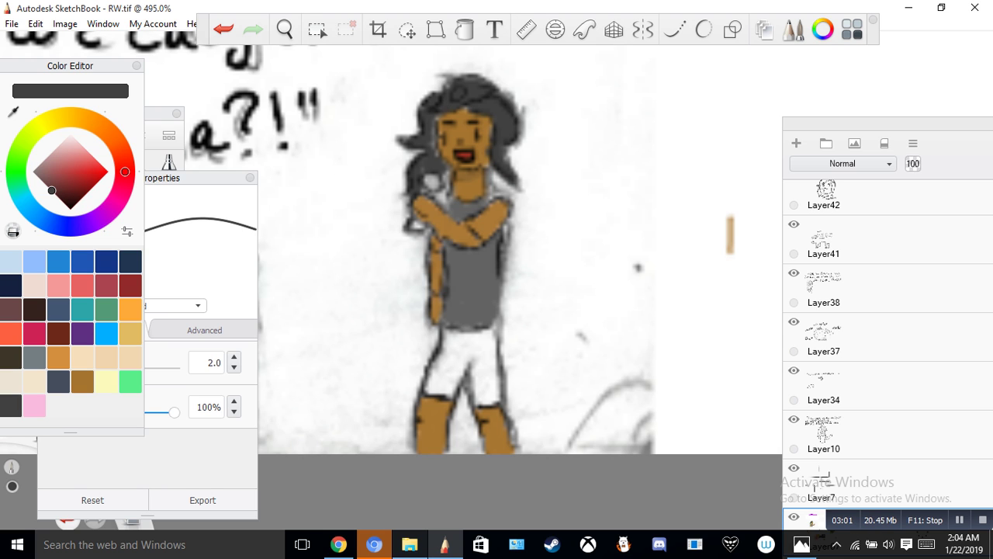
Step: Paint the standing character's hair tips and front strand mint green and add pale yellow spots to the hair
left_click(131, 381)
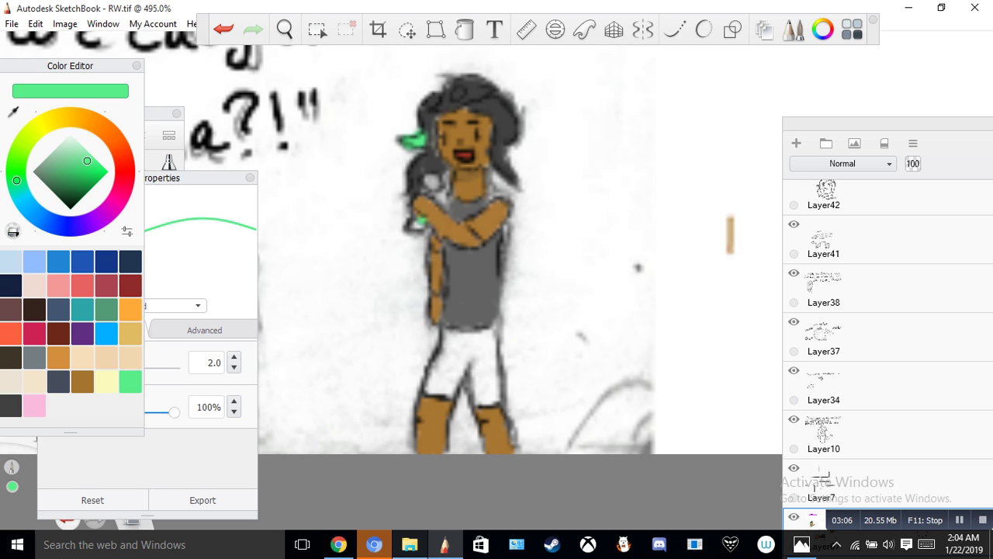
left_click_drag(416, 179, 414, 191)
left_click_drag(514, 166, 509, 184)
left_click(441, 109)
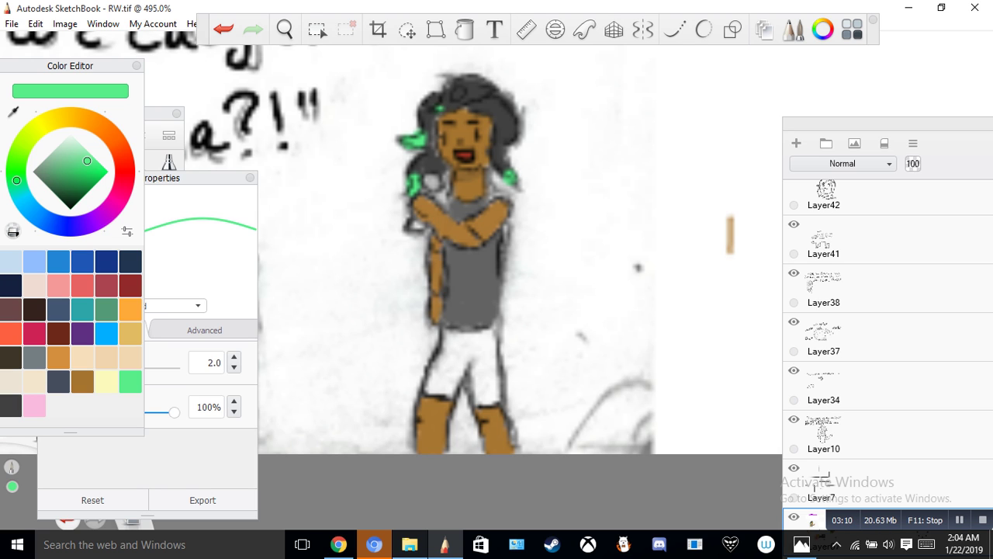
key("ctrl+z")
left_click(448, 105)
left_click_drag(448, 105, 440, 108)
left_click(451, 106)
left_click(472, 125)
left_click_drag(500, 163, 508, 176)
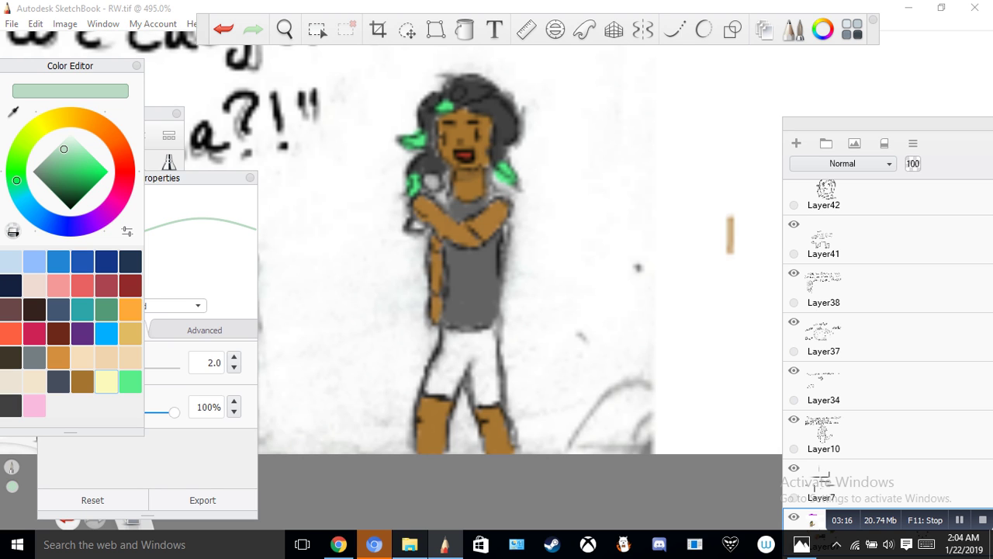
left_click(107, 381)
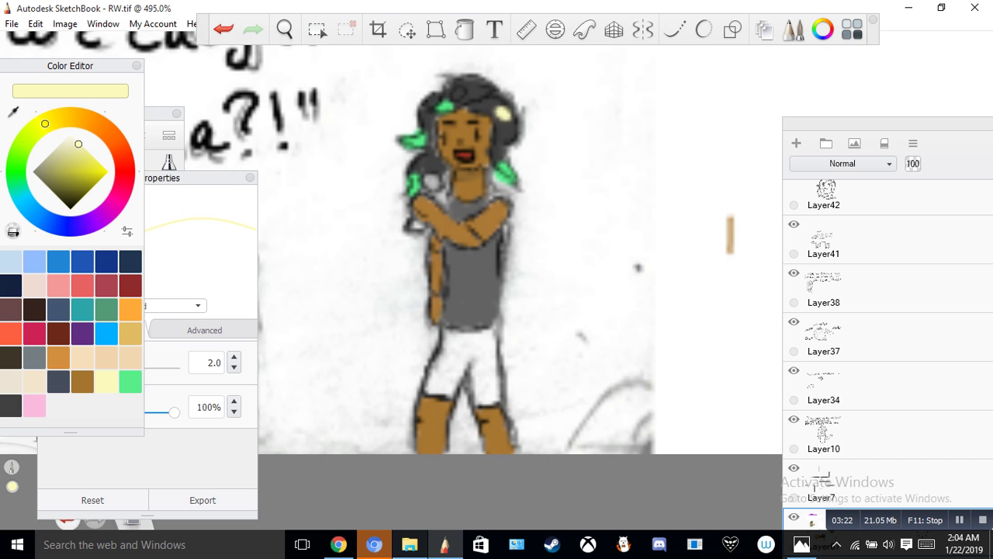
left_click(502, 114)
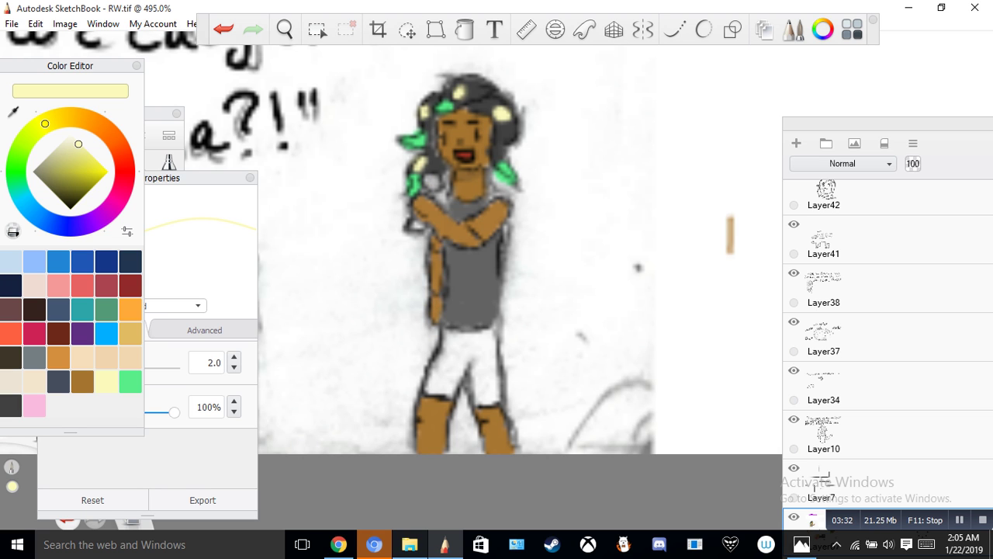
Step: Choose a bright, fully saturated yellow and set the Paintbrush size to 5.0 for the "SNAP" burst
left_click(284, 30)
left_click_drag(311, 111, 308, 128)
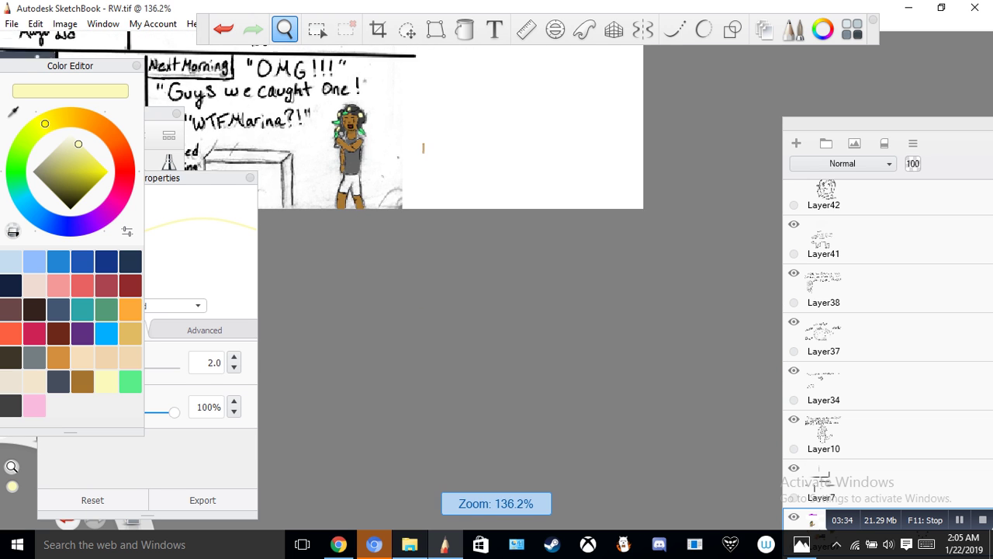
left_click_drag(316, 290, 330, 273)
left_click_drag(352, 242, 652, 232)
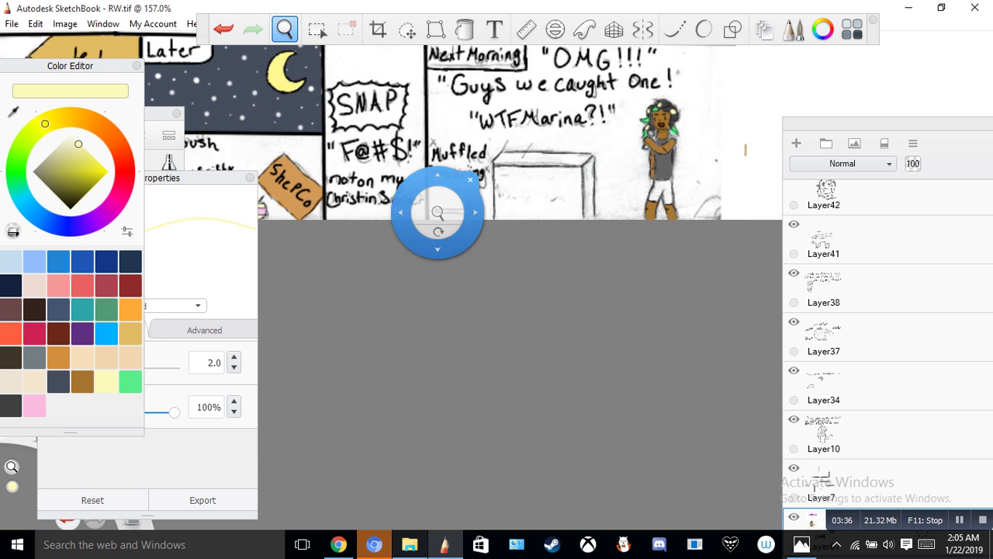
left_click_drag(407, 217, 638, 240)
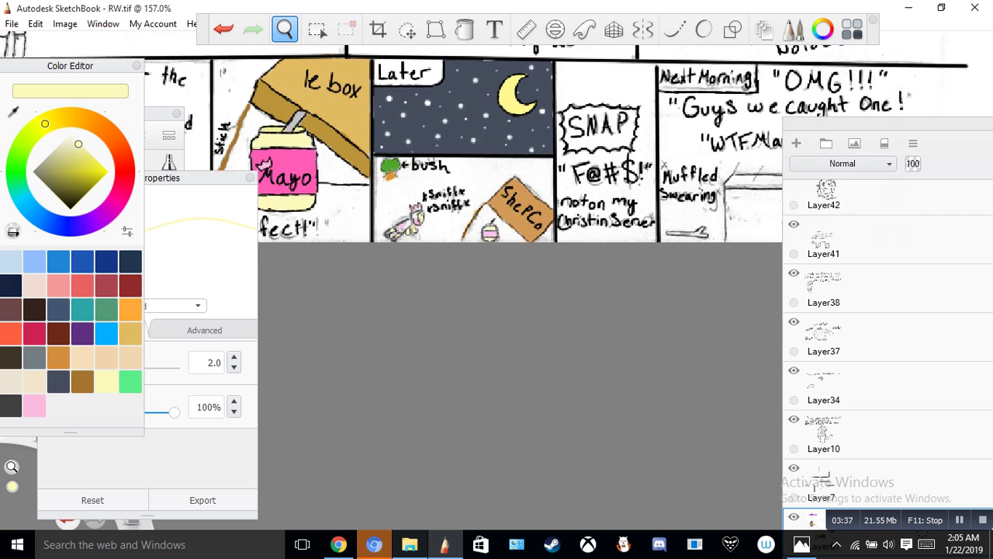
left_click_drag(409, 271, 506, 376)
left_click_drag(449, 214, 315, 229)
left_click_drag(403, 268, 357, 172)
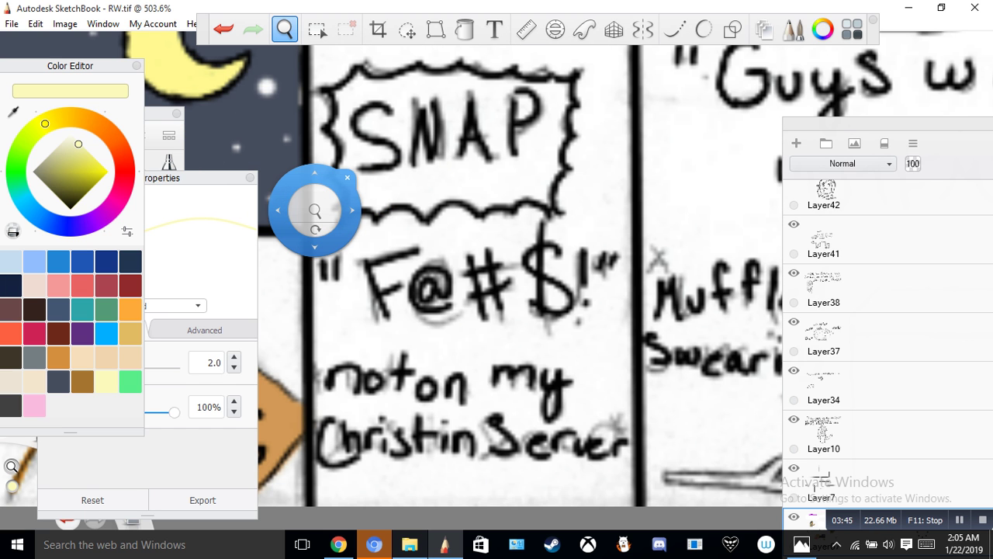
left_click_drag(94, 161, 105, 168)
left_click(360, 161)
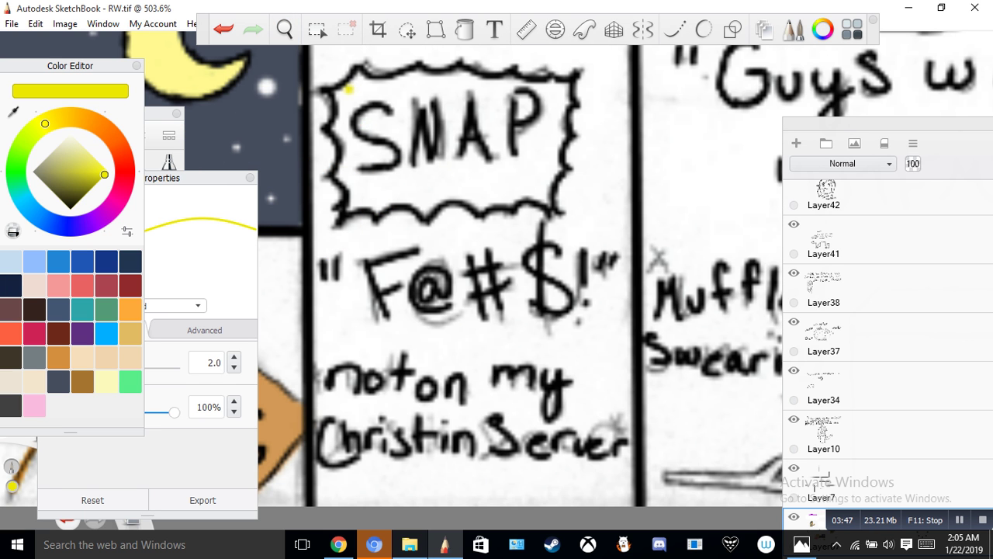
left_click_drag(105, 175, 108, 172)
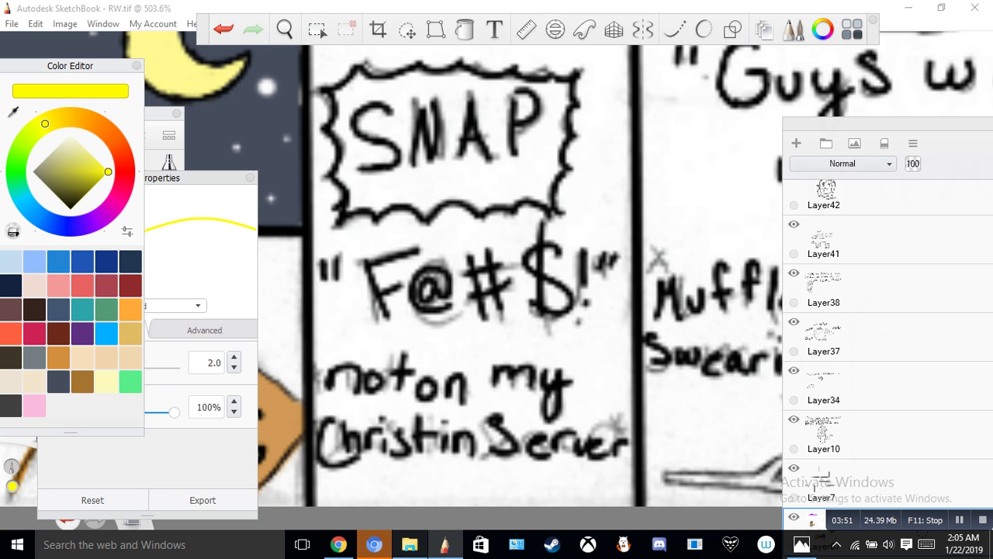
left_click(210, 362)
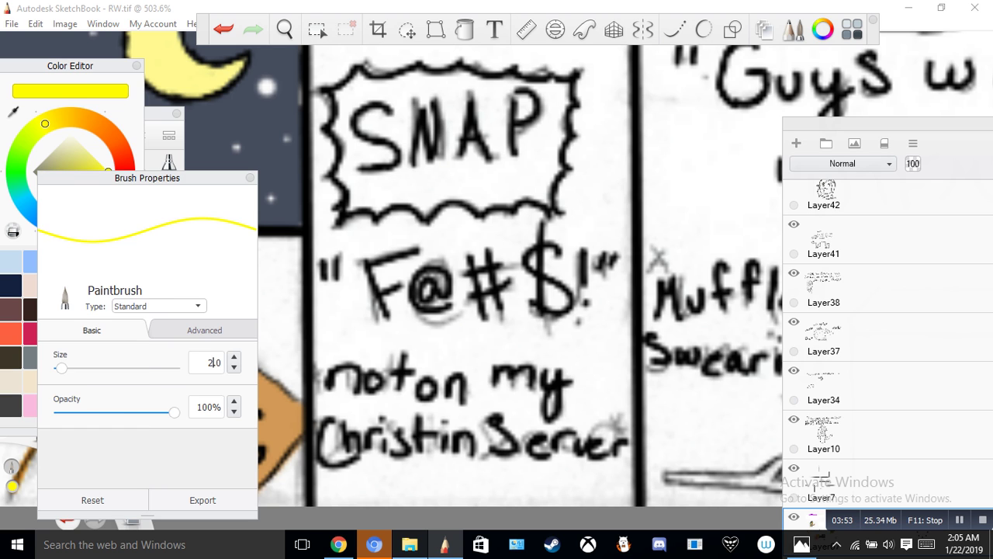
type("5")
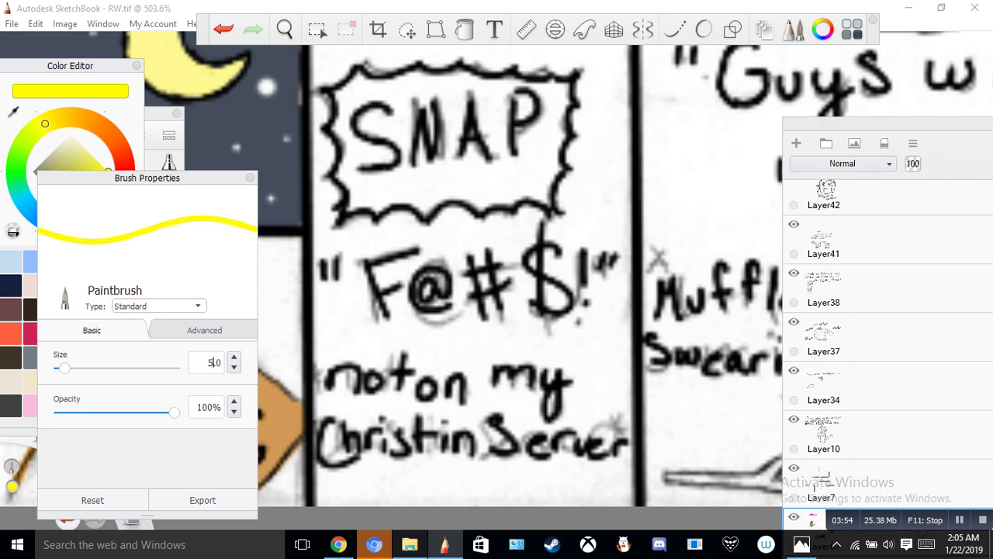
Step: Fill the jagged "SNAP" burst with bright yellow up to its outline, redoing the stray first strokes
mouse_move(359, 95)
left_mouse_down()
mouse_move(389, 112)
mouse_move(385, 140)
mouse_move(486, 144)
mouse_move(513, 167)
mouse_move(509, 155)
mouse_move(431, 186)
mouse_move(369, 198)
left_mouse_up()
left_click_drag(349, 140, 341, 178)
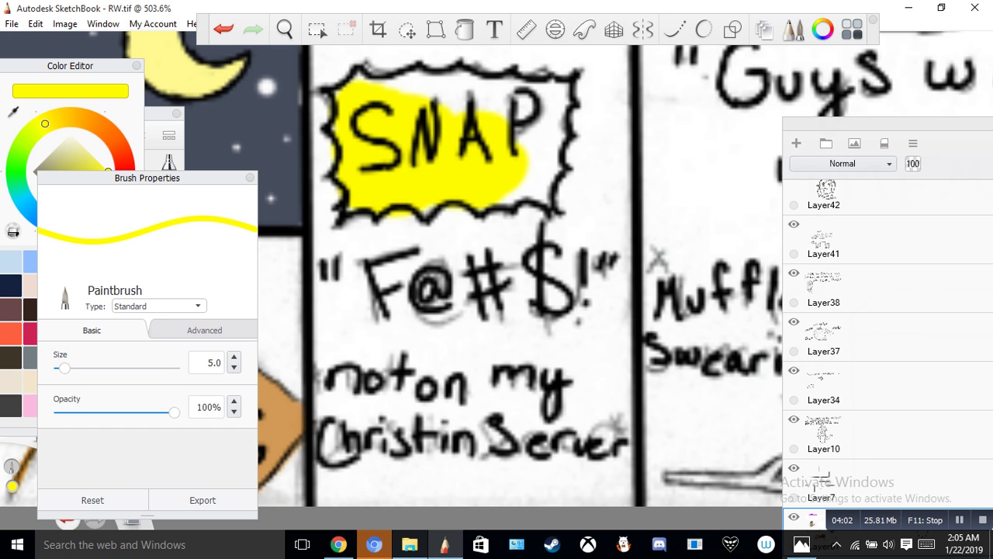
key("ctrl+z")
mouse_move(353, 97)
left_mouse_down()
mouse_move(415, 116)
mouse_move(472, 117)
mouse_move(446, 149)
left_mouse_up()
mouse_move(475, 159)
left_mouse_down()
mouse_move(407, 162)
mouse_move(494, 175)
left_mouse_up()
mouse_move(380, 190)
left_mouse_down()
mouse_move(357, 186)
mouse_move(349, 124)
left_mouse_up()
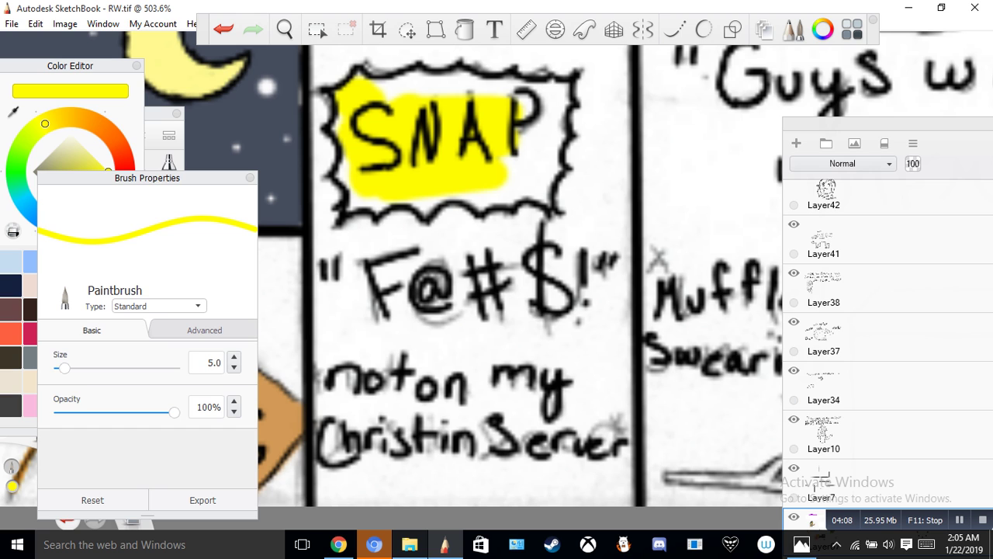
mouse_move(353, 194)
left_mouse_down()
mouse_move(489, 198)
mouse_move(547, 183)
mouse_move(559, 91)
mouse_move(408, 92)
mouse_move(516, 78)
left_mouse_up()
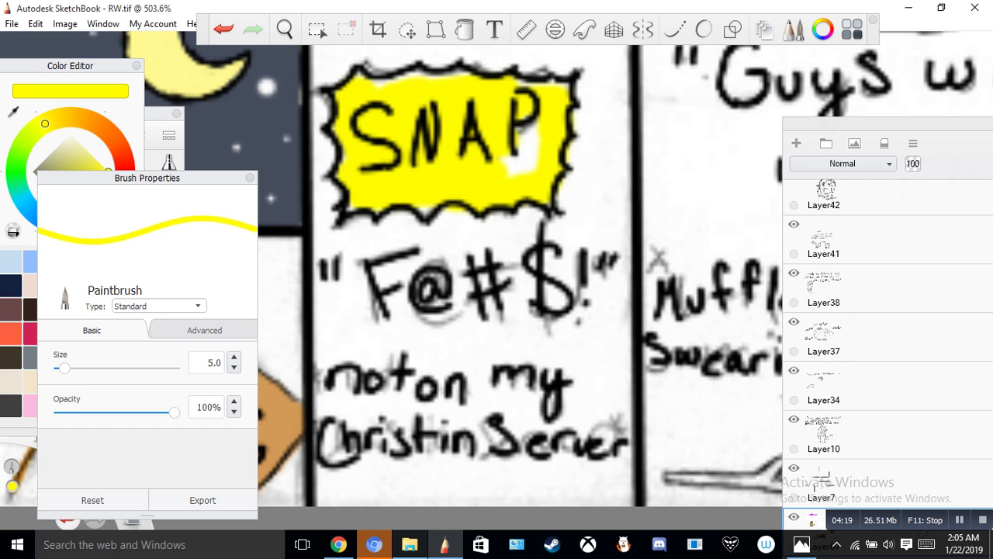
left_click_drag(529, 125, 509, 171)
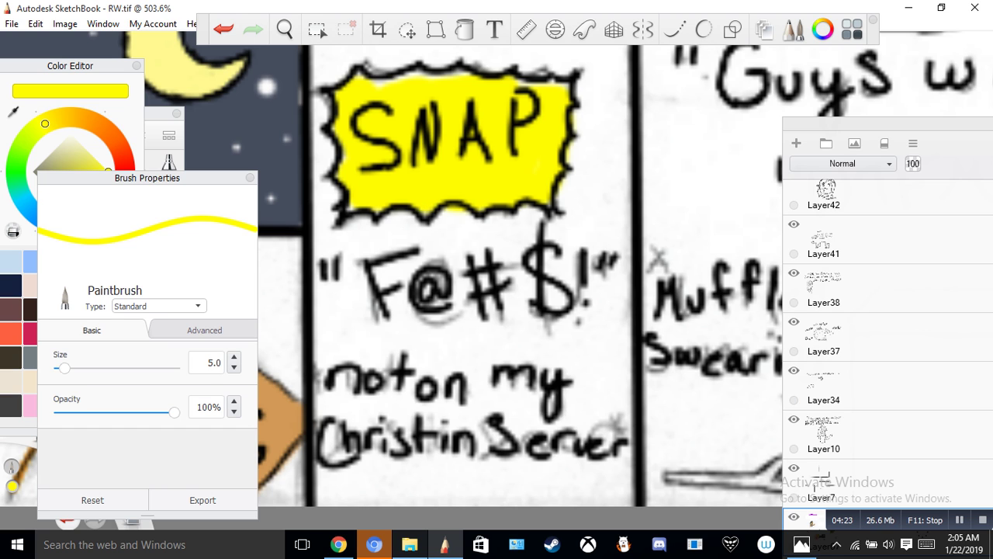
left_click_drag(416, 75, 469, 72)
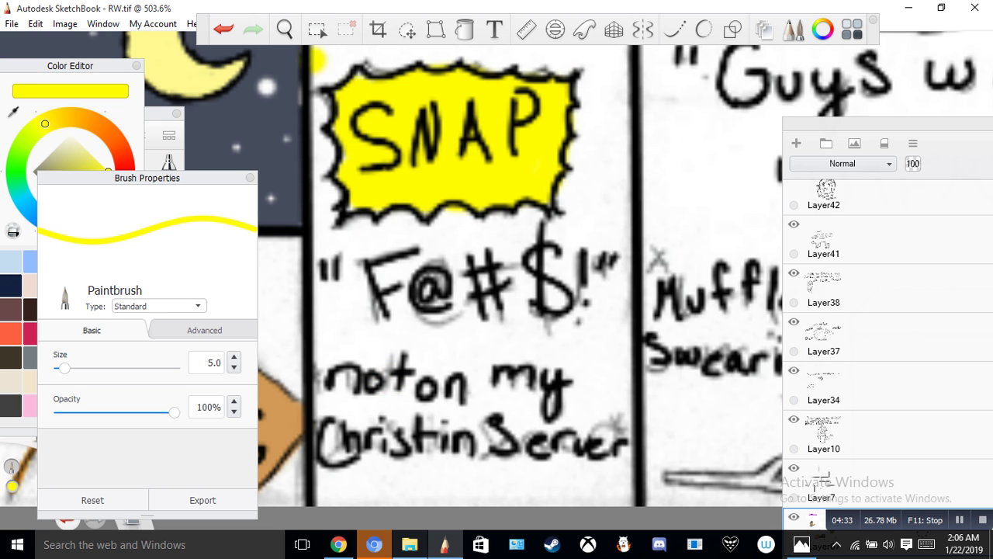
Step: Try painting the background of the "Hmm... *Clues*" footprint panel medium green and undo the strokes
left_click(285, 29)
left_click_drag(303, 99, 326, 249)
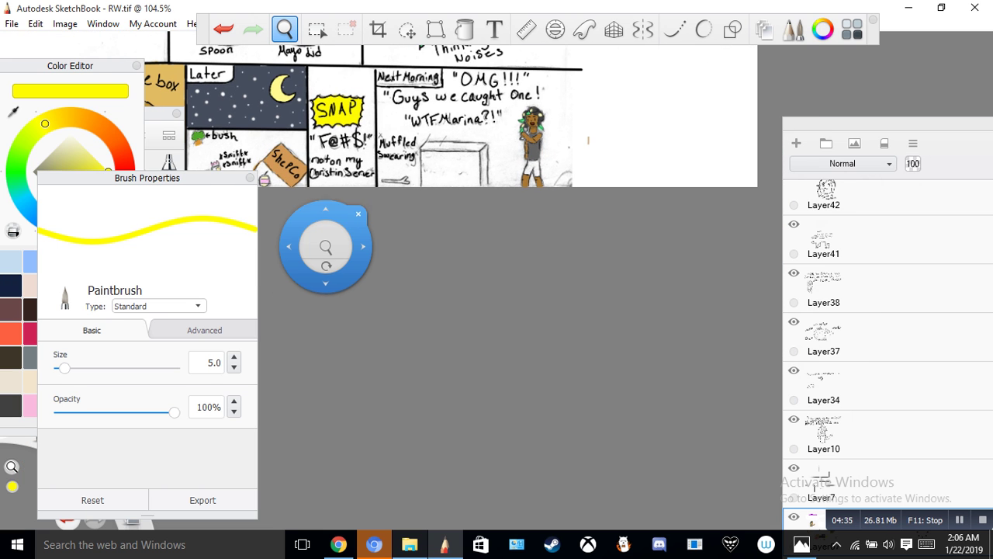
left_click_drag(326, 194, 585, 380)
left_click_drag(560, 326, 440, 351)
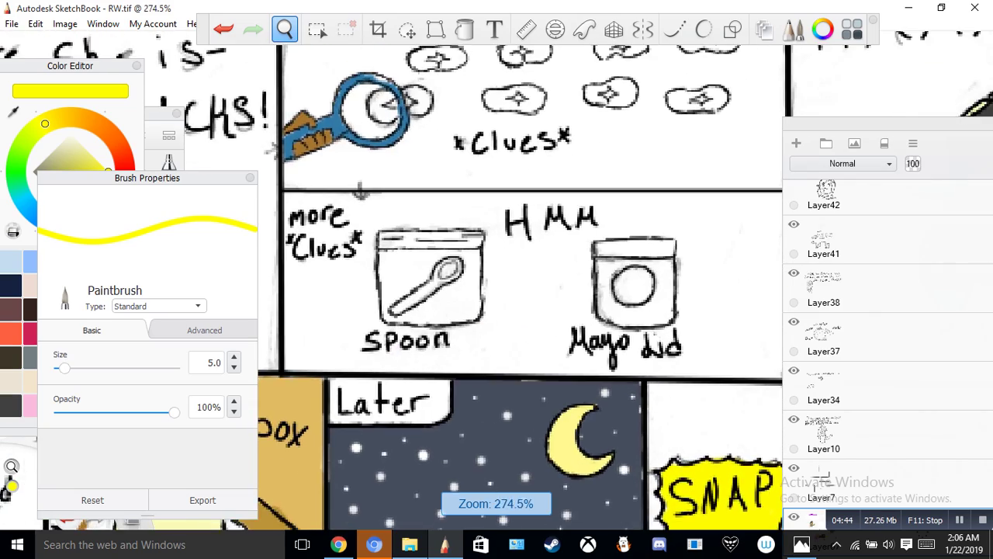
scroll(433, 353, "down", 2)
scroll(433, 353, "up", 2)
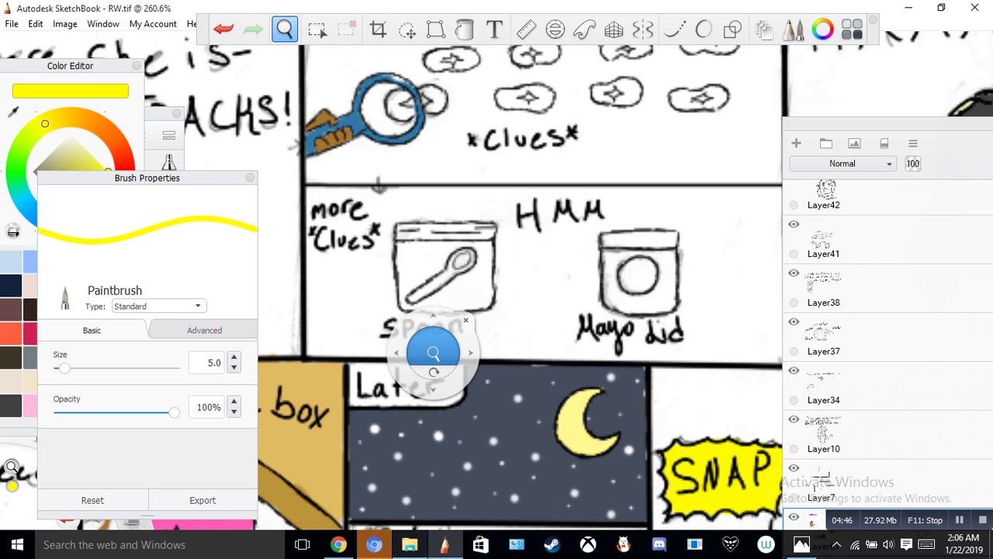
left_click_drag(390, 239, 383, 357)
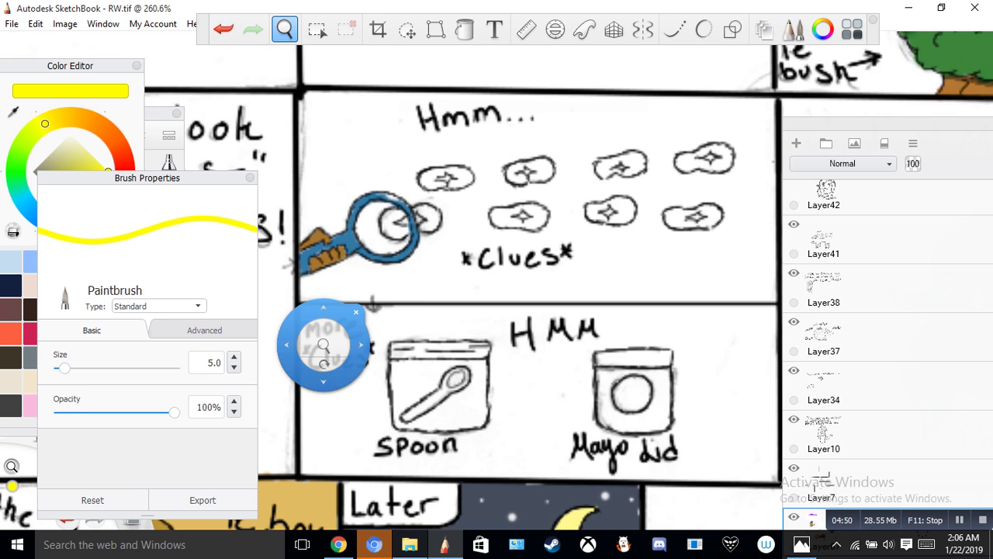
left_click(15, 172)
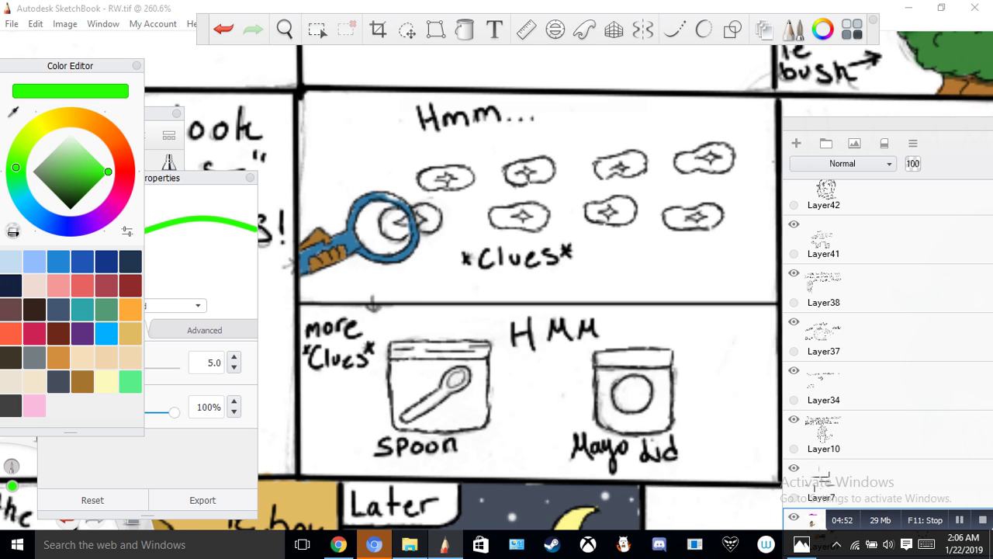
left_click(83, 182)
mouse_move(78, 181)
left_mouse_down()
mouse_move(91, 185)
mouse_move(90, 174)
left_mouse_up()
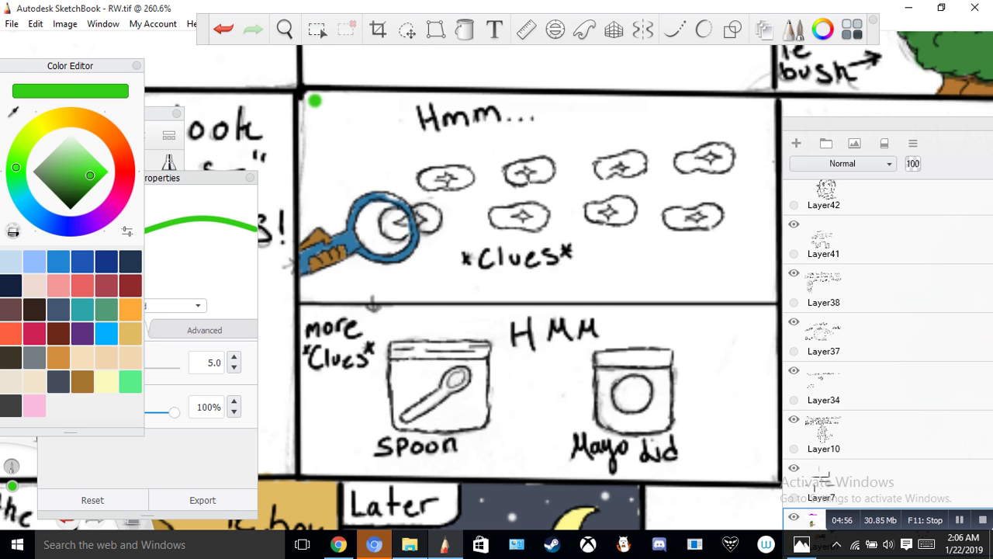
mouse_move(309, 102)
left_mouse_down()
mouse_move(350, 99)
mouse_move(312, 135)
mouse_move(363, 105)
mouse_move(387, 118)
mouse_move(451, 109)
mouse_move(563, 116)
mouse_move(407, 169)
left_mouse_up()
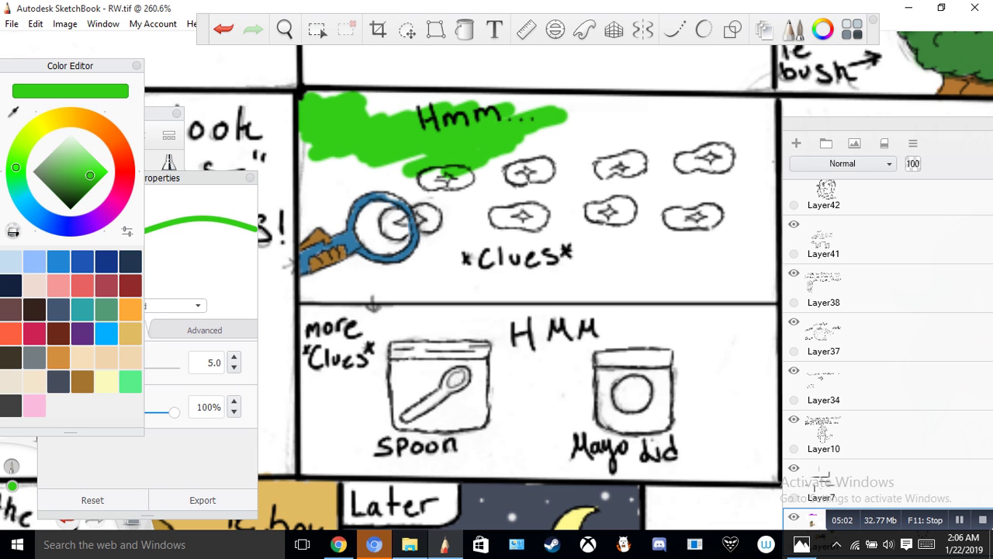
left_click(223, 29)
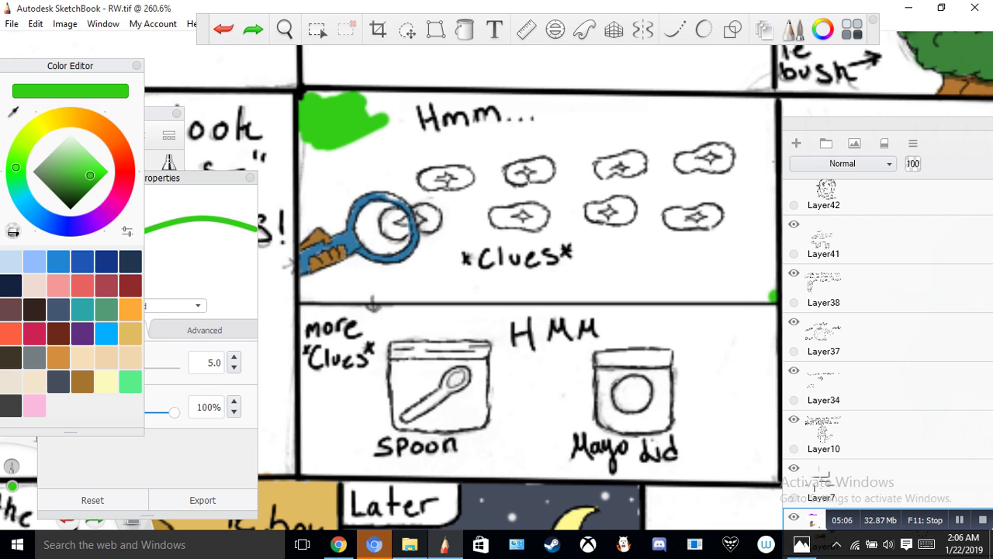
mouse_move(768, 293)
left_mouse_down()
mouse_move(689, 288)
mouse_move(666, 276)
mouse_move(695, 245)
mouse_move(547, 267)
mouse_move(706, 182)
mouse_move(683, 154)
mouse_move(482, 205)
mouse_move(477, 159)
mouse_move(404, 151)
left_mouse_up()
left_click(223, 28)
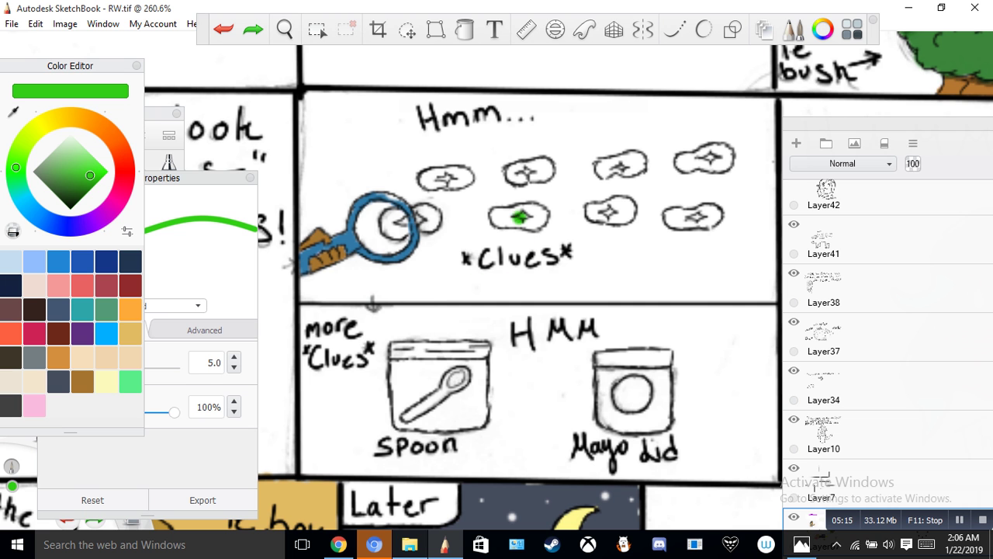
Step: Choose the slate grey swatch as the paint color for the background of the "In the distance" panel
left_click_drag(285, 28, 303, 318)
left_click_drag(429, 175, 589, 127)
left_click_drag(439, 249, 319, 391)
left_click_drag(427, 321, 330, 300)
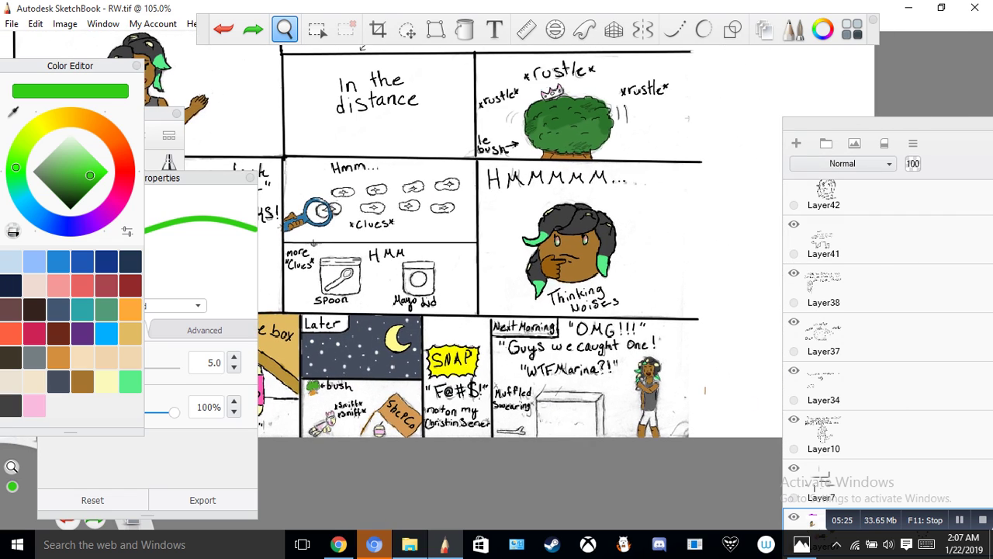
left_click_drag(343, 226, 452, 415)
left_click_drag(462, 305, 303, 229)
left_click(456, 330)
left_click(51, 223)
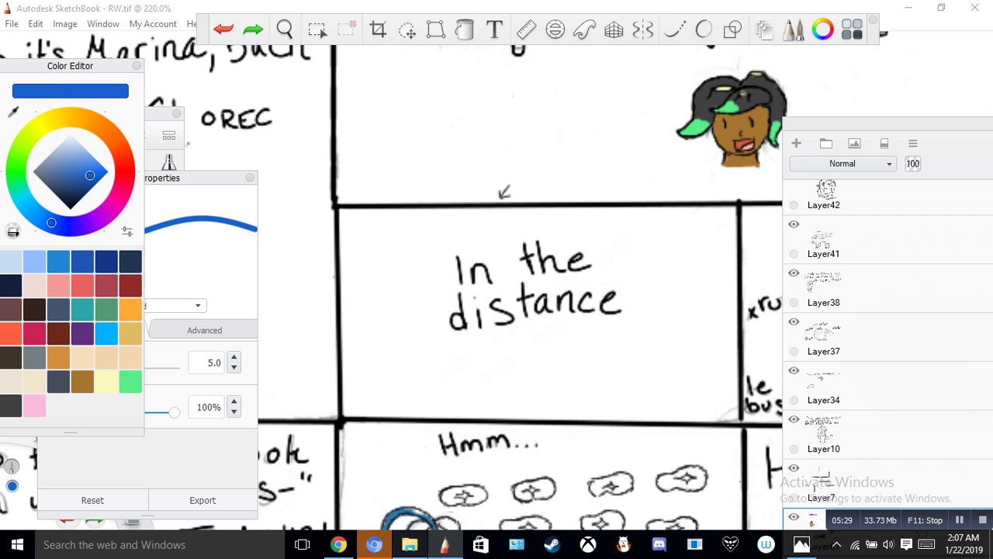
left_click(35, 357)
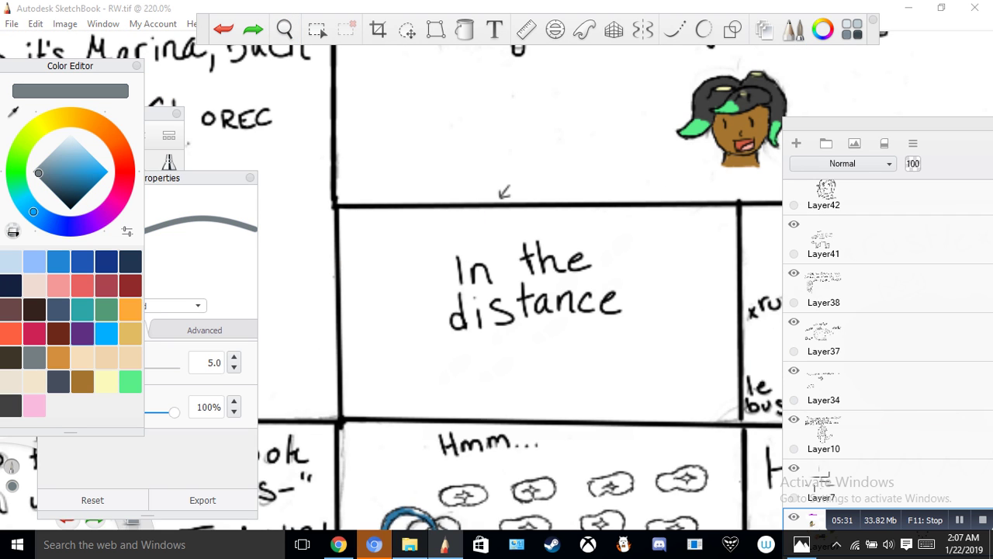
Step: Try filling the "In the distance" panel with slate grey at brush size 5.0 and undo the strokes
left_click(348, 224)
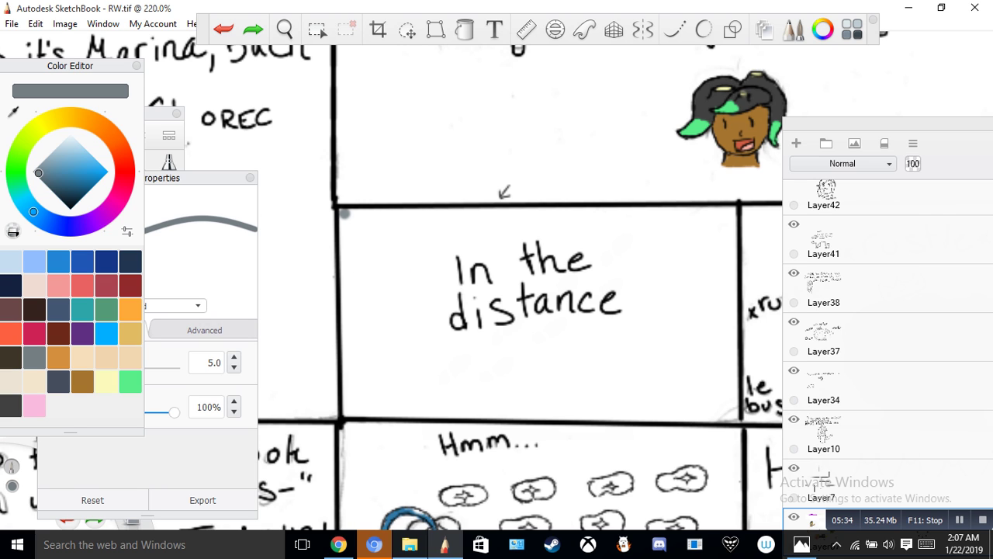
mouse_move(341, 214)
left_mouse_down()
mouse_move(423, 212)
mouse_move(357, 256)
mouse_move(508, 230)
mouse_move(399, 337)
mouse_move(442, 357)
mouse_move(636, 318)
mouse_move(496, 372)
mouse_move(687, 365)
mouse_move(707, 406)
mouse_move(738, 410)
mouse_move(739, 385)
mouse_move(629, 390)
mouse_move(617, 407)
mouse_move(481, 407)
mouse_move(474, 392)
mouse_move(469, 381)
mouse_move(691, 295)
mouse_move(427, 361)
mouse_move(718, 260)
mouse_move(629, 233)
mouse_move(664, 234)
left_mouse_up()
left_click_drag(663, 235, 505, 276)
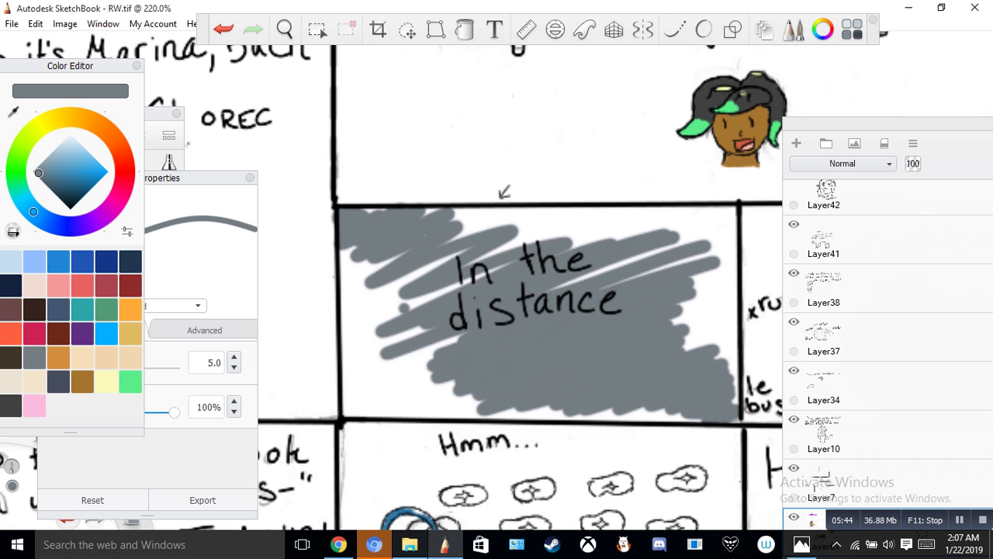
mouse_move(376, 264)
left_mouse_down()
mouse_move(349, 299)
mouse_move(346, 357)
mouse_move(360, 271)
mouse_move(388, 365)
left_mouse_up()
left_click_drag(396, 281, 357, 379)
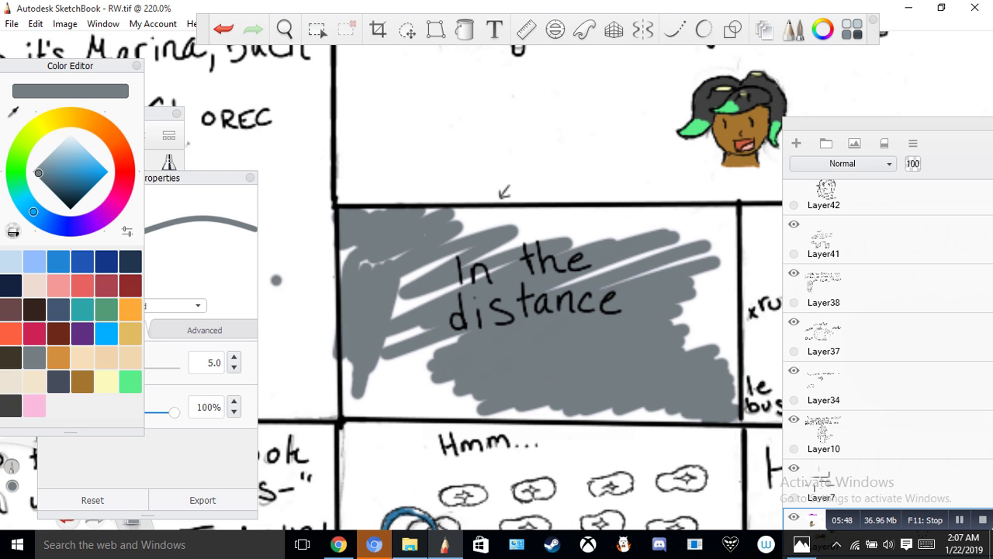
key("ctrl+z")
key("ctrl+z")
key("ctrl+z")
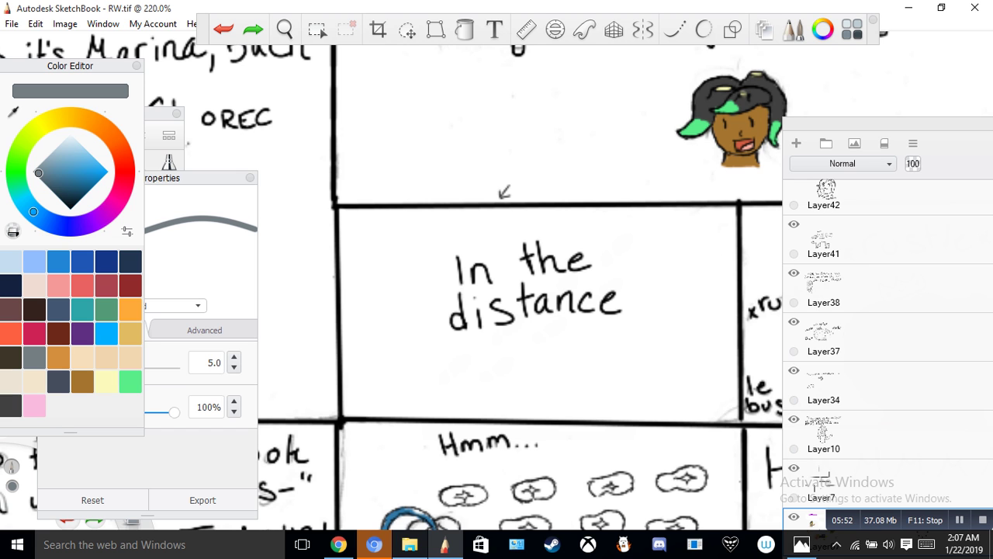
Step: Set the Paintbrush size to 29.2 and fill the whole "In the distance" panel with slate grey, redoing the first stroke
left_click_drag(203, 177, 206, 170)
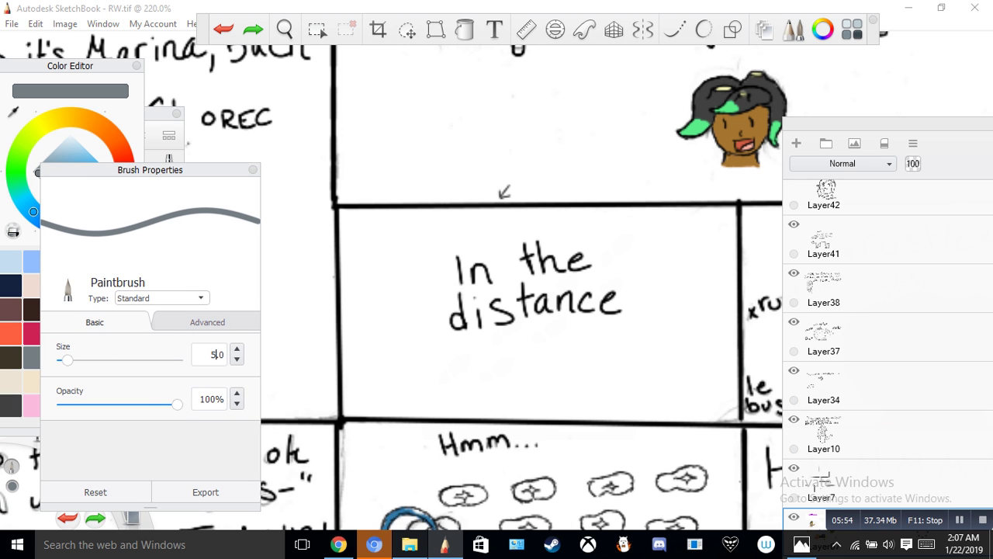
left_click(79, 360)
left_click(95, 360)
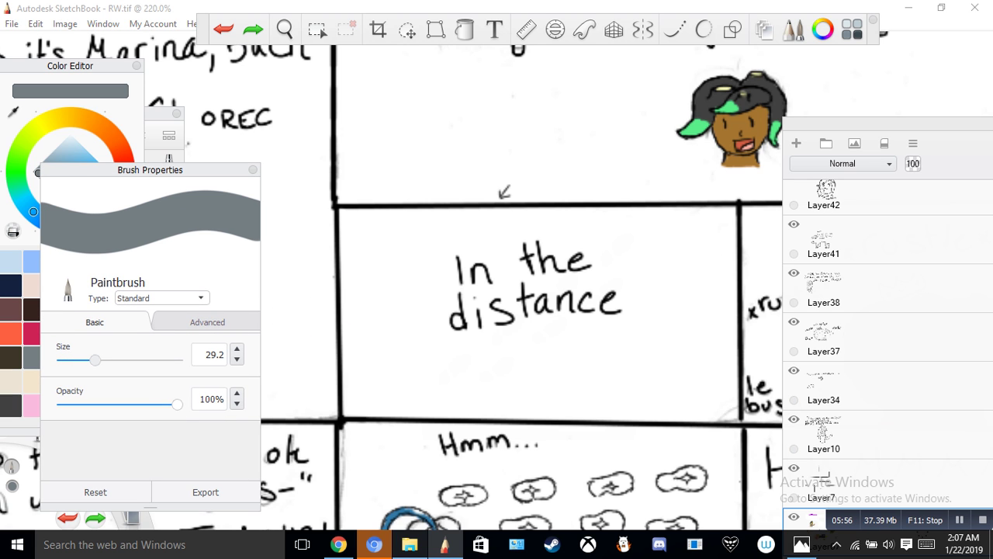
mouse_move(411, 271)
left_mouse_down()
mouse_move(612, 237)
mouse_move(633, 256)
left_mouse_up()
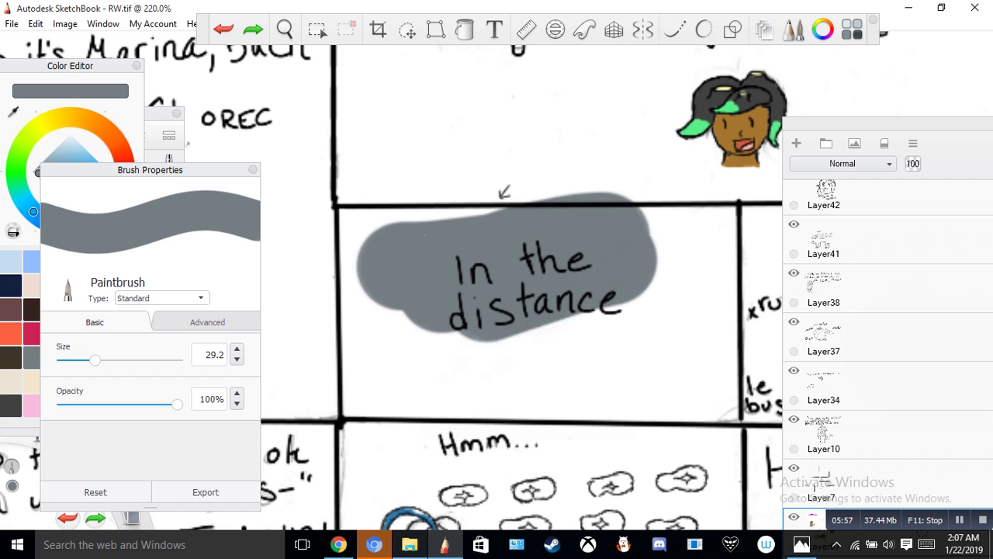
left_click(223, 29)
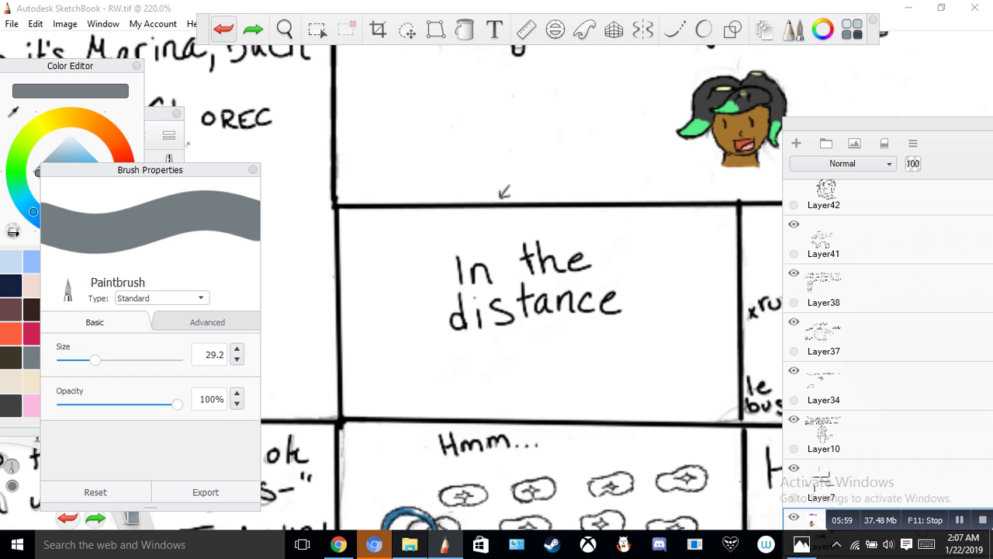
mouse_move(390, 246)
left_mouse_down()
mouse_move(392, 293)
mouse_move(585, 347)
mouse_move(574, 358)
mouse_move(388, 370)
mouse_move(617, 370)
mouse_move(703, 291)
mouse_move(714, 338)
mouse_move(707, 268)
mouse_move(671, 252)
mouse_move(465, 237)
mouse_move(376, 244)
mouse_move(368, 275)
mouse_move(765, 291)
mouse_move(761, 225)
mouse_move(730, 198)
mouse_move(380, 198)
mouse_move(342, 226)
left_mouse_up()
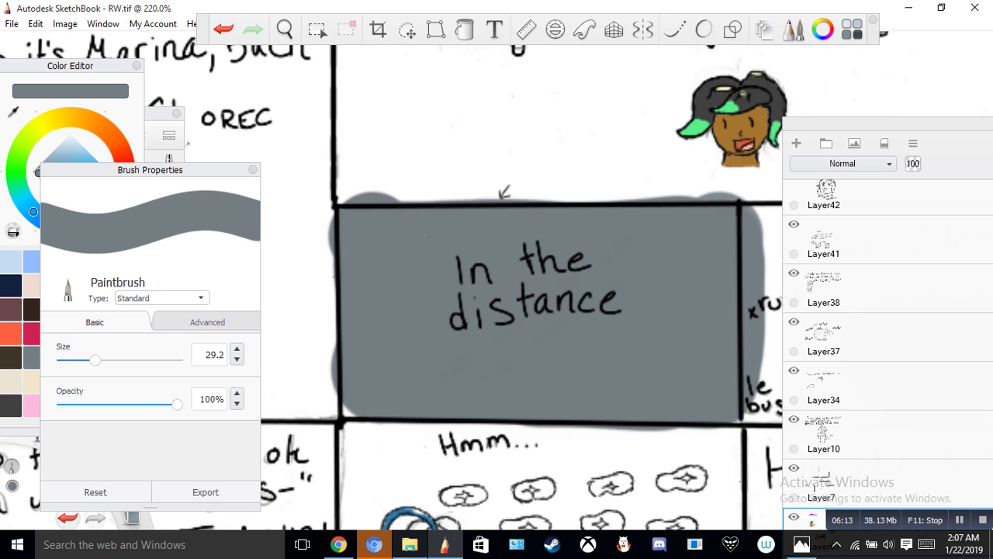
left_click_drag(349, 412, 333, 360)
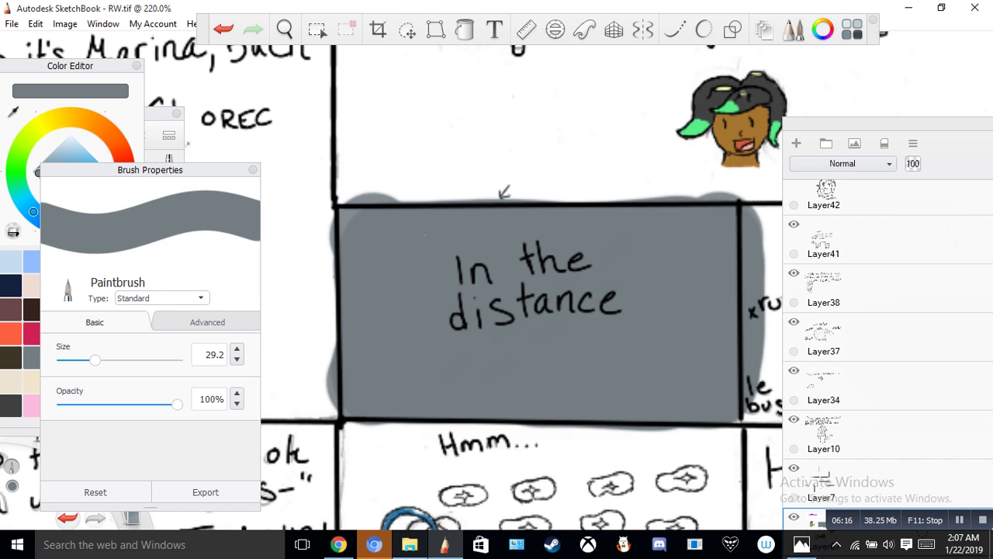
Step: Erase the grey overspill around the panel's outer edges using the transparent color at brush size 14.3, undoing stray strokes
left_click(78, 361)
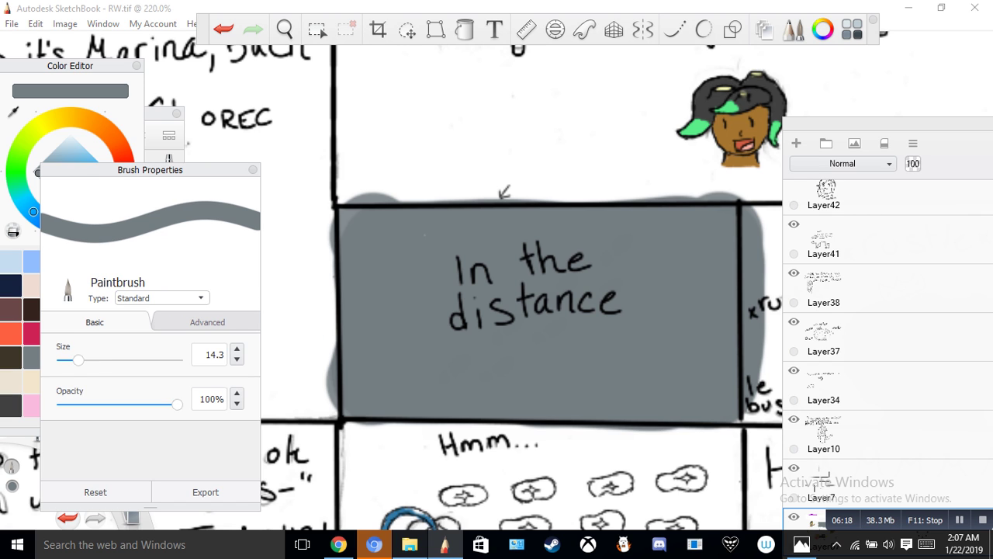
left_click(13, 231)
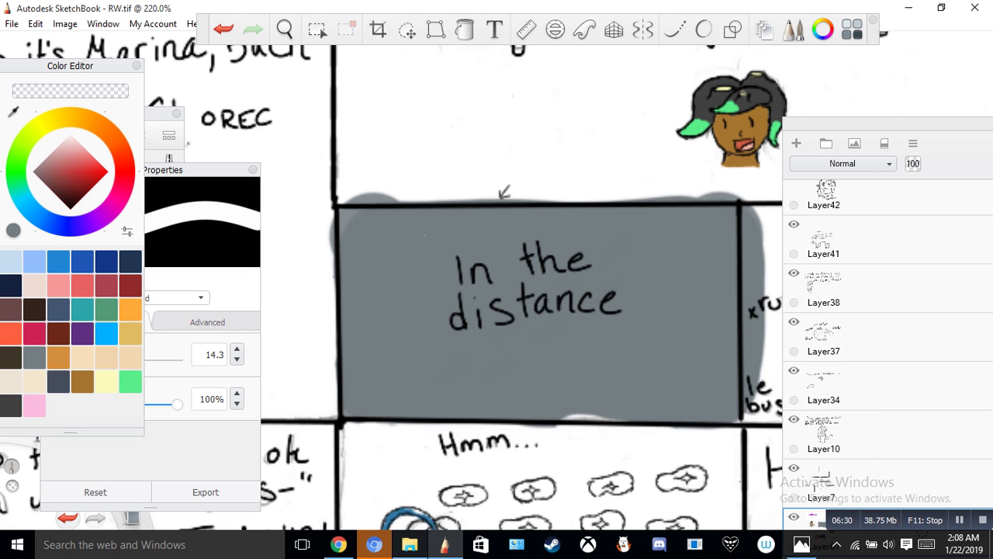
key("ctrl+z")
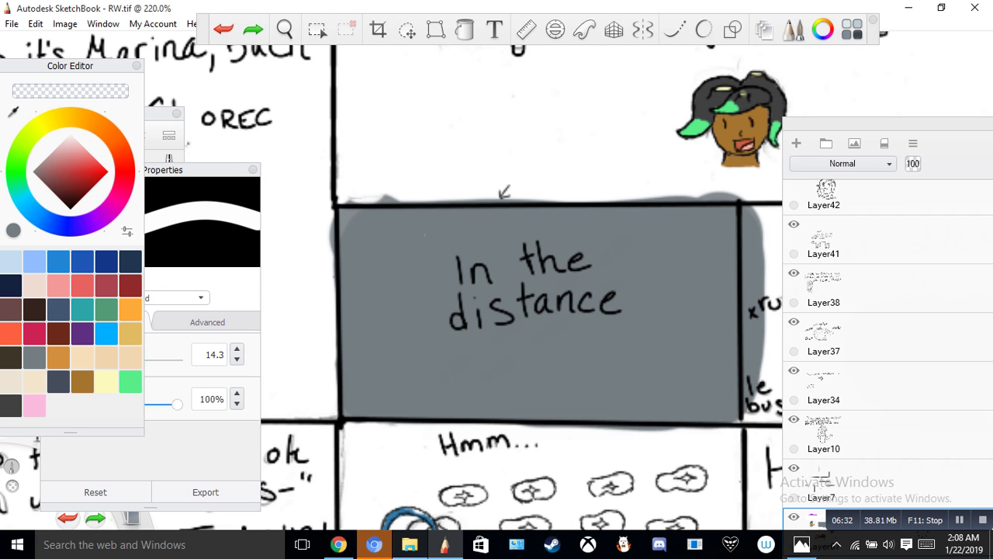
left_click_drag(441, 194, 503, 194)
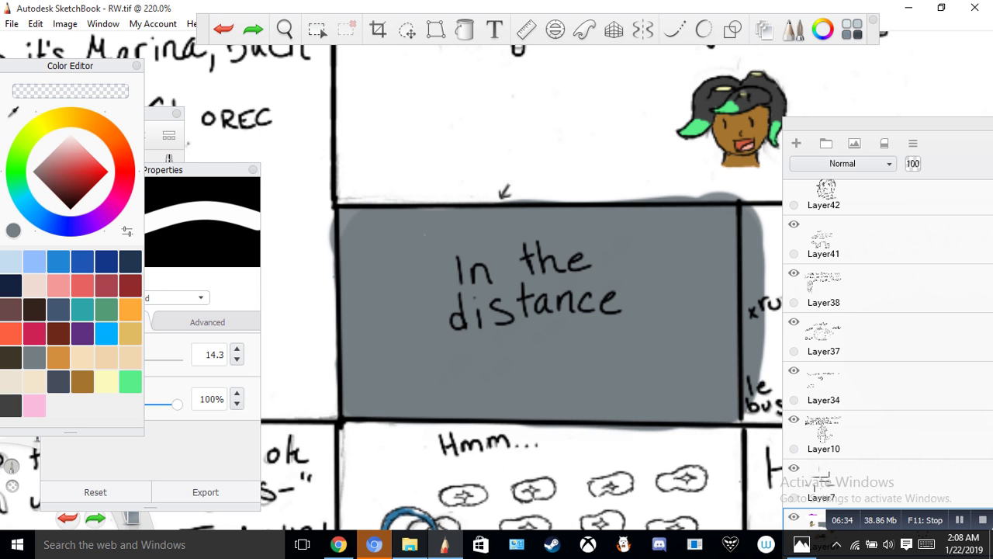
key("ctrl+z")
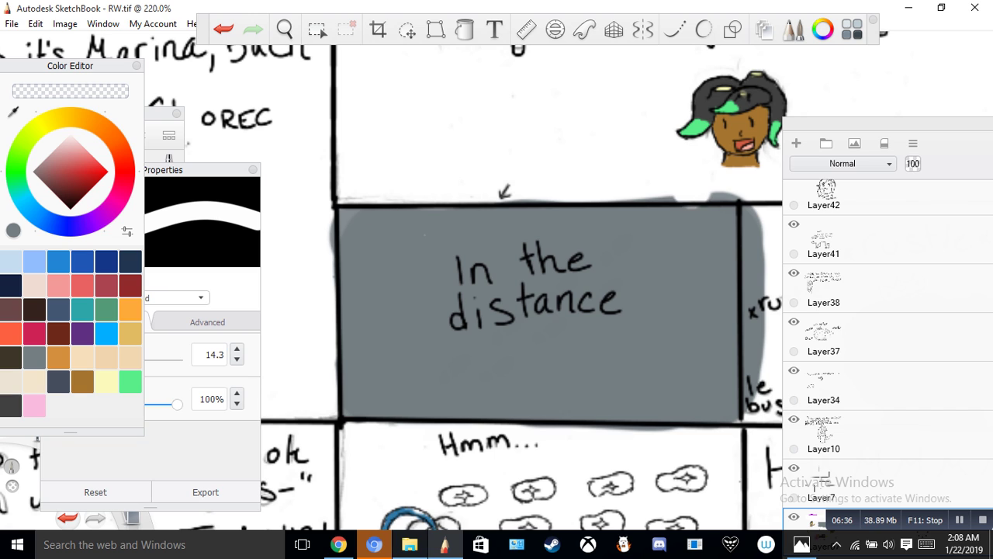
left_click_drag(689, 189, 724, 192)
key("ctrl+z")
key("ctrl+z")
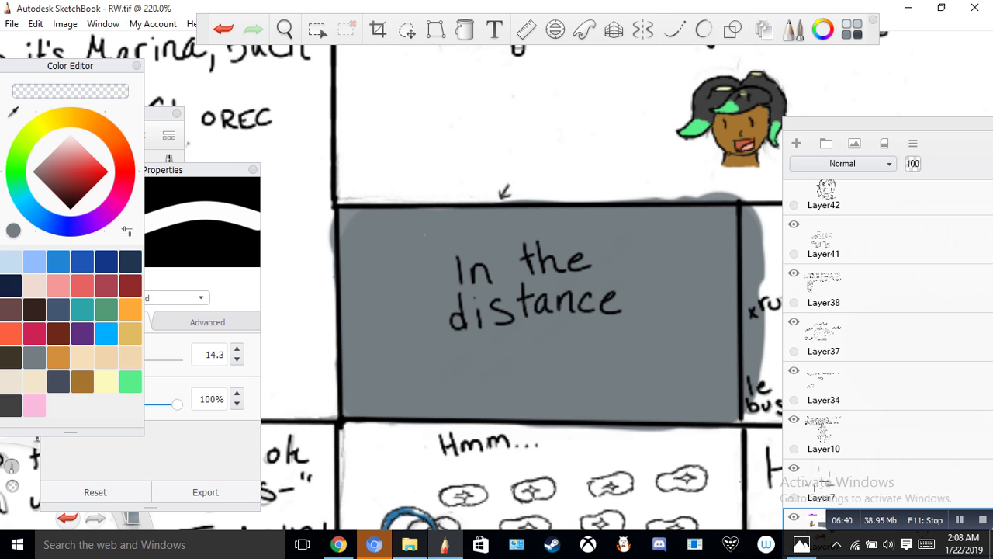
mouse_move(762, 326)
left_mouse_down()
mouse_move(761, 272)
mouse_move(751, 379)
left_mouse_up()
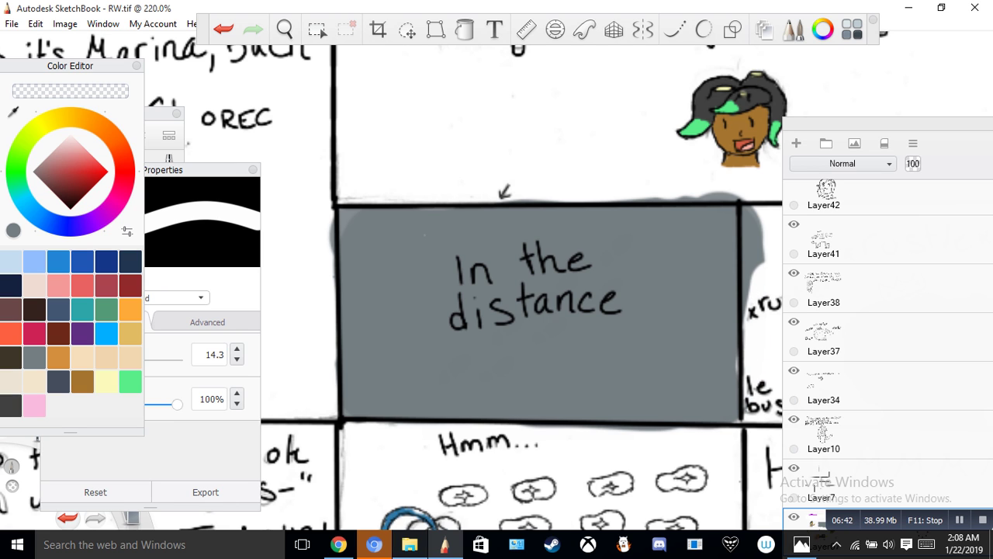
mouse_move(750, 288)
left_mouse_down()
mouse_move(748, 208)
mouse_move(709, 193)
left_mouse_up()
key("ctrl+z")
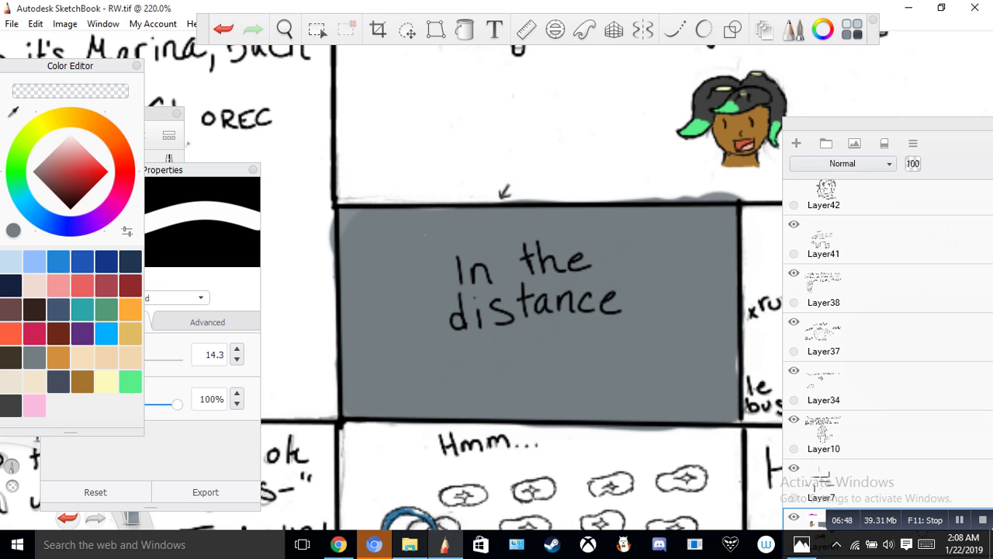
Step: Reduce the brush size to 7.3, erase the remaining grey spill along the panel's borders, and return to the grey paint color
left_click(209, 354)
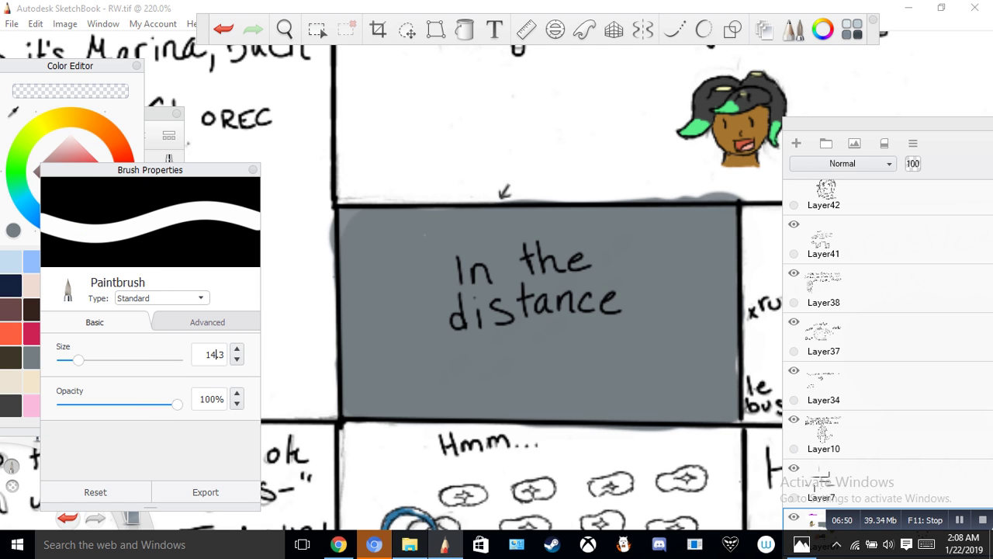
key("BackSpace")
key("BackSpace")
key("BackSpace")
type("7")
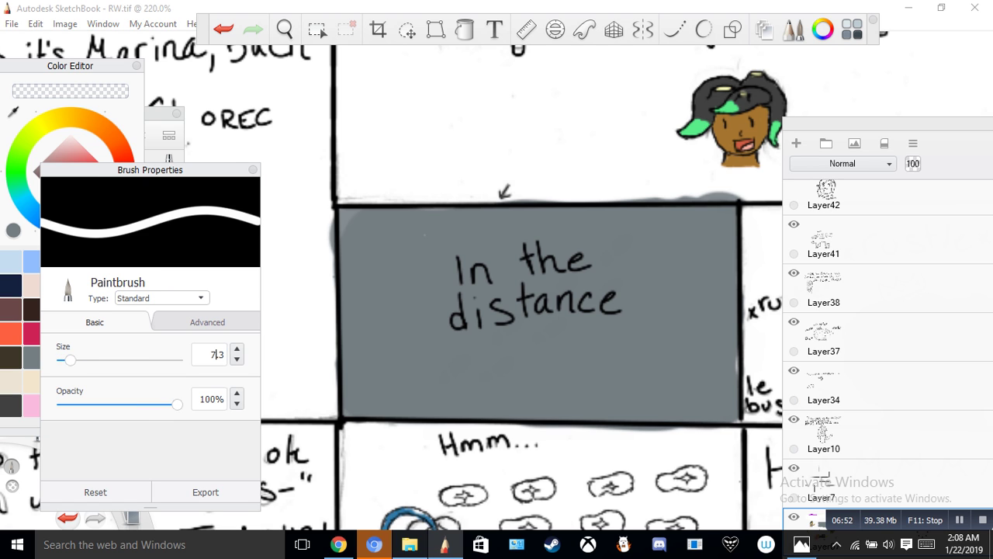
type(".")
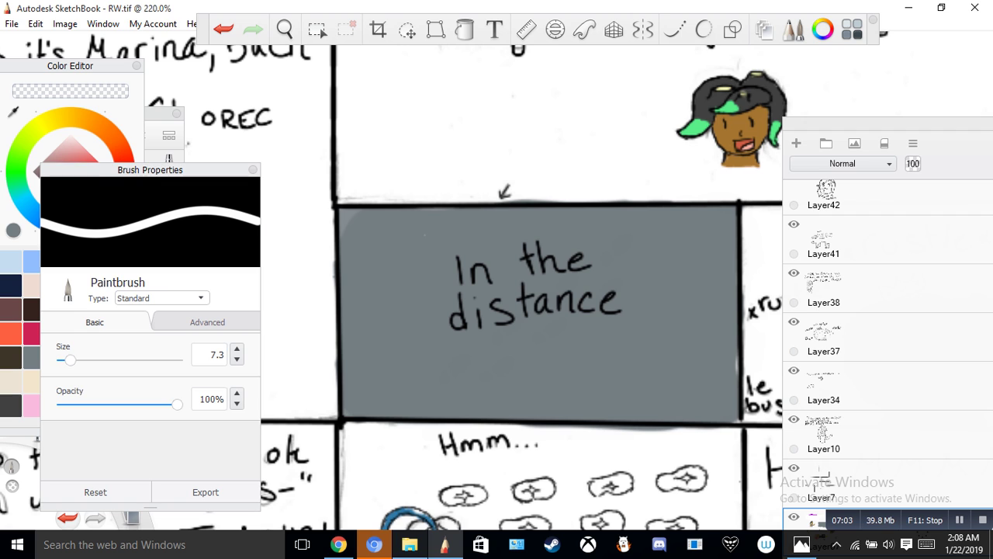
left_click(72, 67)
left_click(14, 230)
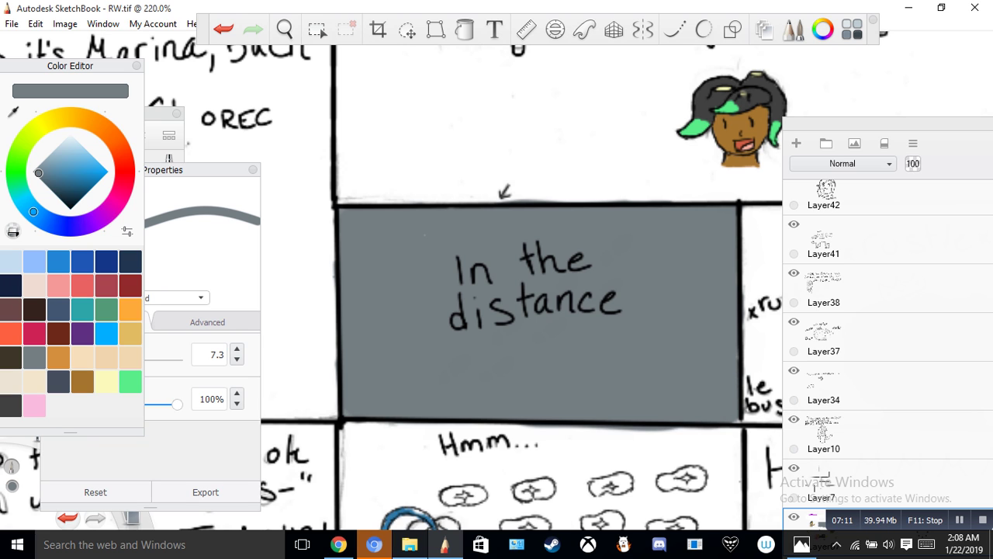
Step: Erase the grey spill below the panel's lower border with the transparent color, redoing the stroke that cuts into the fill
key("e")
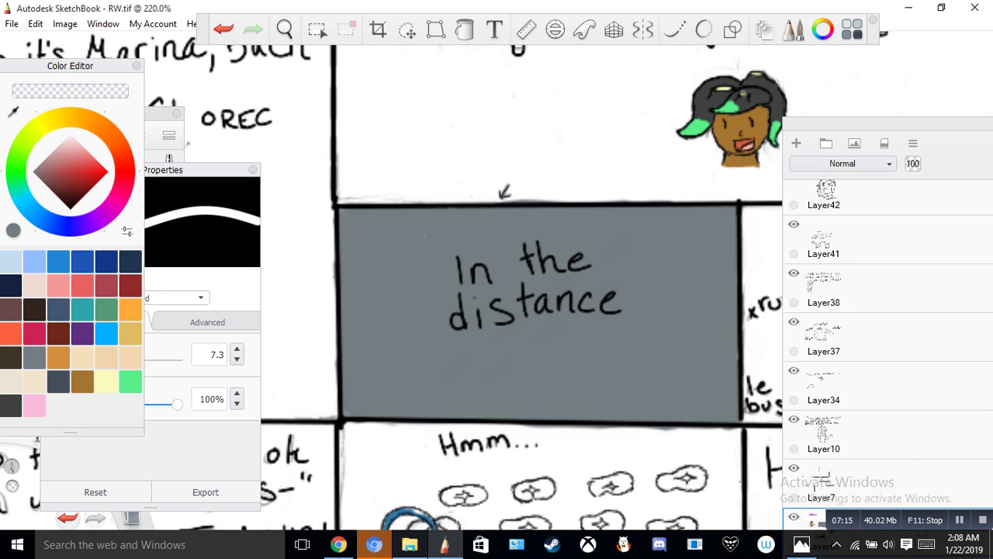
left_click_drag(601, 425, 562, 423)
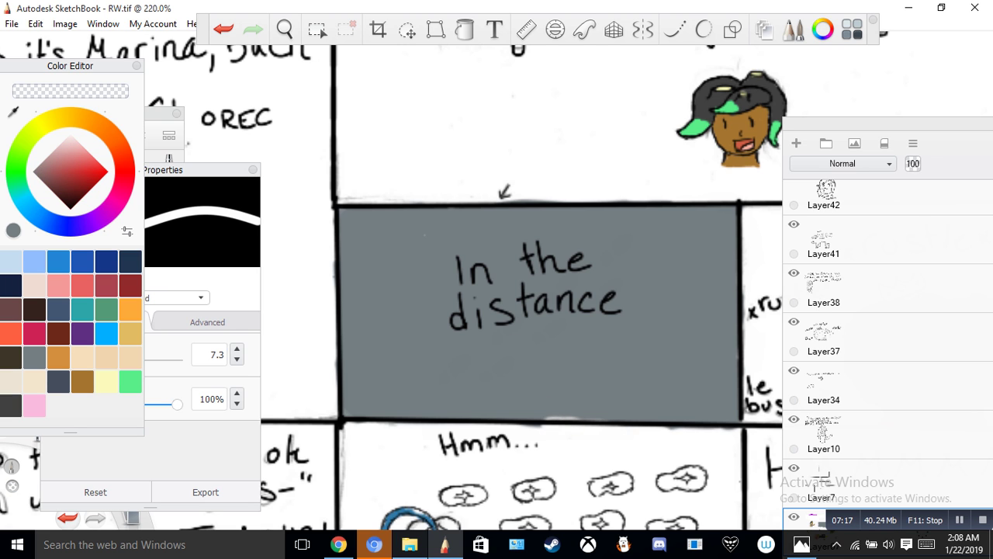
key("ctrl+z")
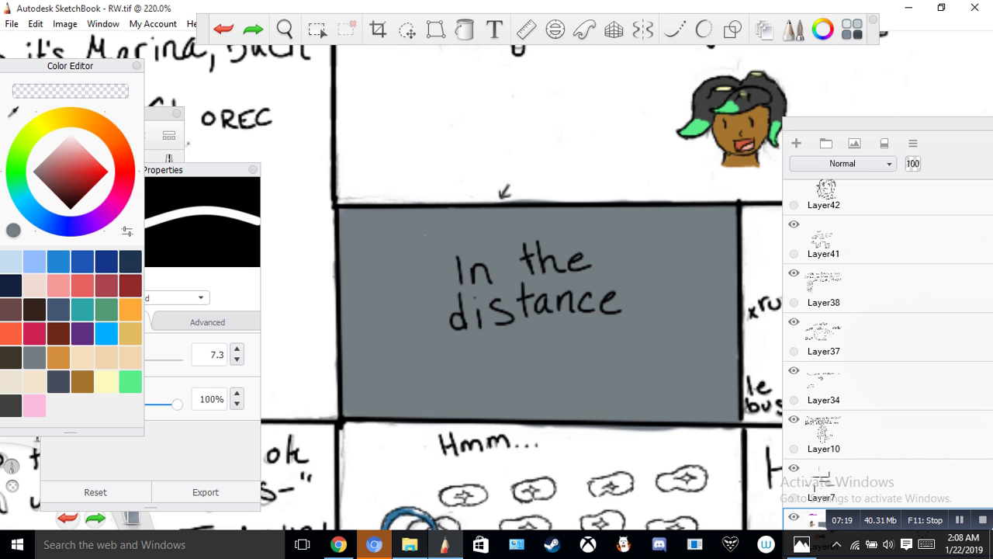
left_click_drag(551, 433, 629, 437)
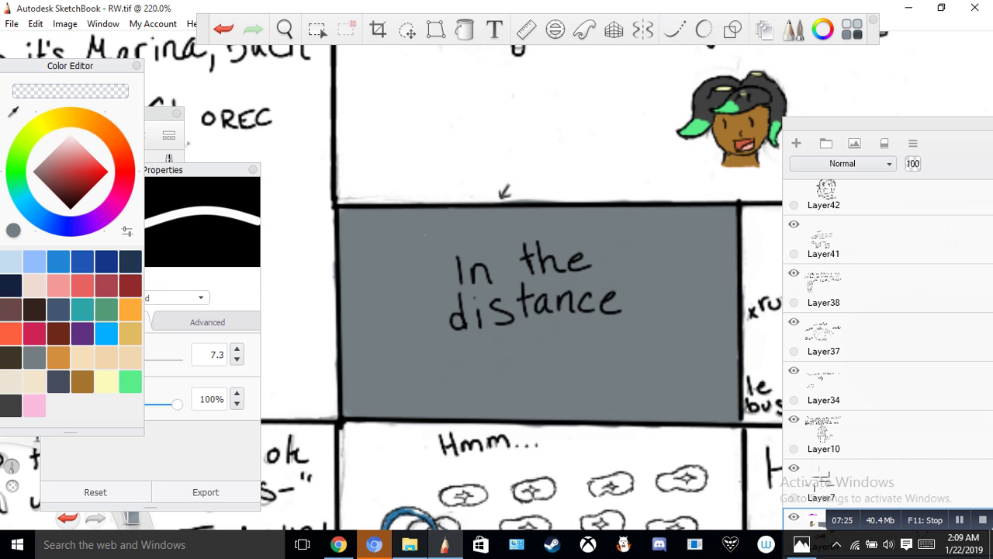
Step: Add diagonal zigzag shading across the "In the distance" panel in a slightly darker blue-grey, redoing it until the strokes stay inside
left_click(14, 231)
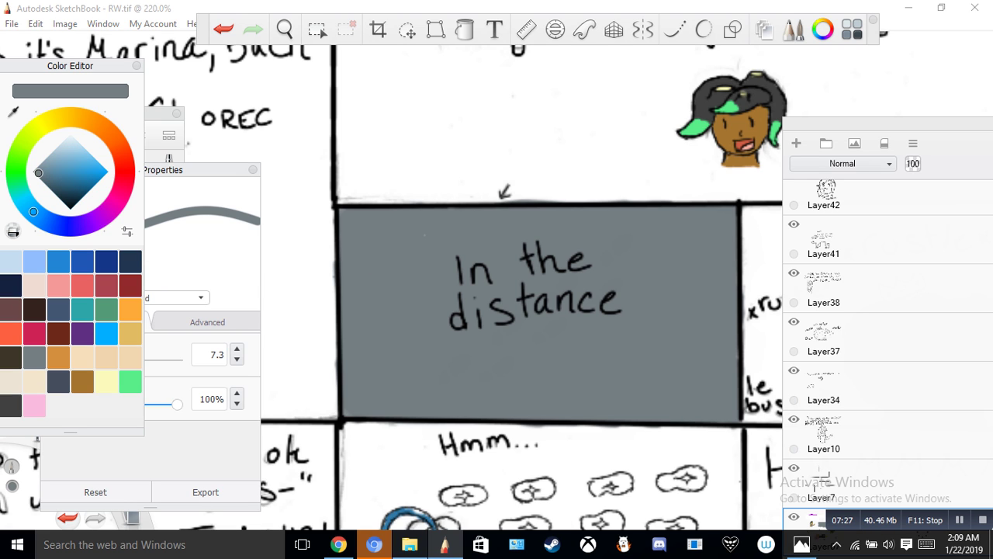
left_click(45, 177)
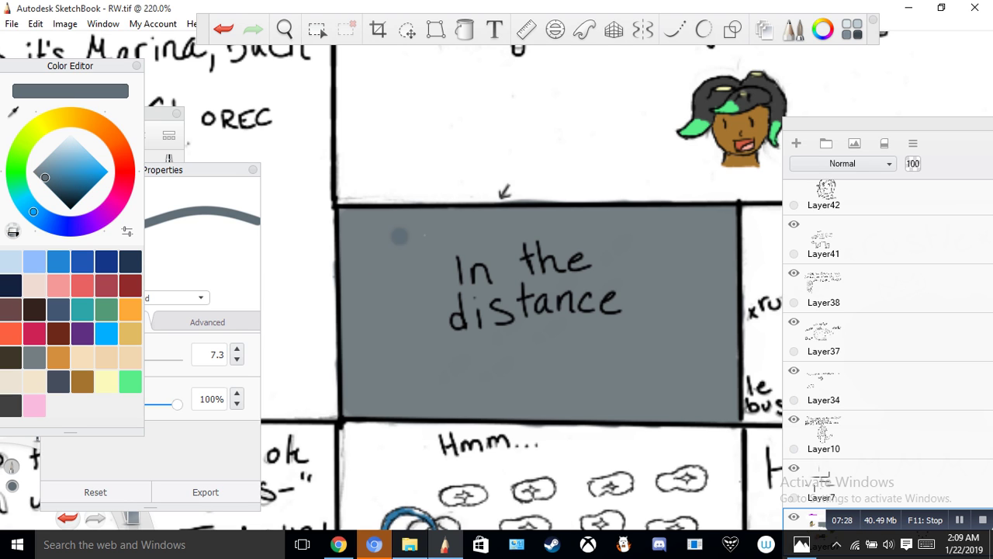
mouse_move(360, 254)
left_mouse_down()
mouse_move(406, 225)
mouse_move(387, 308)
mouse_move(561, 244)
mouse_move(515, 338)
mouse_move(674, 295)
mouse_move(718, 330)
mouse_move(523, 405)
left_mouse_up()
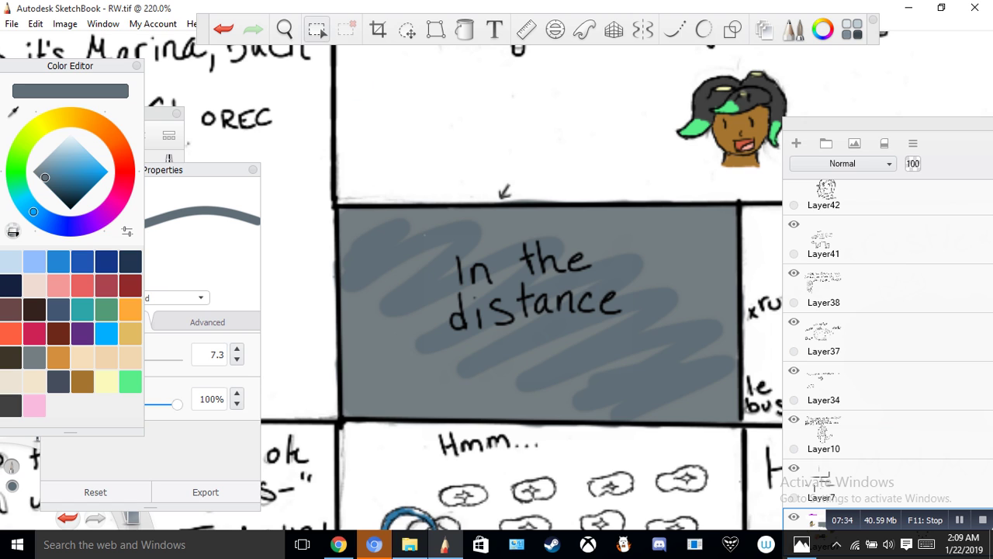
left_click(224, 28)
mouse_move(349, 233)
left_mouse_down()
mouse_move(497, 232)
mouse_move(392, 346)
mouse_move(489, 413)
mouse_move(765, 334)
left_mouse_up()
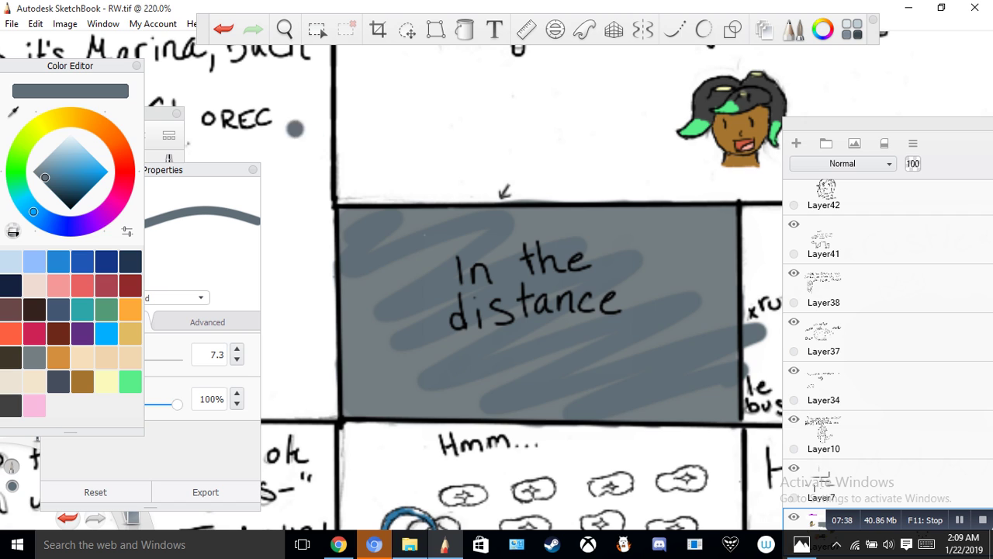
left_click(223, 29)
mouse_move(346, 221)
left_mouse_down()
mouse_move(473, 342)
mouse_move(699, 310)
mouse_move(559, 404)
left_mouse_up()
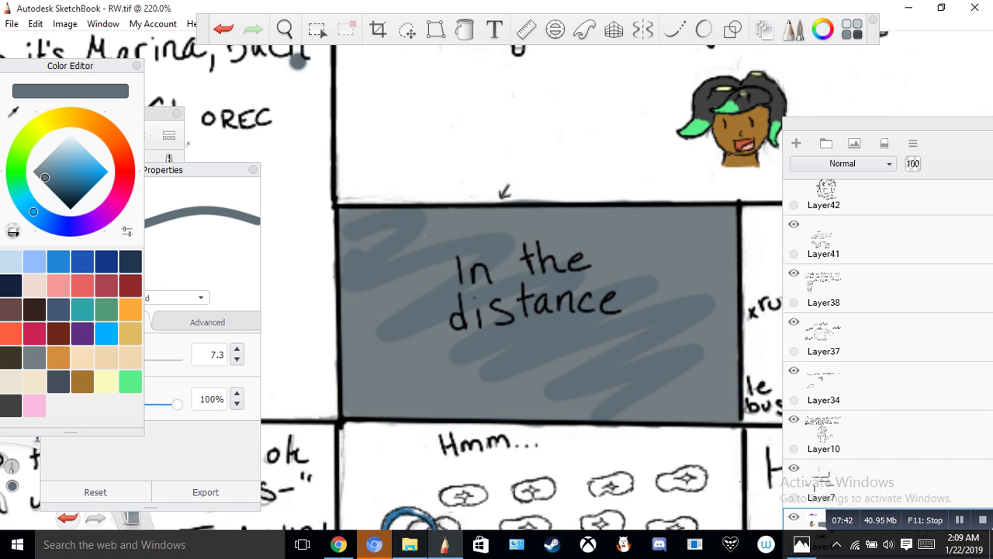
left_click(285, 29)
left_click_drag(531, 330, 246, 192)
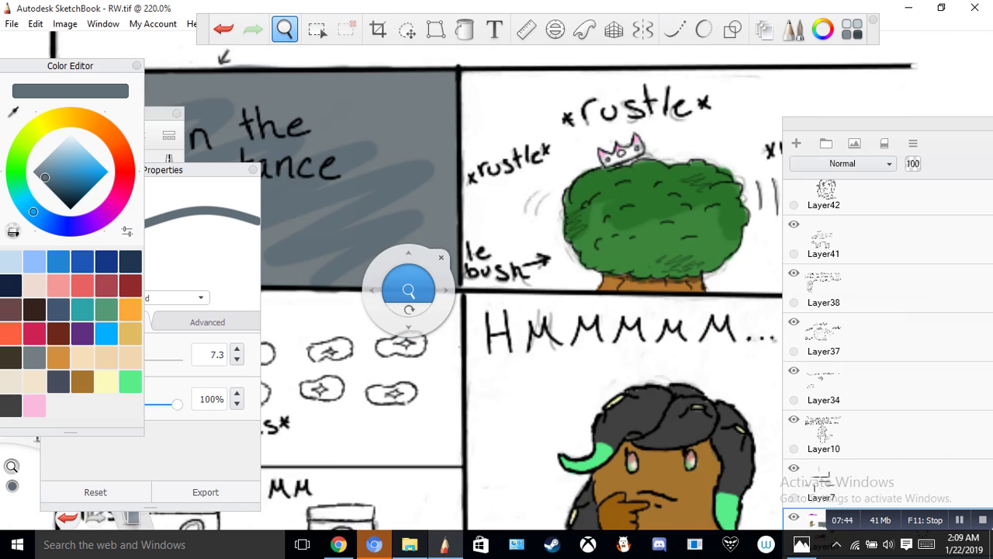
Step: Sample the light grey of the spoon in the Mayo jar and set the brush size to 3.3
left_click_drag(408, 288, 489, 193)
left_click_drag(436, 232, 543, 208)
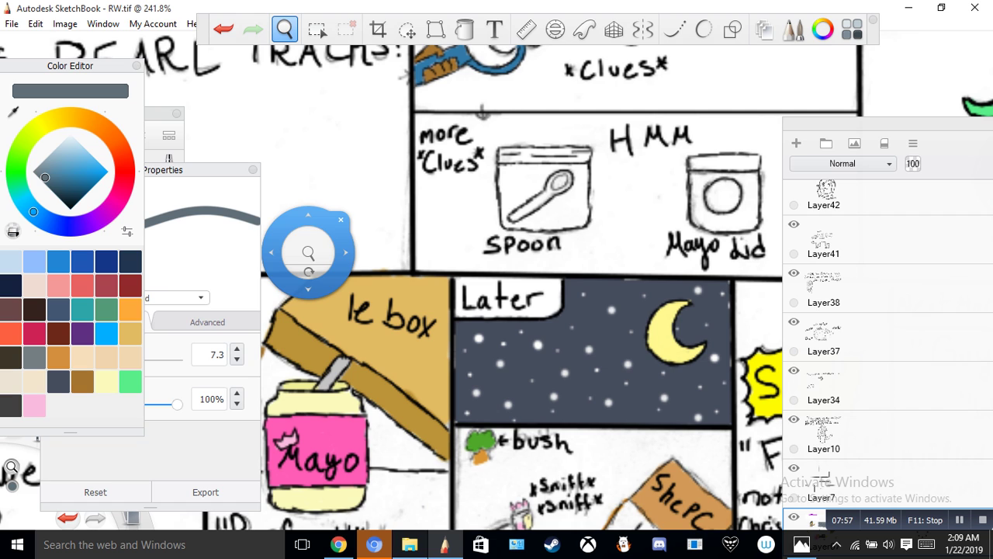
left_click(11, 262)
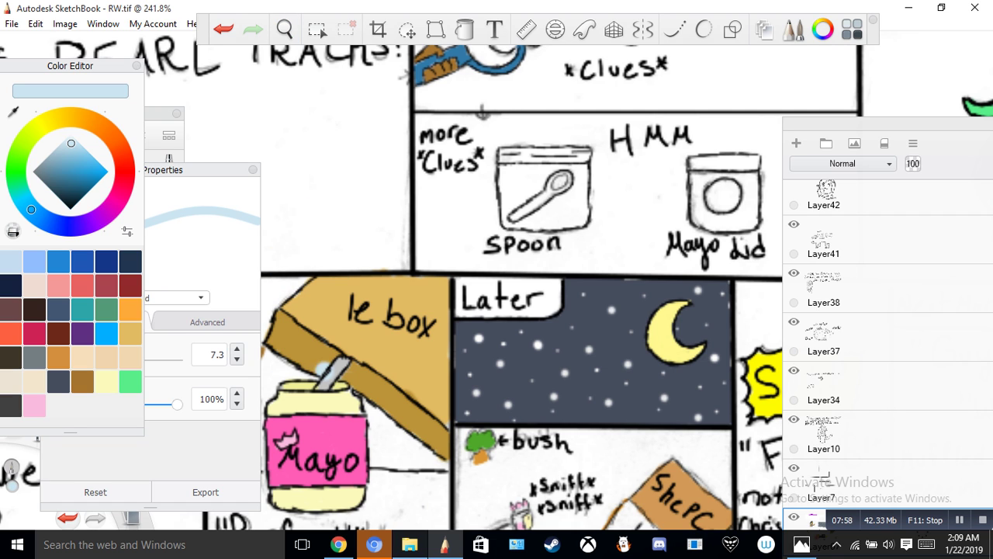
left_click(13, 112)
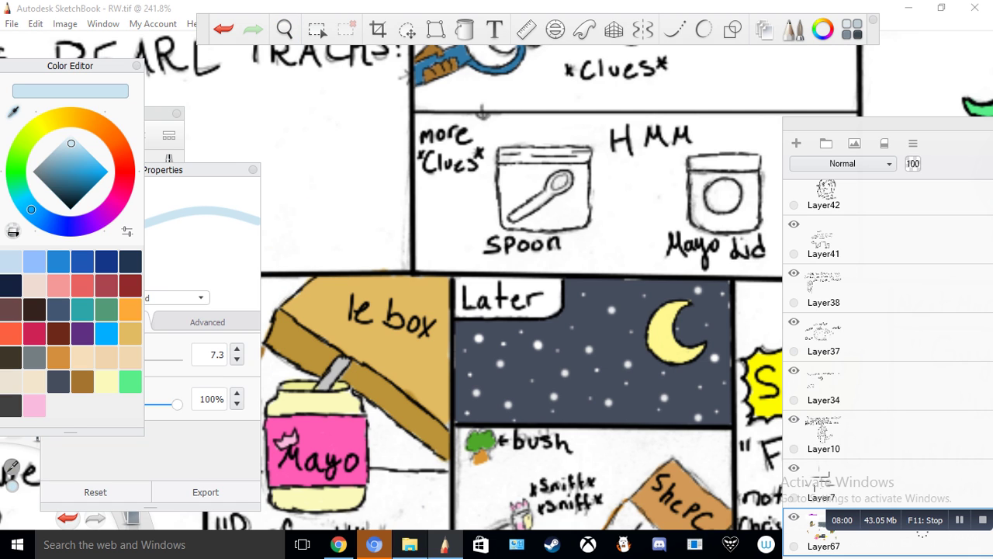
left_click(341, 370)
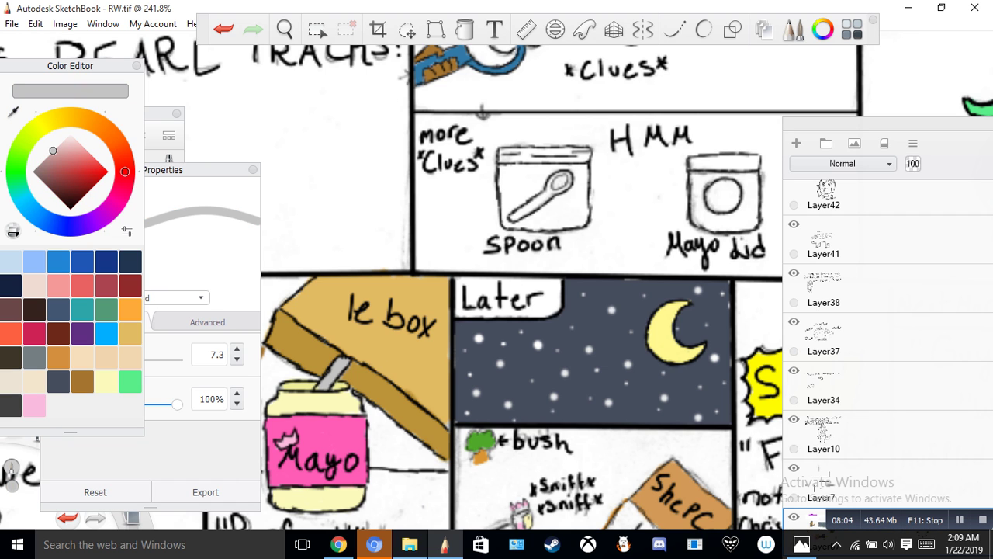
left_click(214, 354)
key("BackSpace")
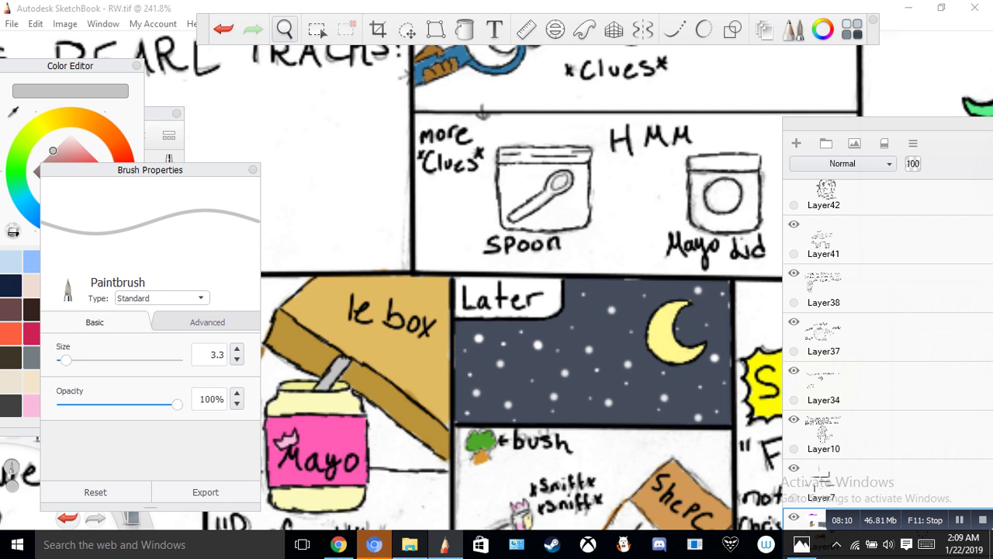
Step: Fill the spoon in the "more Clues" bag with the sampled light grey, undoing the last stroke
left_click(285, 28)
left_click_drag(490, 302, 583, 129)
mouse_move(550, 132)
left_mouse_down()
mouse_move(399, 231)
mouse_move(317, 331)
mouse_move(330, 293)
mouse_move(425, 231)
mouse_move(435, 203)
mouse_move(454, 194)
mouse_move(457, 225)
left_mouse_up()
left_click(383, 297)
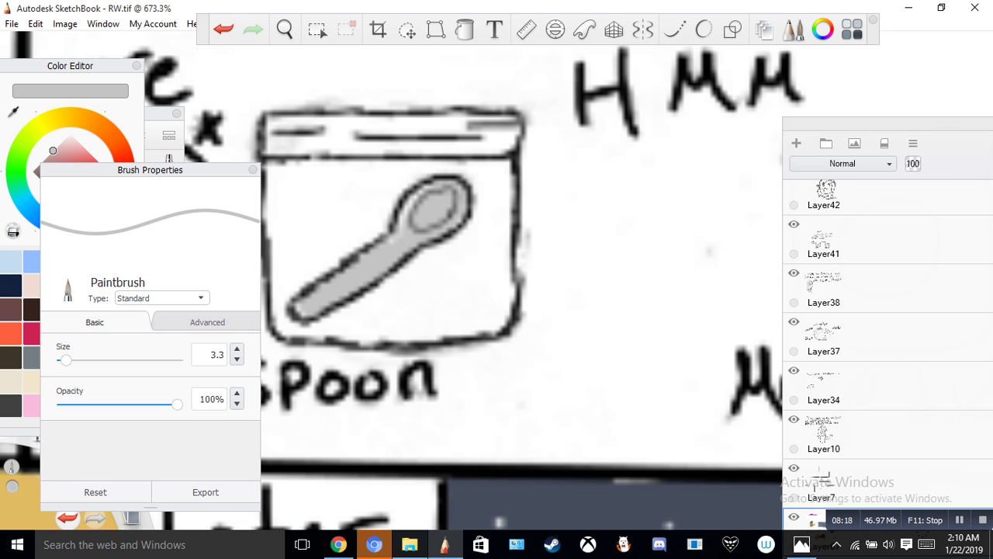
left_click_drag(300, 310, 382, 234)
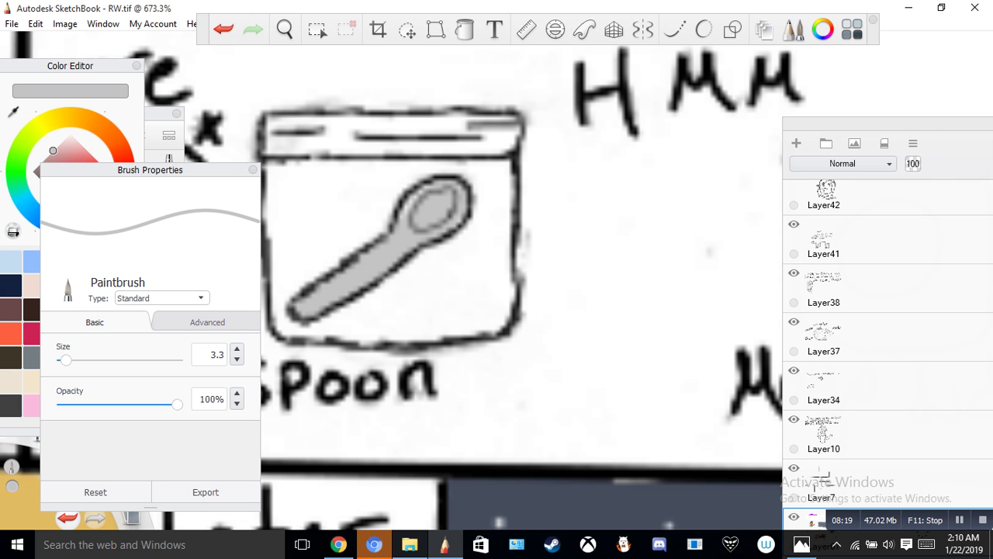
left_click(285, 30)
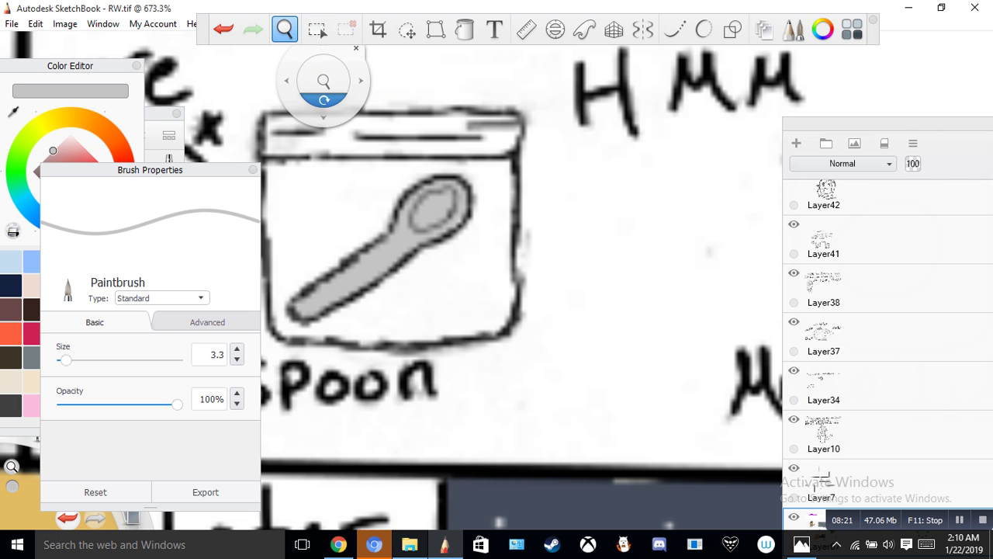
left_click_drag(336, 84, 374, 251)
left_click_drag(485, 188, 386, 199)
left_click(223, 29)
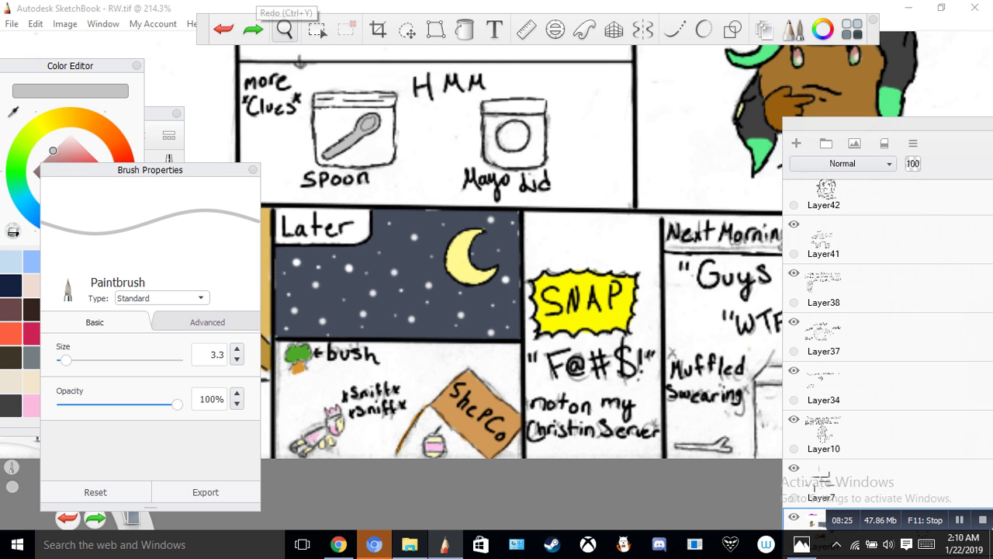
Step: Mix a muted blue-purple paint color for the circle of the "Mayo Lid" drawing
left_click(285, 30)
mouse_move(328, 77)
left_mouse_down()
mouse_move(466, 202)
mouse_move(450, 177)
mouse_move(334, 284)
left_mouse_up()
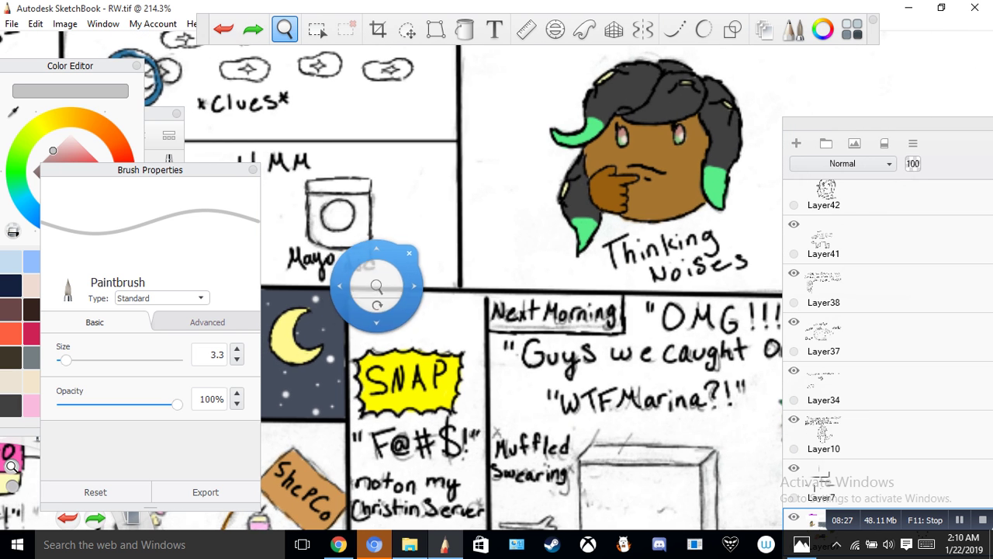
mouse_move(424, 184)
left_mouse_down()
mouse_move(492, 163)
mouse_move(397, 172)
left_mouse_up()
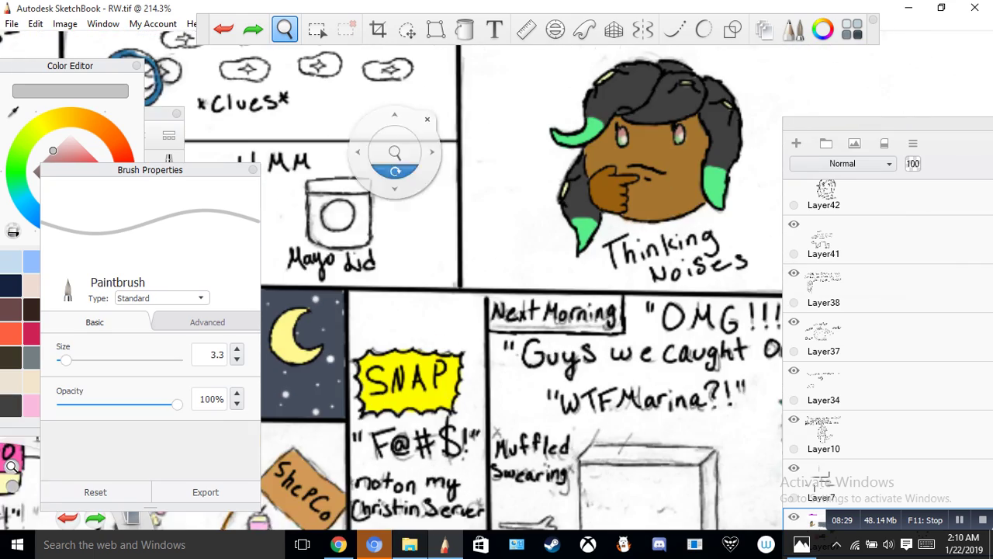
mouse_move(385, 260)
left_mouse_down()
mouse_move(469, 266)
mouse_move(548, 395)
mouse_move(532, 354)
mouse_move(309, 173)
left_mouse_up()
left_click_drag(151, 170, 84, 338)
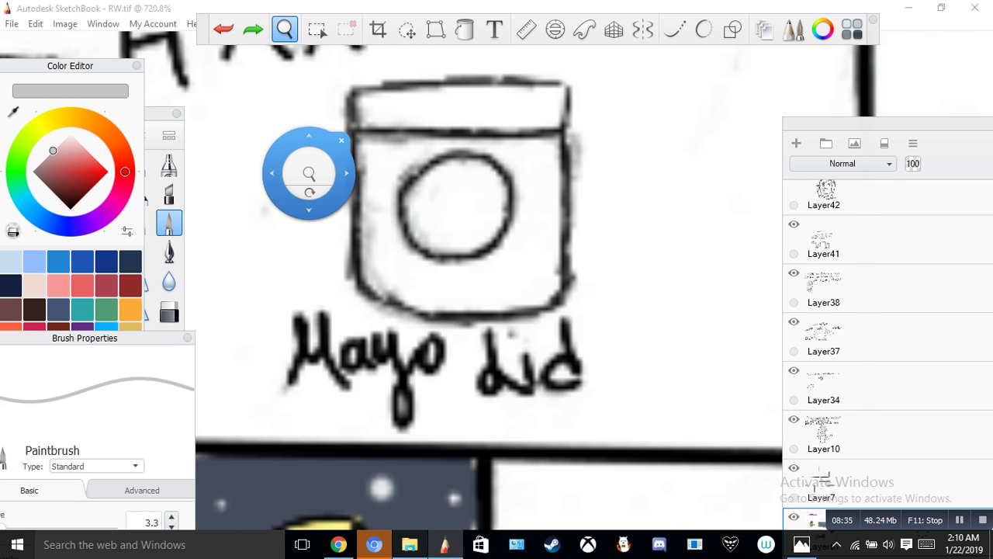
left_click(78, 226)
left_click(71, 178)
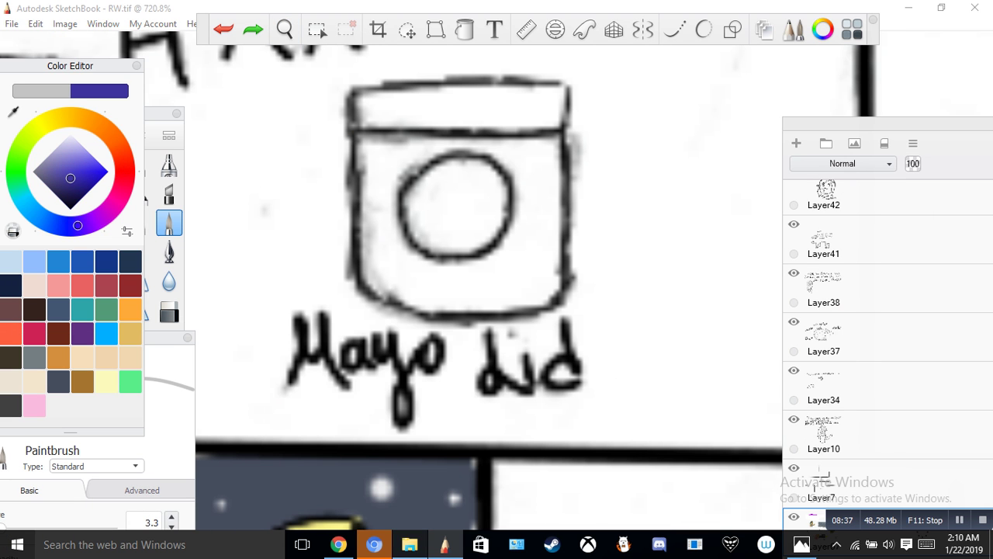
mouse_move(69, 178)
left_mouse_down()
mouse_move(42, 181)
mouse_move(57, 179)
left_mouse_up()
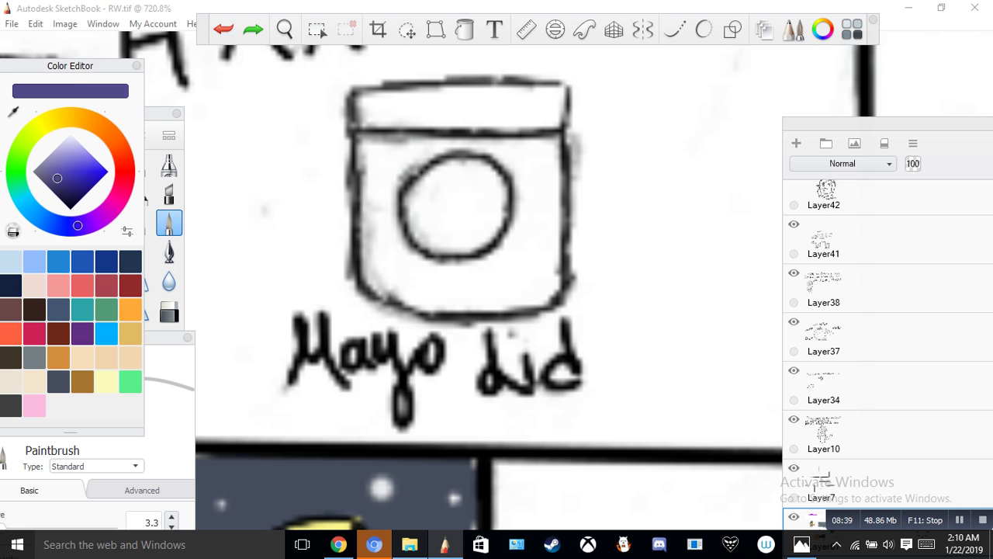
Step: Fill the circle in the "Mayo Lid" bag with the muted blue-purple, undoing and restoring the fill
mouse_move(459, 204)
left_mouse_down()
mouse_move(435, 247)
mouse_move(497, 194)
mouse_move(492, 235)
mouse_move(415, 213)
left_mouse_up()
mouse_move(450, 168)
left_mouse_down()
mouse_move(410, 199)
mouse_move(408, 216)
left_mouse_up()
left_click_drag(475, 158, 504, 186)
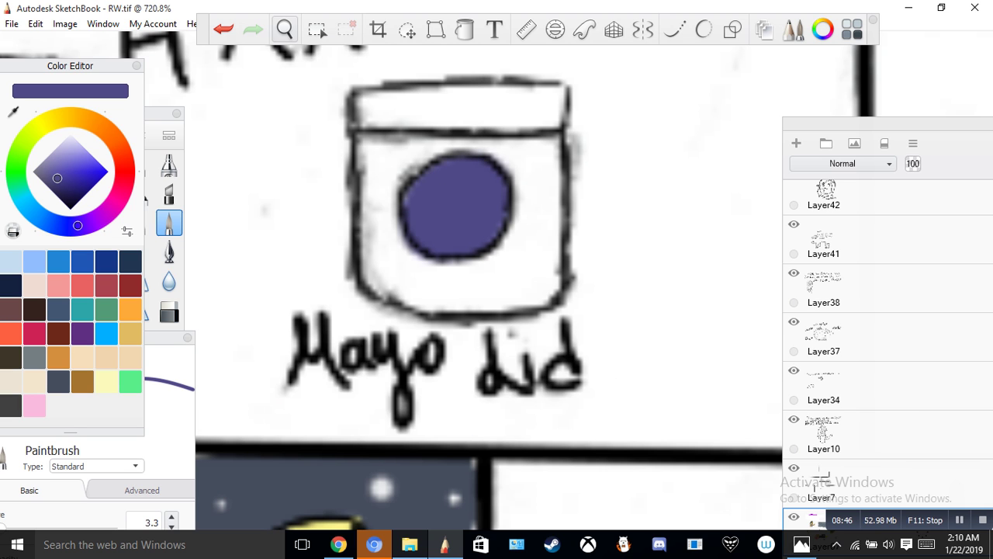
left_click(223, 29)
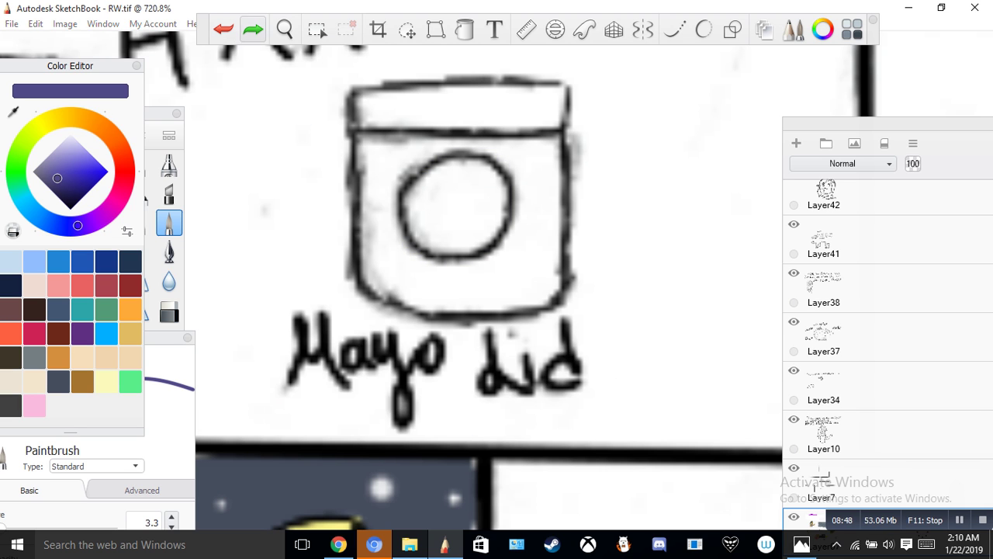
left_click(253, 29)
Step: Paint the left section of the character's hair in the "PEARL TRACKS!" panel with the dark grey swatch
left_click(285, 28)
left_click_drag(311, 78, 179, 50)
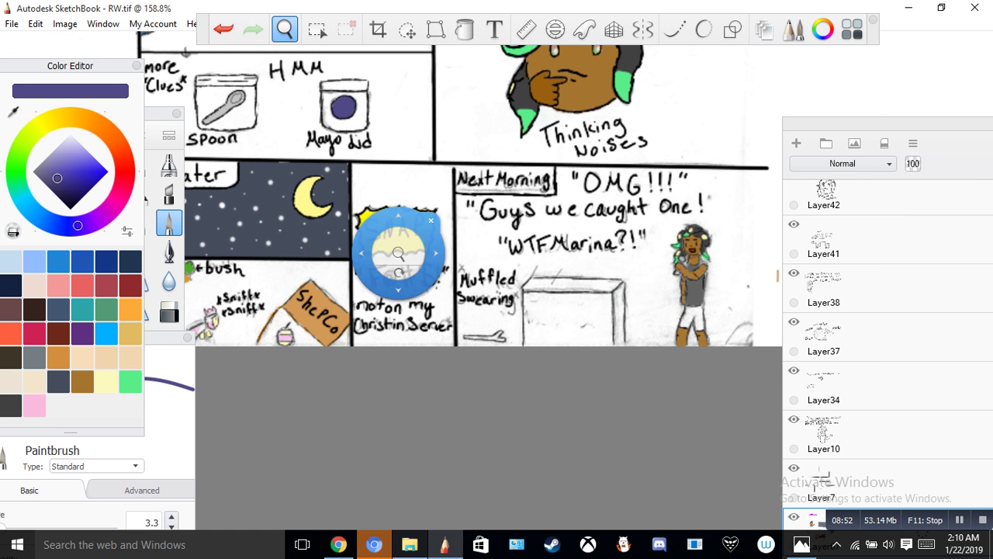
left_click_drag(405, 196, 582, 151)
left_click_drag(362, 9, 661, 121)
left_click_drag(571, 312, 720, 277)
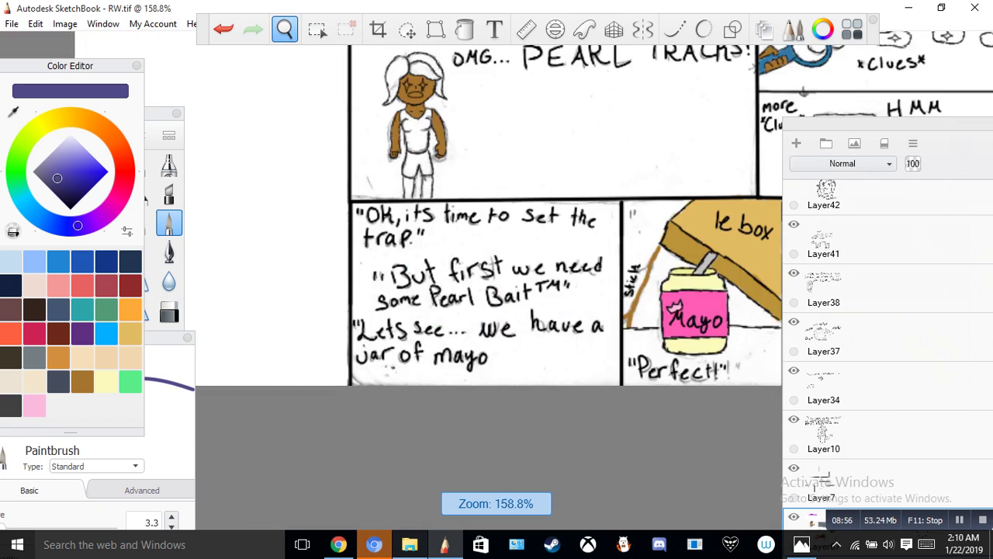
left_click_drag(434, 263, 426, 308)
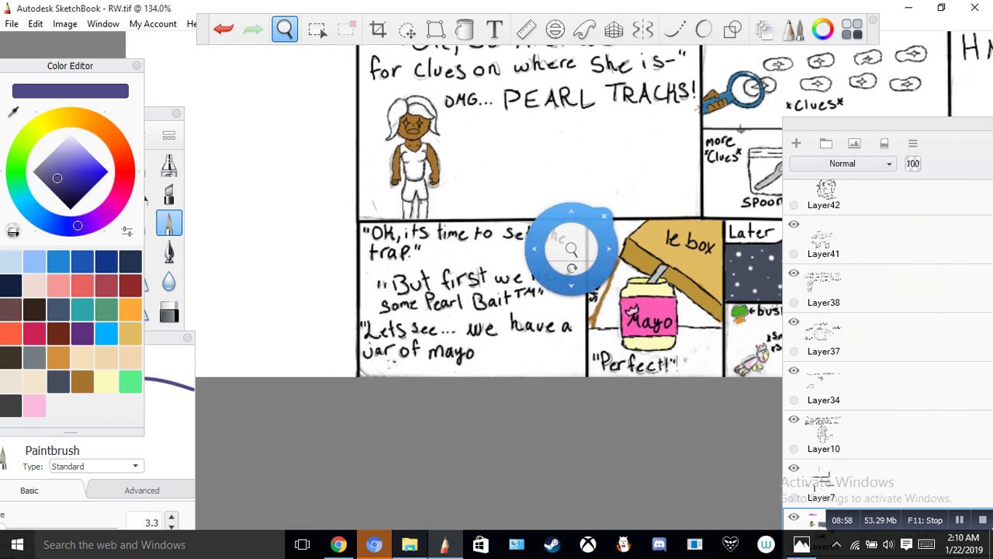
left_click_drag(595, 245, 539, 254)
left_click_drag(396, 314, 254, 331)
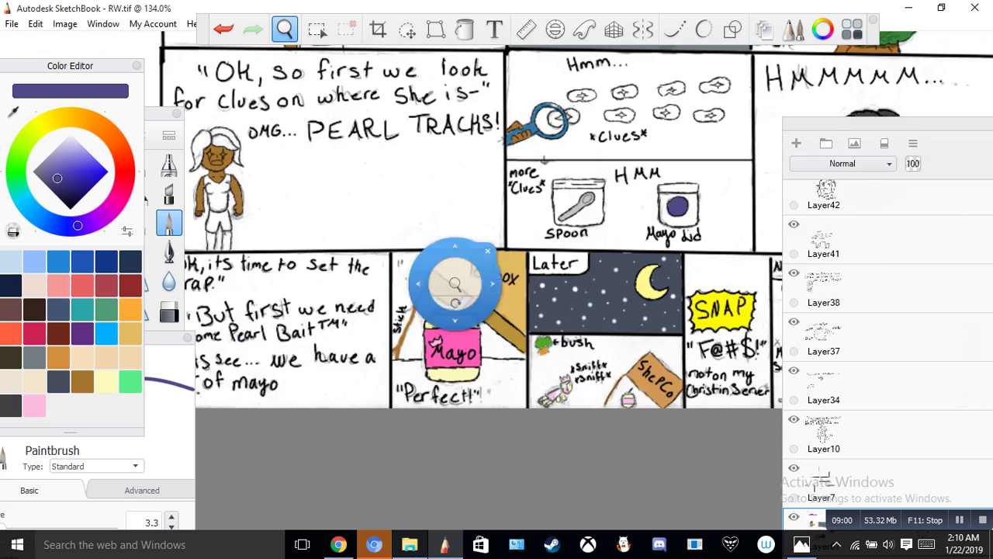
left_click_drag(490, 279, 340, 306)
left_click_drag(530, 231, 541, 293)
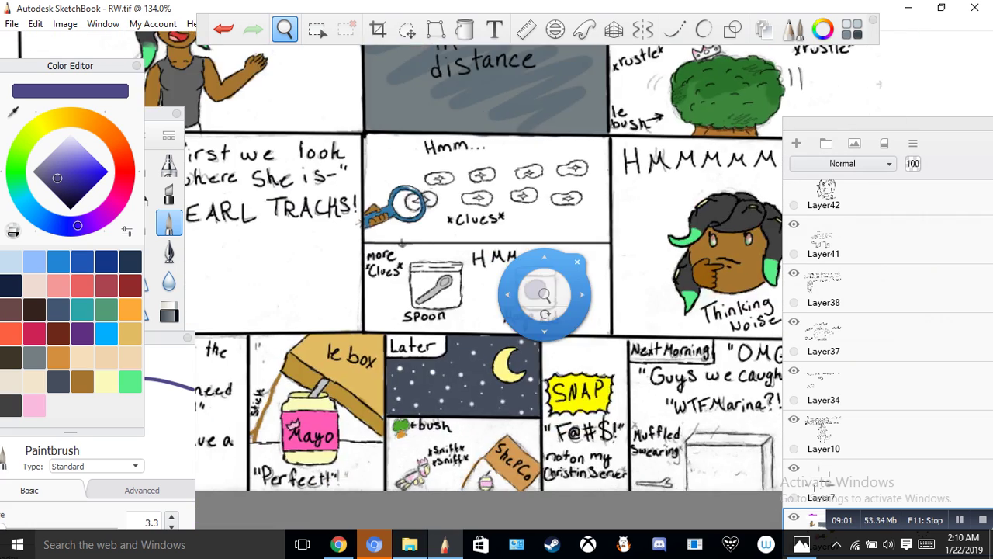
left_click_drag(290, 329, 499, 245)
left_click_drag(375, 292, 249, 313)
left_click(10, 405)
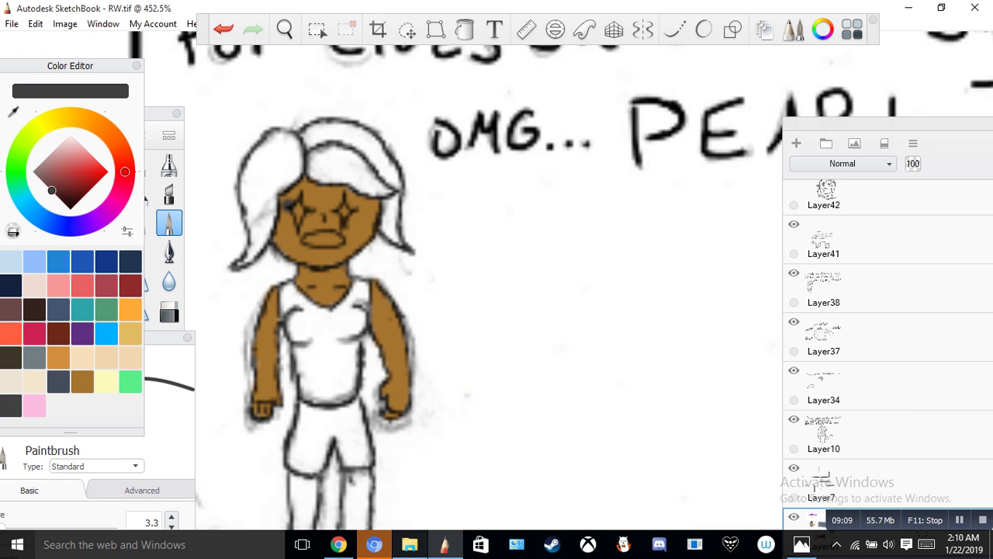
mouse_move(277, 172)
left_mouse_down()
mouse_move(281, 151)
mouse_move(273, 184)
mouse_move(257, 194)
mouse_move(250, 159)
mouse_move(247, 203)
mouse_move(263, 219)
mouse_move(250, 261)
left_mouse_up()
right_click(250, 258)
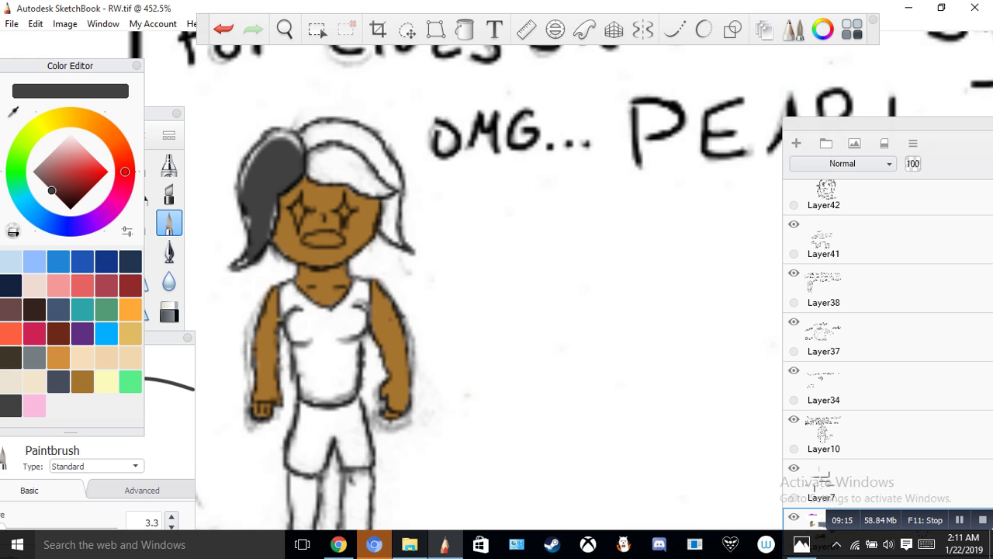
Step: Fill the rest of the character's hair dark grey, covering the top, the fringe and the right lock
mouse_move(339, 152)
left_mouse_down()
mouse_move(350, 163)
mouse_move(326, 174)
mouse_move(314, 133)
mouse_move(267, 149)
mouse_move(256, 172)
mouse_move(244, 159)
mouse_move(241, 186)
left_mouse_up()
left_click_drag(245, 252, 244, 266)
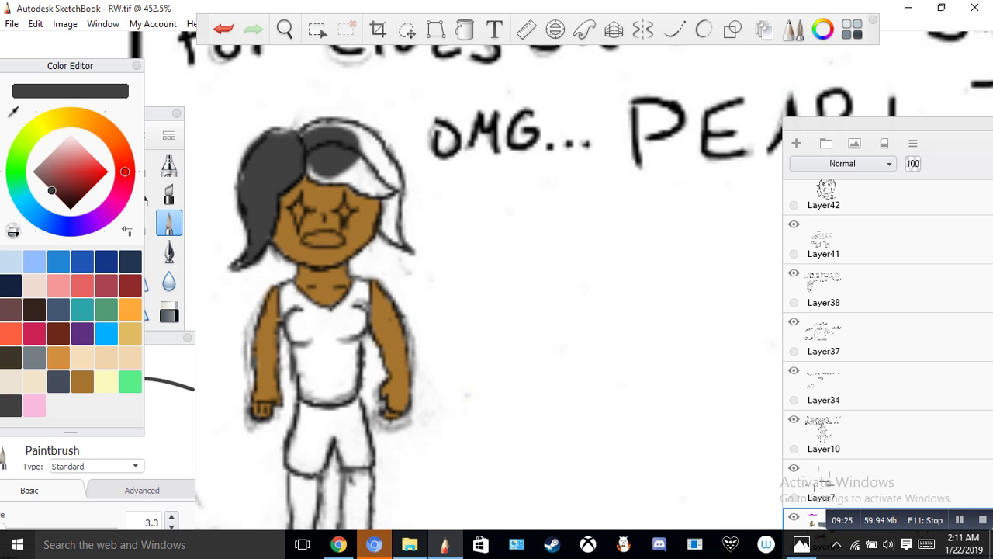
mouse_move(326, 177)
left_mouse_down()
mouse_move(365, 164)
mouse_move(358, 186)
mouse_move(392, 200)
mouse_move(405, 243)
left_mouse_up()
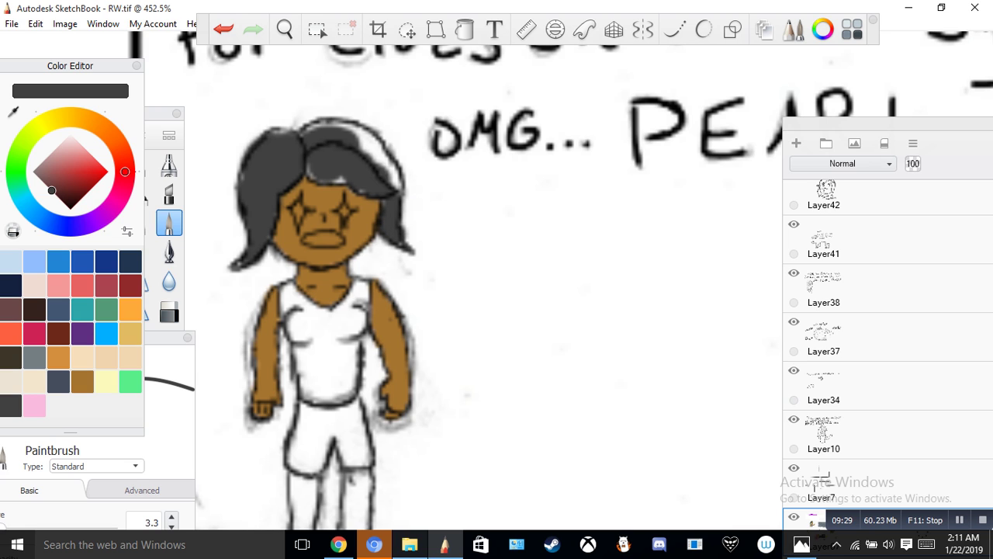
mouse_move(395, 191)
left_mouse_down()
mouse_move(368, 154)
mouse_move(389, 168)
mouse_move(380, 149)
mouse_move(314, 120)
left_mouse_up()
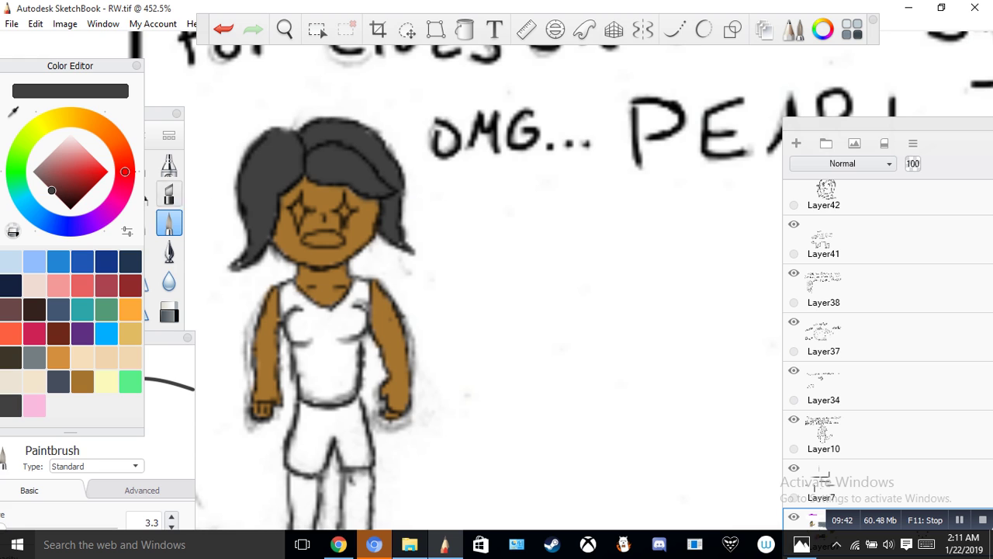
Step: Paint the tips of the character's side locks and fringe light green
left_click(131, 381)
mouse_move(233, 264)
left_mouse_down()
mouse_move(265, 232)
mouse_move(258, 221)
left_mouse_up()
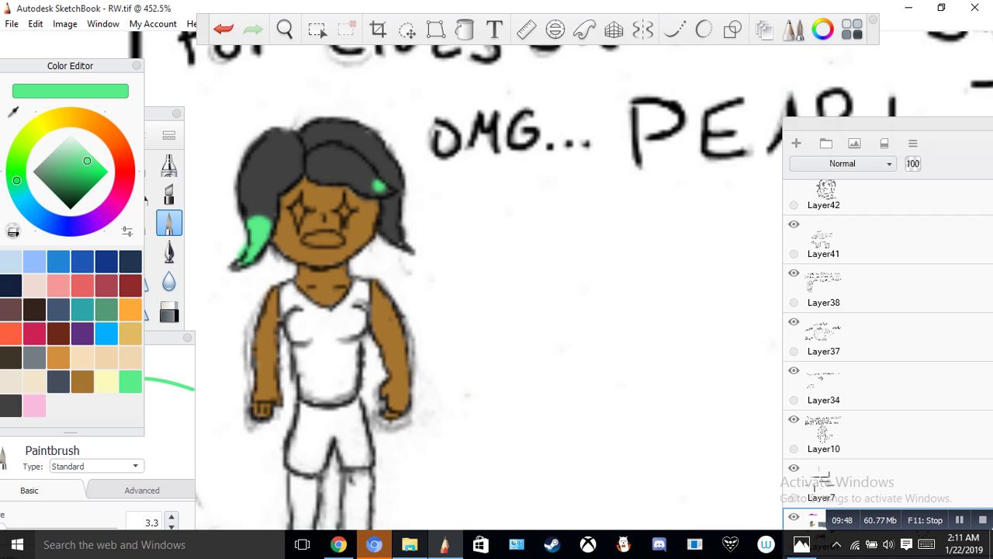
mouse_move(379, 188)
left_mouse_down()
mouse_move(363, 187)
mouse_move(402, 245)
mouse_move(386, 214)
left_mouse_up()
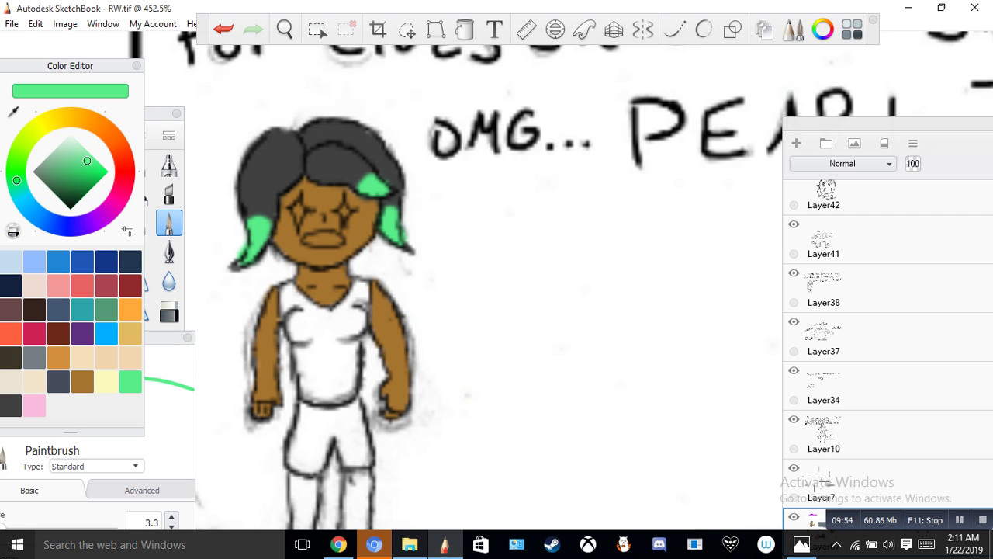
left_click(397, 279)
left_click(13, 231)
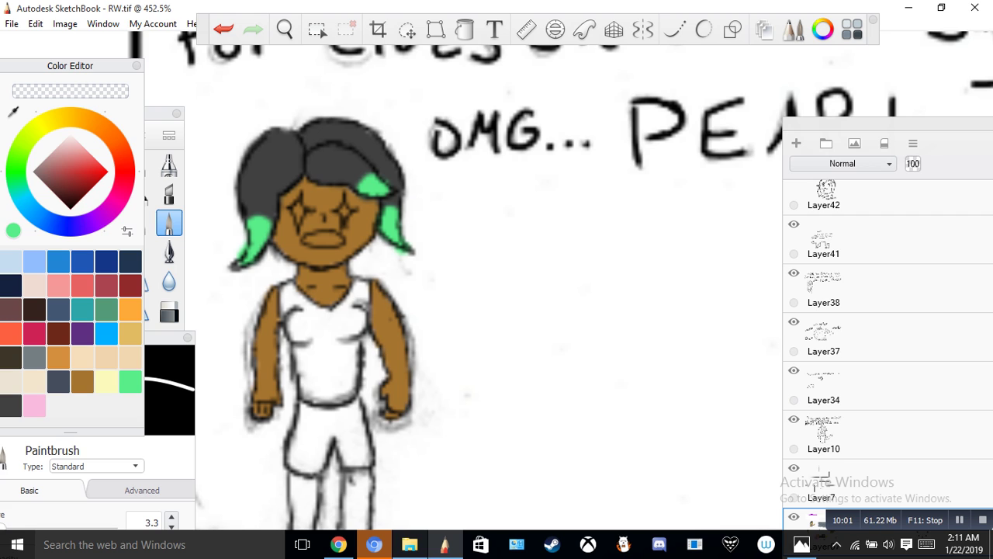
Step: Add pale yellow spots to the left, fringe and upper sections of the character's dark hair
left_click(106, 381)
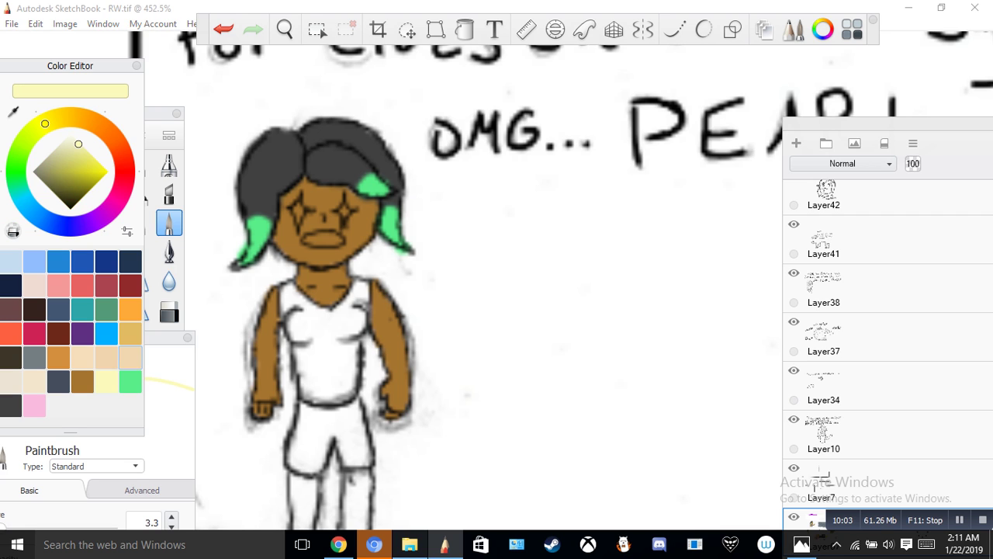
left_click(262, 177)
left_click(257, 168)
left_click(349, 167)
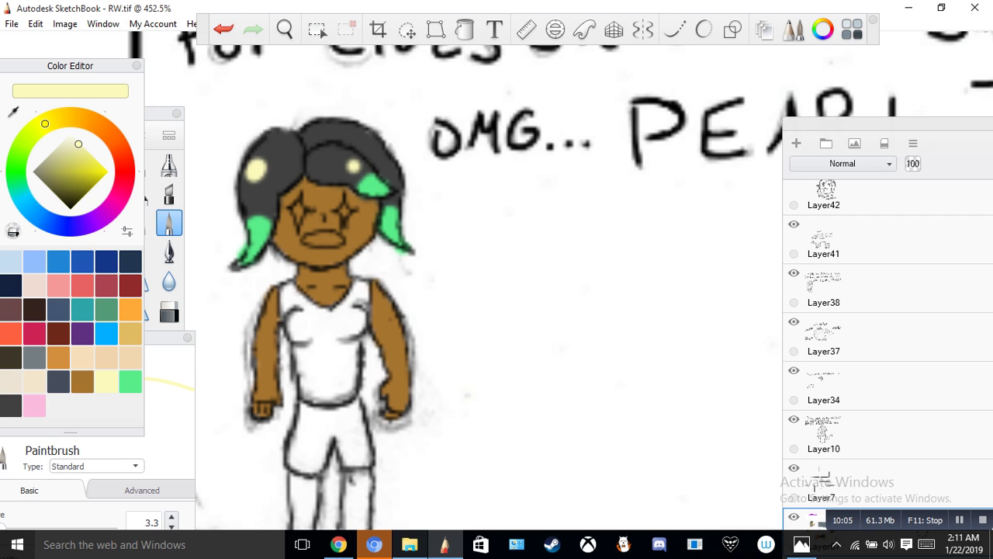
left_click(351, 163)
left_click(354, 136)
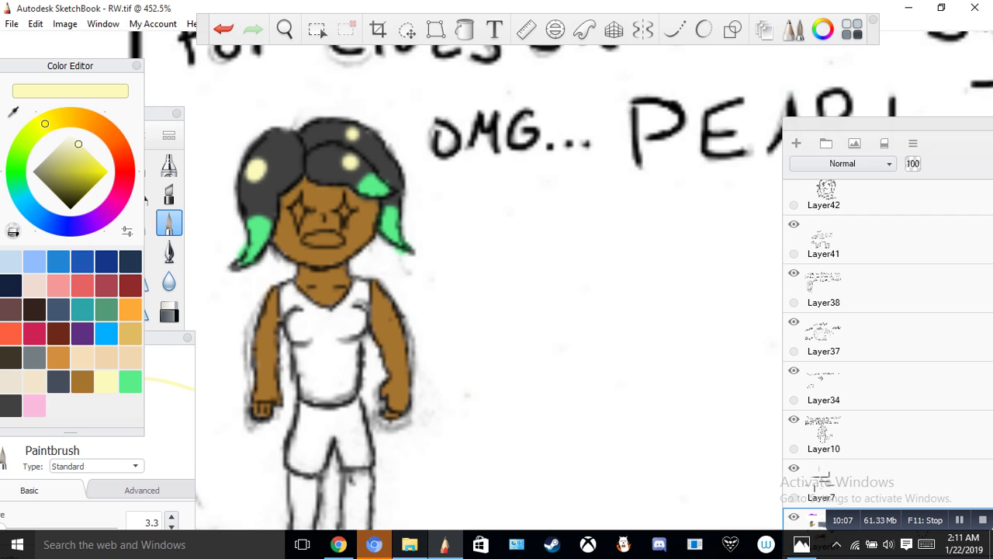
left_click(355, 138)
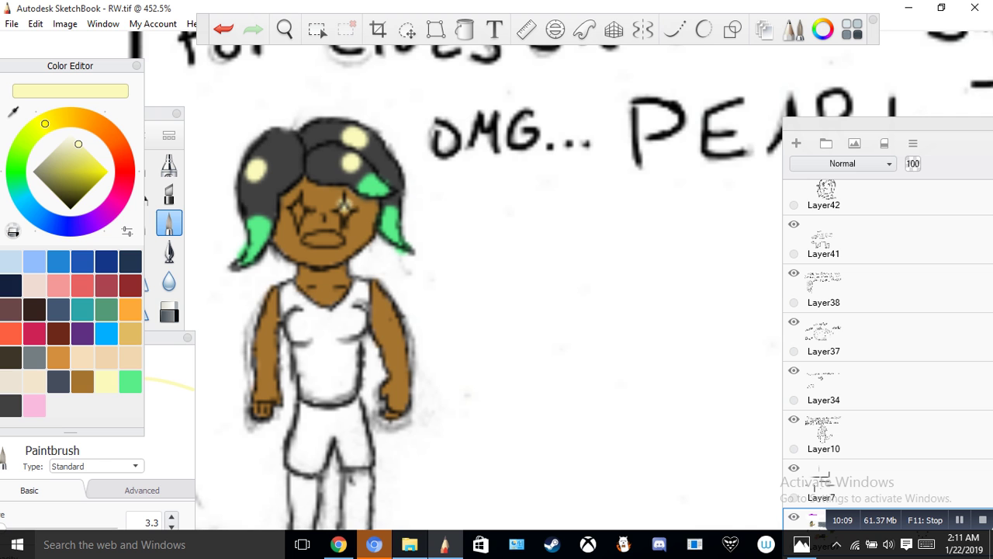
left_click(285, 29)
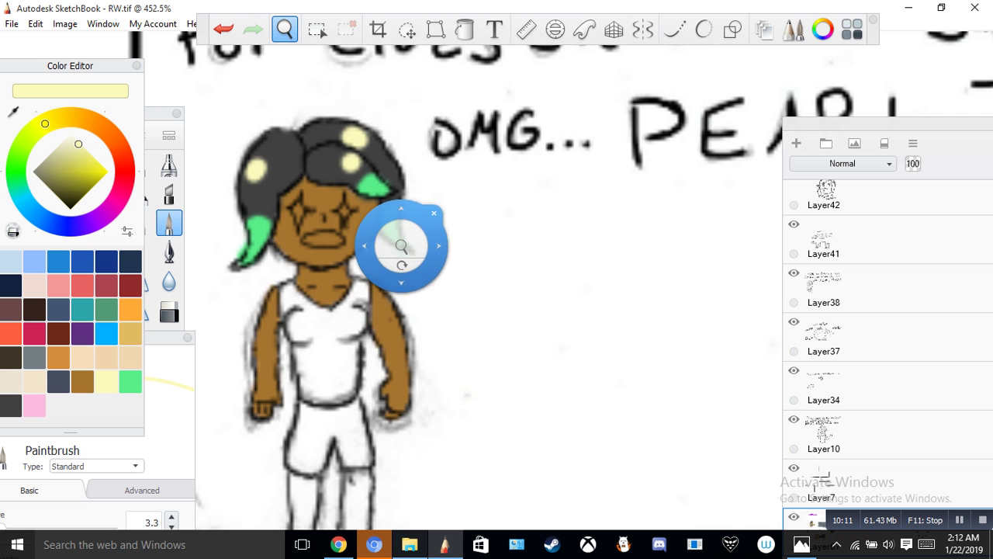
left_click_drag(402, 247, 390, 257)
scroll(393, 354, "down", 5)
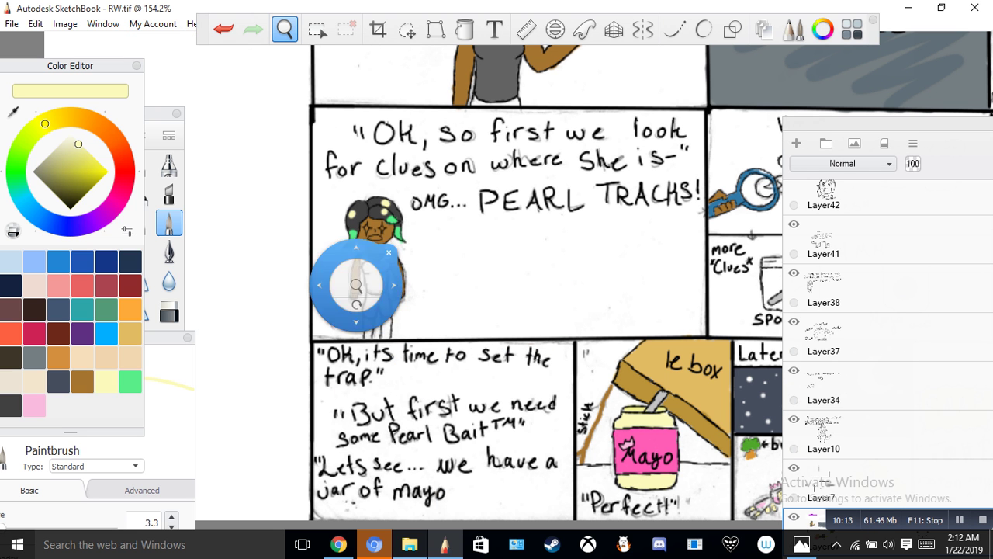
Step: Paint the character's tank top in the "PEARL TRACKS!" panel with the grey sampled from the tank top in the panel above
left_click_drag(326, 326, 295, 357)
scroll(368, 240, "up", 4)
scroll(344, 277, "down", 1)
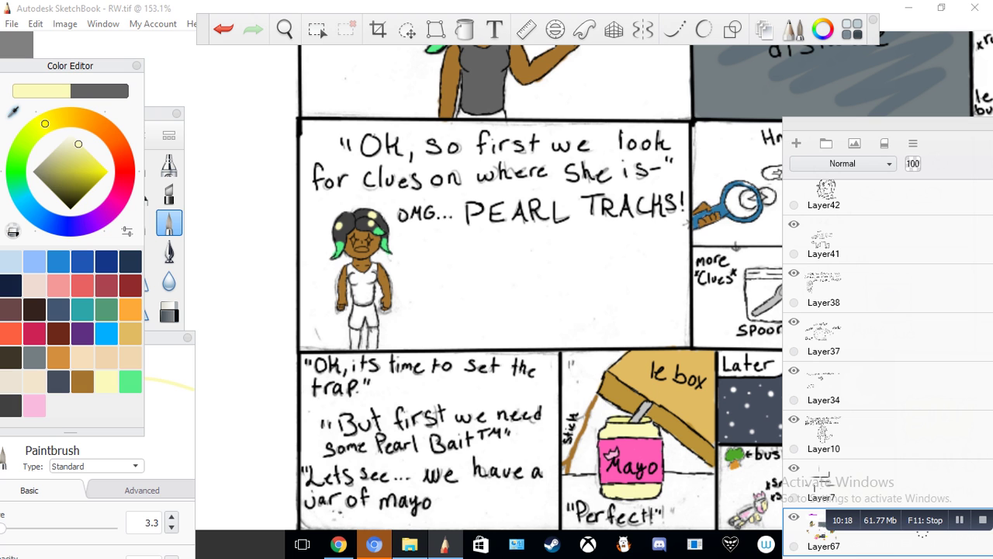
left_click(474, 88)
key("space")
left_click_drag(343, 267, 342, 188)
left_click_drag(332, 338, 237, 242)
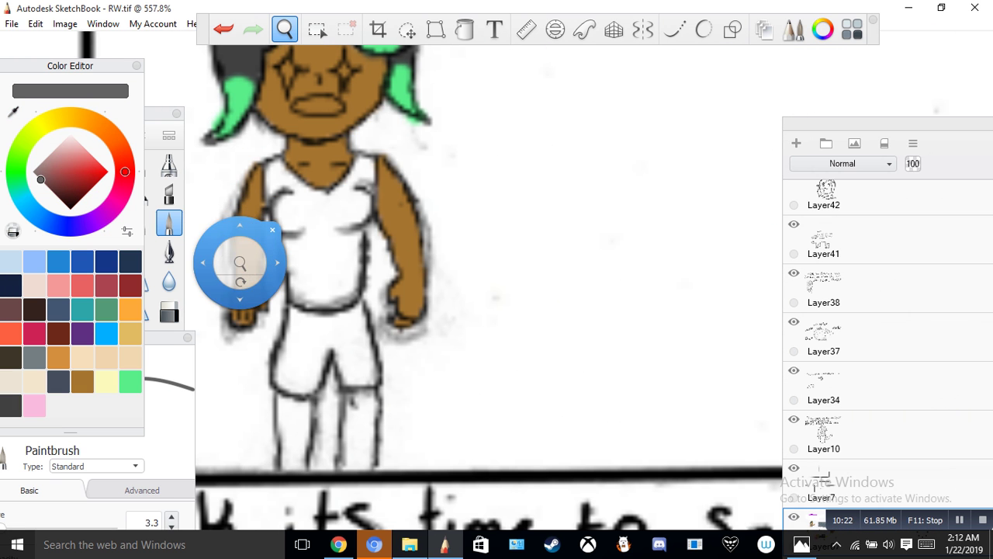
mouse_move(278, 163)
left_mouse_down()
mouse_move(272, 181)
mouse_move(283, 175)
mouse_move(293, 200)
mouse_move(303, 269)
mouse_move(350, 198)
mouse_move(310, 214)
mouse_move(315, 187)
mouse_move(357, 180)
mouse_move(364, 159)
mouse_move(363, 229)
mouse_move(294, 281)
mouse_move(306, 299)
mouse_move(330, 263)
mouse_move(341, 303)
mouse_move(357, 256)
mouse_move(349, 299)
left_mouse_up()
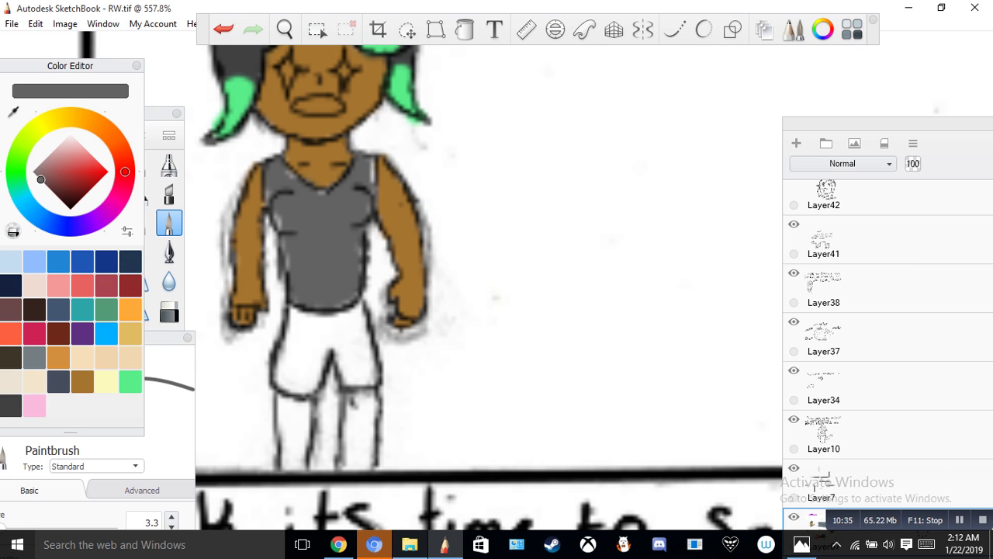
left_click_drag(286, 260, 279, 221)
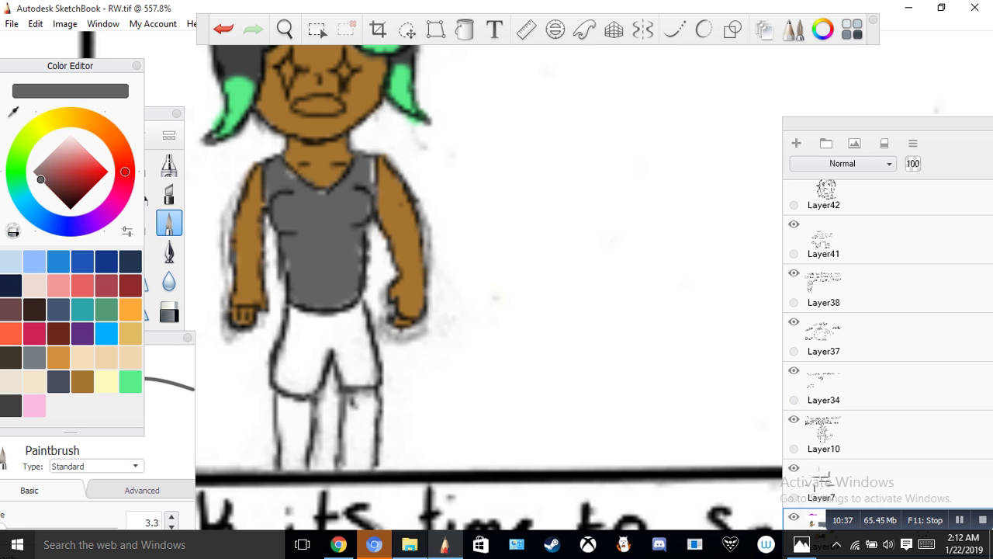
mouse_move(321, 191)
left_mouse_down()
mouse_move(372, 180)
mouse_move(371, 226)
left_mouse_up()
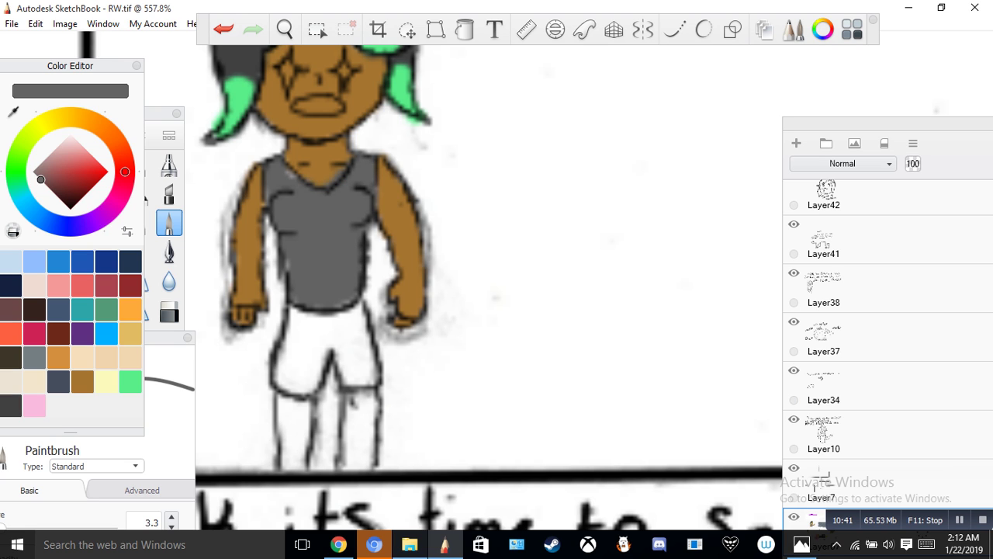
left_click_drag(349, 303, 329, 314)
left_click(287, 264)
left_click_drag(290, 169, 305, 180)
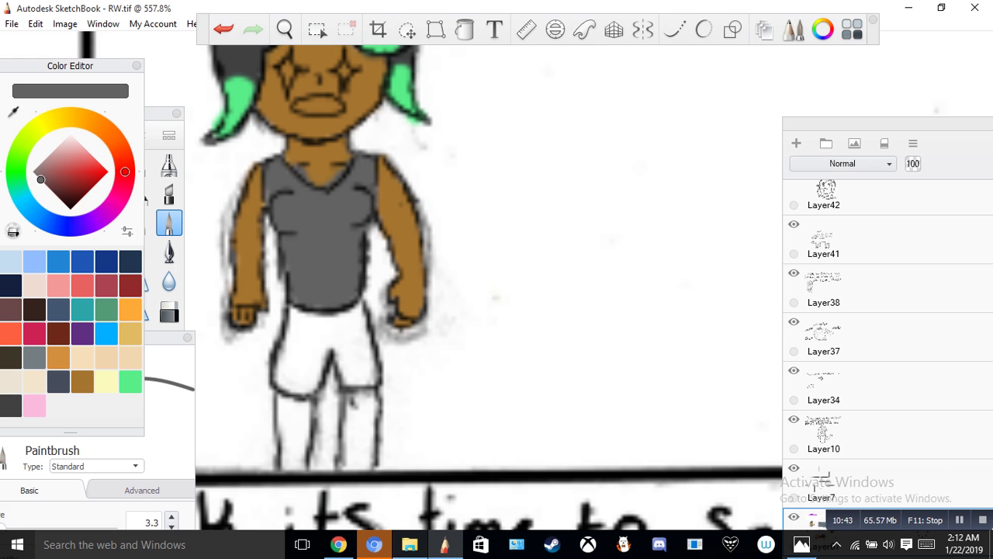
Step: Undo the last tank top strokes and repaint the rest of the top grey up to its outlines
left_click(224, 29)
left_click(224, 29)
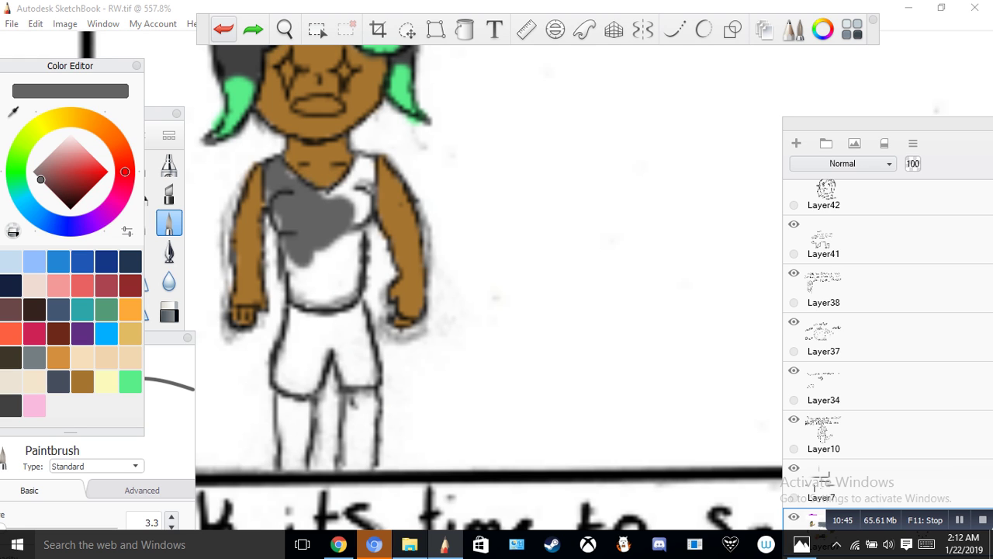
mouse_move(277, 214)
left_mouse_down()
mouse_move(304, 309)
mouse_move(349, 288)
mouse_move(333, 245)
mouse_move(318, 257)
mouse_move(362, 210)
mouse_move(353, 194)
mouse_move(368, 182)
mouse_move(362, 167)
mouse_move(339, 194)
left_mouse_up()
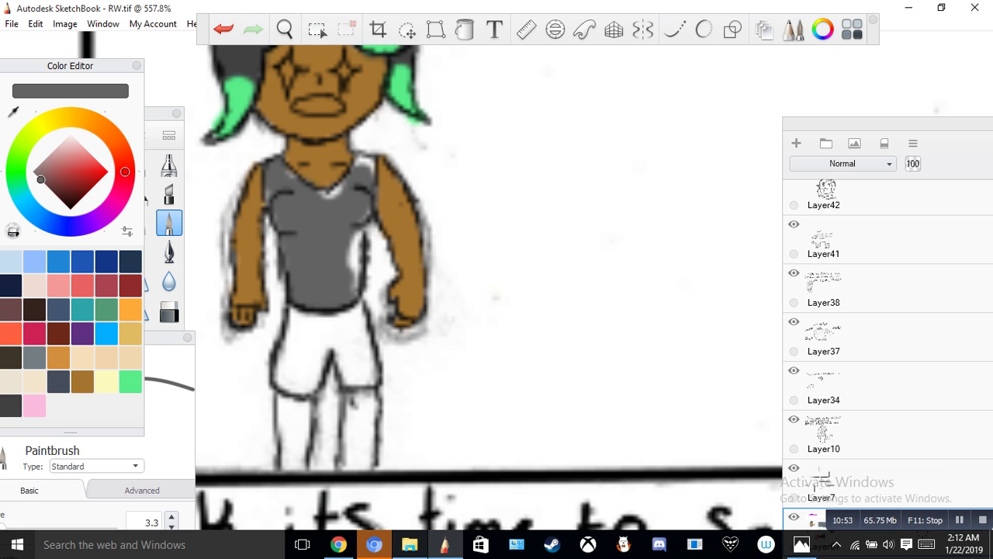
left_click_drag(356, 160, 372, 172)
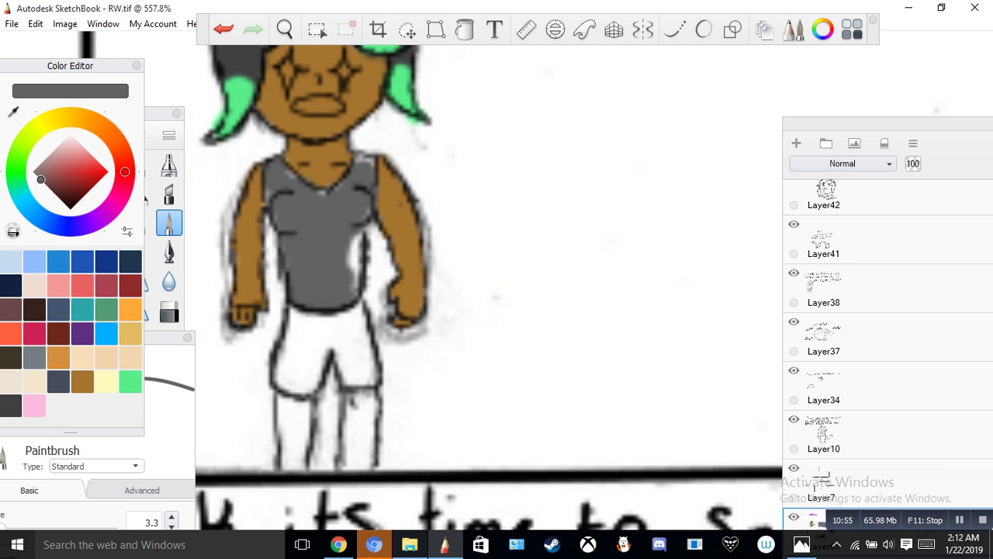
left_click_drag(354, 231, 357, 300)
left_click_drag(324, 193, 375, 150)
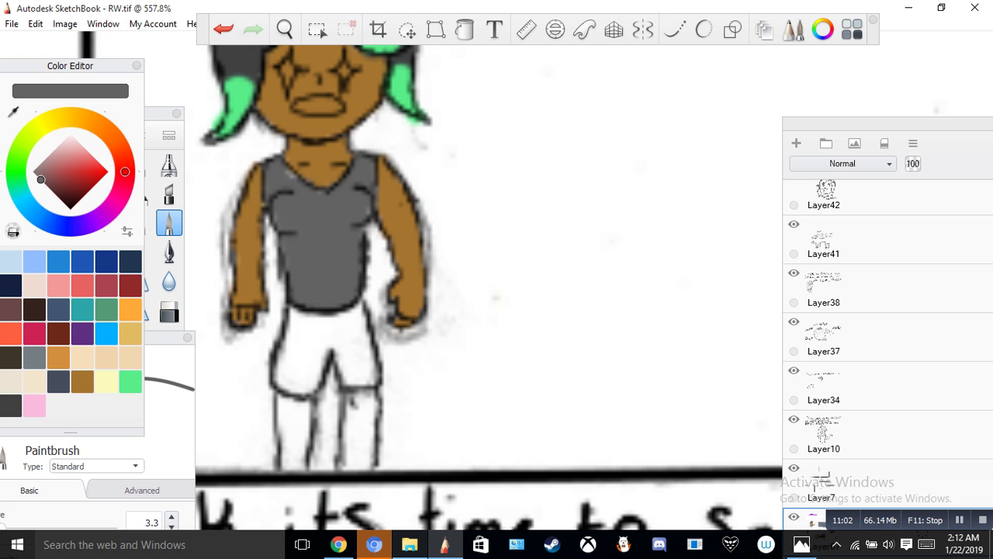
Step: Paint both of the character's legs below the shorts with the brown sampled from the arm
left_click(13, 112)
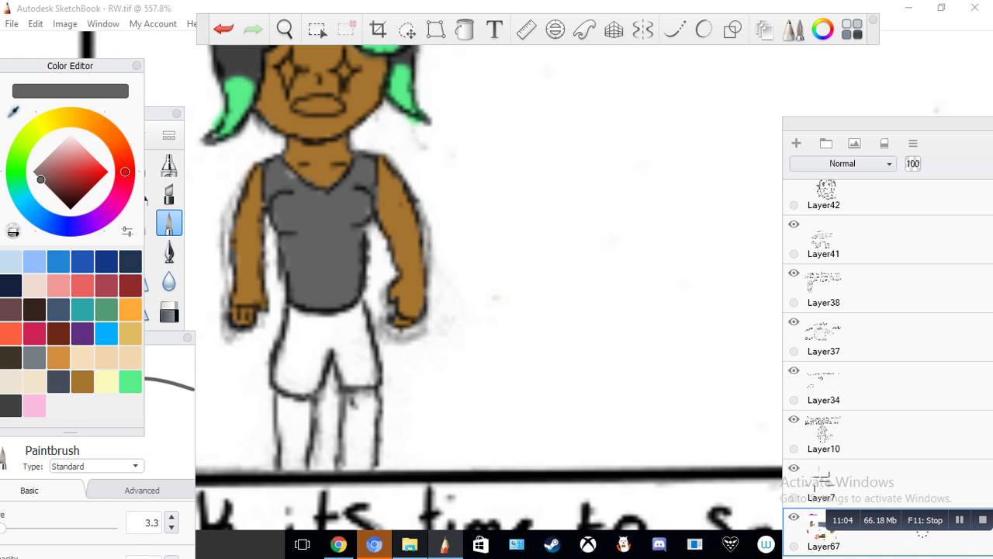
left_click(411, 291)
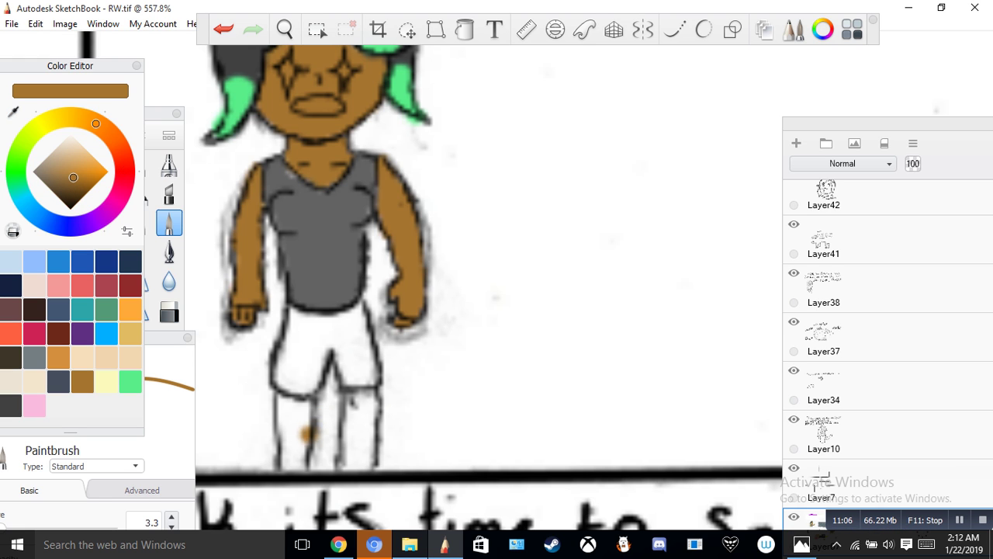
mouse_move(303, 415)
left_mouse_down()
mouse_move(286, 468)
mouse_move(284, 446)
mouse_move(309, 403)
mouse_move(308, 415)
mouse_move(358, 413)
mouse_move(353, 440)
mouse_move(367, 417)
mouse_move(358, 456)
mouse_move(369, 440)
mouse_move(351, 384)
left_mouse_up()
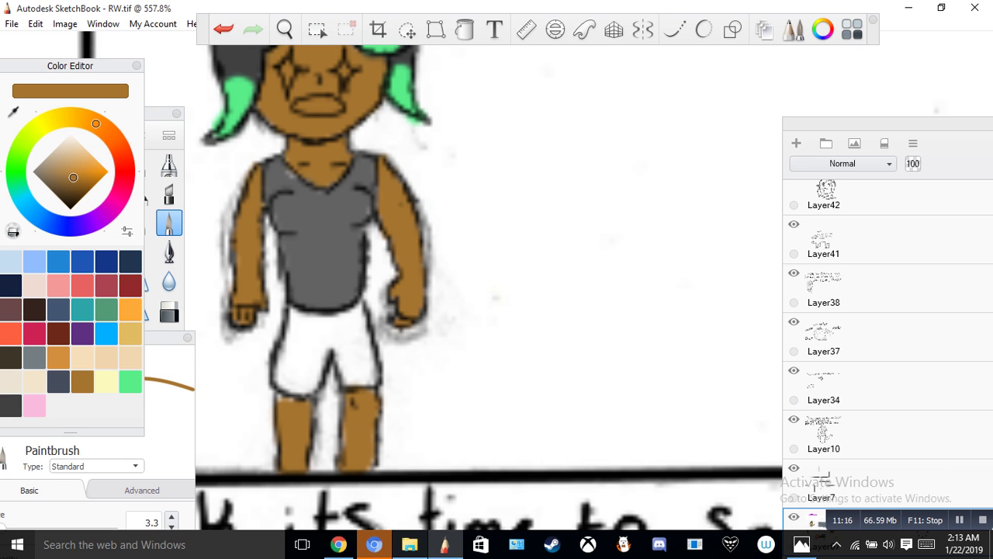
left_click_drag(293, 400, 278, 394)
left_click_drag(373, 461, 374, 468)
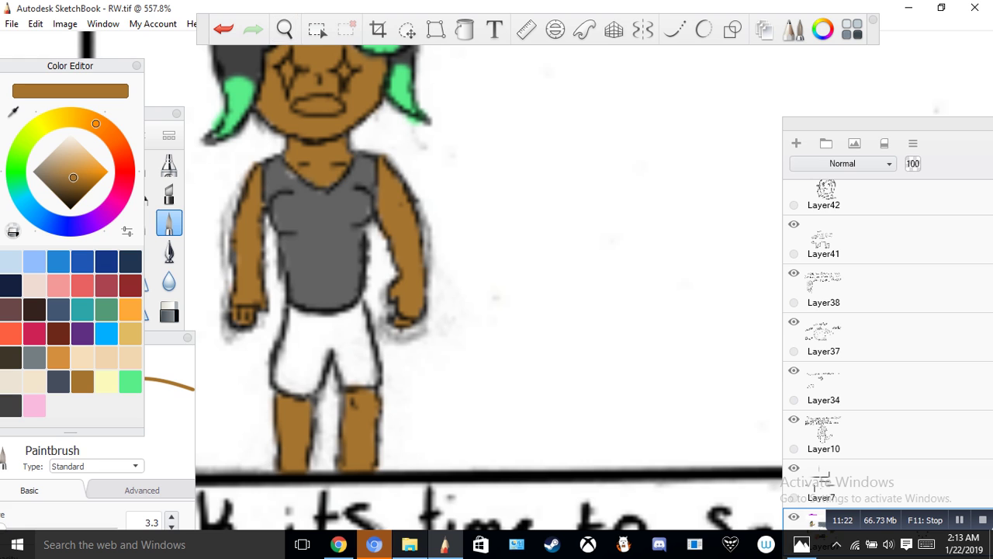
Step: Mix a bright, fully saturated yellow and fill the character's two star-shaped eyes with it
left_click(44, 123)
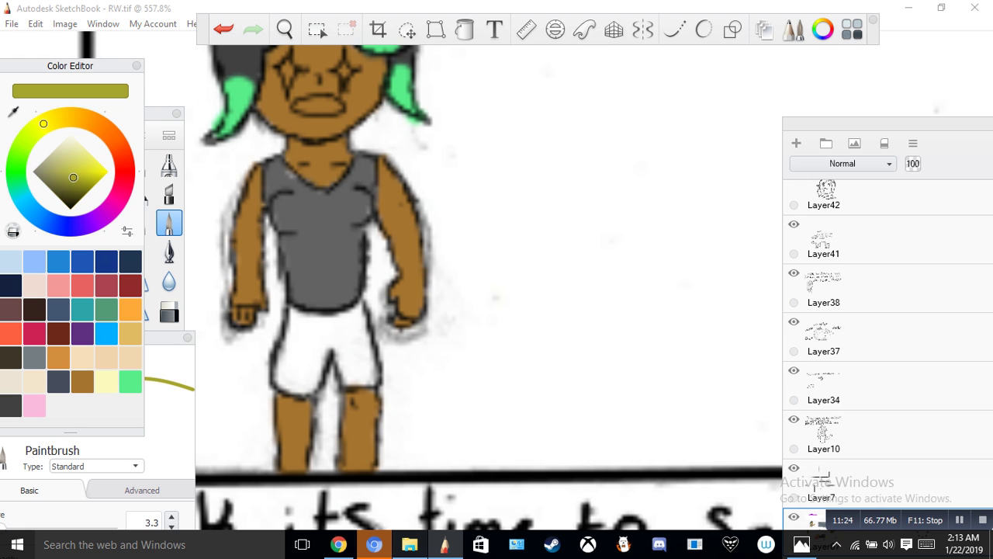
left_click_drag(73, 177, 108, 172)
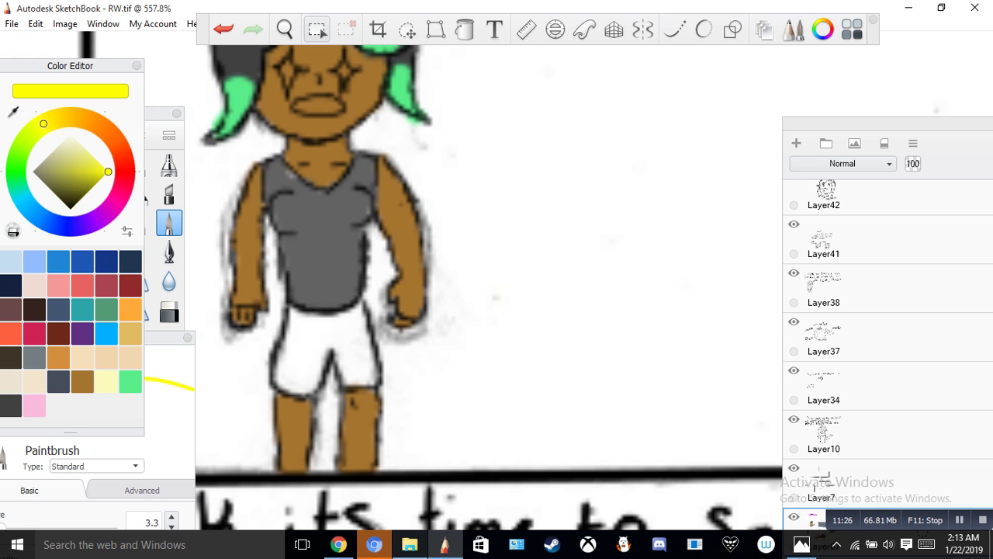
left_click(285, 30)
left_click(290, 171)
left_click_drag(289, 171, 285, 362)
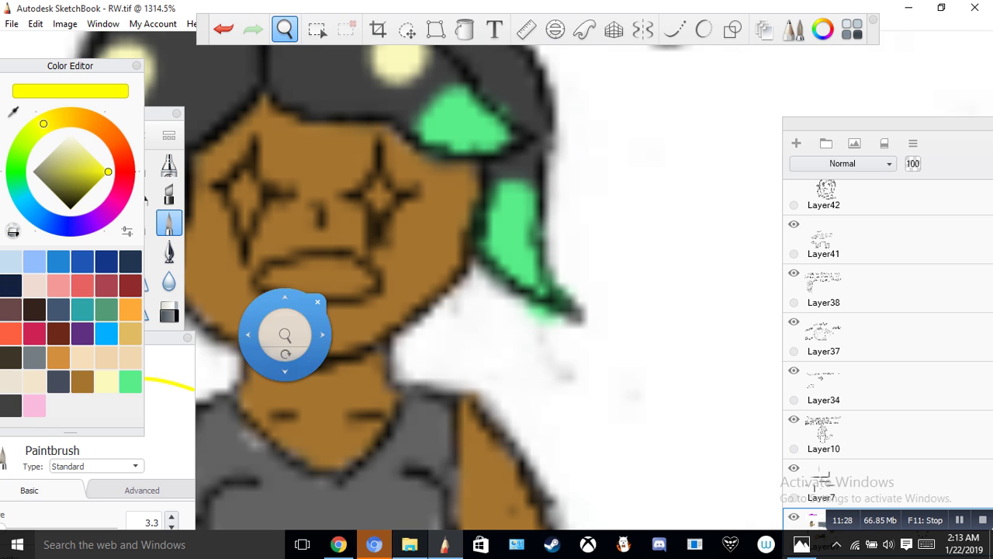
left_click_drag(313, 309, 322, 302)
left_click(326, 294)
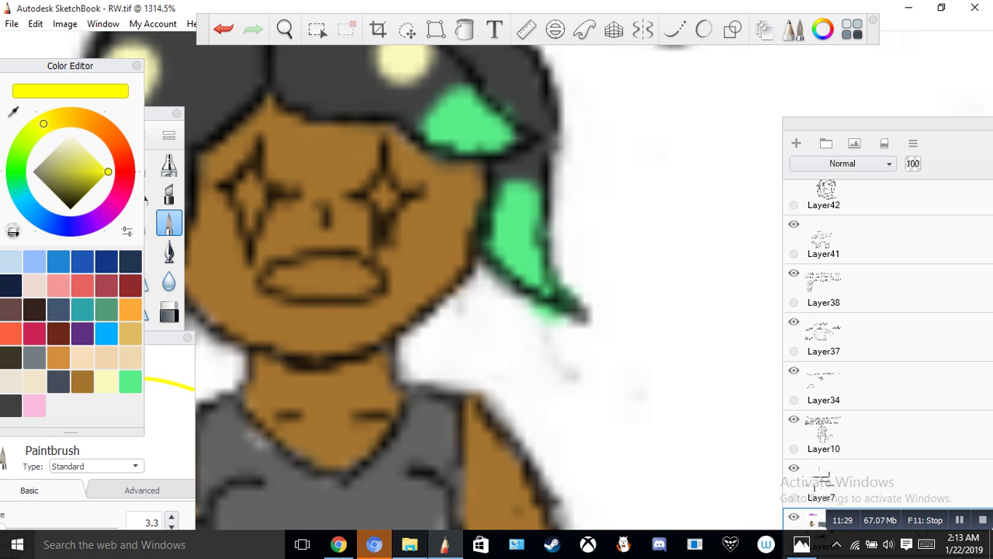
left_click_drag(250, 188, 251, 205)
left_click(384, 196)
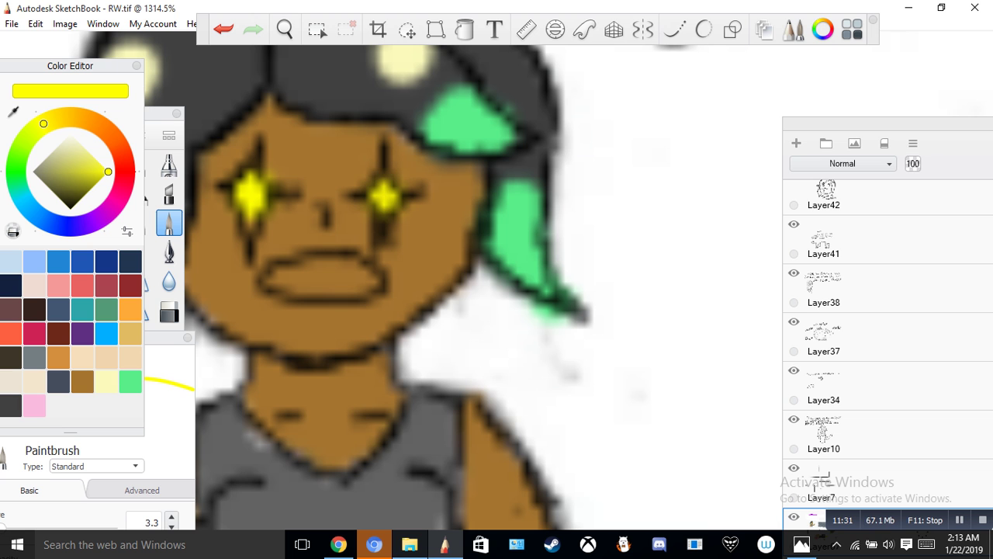
Step: Examine the colored character within the "PEARL TRACKS!" panel and its neighbouring panels
left_click(285, 30)
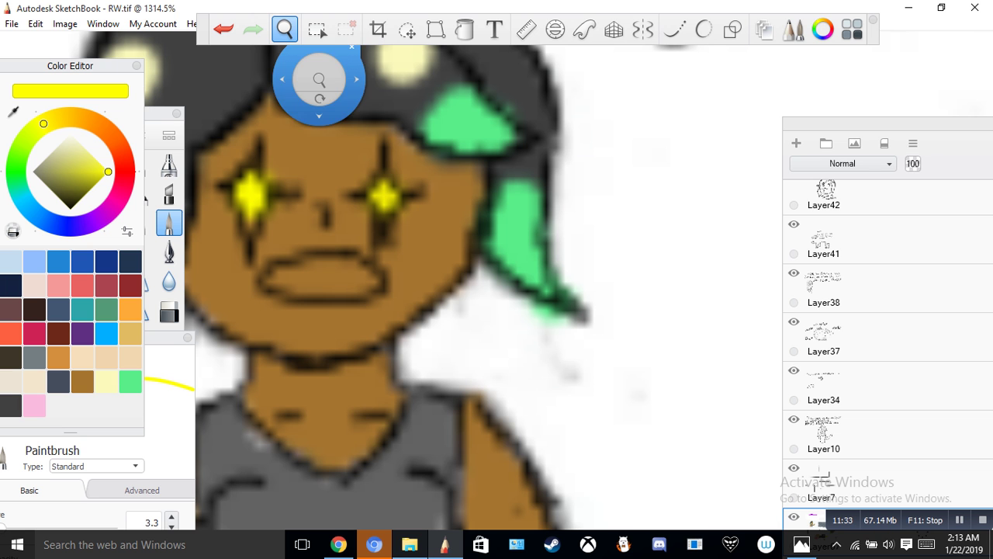
left_click_drag(316, 110, 313, 392)
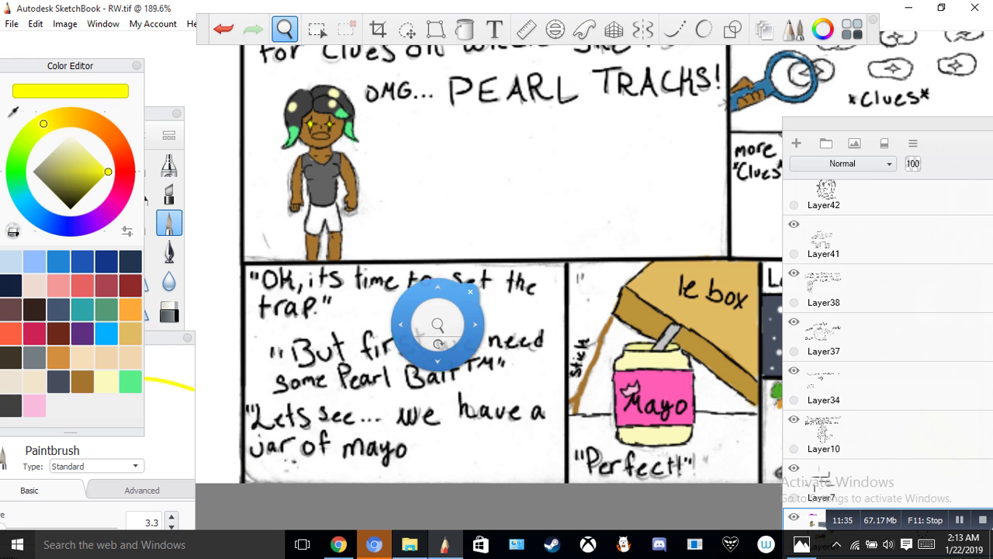
left_click(476, 301)
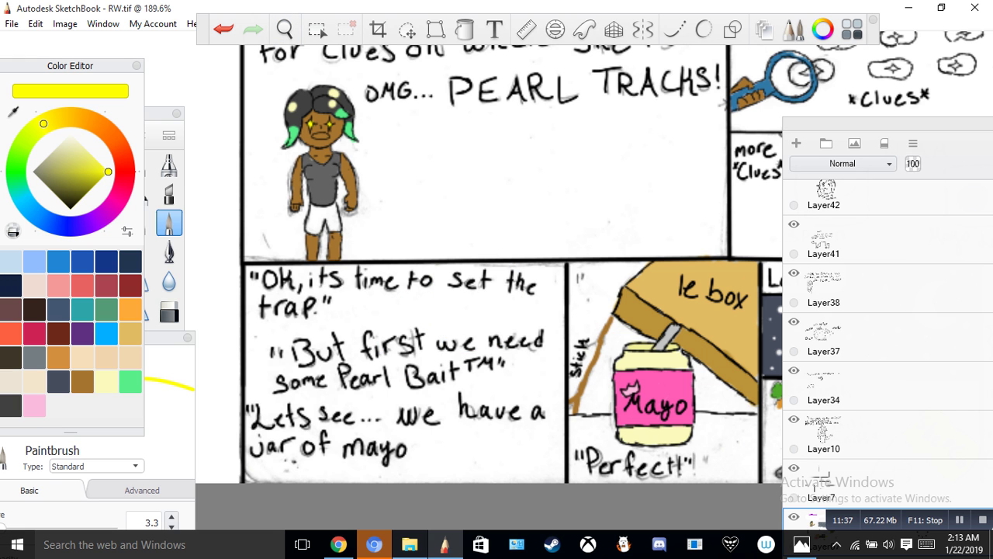
left_click(285, 30)
left_click_drag(427, 158, 164, 295)
left_click_drag(436, 278, 644, 256)
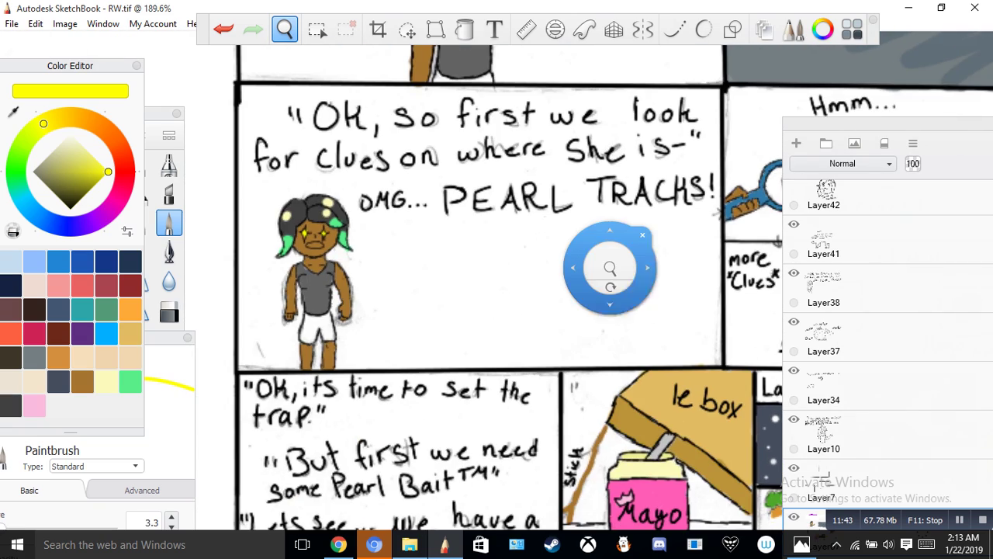
left_click_drag(508, 269, 621, 277)
left_click_drag(654, 277, 661, 269)
Step: Add a small black mark on each upper side of the character's white shorts with a 1.3 size paintbrush
left_click_drag(371, 323, 466, 279)
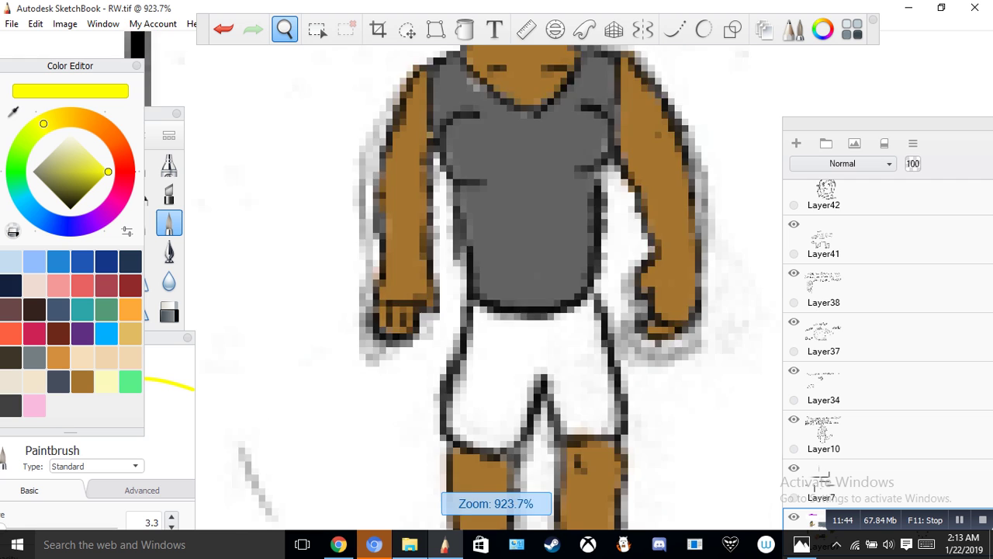
scroll(344, 174, "down", 2)
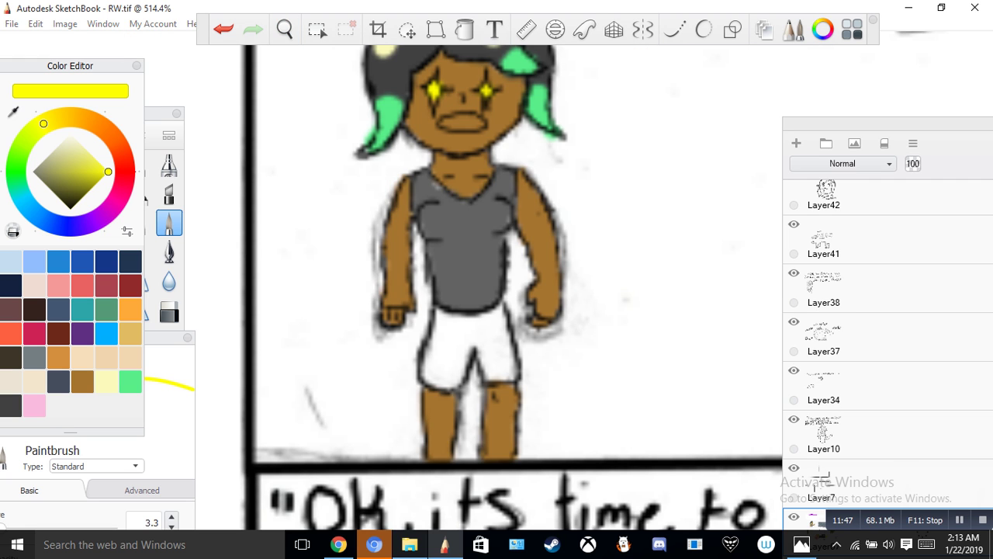
left_click(72, 206)
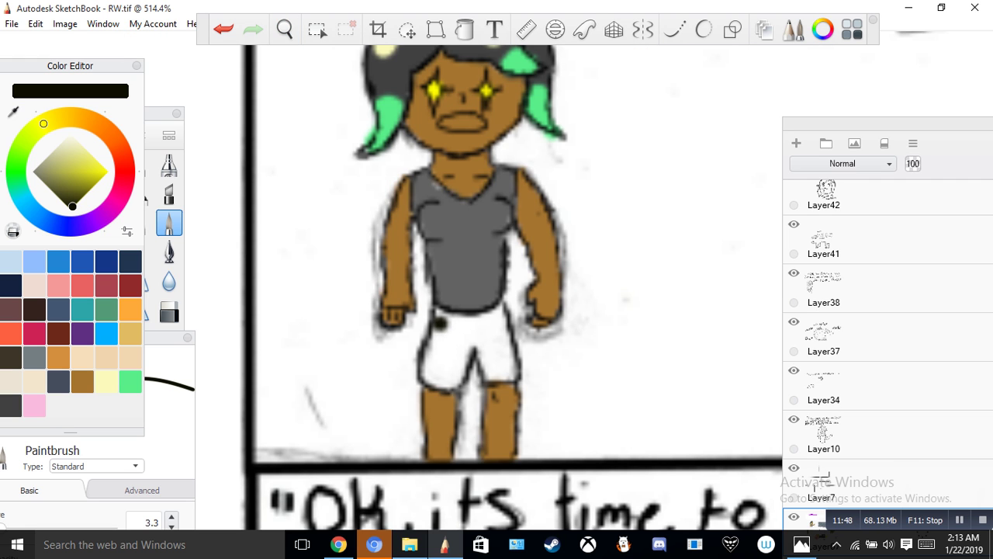
left_click_drag(163, 338, 192, 242)
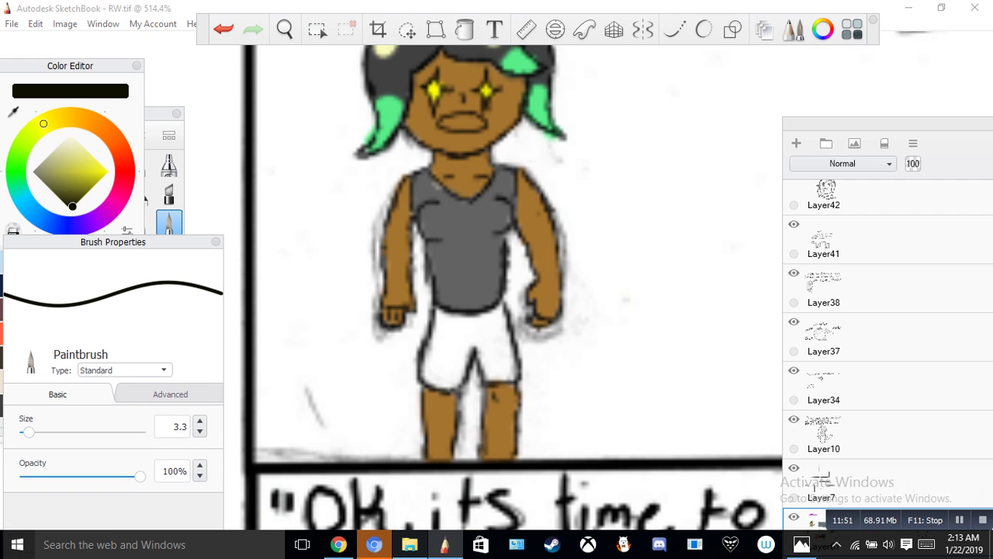
left_click(180, 426)
key("BackSpace")
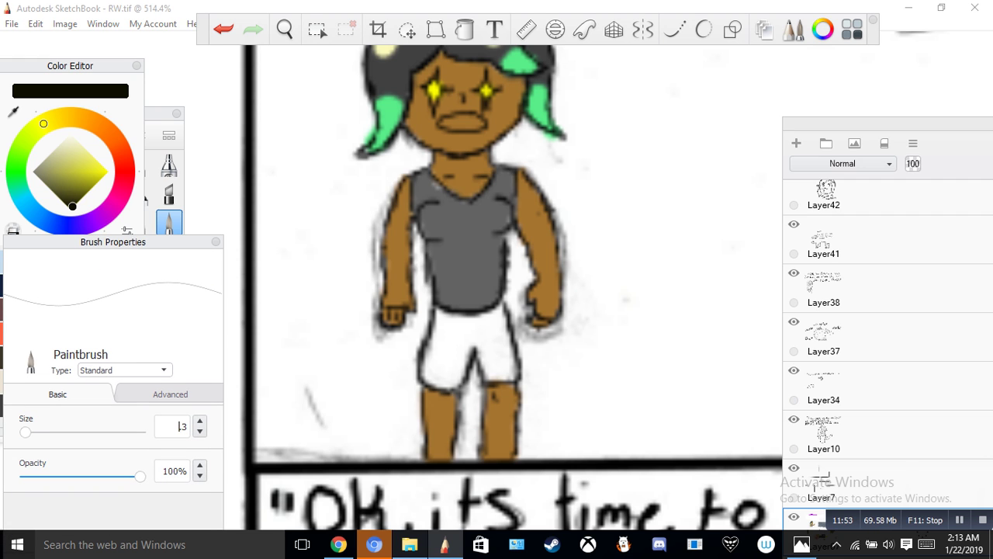
type("1")
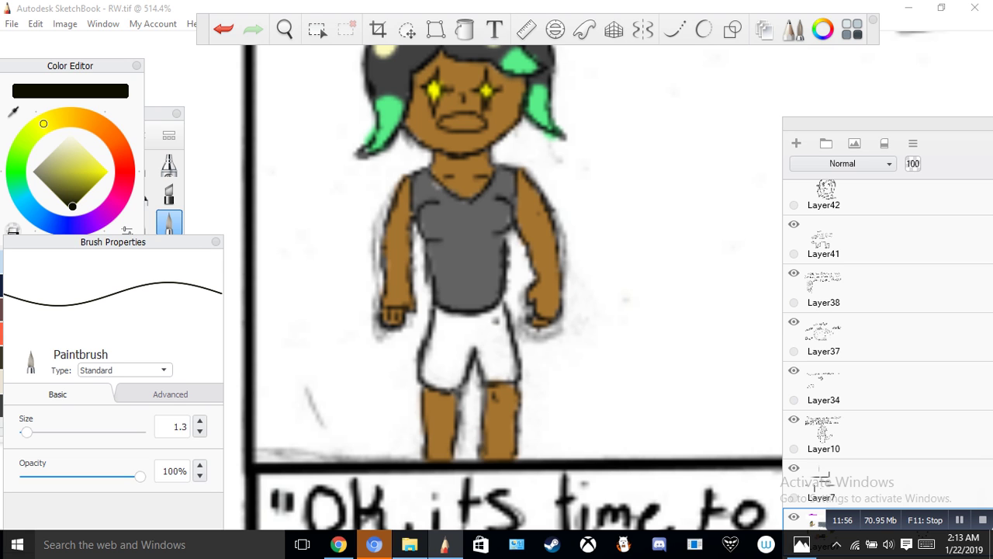
type(".")
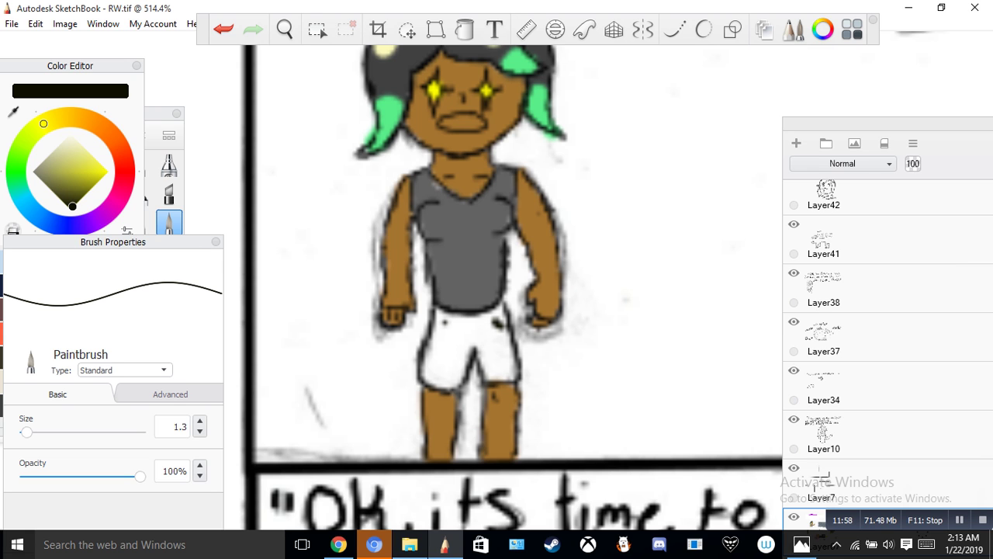
left_click_drag(448, 319, 441, 336)
Step: Cover the stray pencil lines beside the character, along the panel's lower border and between the legs with white
left_click(285, 29)
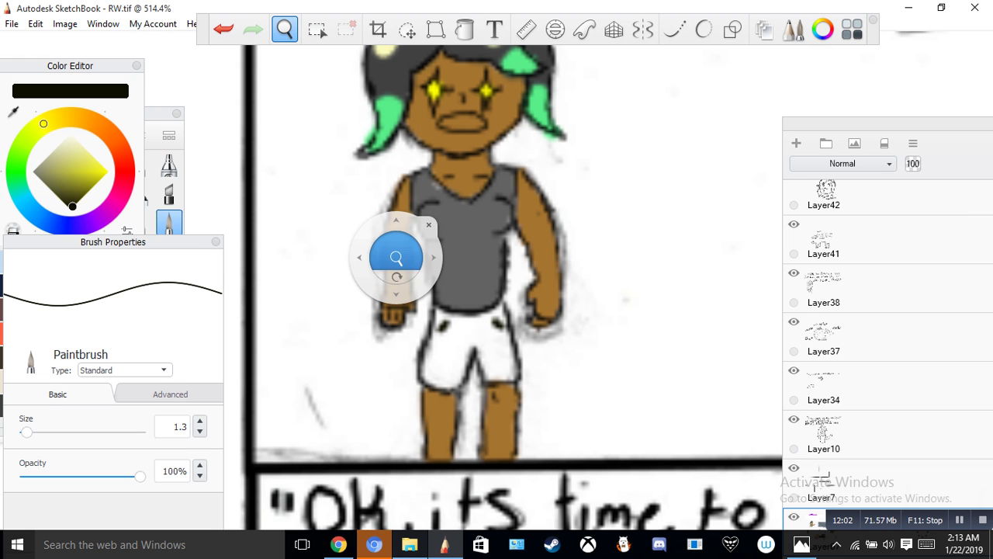
left_click(71, 135)
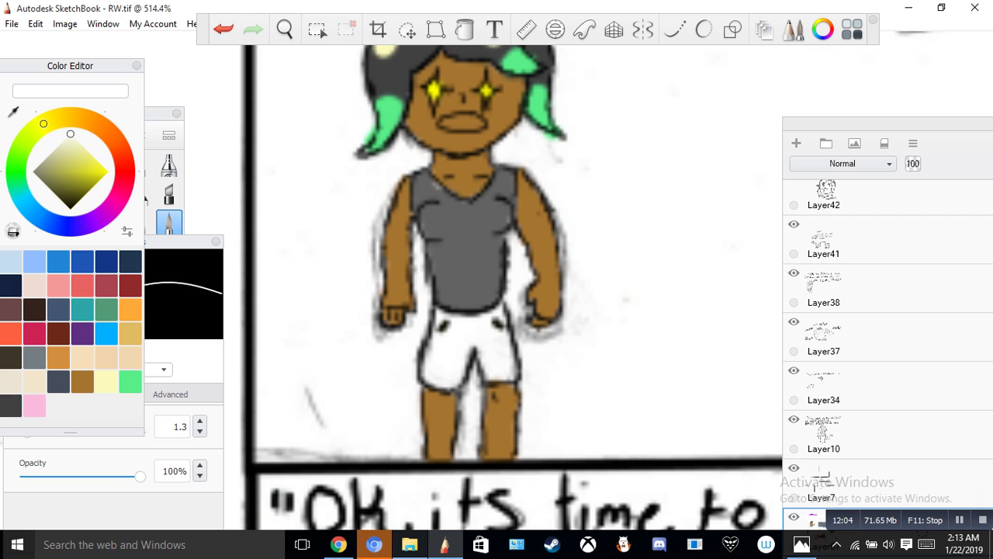
left_click_drag(306, 388, 316, 413)
left_click_drag(278, 451, 402, 457)
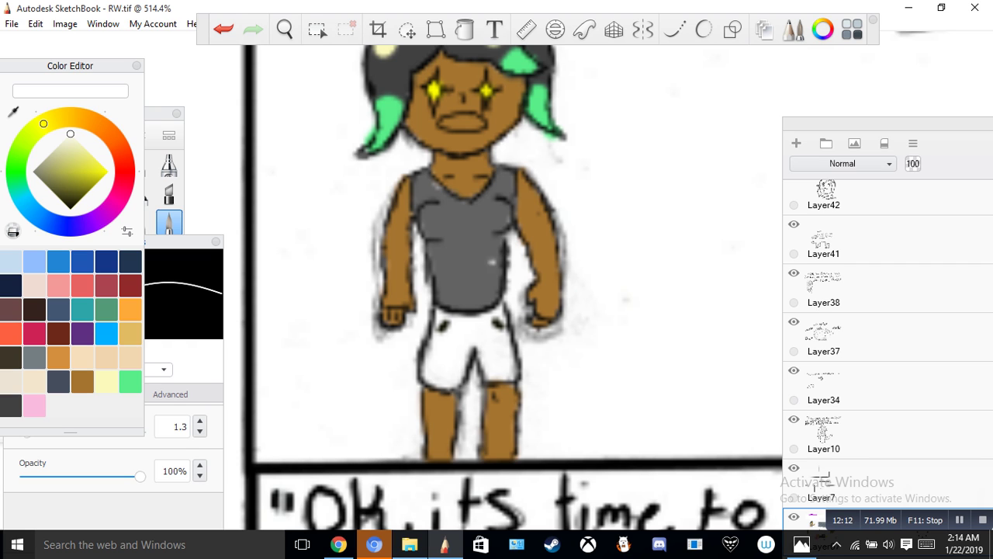
left_click_drag(468, 389, 464, 404)
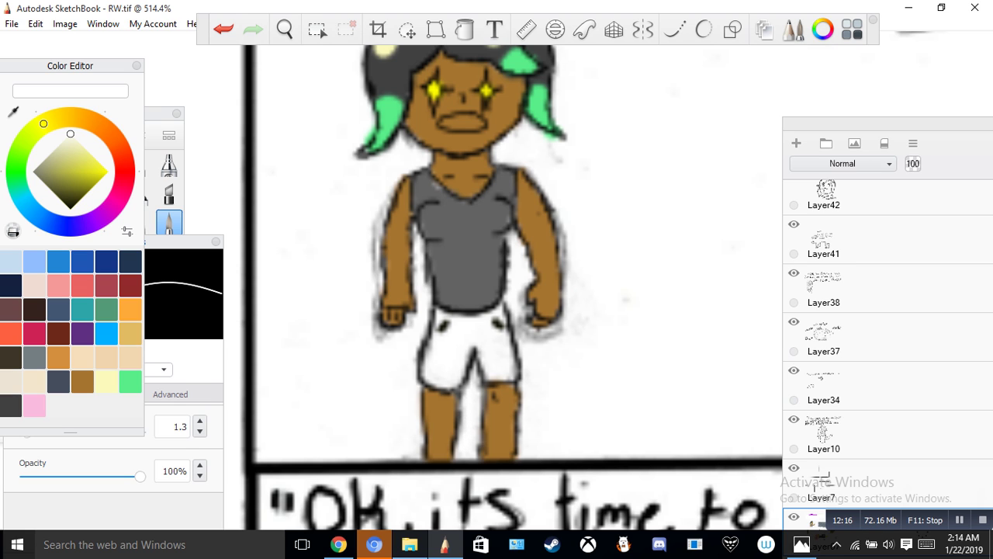
left_click_drag(403, 456, 421, 449)
left_click(285, 29)
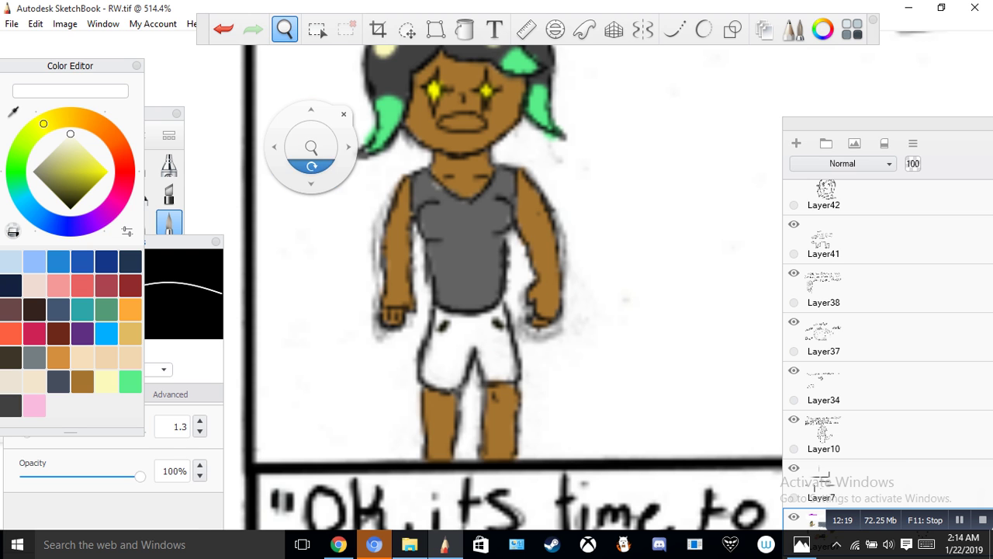
Step: Sample the tan color of the cardboard in the "le box" panel
left_click_drag(312, 140, 349, 339)
left_click_drag(660, 232, 343, 329)
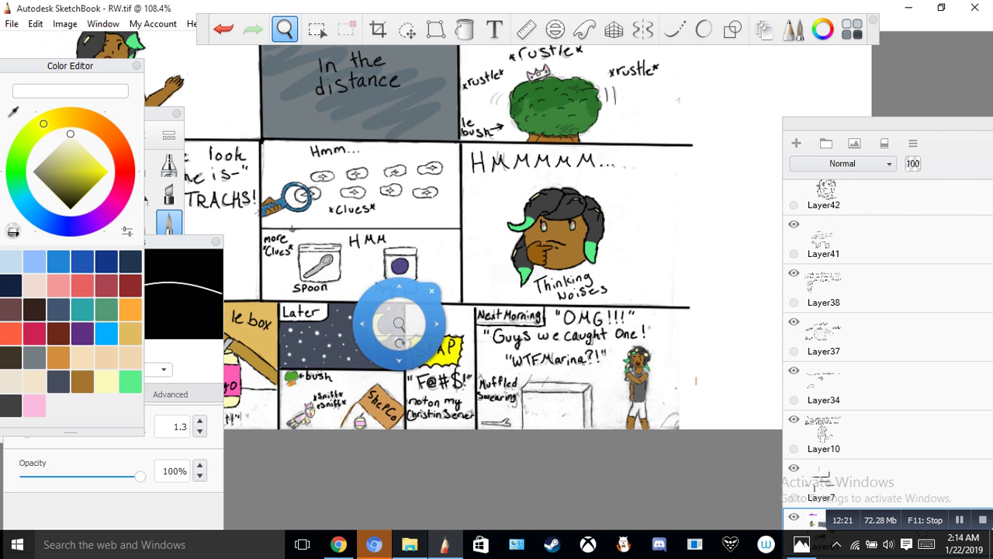
left_click_drag(417, 323, 553, 244)
left_click_drag(543, 257, 644, 96)
left_click_drag(610, 206, 678, 184)
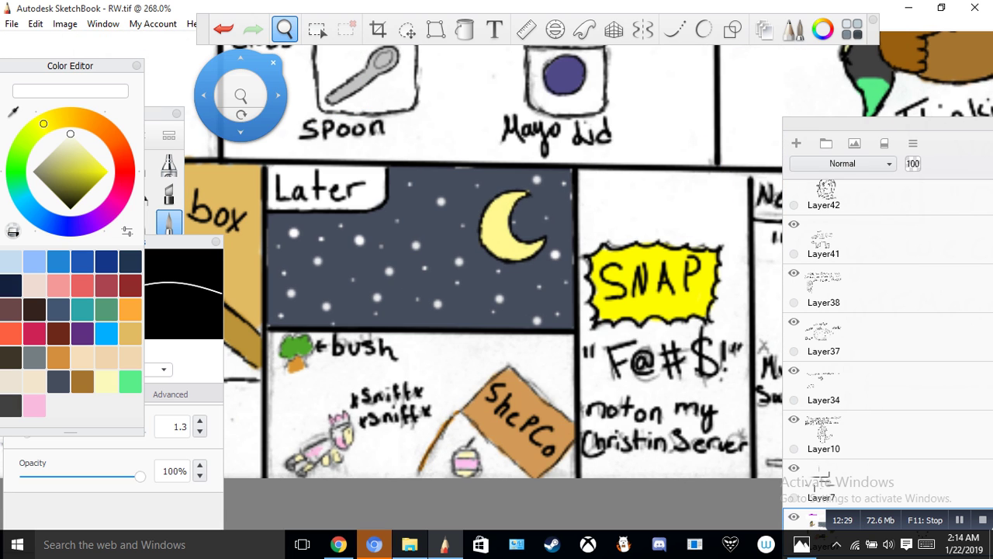
left_click(13, 112)
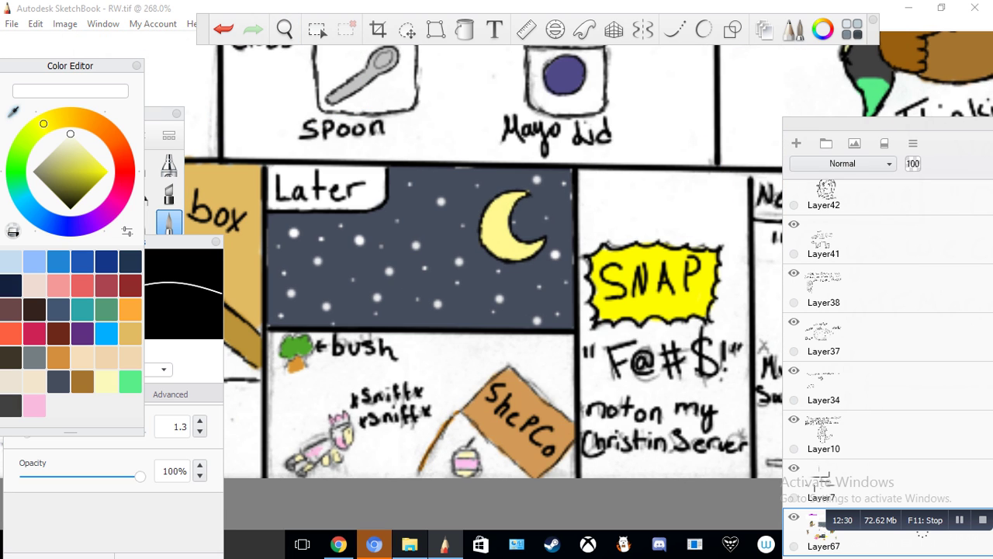
left_click(236, 264)
Step: Paint the top face of the box in the "Next Morning" panel with the sampled tan
left_click(285, 29)
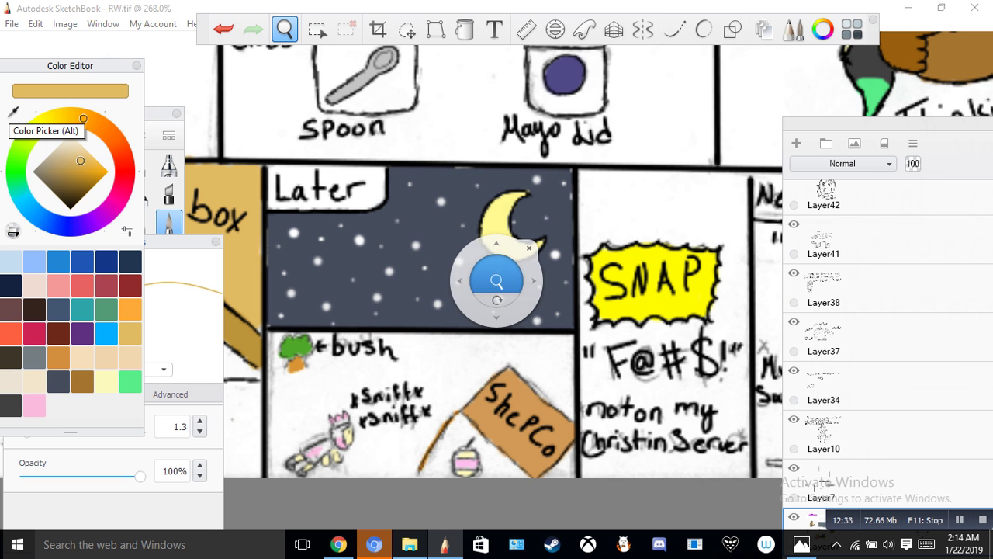
left_click_drag(722, 364, 429, 233)
left_click_drag(621, 300, 489, 176)
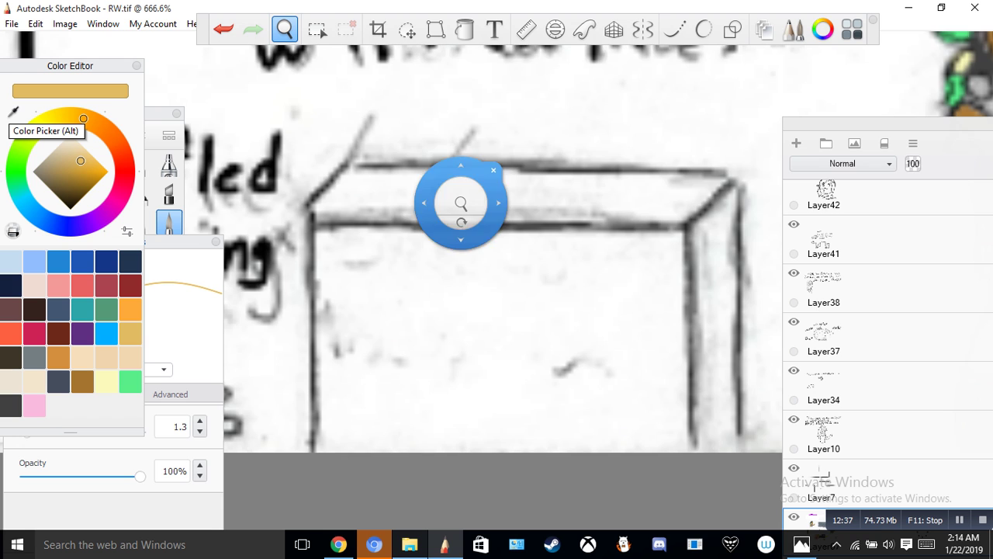
left_click(495, 170)
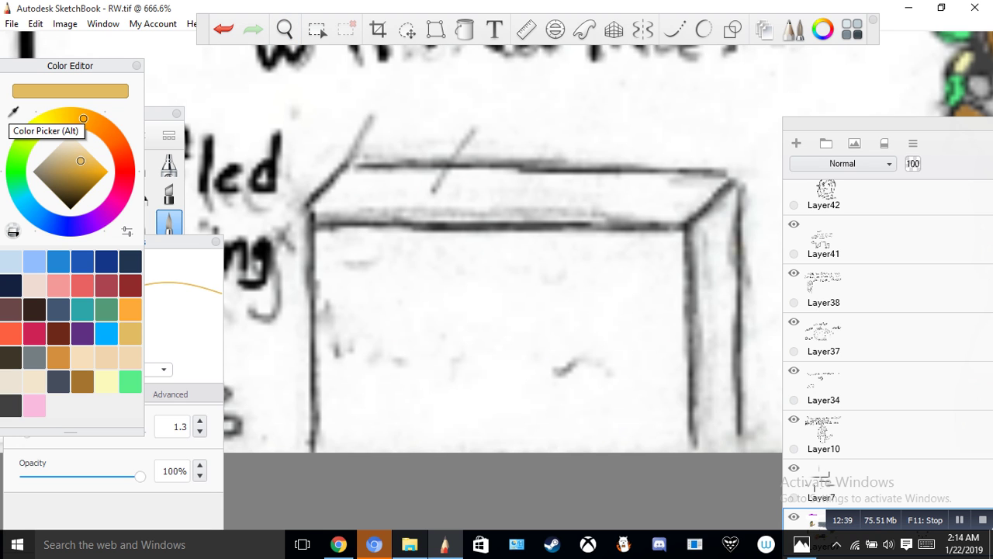
mouse_move(348, 181)
left_mouse_down()
mouse_move(334, 188)
mouse_move(610, 204)
mouse_move(359, 210)
mouse_move(364, 219)
mouse_move(545, 230)
mouse_move(536, 217)
mouse_move(646, 217)
mouse_move(621, 203)
mouse_move(659, 200)
mouse_move(380, 175)
left_mouse_up()
left_click_drag(465, 210, 423, 213)
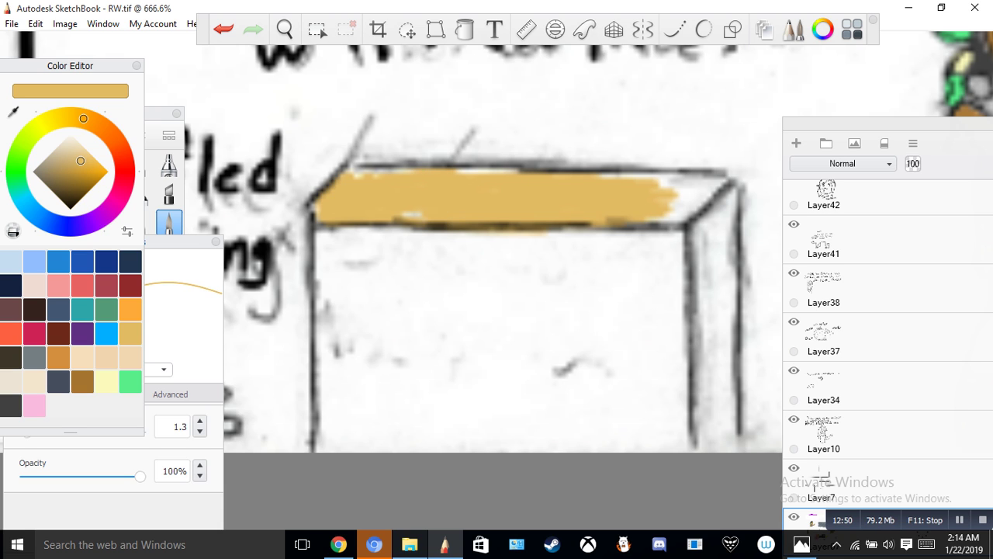
mouse_move(669, 212)
left_mouse_down()
mouse_move(678, 203)
mouse_move(654, 219)
mouse_move(722, 185)
left_mouse_up()
left_click_drag(655, 186, 718, 177)
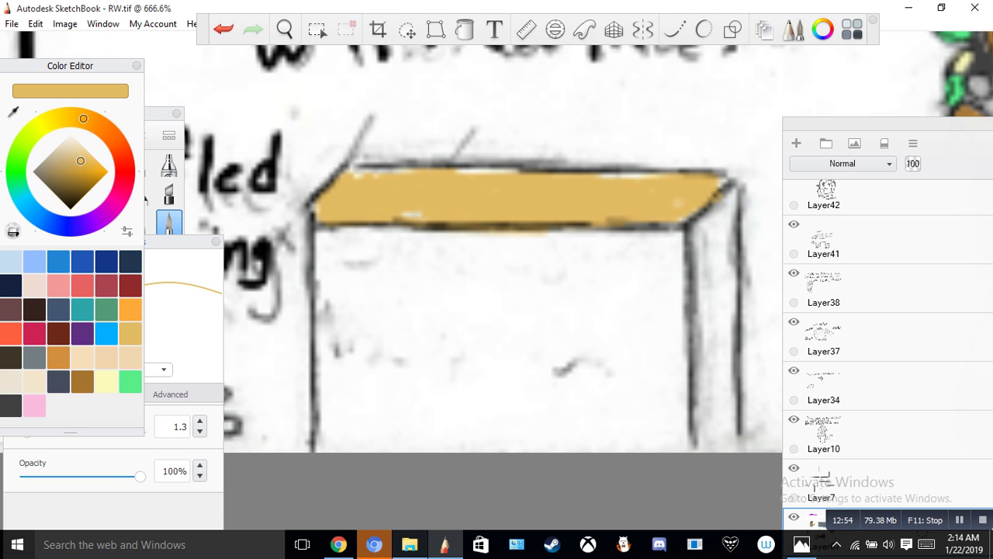
Step: Fill the white gaps along the upper edge and right corner of the box's top face with tan
left_click_drag(635, 177, 592, 177)
left_click_drag(466, 171, 514, 170)
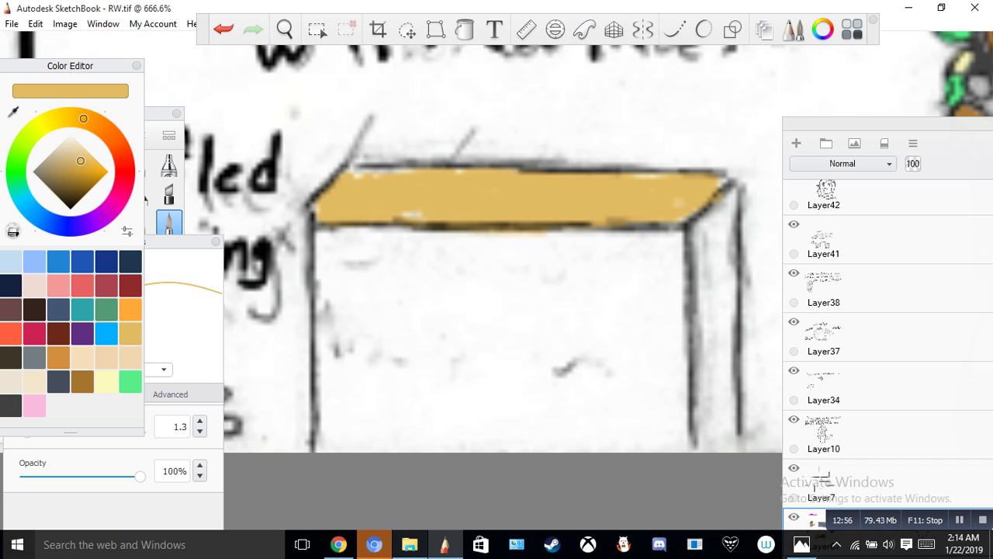
left_click_drag(359, 172, 391, 170)
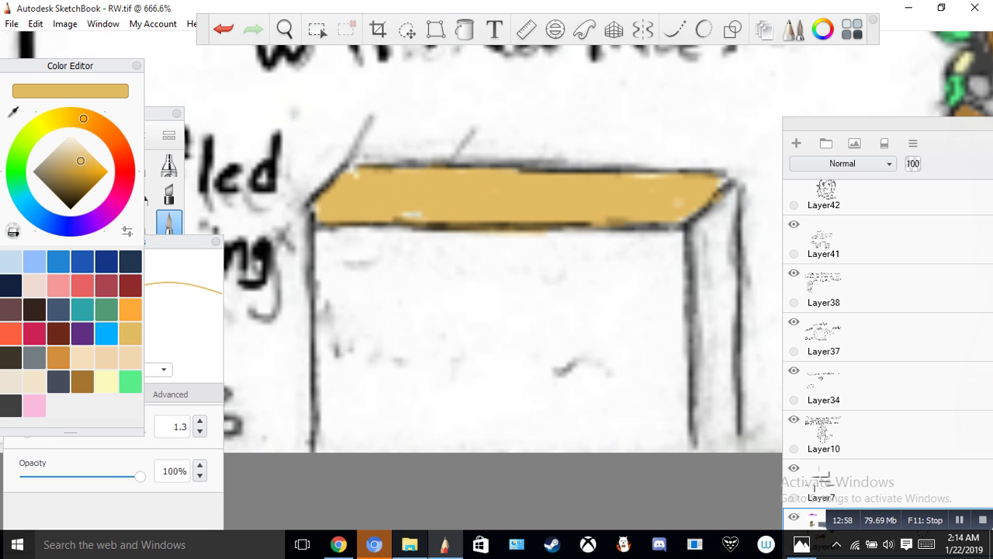
left_click_drag(718, 187, 728, 179)
left_click_drag(663, 177, 633, 176)
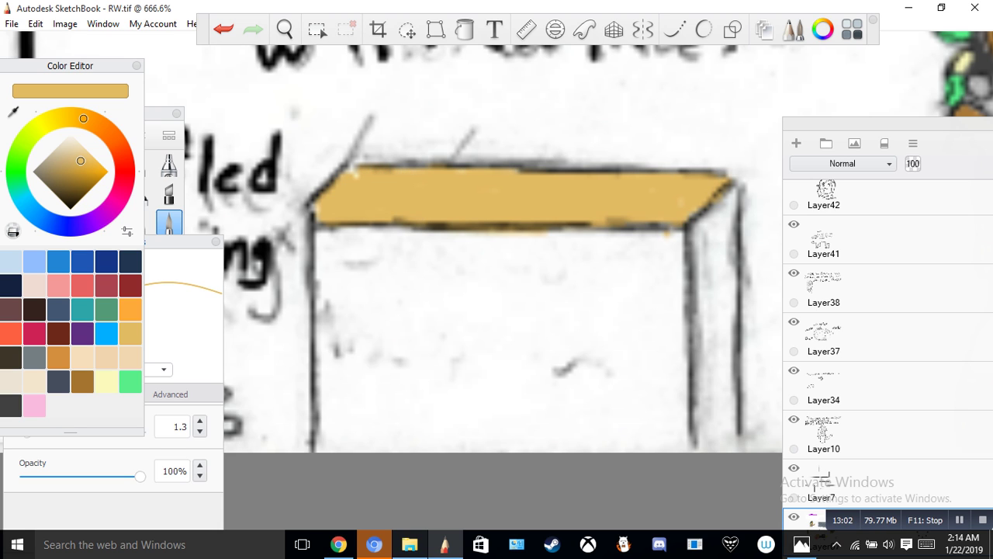
Step: Mix a slightly paler tan and start shading in the box's front face from its upper left corner
left_click(71, 183)
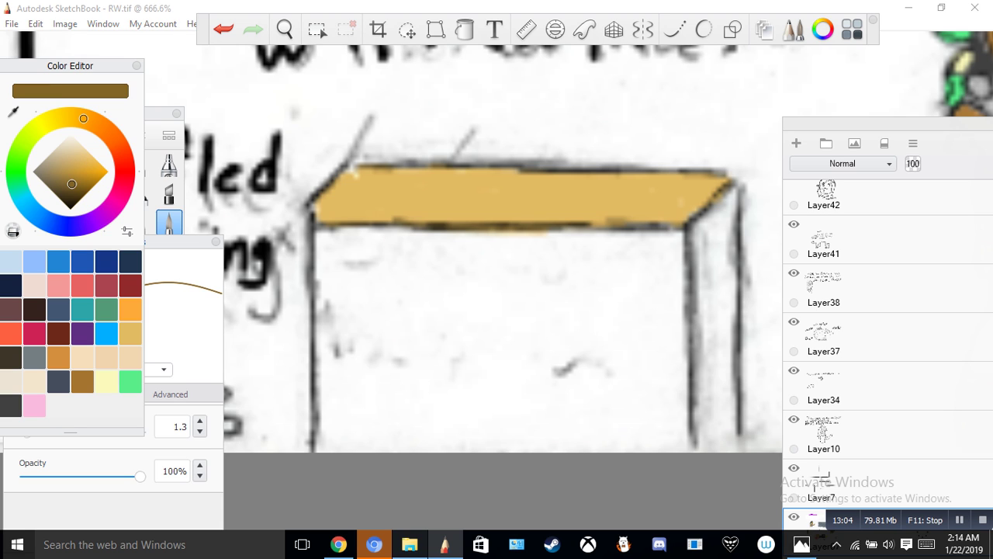
left_click(76, 166)
left_click(76, 158)
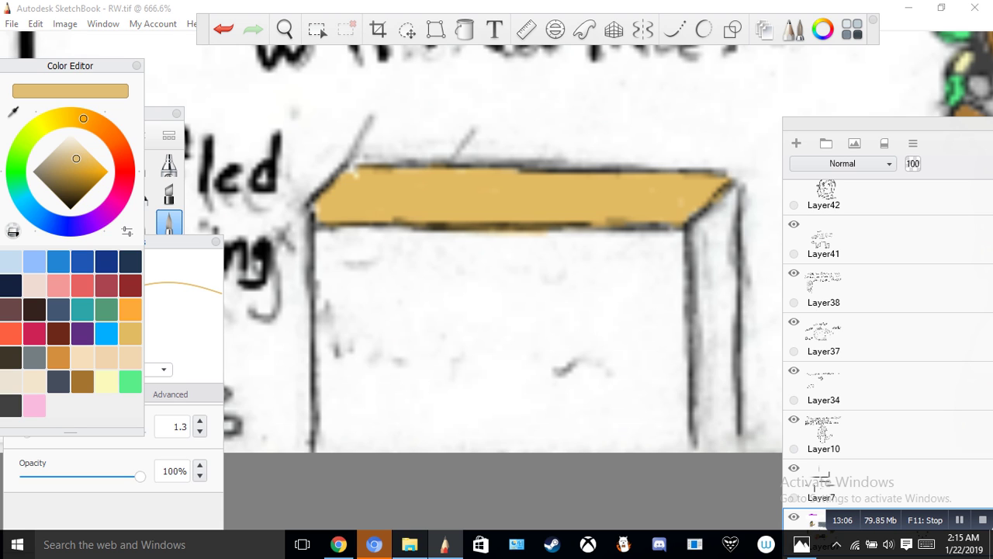
mouse_move(317, 242)
left_mouse_down()
mouse_move(353, 234)
mouse_move(334, 272)
left_mouse_up()
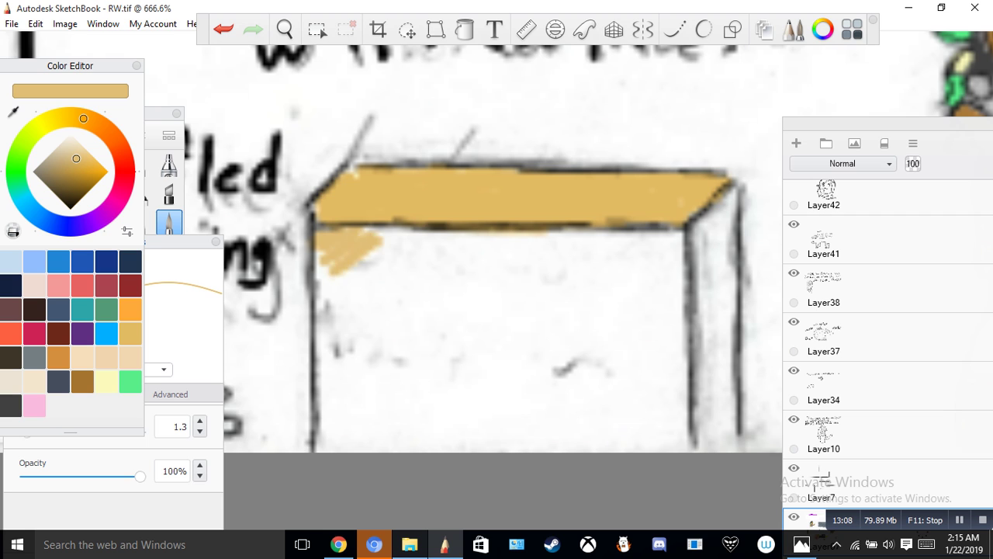
mouse_move(365, 231)
left_mouse_down()
mouse_move(318, 268)
mouse_move(410, 236)
mouse_move(333, 311)
mouse_move(565, 244)
mouse_move(342, 350)
mouse_move(434, 371)
mouse_move(574, 330)
left_mouse_up()
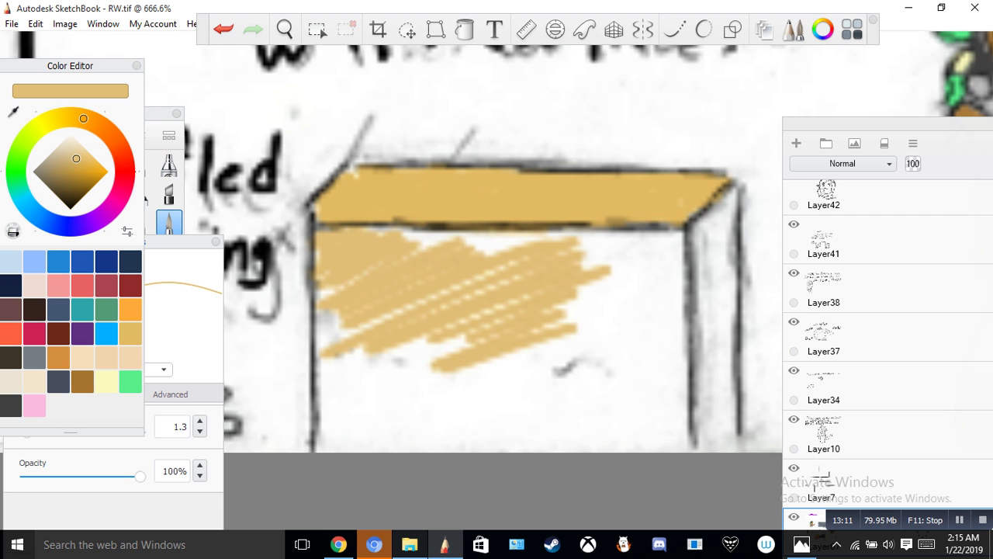
Step: Enlarge the paintbrush to size 6.6 and cover most of the box's front face with the paler tan
left_click_drag(180, 241, 192, 196)
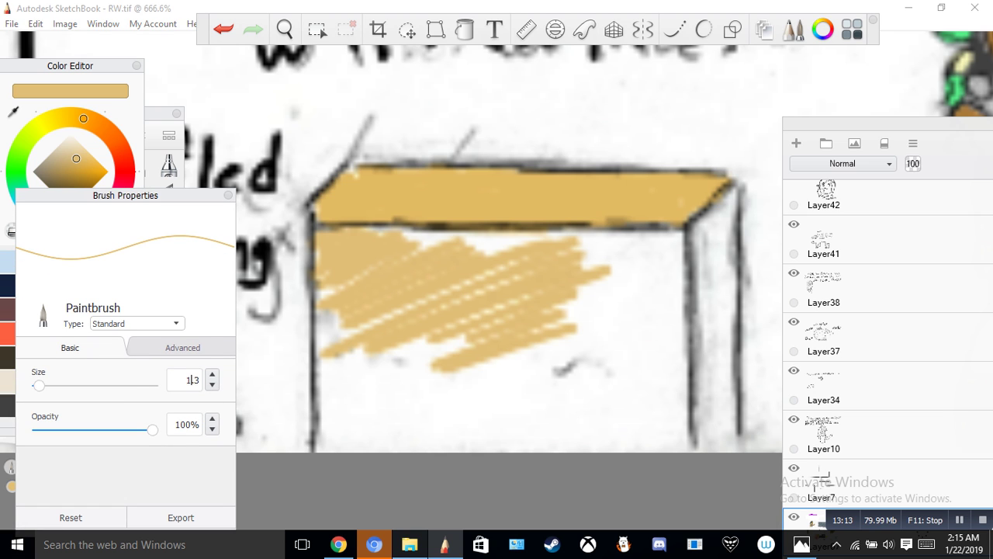
left_click_drag(38, 386, 45, 386)
mouse_move(381, 235)
left_mouse_down()
mouse_move(333, 330)
mouse_move(326, 419)
mouse_move(350, 448)
mouse_move(384, 373)
mouse_move(478, 341)
mouse_move(531, 349)
mouse_move(628, 275)
mouse_move(663, 281)
mouse_move(594, 427)
mouse_move(543, 442)
mouse_move(683, 373)
mouse_move(675, 443)
mouse_move(590, 446)
left_mouse_up()
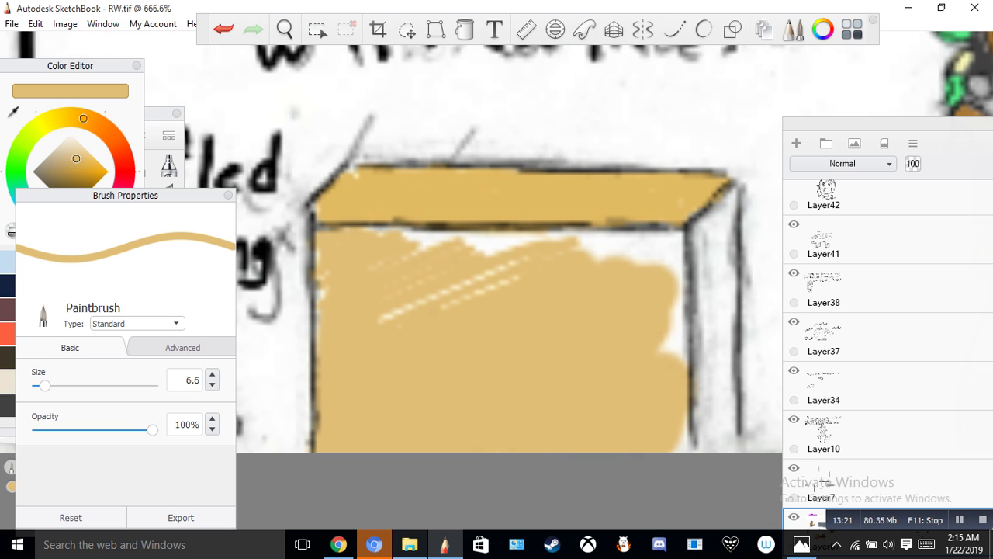
mouse_move(512, 273)
left_mouse_down()
mouse_move(404, 307)
mouse_move(475, 255)
left_mouse_up()
mouse_move(398, 311)
left_mouse_down()
mouse_move(379, 321)
mouse_move(326, 291)
mouse_move(319, 299)
left_mouse_up()
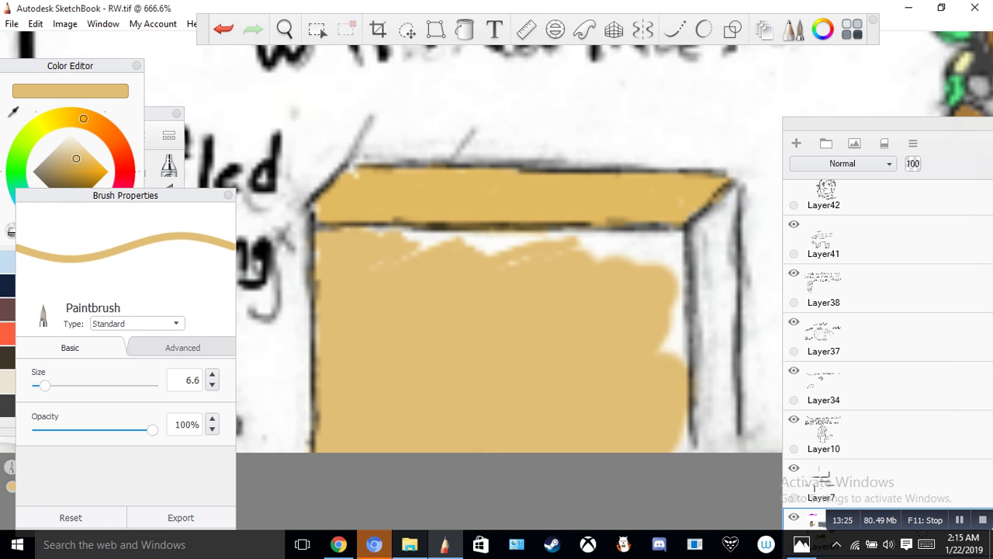
Step: Fill the remaining white gaps along the upper and right edges of the box's front face with the paler tan
left_click_drag(508, 264, 527, 258)
mouse_move(466, 257)
left_mouse_down()
mouse_move(598, 233)
mouse_move(411, 237)
mouse_move(466, 236)
left_mouse_up()
mouse_move(597, 266)
left_mouse_down()
mouse_move(636, 250)
mouse_move(596, 248)
left_mouse_up()
left_click_drag(382, 260, 444, 248)
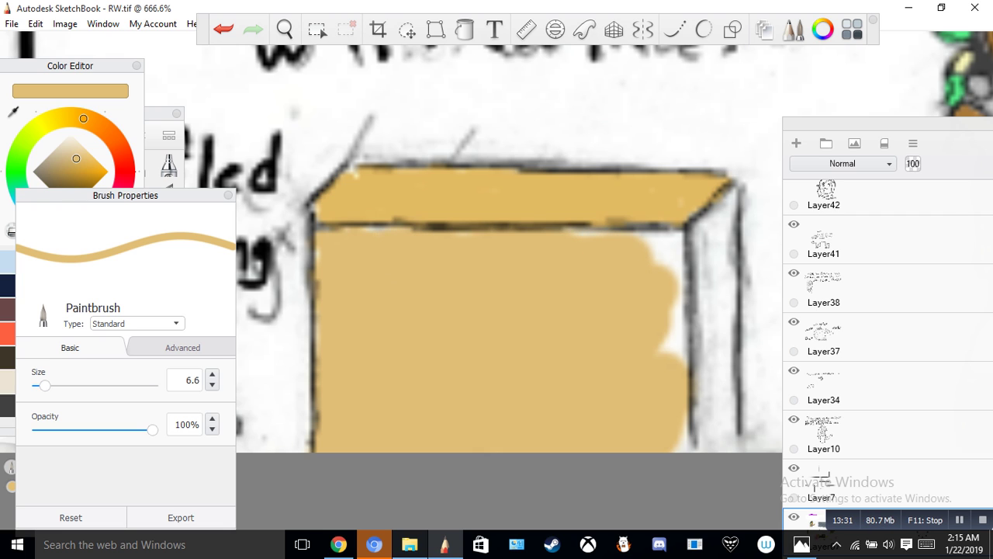
mouse_move(642, 256)
left_mouse_down()
mouse_move(665, 261)
mouse_move(680, 301)
mouse_move(672, 354)
left_mouse_up()
left_click_drag(677, 309, 683, 358)
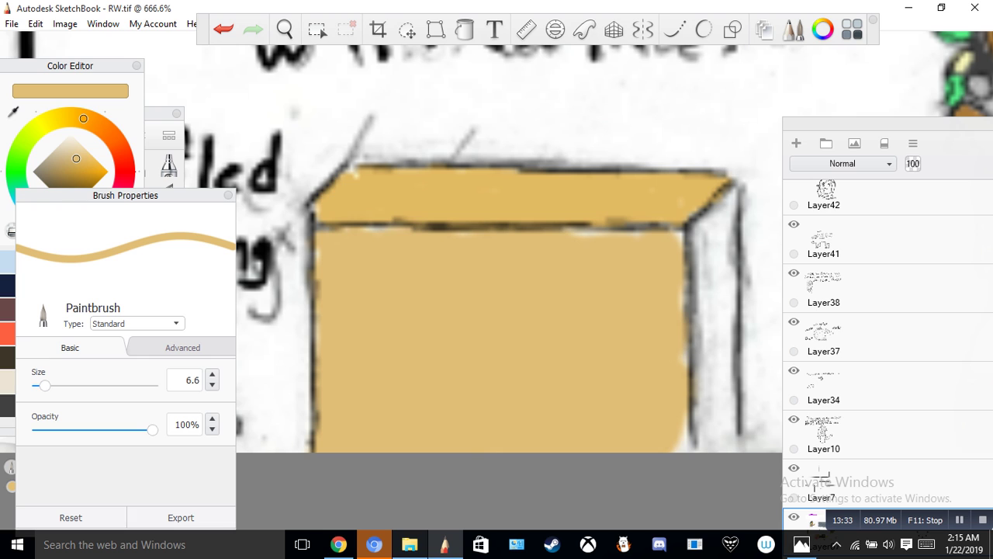
mouse_move(660, 432)
left_mouse_down()
mouse_move(672, 440)
mouse_move(685, 342)
mouse_move(672, 281)
left_mouse_up()
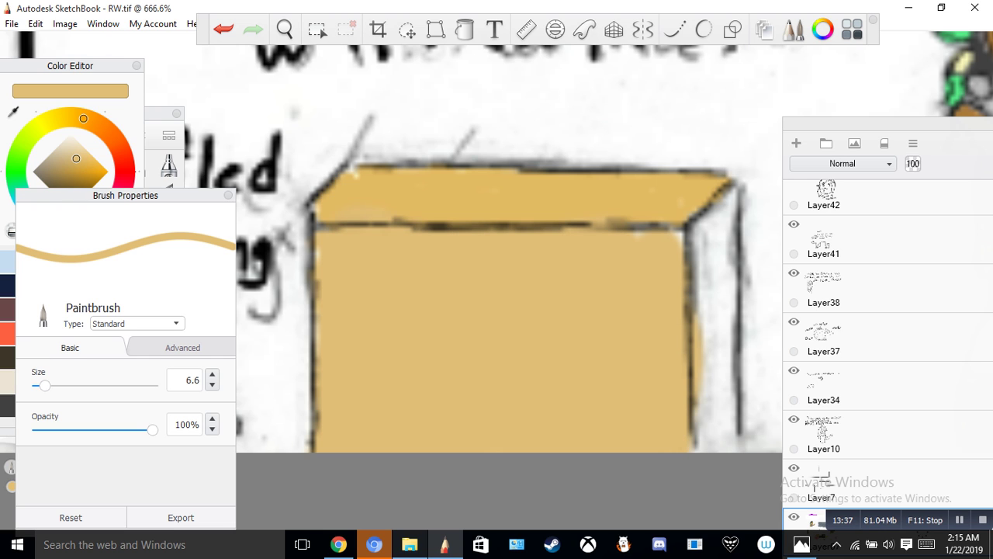
left_click_drag(341, 170, 366, 155)
left_click(224, 29)
left_click_drag(363, 229, 372, 230)
Step: Mix a slightly darker tan and paint the narrow right side face of the box with it
left_click_drag(181, 196, 161, 221)
left_click(76, 162)
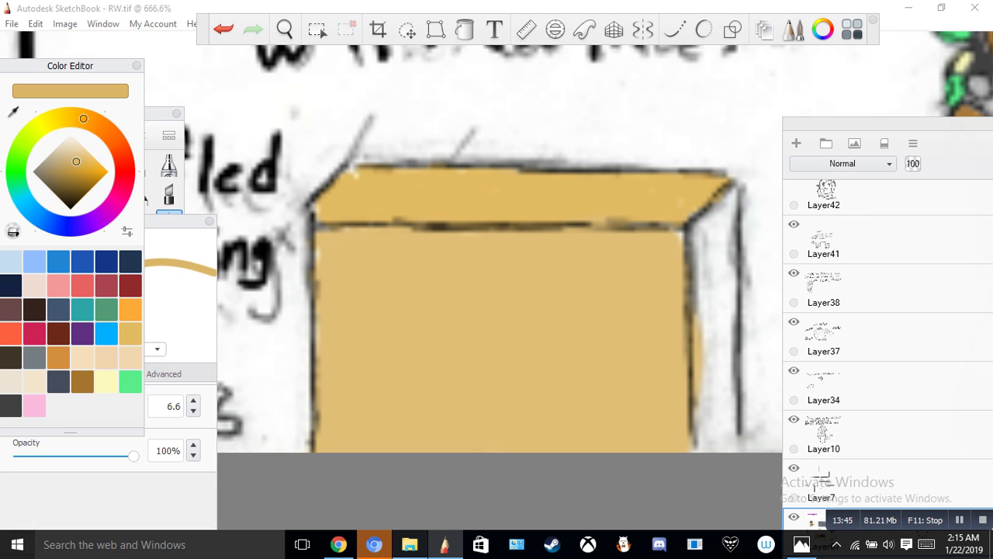
left_click(603, 233)
mouse_move(716, 233)
left_mouse_down()
mouse_move(712, 429)
mouse_move(725, 450)
mouse_move(732, 423)
left_mouse_up()
left_click_drag(706, 211, 733, 199)
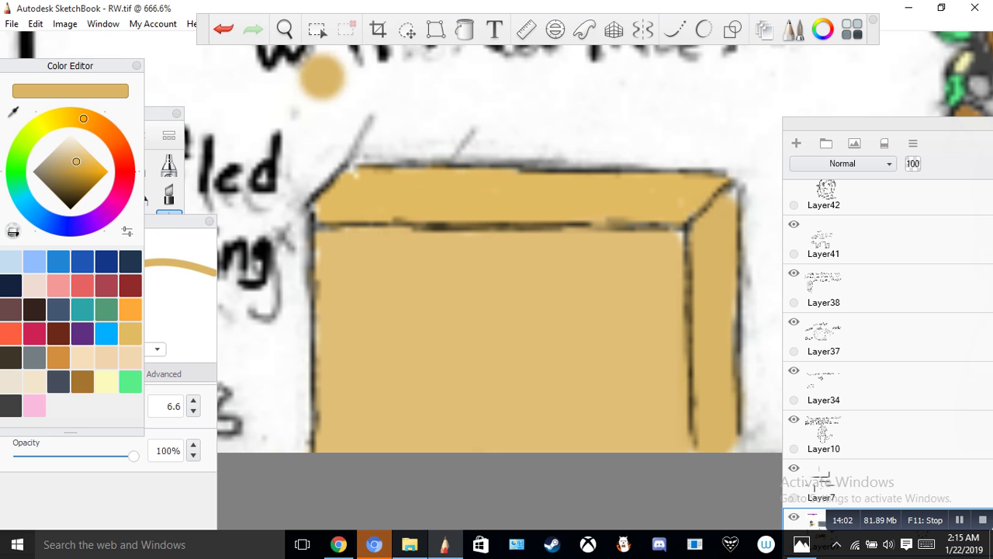
left_click(285, 30)
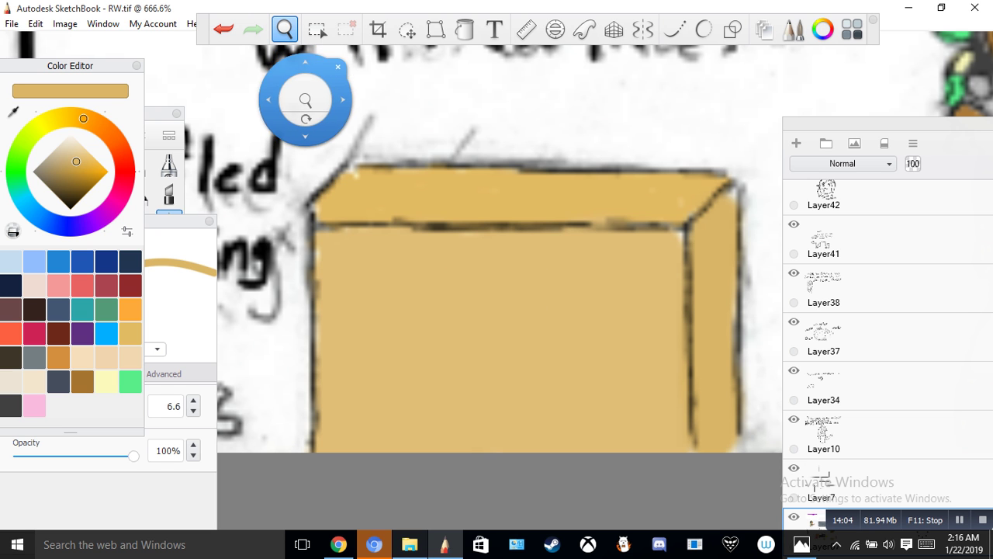
left_click_drag(305, 102, 310, 257)
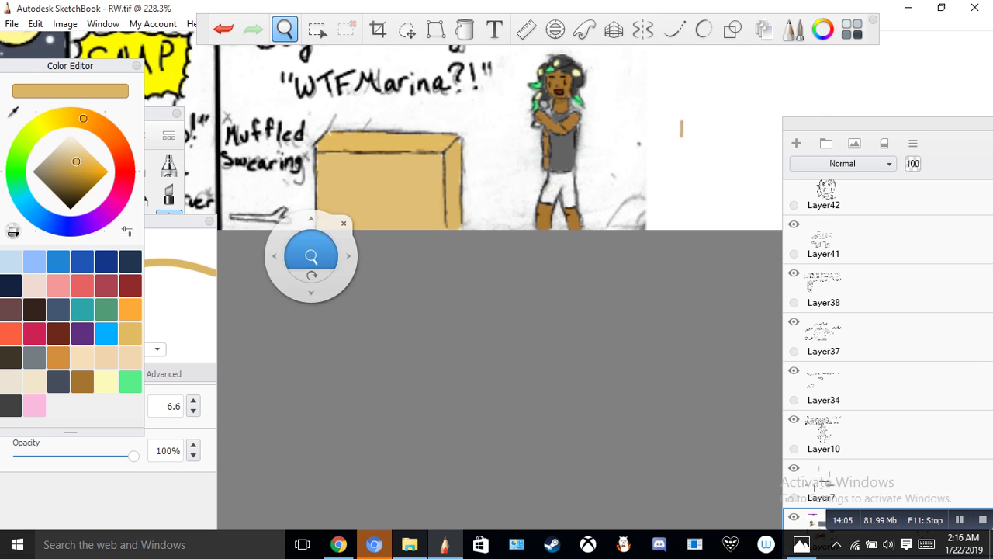
left_click_drag(329, 162, 298, 316)
Step: Switch to Chrome, search Google for "solid snake box" and examine the markings on the cardboard boxes in the image results
left_click(339, 544)
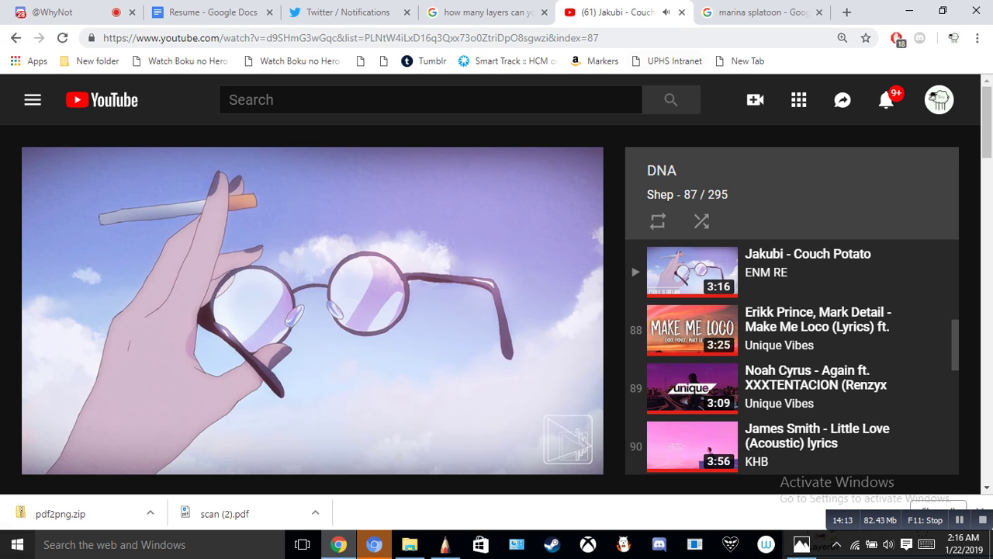
left_click(765, 11)
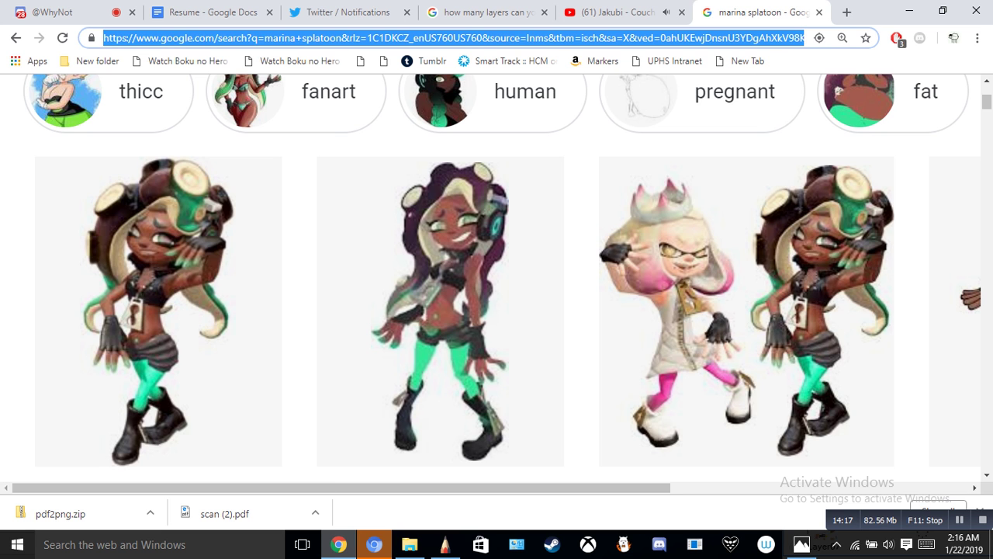
type("solid ")
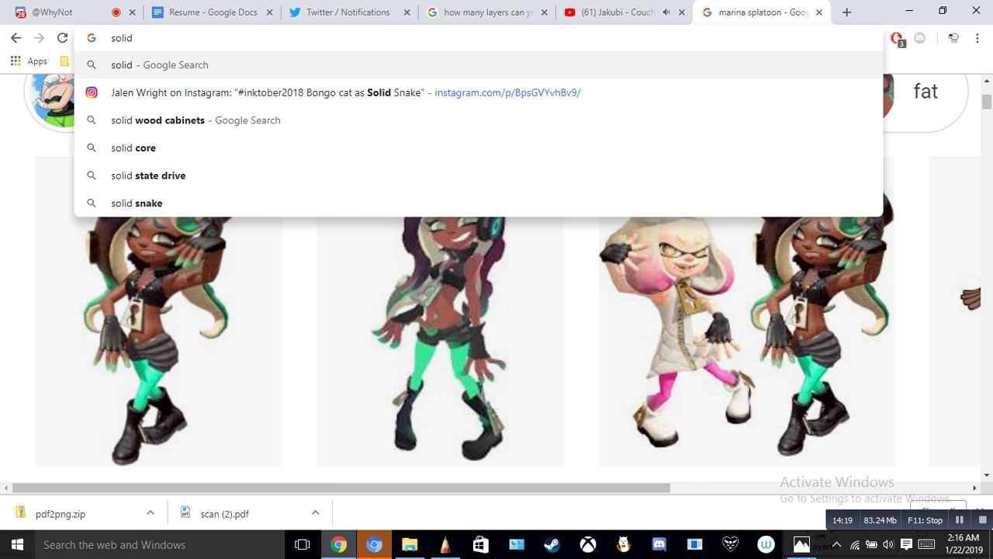
type("snake ")
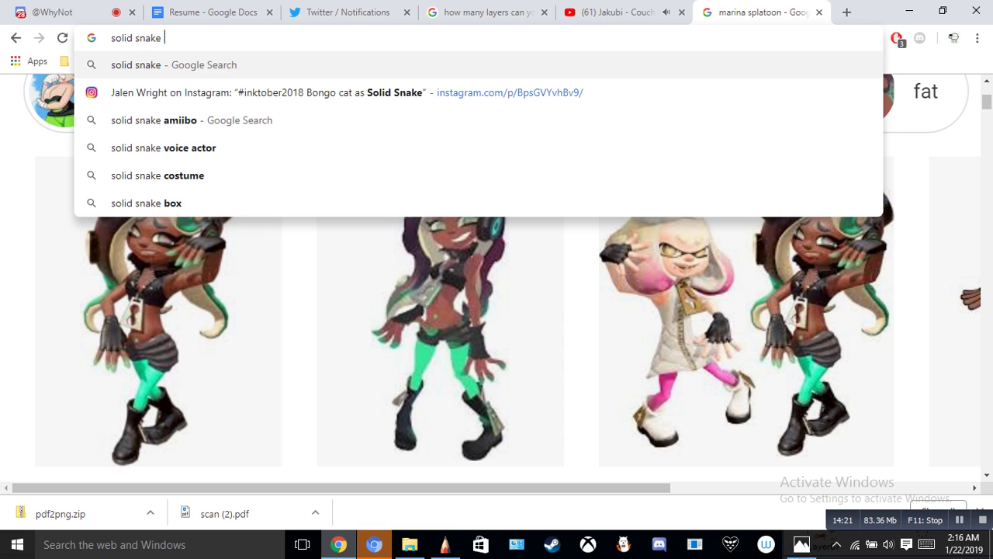
type("b")
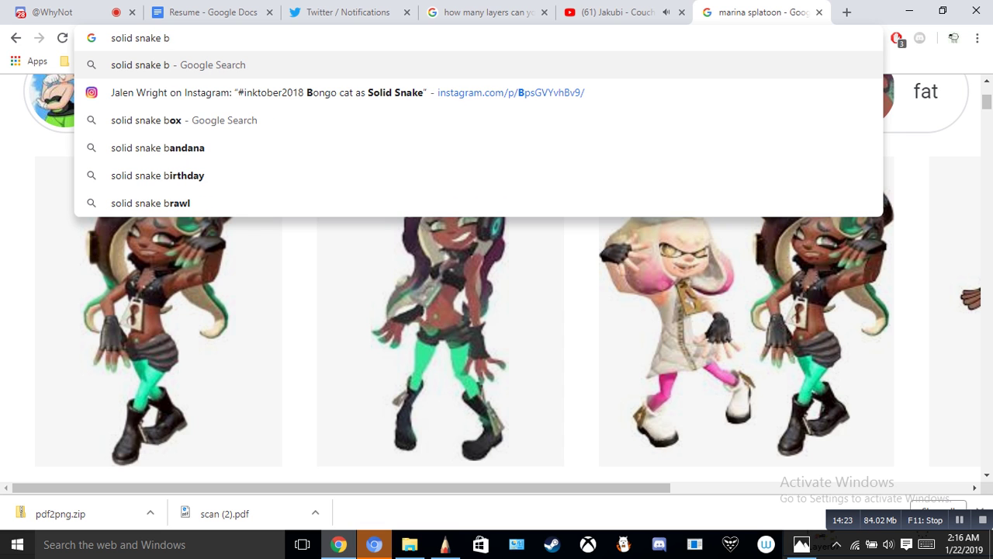
type("ox")
key("Return")
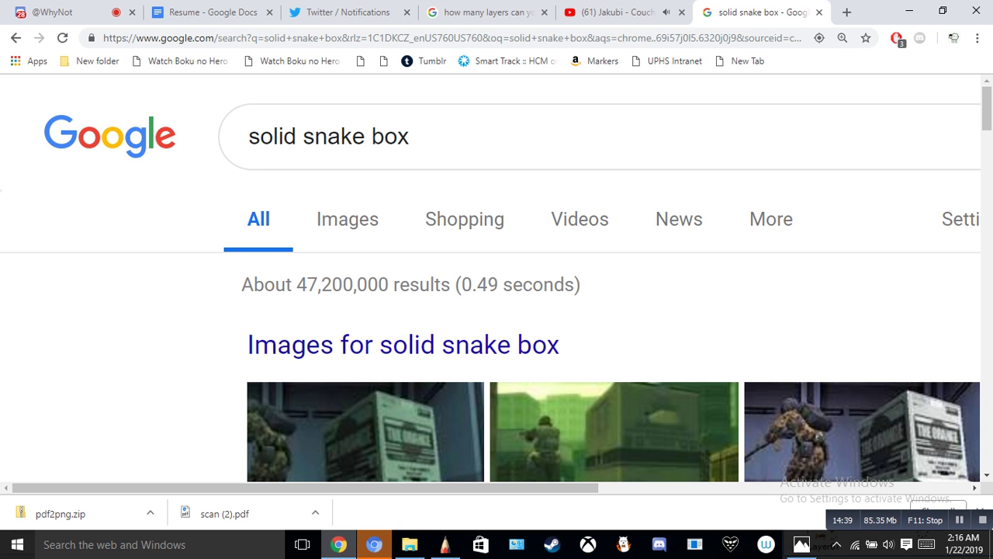
scroll(613, 326, "down", 8)
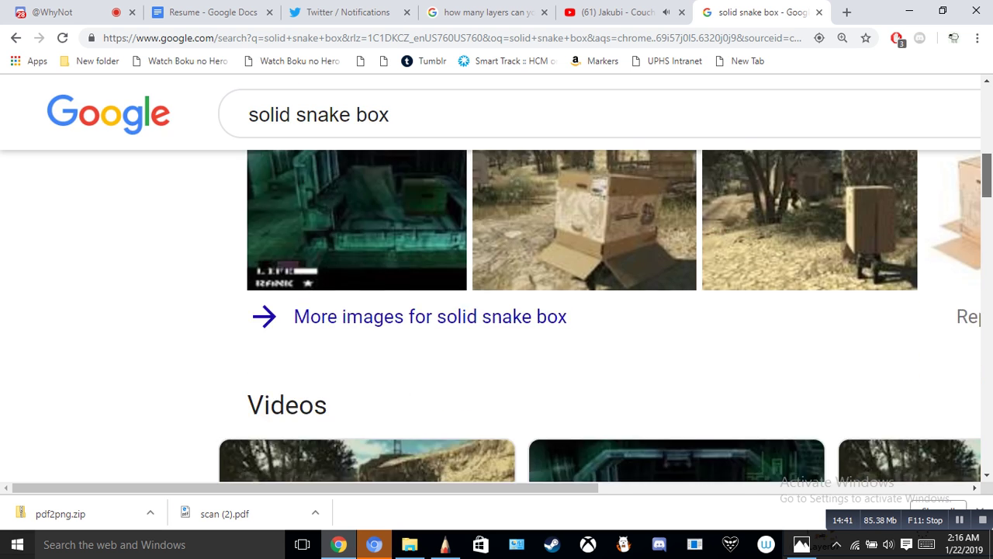
scroll(613, 326, "up", 3)
scroll(613, 326, "up", 2)
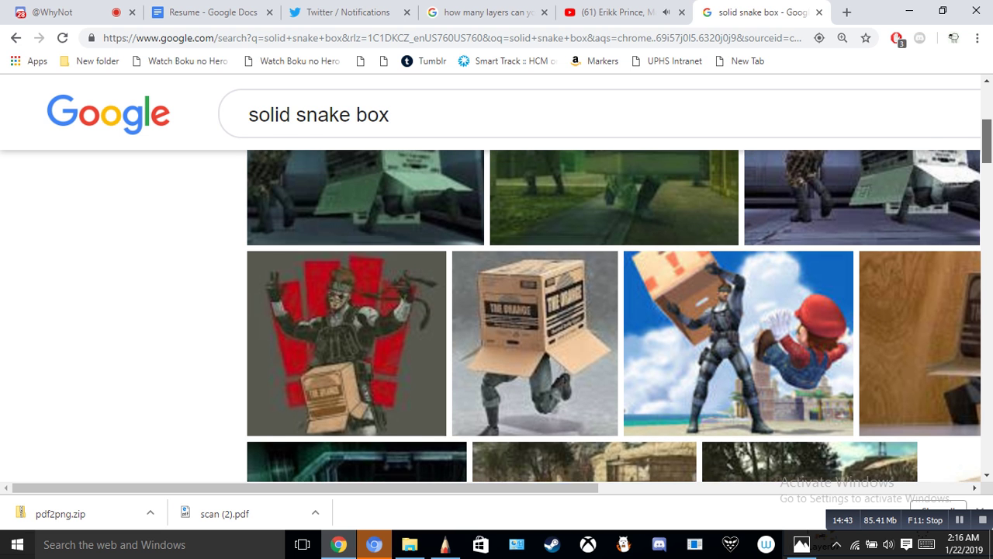
scroll(614, 326, "down", 6)
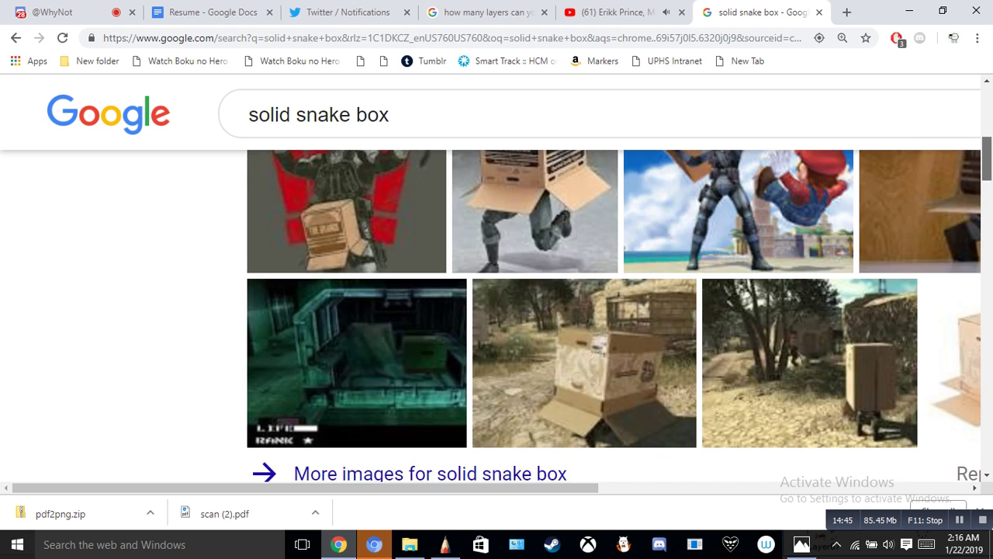
scroll(613, 326, "up", 6)
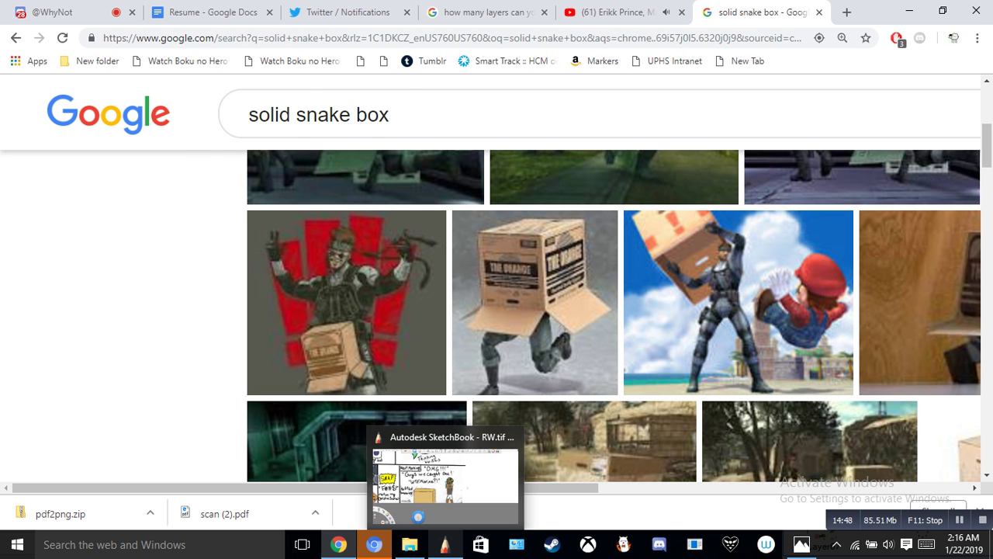
Step: Switch back to SketchBook and mix a bright light orange for the marking on the cardboard box
left_click(445, 544)
mouse_move(295, 465)
left_mouse_down()
mouse_move(400, 375)
mouse_move(411, 268)
left_mouse_up()
mouse_move(326, 368)
left_mouse_down()
mouse_move(497, 342)
mouse_move(456, 349)
mouse_move(461, 312)
left_mouse_up()
left_click(95, 123)
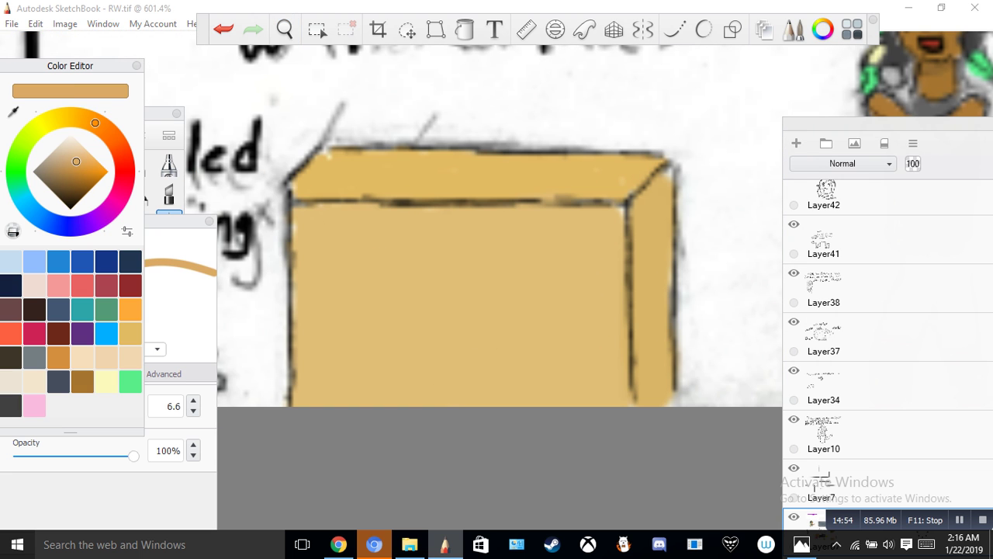
mouse_move(77, 162)
left_mouse_down()
mouse_move(100, 178)
mouse_move(107, 171)
left_mouse_up()
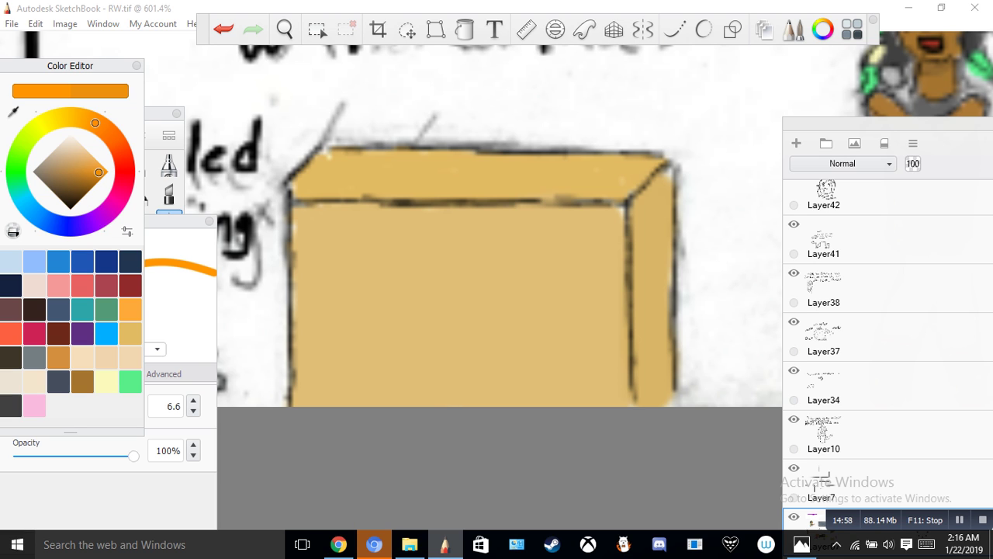
left_click(95, 159)
left_click_drag(95, 159, 98, 161)
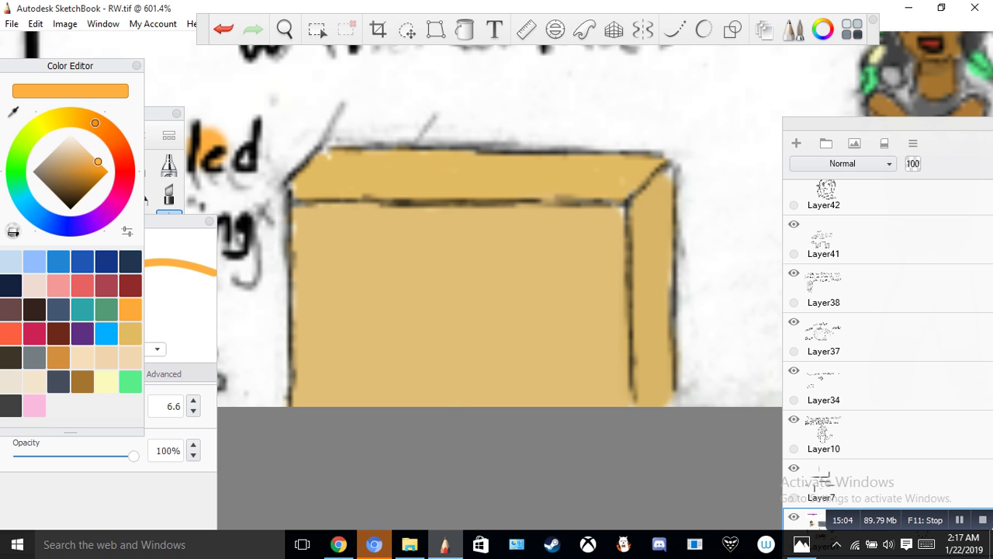
Step: Try painting an orange exclamation mark on the box's front face with the paintbrush at size 4.6
mouse_move(172, 221)
left_mouse_down()
mouse_move(187, 118)
mouse_move(171, 67)
left_mouse_up()
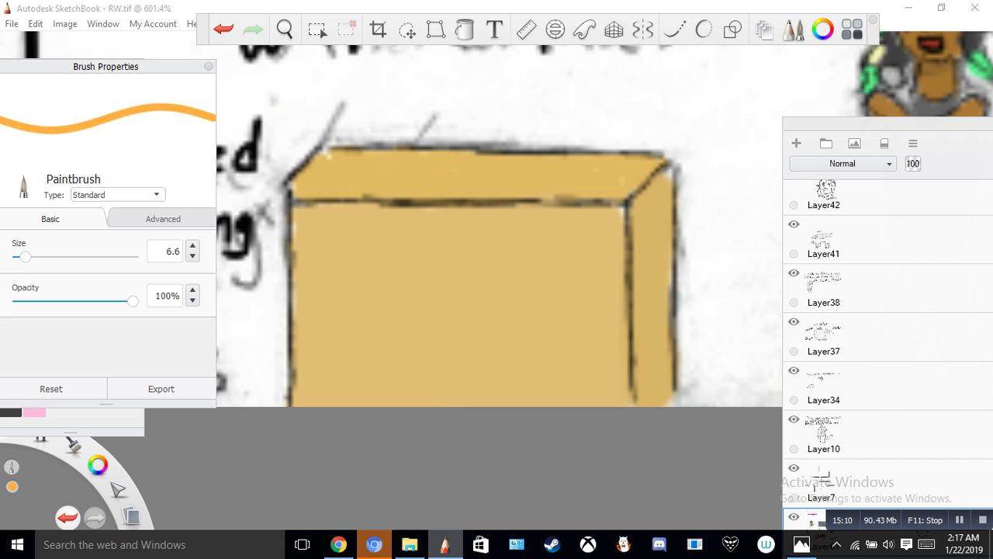
left_click_drag(26, 257, 23, 256)
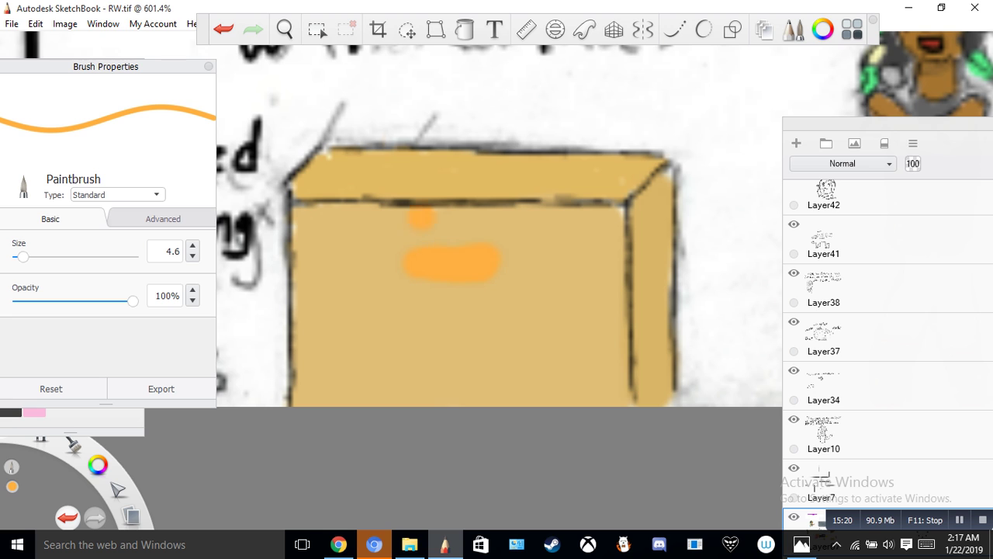
left_click(224, 29)
left_click(223, 29)
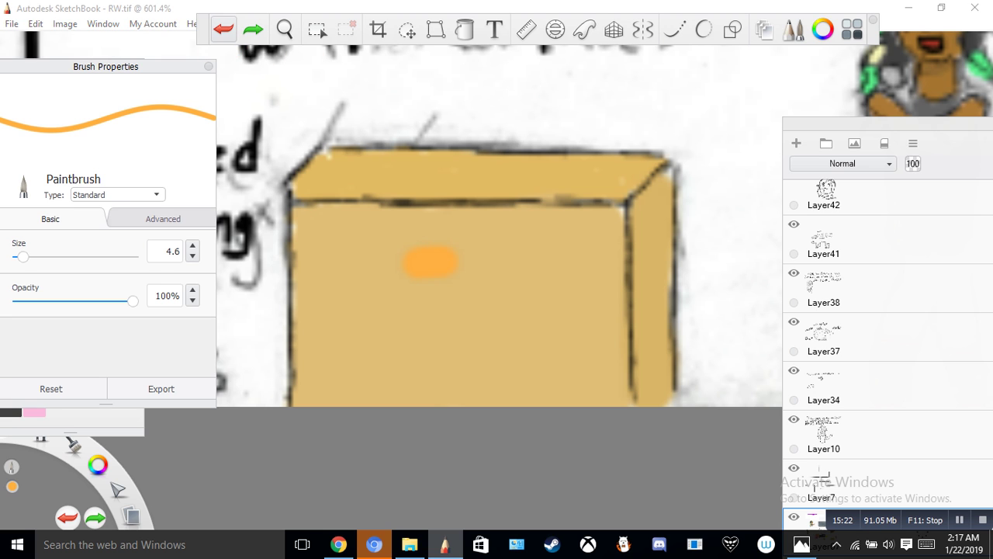
left_click(432, 232)
key("ctrl+y")
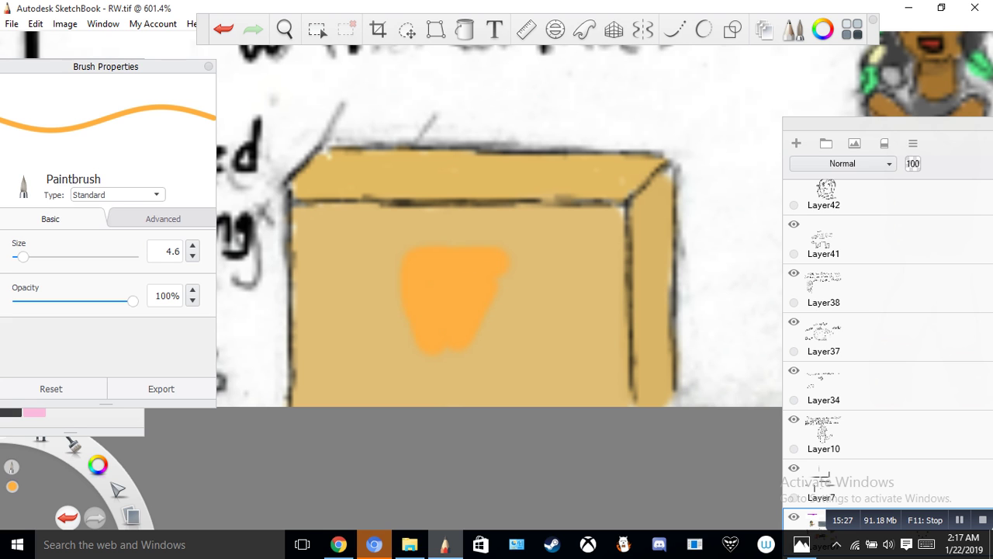
left_click(441, 391)
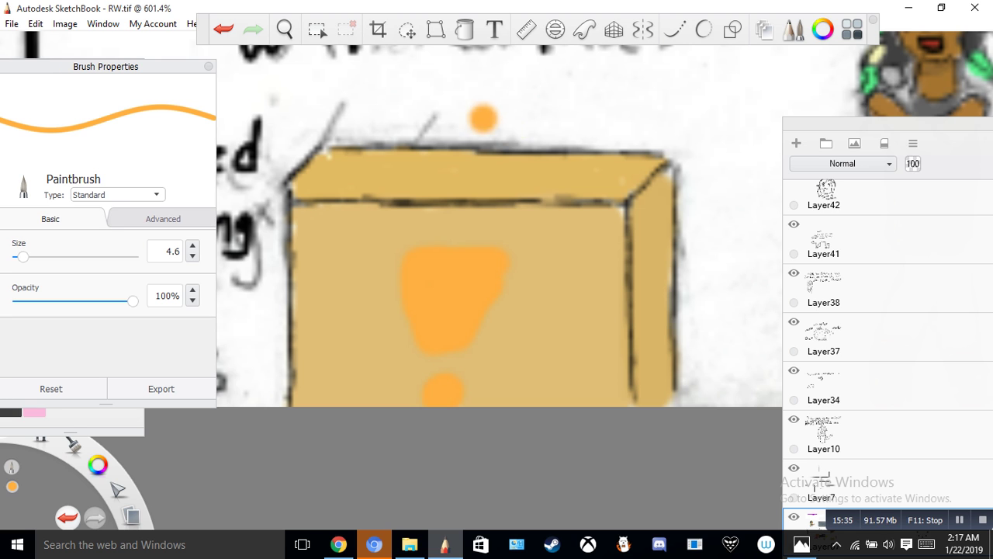
left_click(223, 29)
left_click(223, 29)
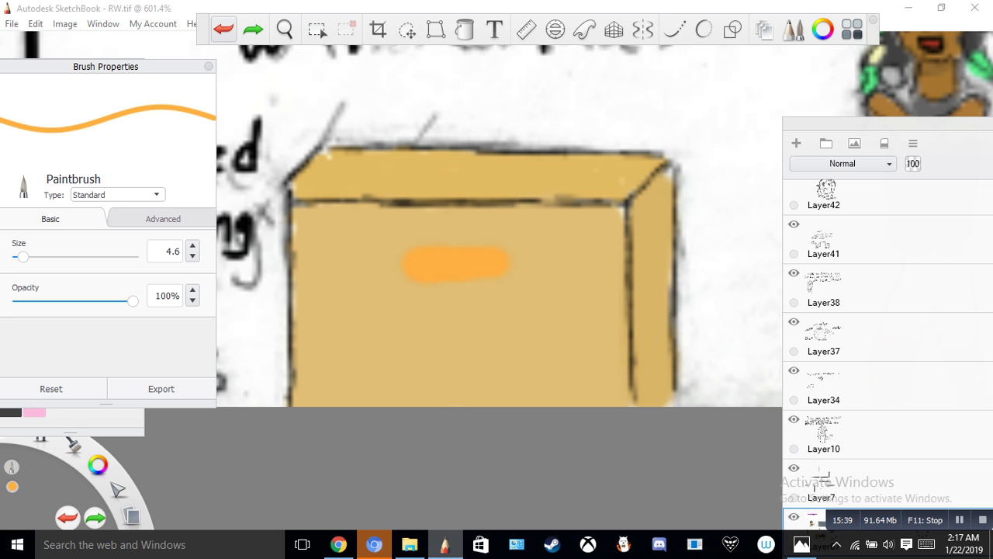
left_click(224, 28)
left_click(224, 29)
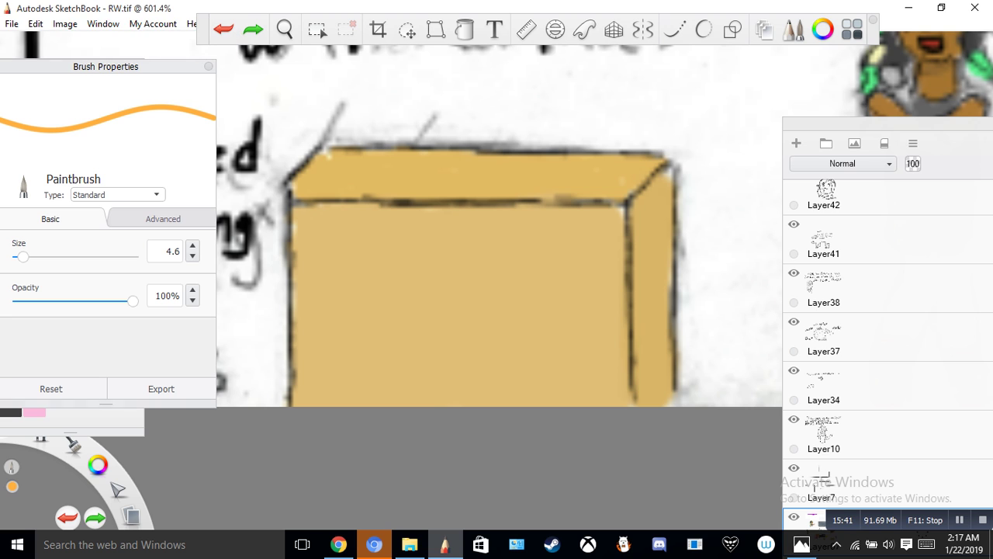
Step: Set the paintbrush to size 2.7 and paint the tapered orange bar of an exclamation mark on the box's front face
left_click_drag(24, 257, 20, 257)
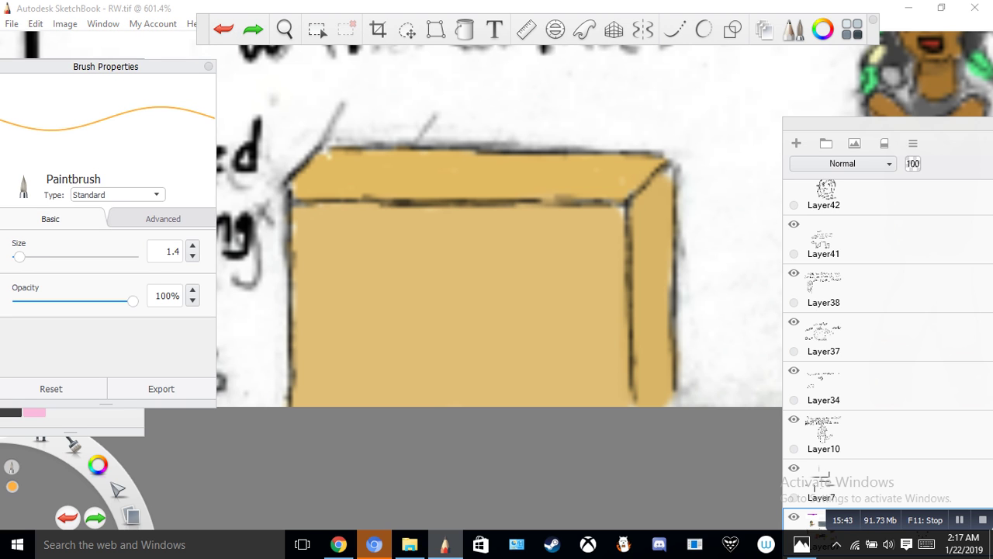
key("bracketright")
key("bracketright")
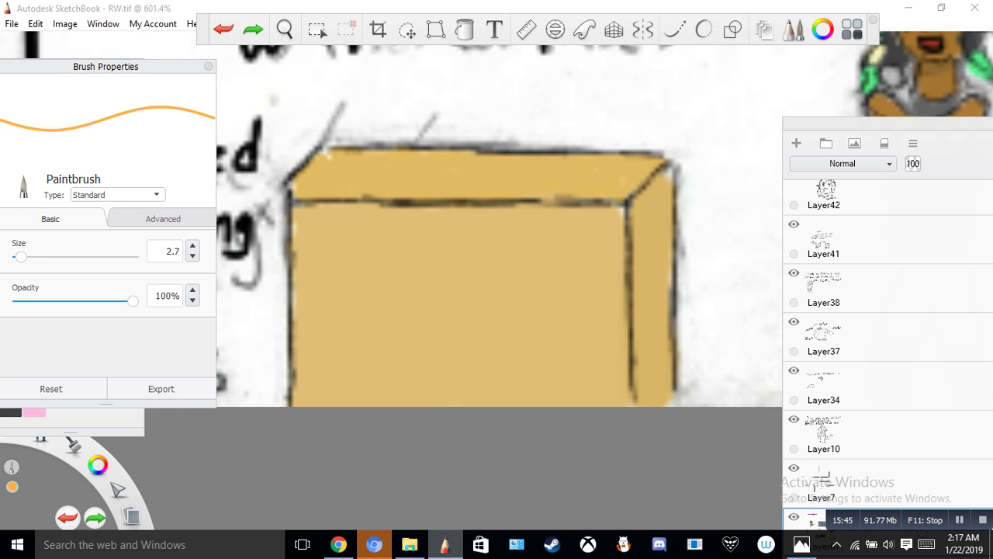
left_click_drag(403, 261, 477, 259)
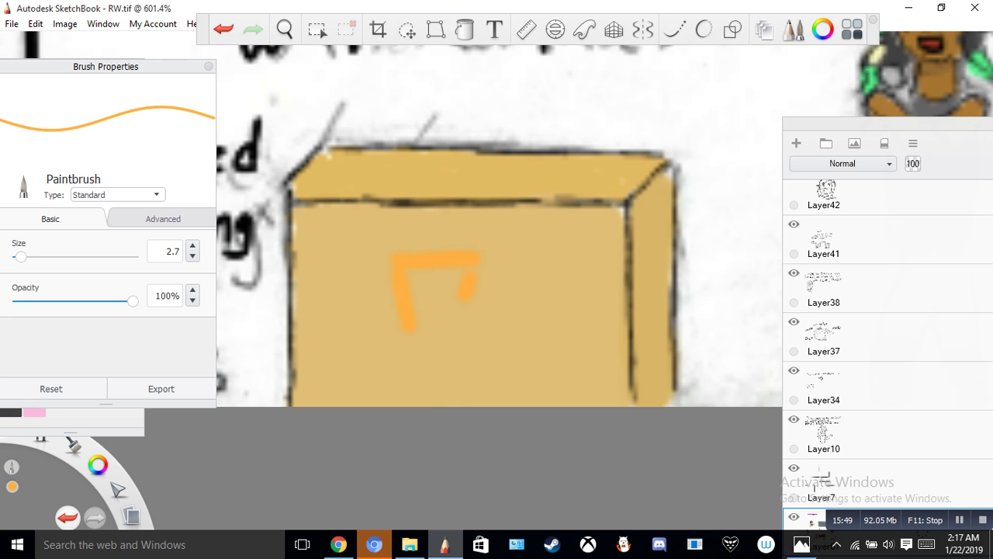
left_click_drag(435, 315, 454, 324)
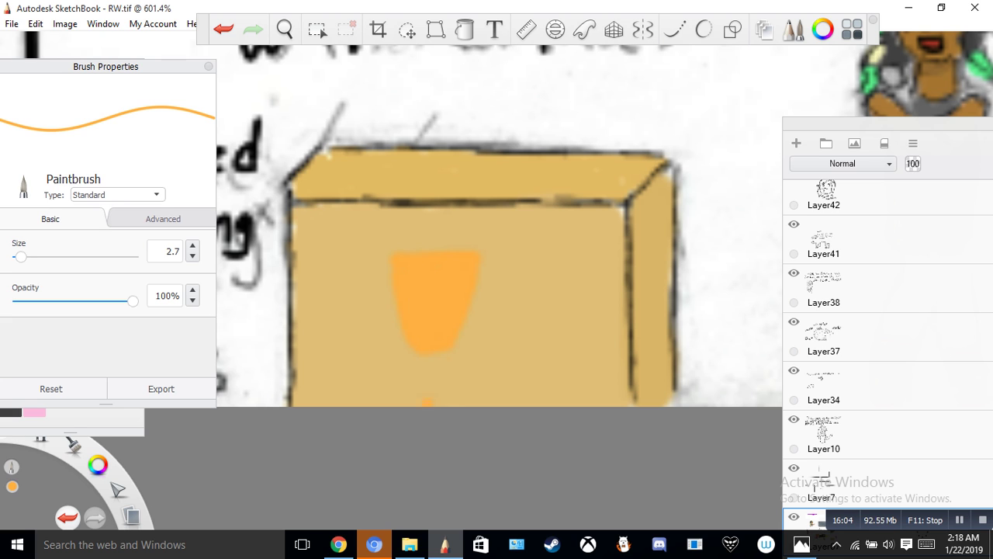
Step: Check the reference images in Chrome, return to SketchBook and paint the exclamation mark's squared orange dot below its bar
left_click(339, 545)
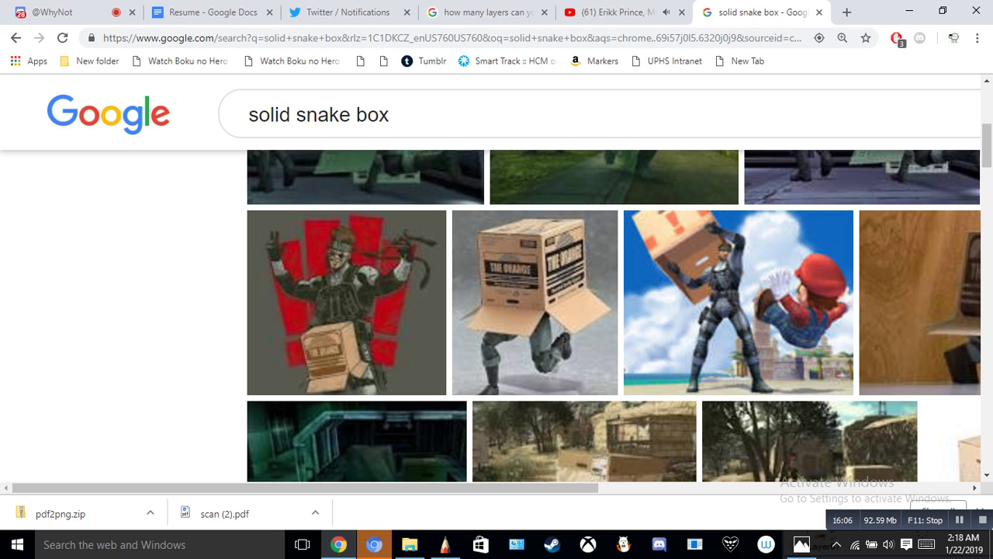
left_click(374, 545)
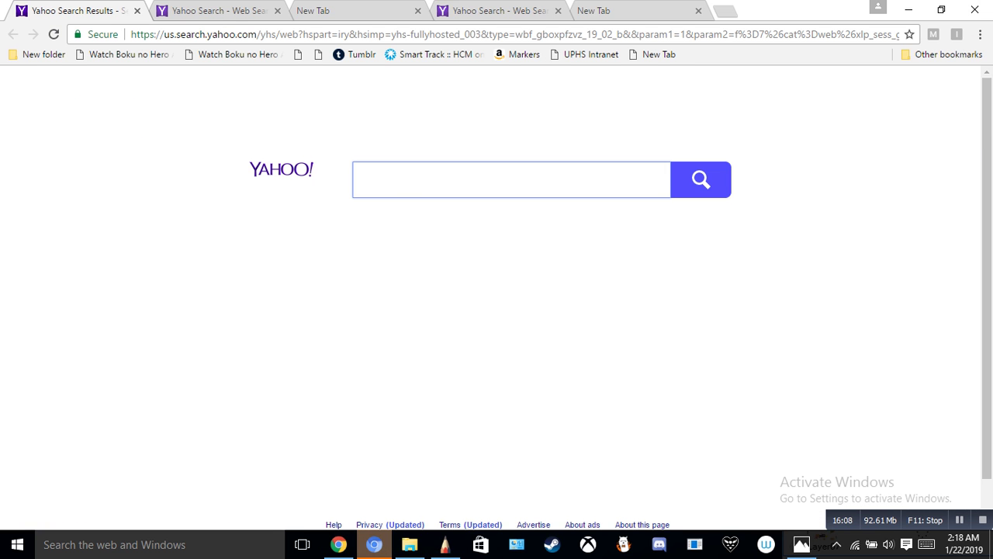
key("alt+Tab")
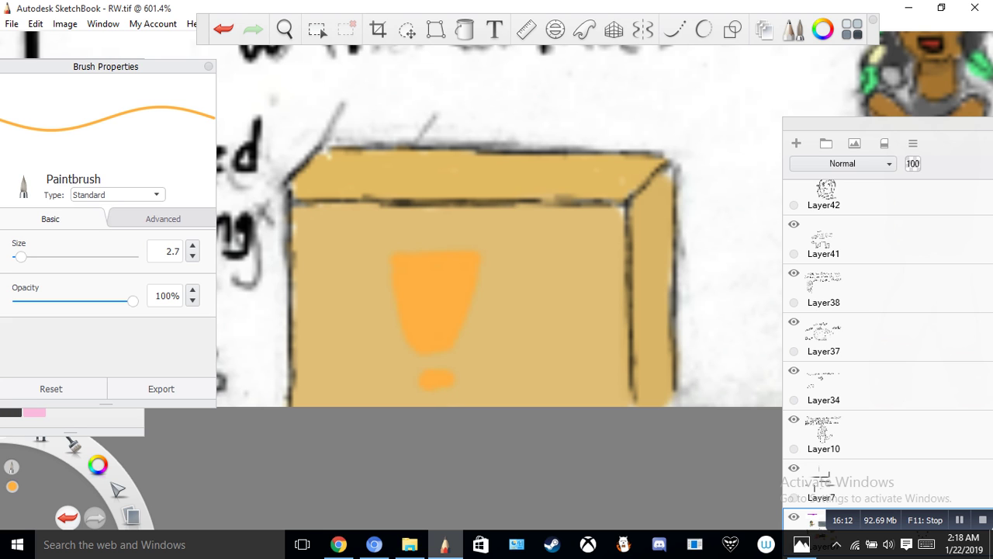
left_click_drag(426, 387, 447, 388)
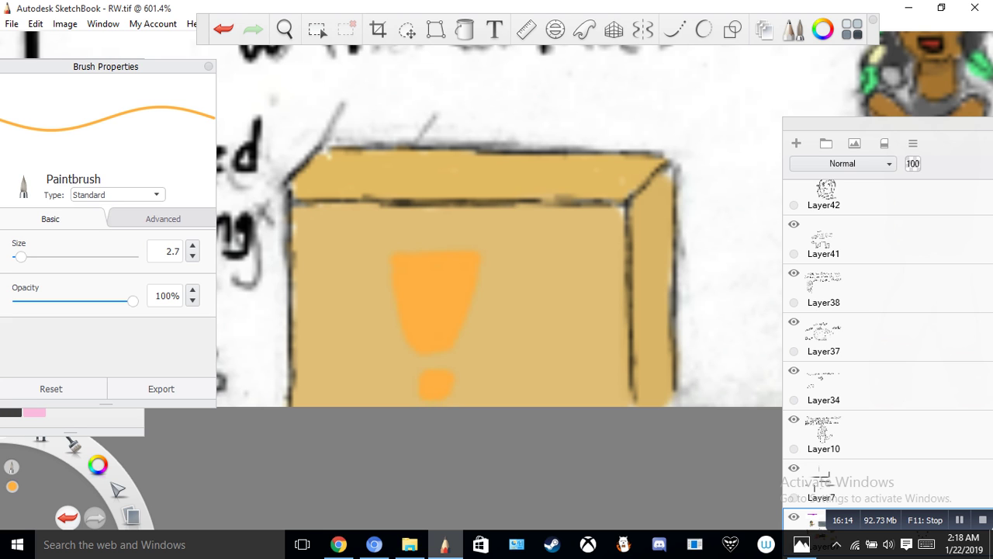
key("ctrl+z")
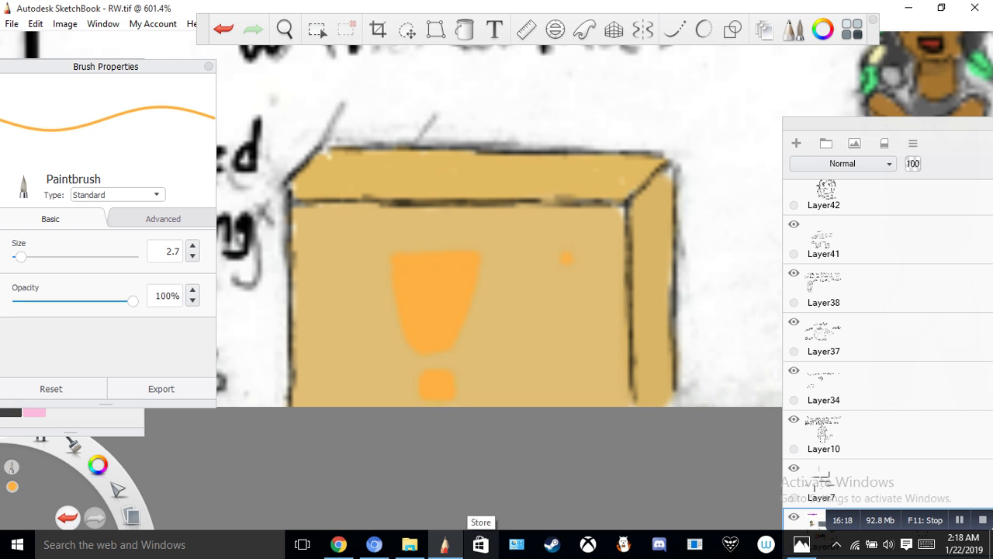
Step: Enclose the orange exclamation mark in a rectangular selection and shift it sideways toward the middle of the box's front face
left_click(285, 29)
left_click_drag(321, 88, 353, 247)
left_click_drag(356, 248, 424, 417)
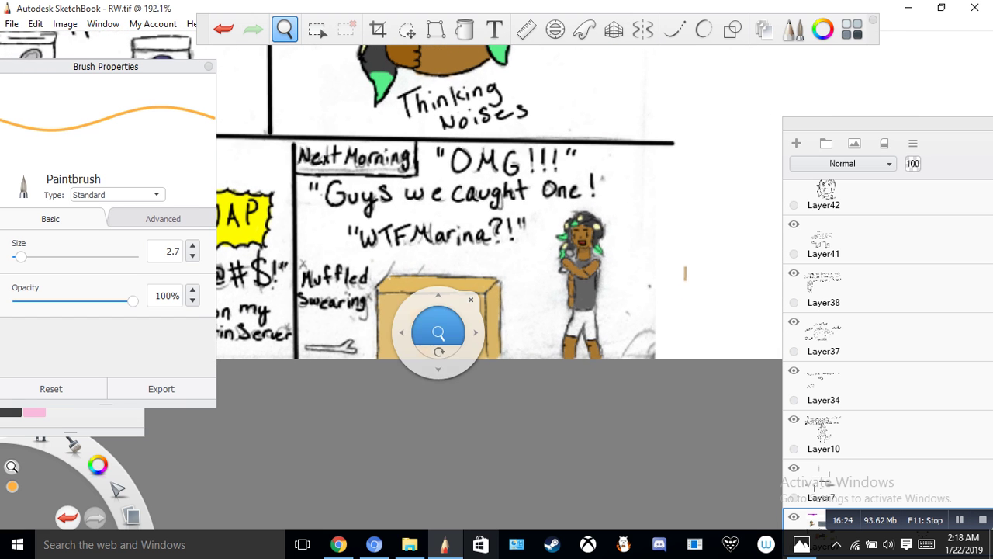
left_click_drag(436, 332, 435, 184)
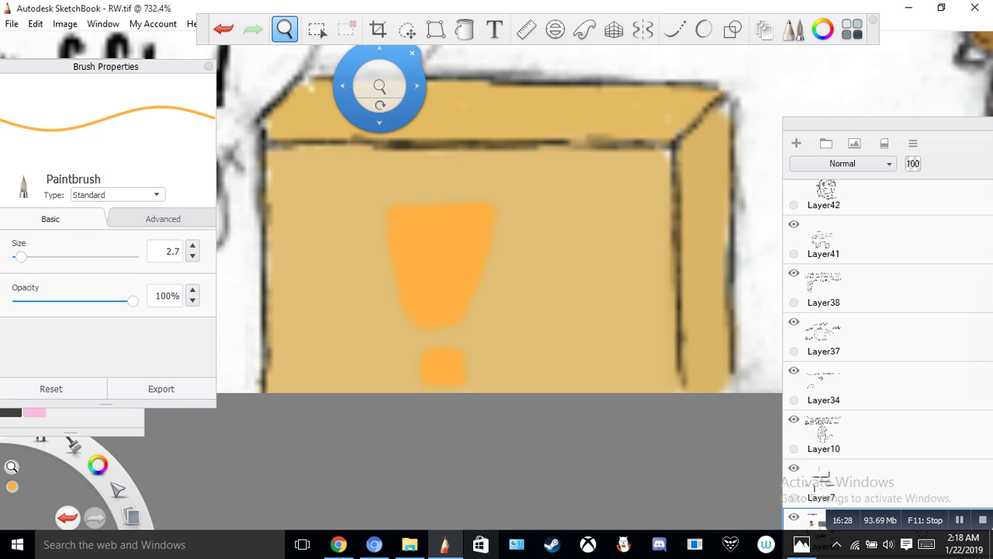
left_click(407, 30)
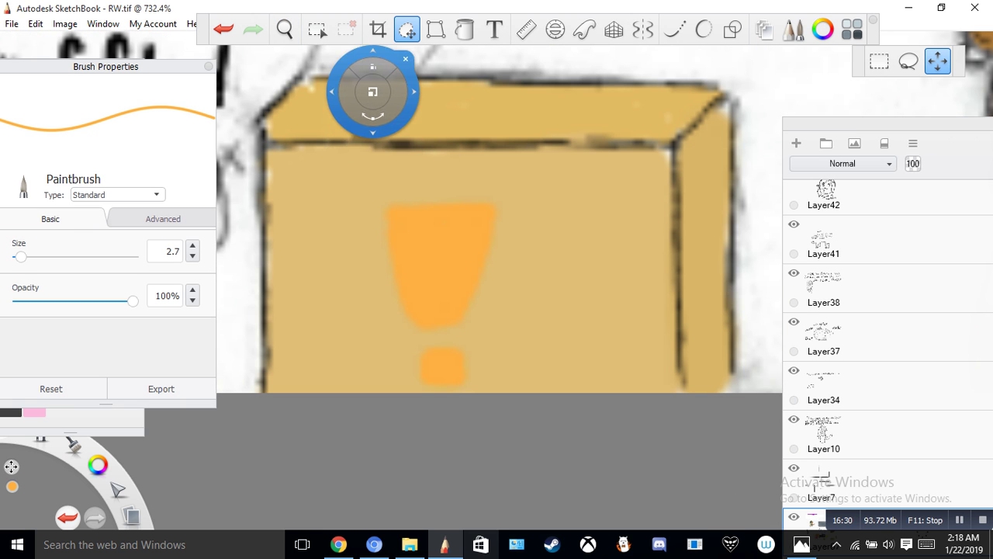
left_click(316, 29)
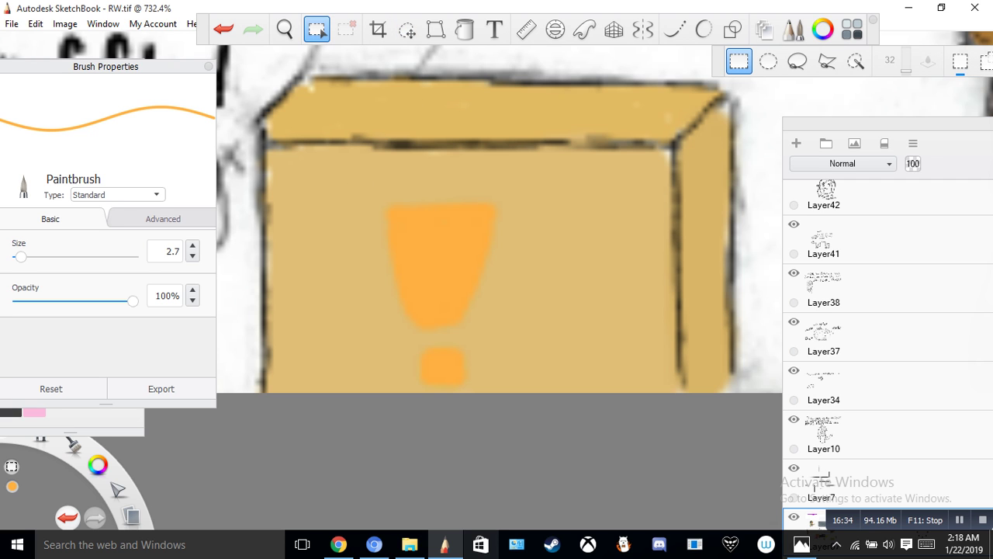
left_click_drag(352, 183, 522, 390)
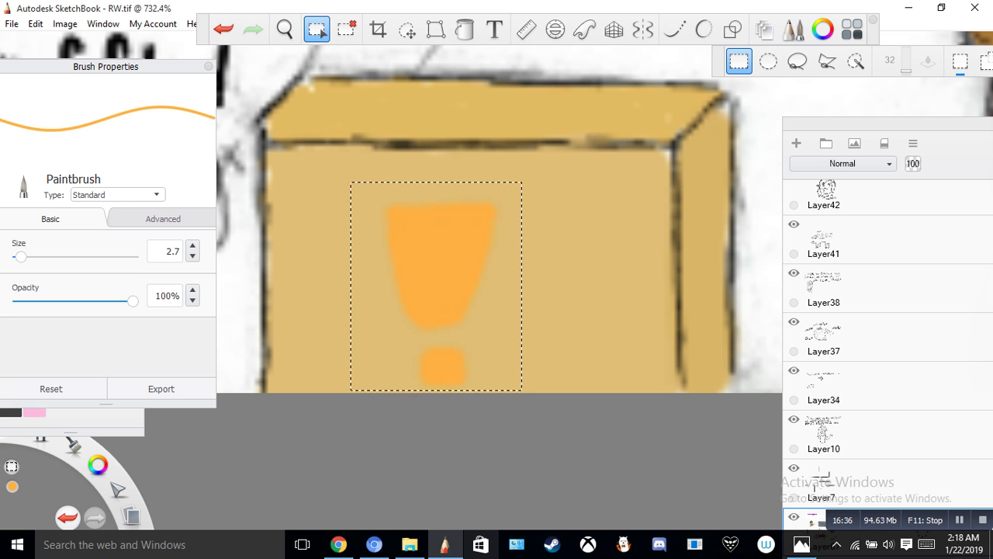
left_click_drag(436, 286, 562, 315)
left_click(407, 29)
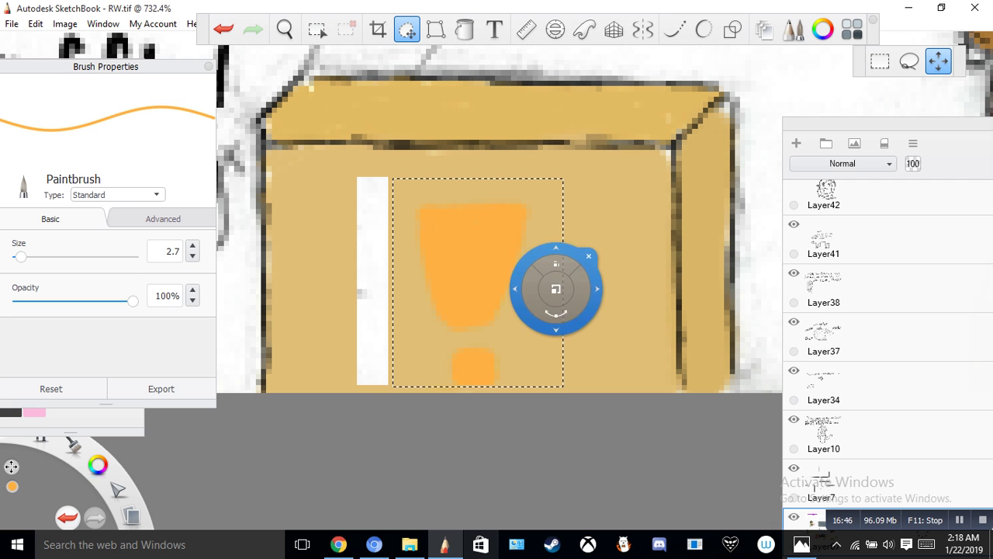
left_click_drag(592, 230, 587, 232)
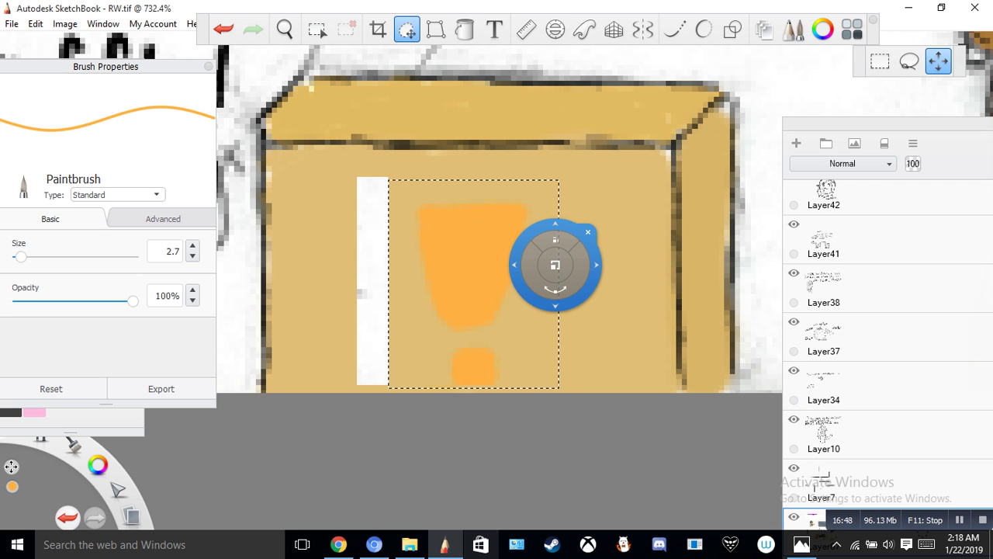
left_click(587, 232)
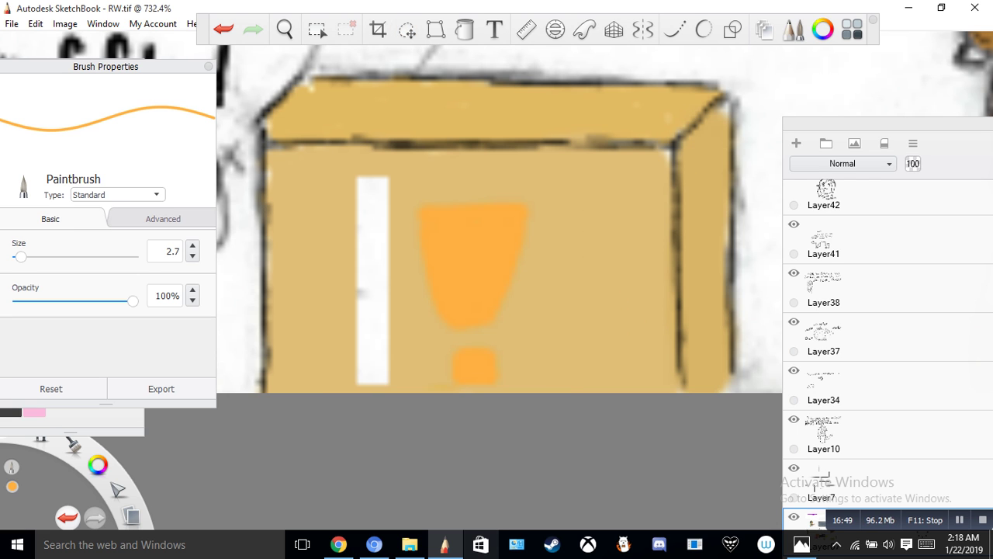
left_click(318, 30)
left_click(285, 29)
left_click_drag(322, 91, 264, 155)
left_click_drag(362, 294, 368, 287)
left_click_drag(378, 242, 477, 429)
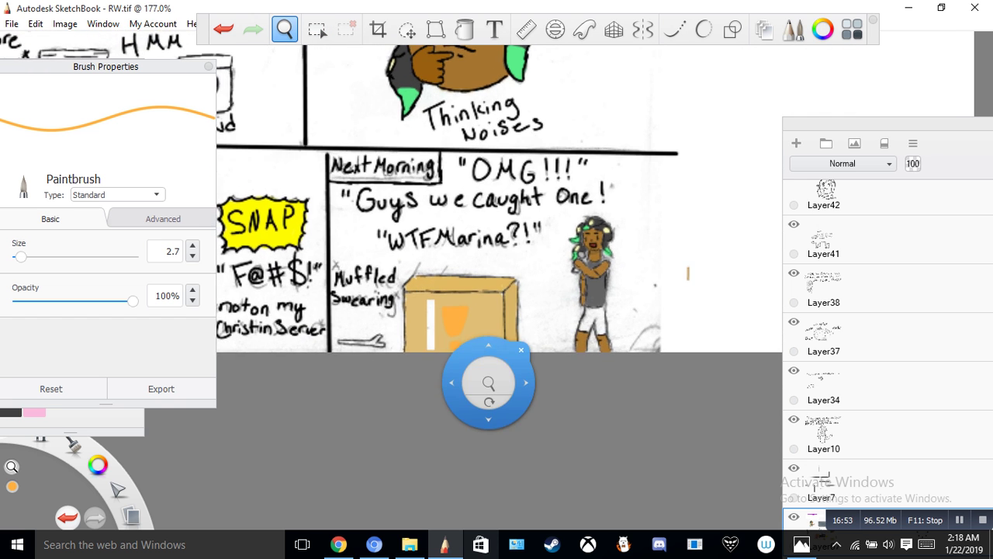
left_click_drag(480, 359, 481, 210)
left_click_drag(481, 206, 443, 356)
left_click(224, 29)
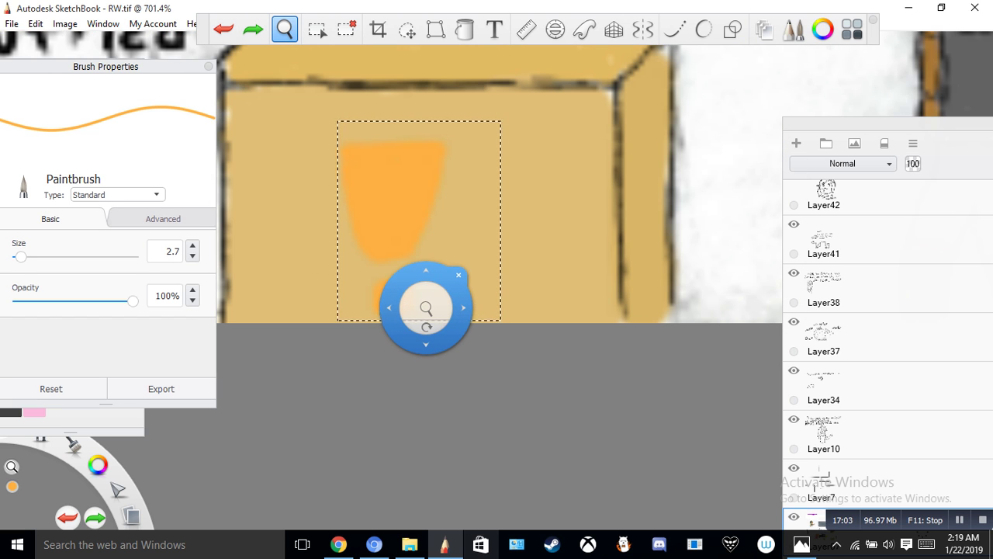
Step: Shift the selected orange exclamation mark rightward toward the middle of the box front and apply the placement
left_click_drag(537, 394, 479, 289)
left_click(408, 29)
left_click_drag(447, 225, 468, 234)
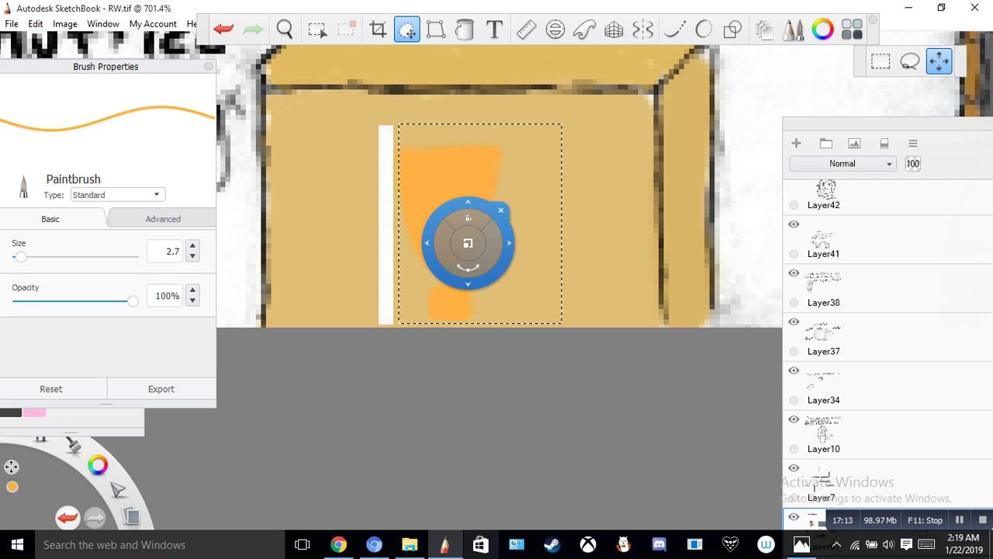
left_click_drag(470, 285, 474, 283)
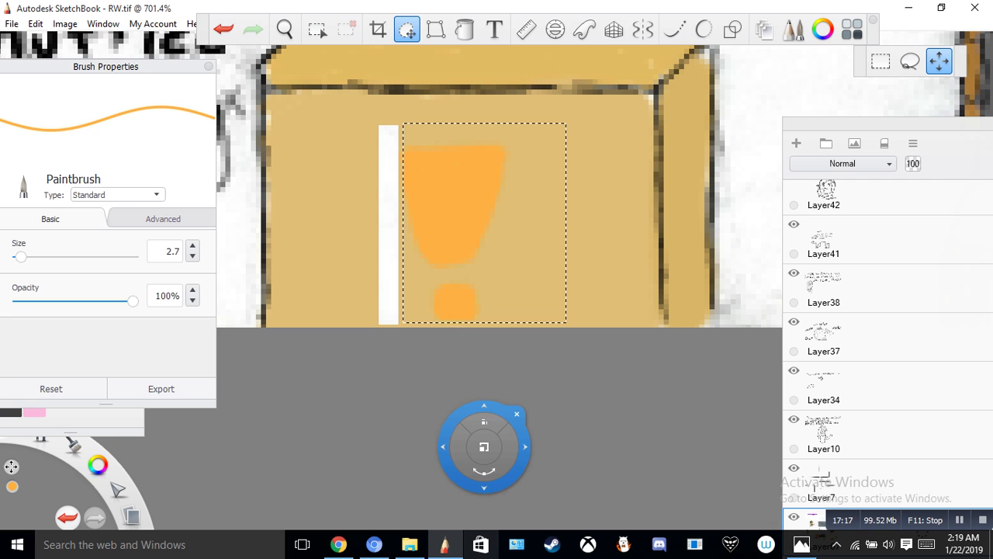
left_click(517, 414)
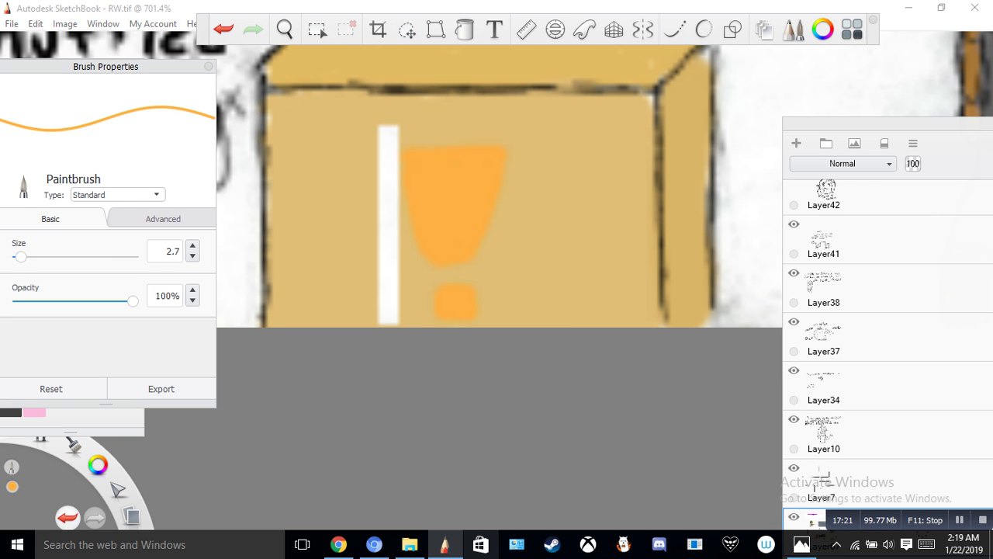
Step: Sample the tan colour of the box front and paint over the white gap left beside the exclamation mark
left_click_drag(106, 67, 168, 71)
left_click(13, 112)
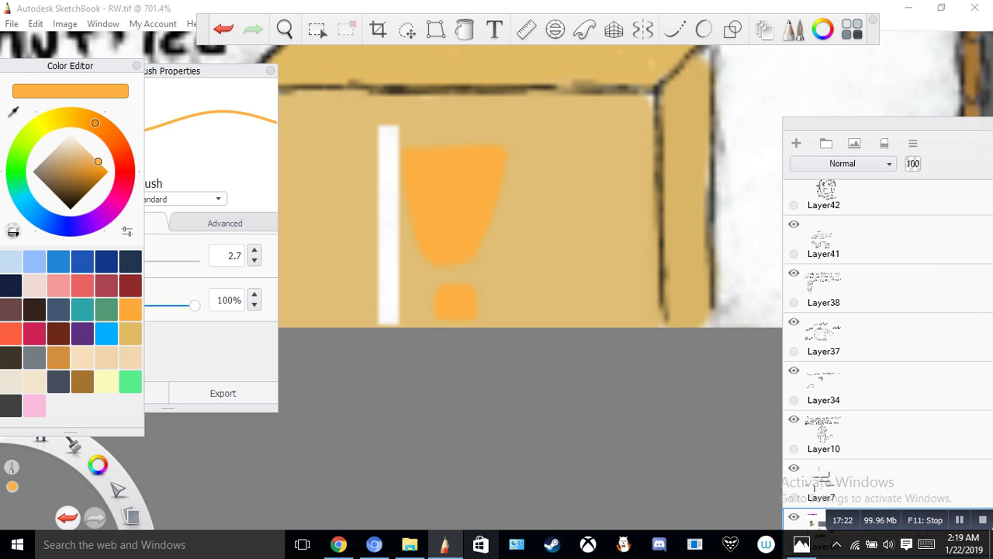
left_click(536, 226)
left_click_drag(391, 125, 376, 148)
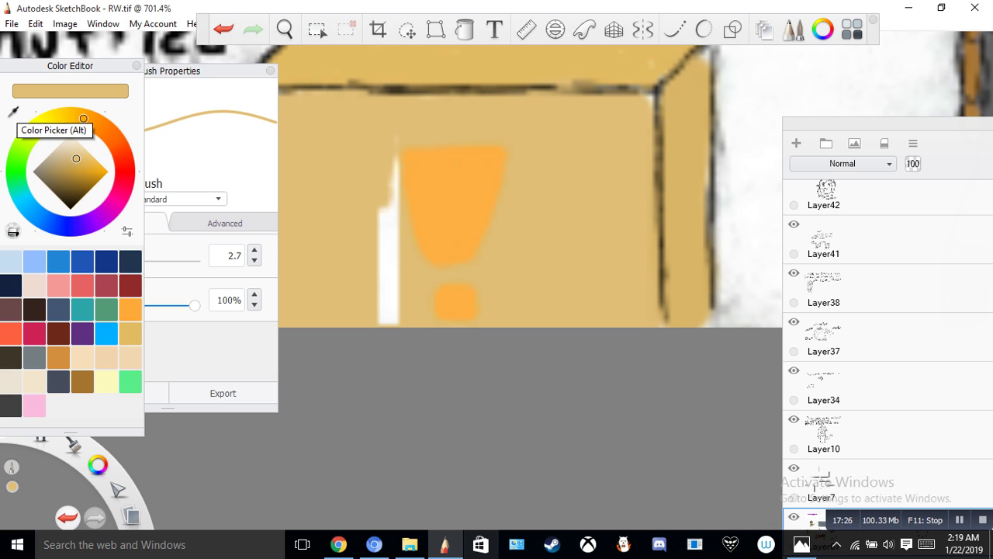
left_click_drag(385, 201, 392, 321)
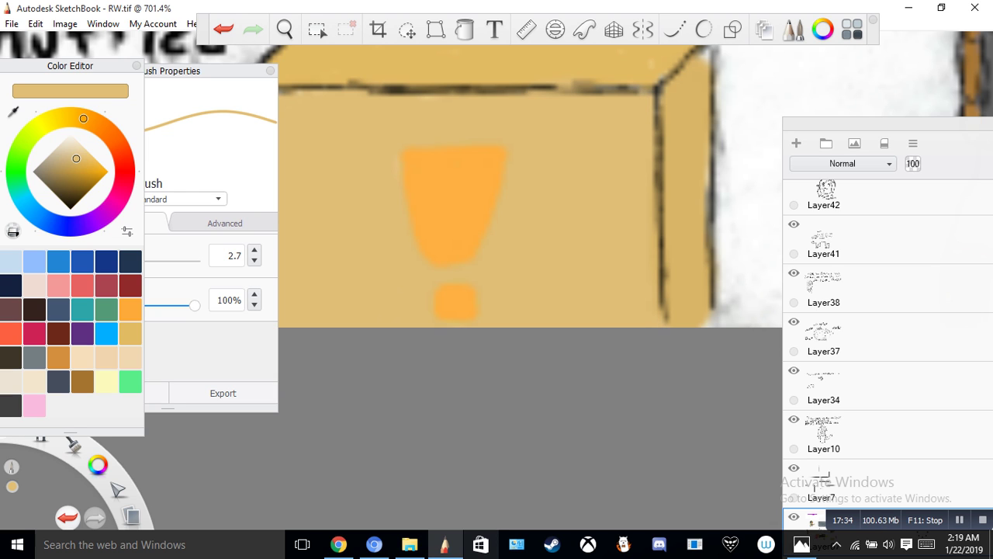
Step: Examine the lower-row panels and the whole comic page for unfinished or untidy areas
left_click(285, 30)
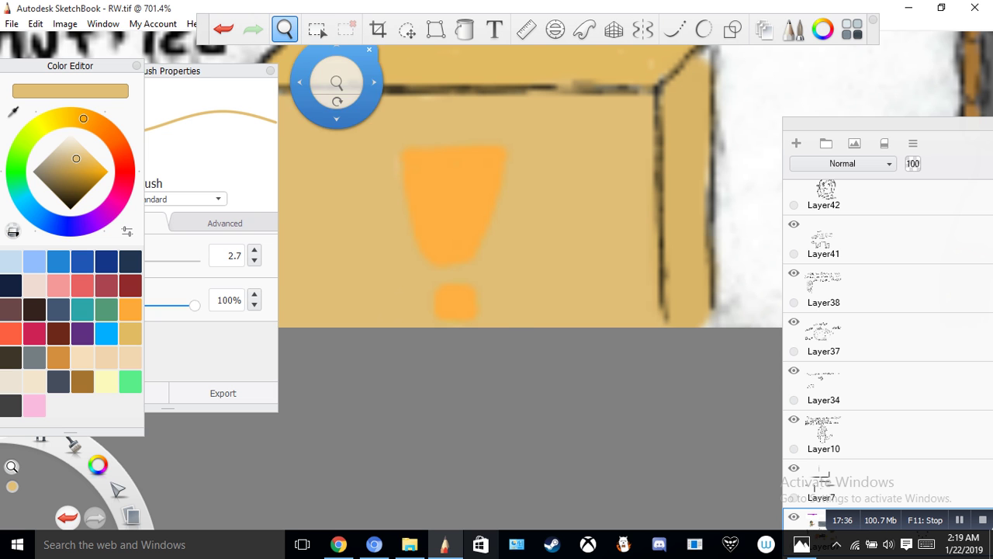
left_click_drag(337, 84, 334, 205)
left_click_drag(333, 207, 360, 235)
left_click_drag(346, 186, 676, 352)
left_click_drag(538, 318, 526, 447)
left_click_drag(496, 304, 630, 293)
mouse_move(492, 324)
left_mouse_down()
mouse_move(493, 191)
mouse_move(508, 380)
mouse_move(508, 328)
left_mouse_up()
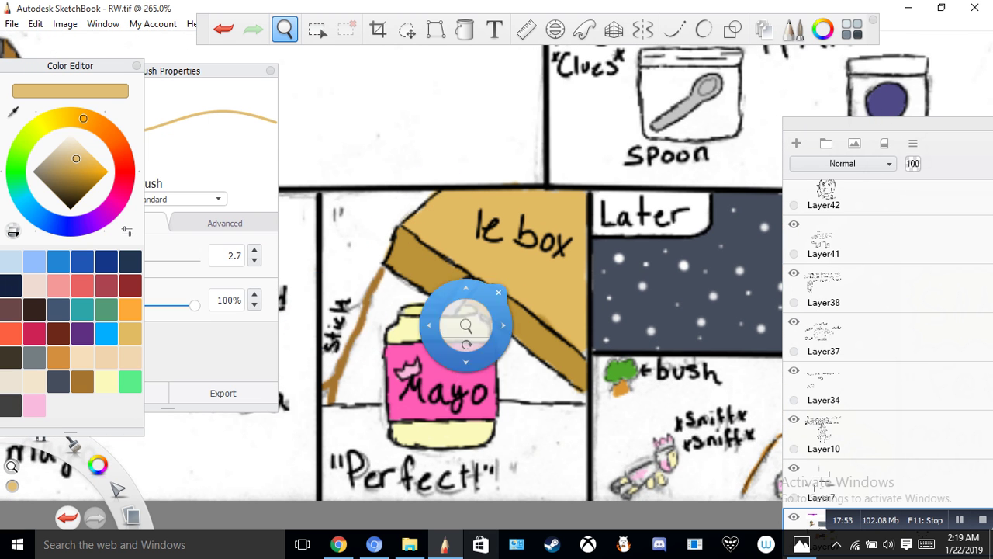
left_click_drag(503, 326, 378, 289)
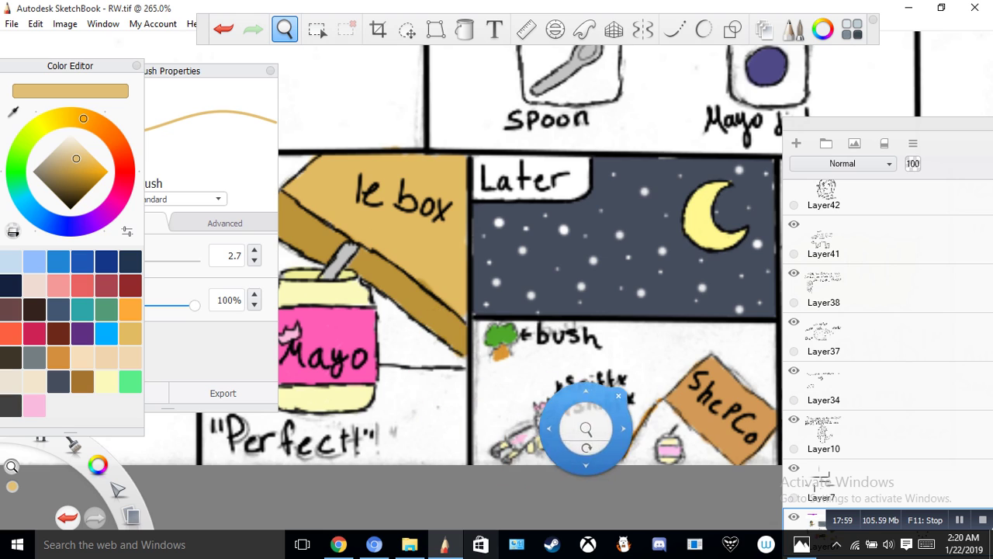
left_click_drag(621, 426, 358, 374)
left_click_drag(559, 333, 787, 286)
left_click_drag(295, 311, 879, 312)
left_click_drag(513, 312, 350, 320)
left_click_drag(558, 262, 571, 448)
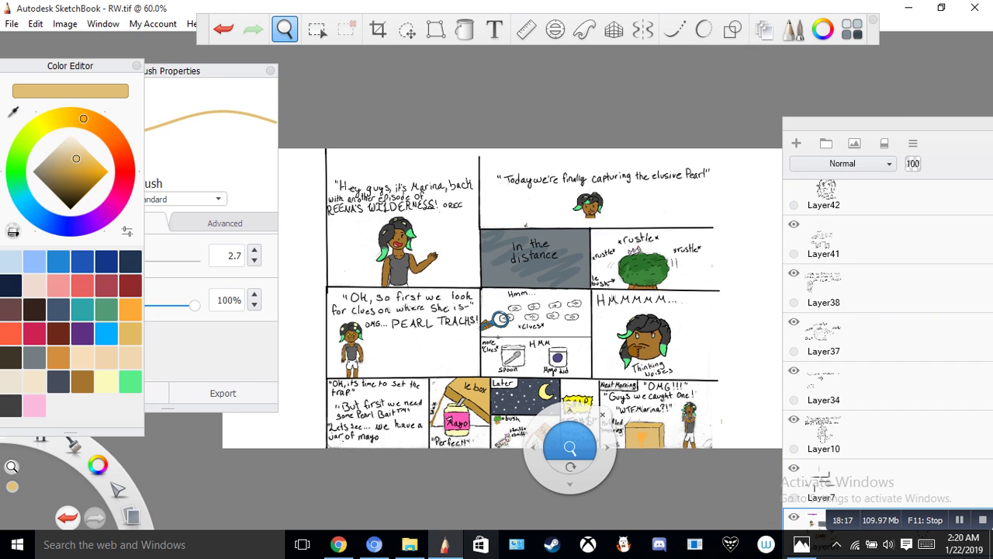
left_click_drag(622, 374, 642, 354)
scroll(574, 430, "up", 4)
scroll(574, 431, "down", 6)
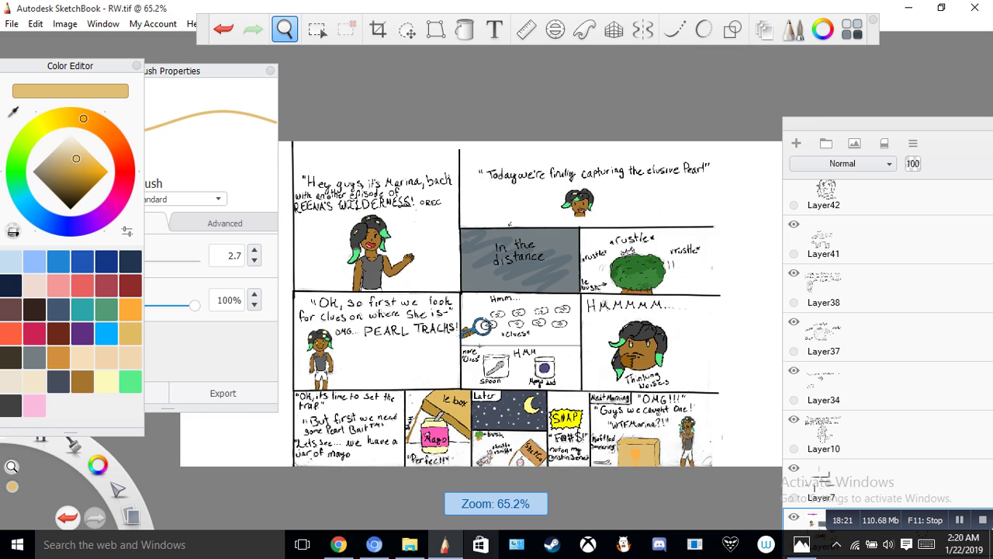
scroll(621, 378, "up", 2)
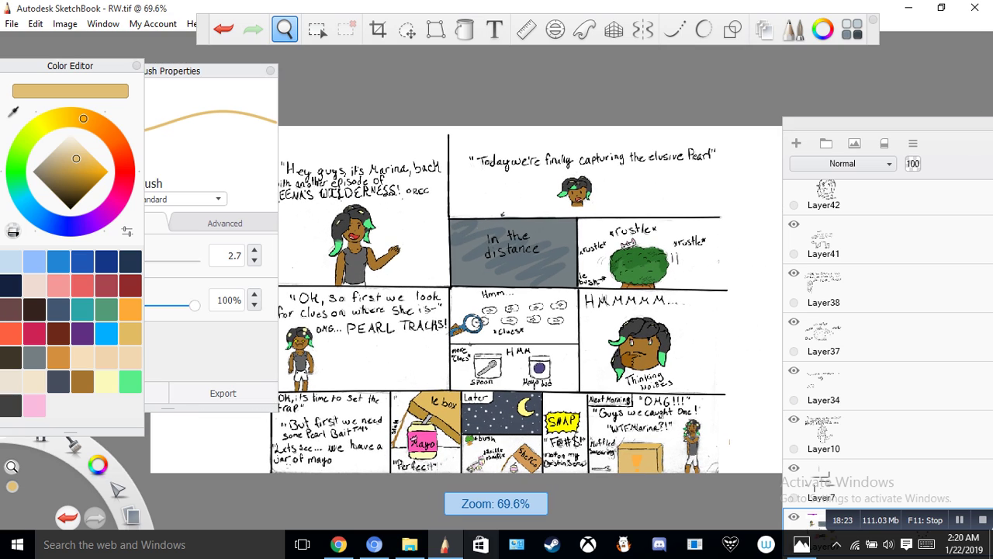
left_click_drag(594, 419, 634, 369)
left_click_drag(621, 326, 568, 496)
left_click_drag(480, 445, 779, 232)
left_click_drag(543, 326, 465, 235)
left_click_drag(730, 168, 494, 206)
Step: Switch the Paintbrush to white at size 5.9 and paint out the smudges around the "Next Morning" caption in the last panel
left_click_drag(416, 197, 394, 285)
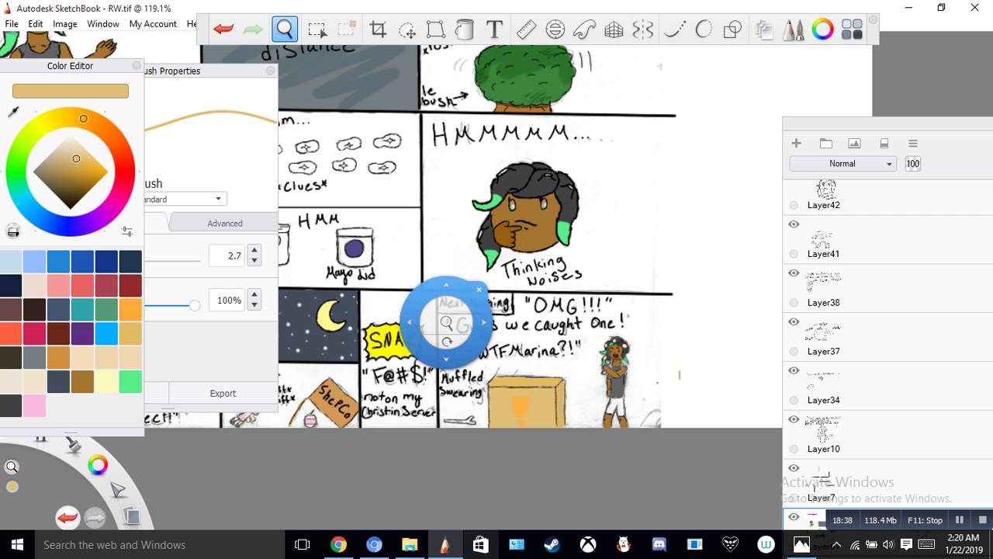
left_click_drag(495, 354, 553, 314)
left_click_drag(483, 281, 444, 193)
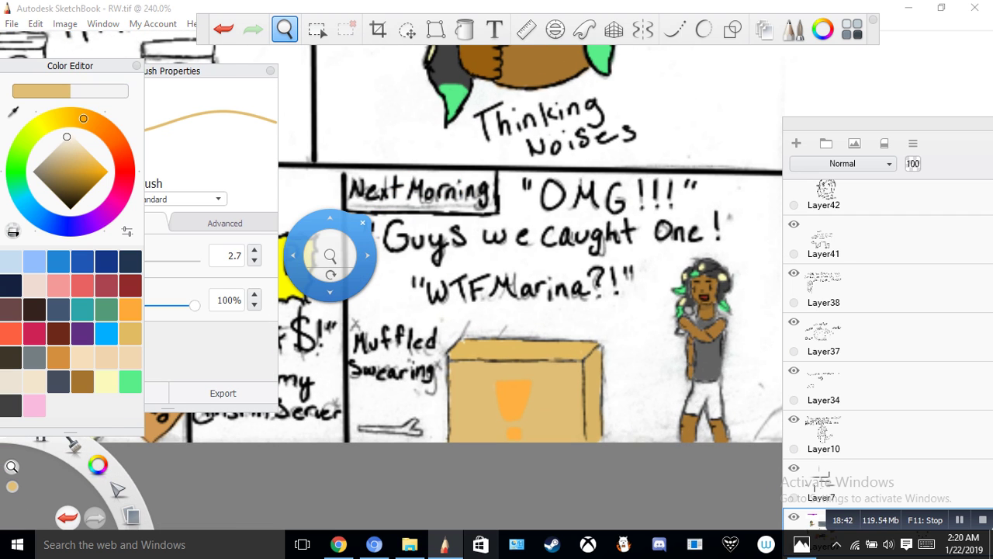
key("e")
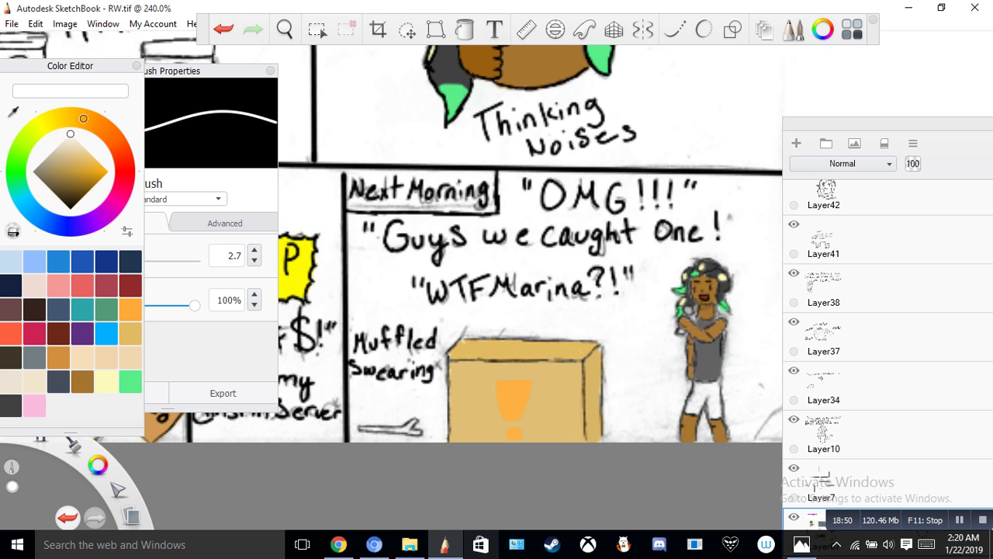
left_click(157, 261)
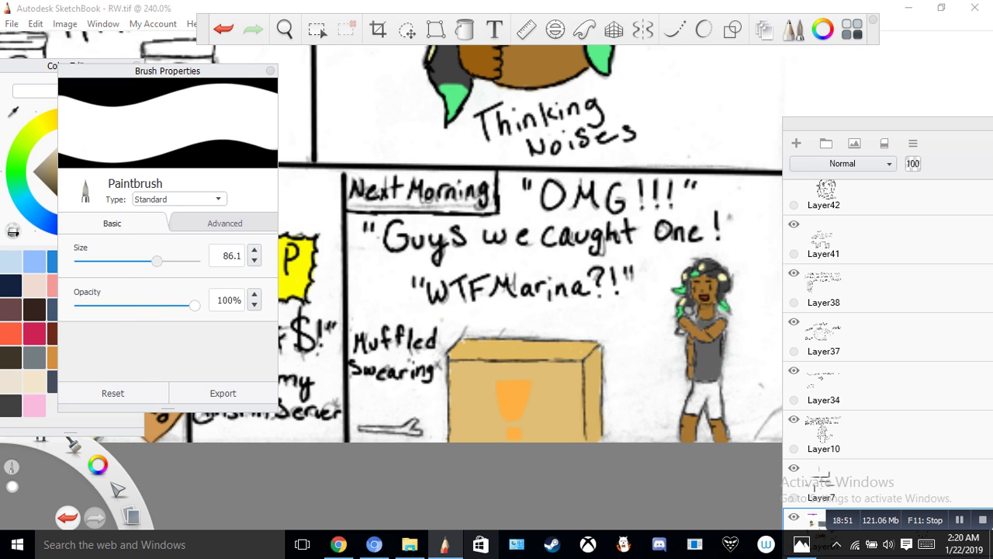
left_click(108, 261)
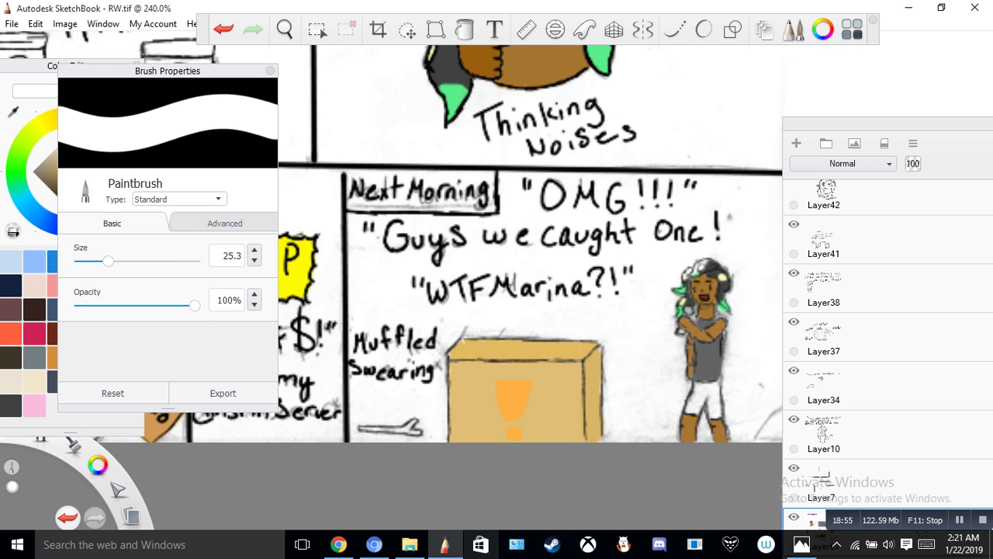
key("ctrl+z")
left_click_drag(108, 262, 87, 261)
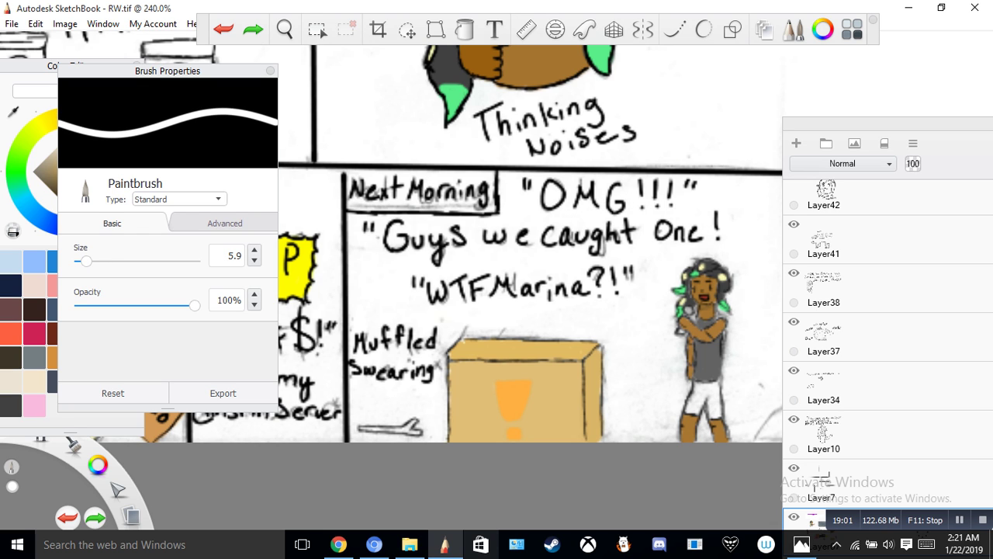
left_click_drag(450, 226, 454, 233)
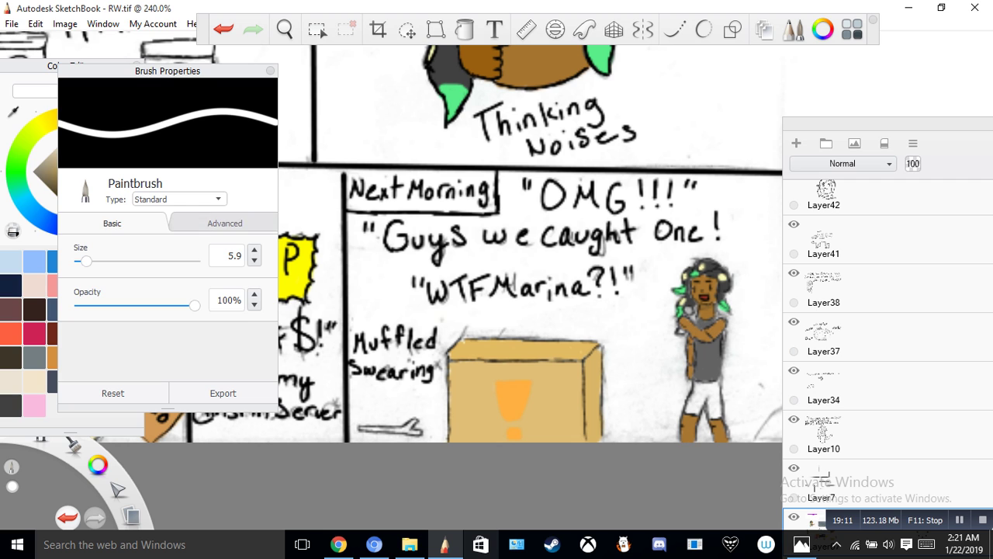
Step: Paint white over the stray marks around the "F@#$!" and "Christin Server" lettering and beneath the wrench
left_click_drag(233, 70, 28, 106)
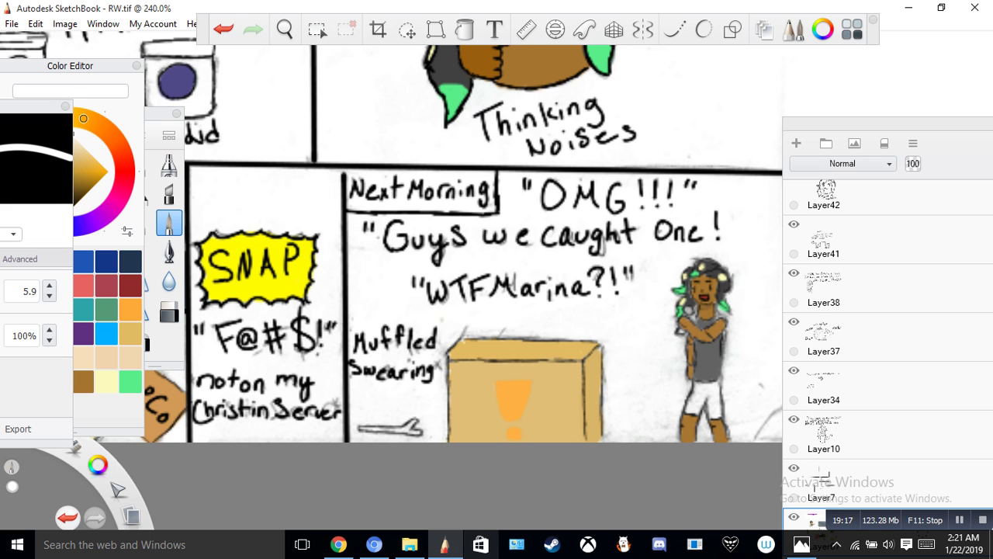
left_click_drag(284, 416, 296, 409)
left_click_drag(326, 405, 340, 395)
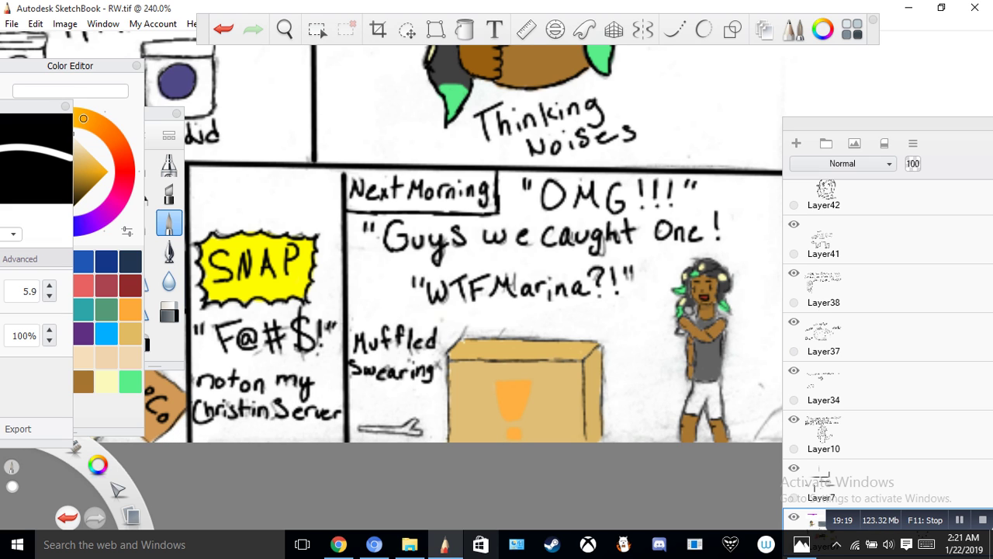
left_click_drag(355, 429, 394, 438)
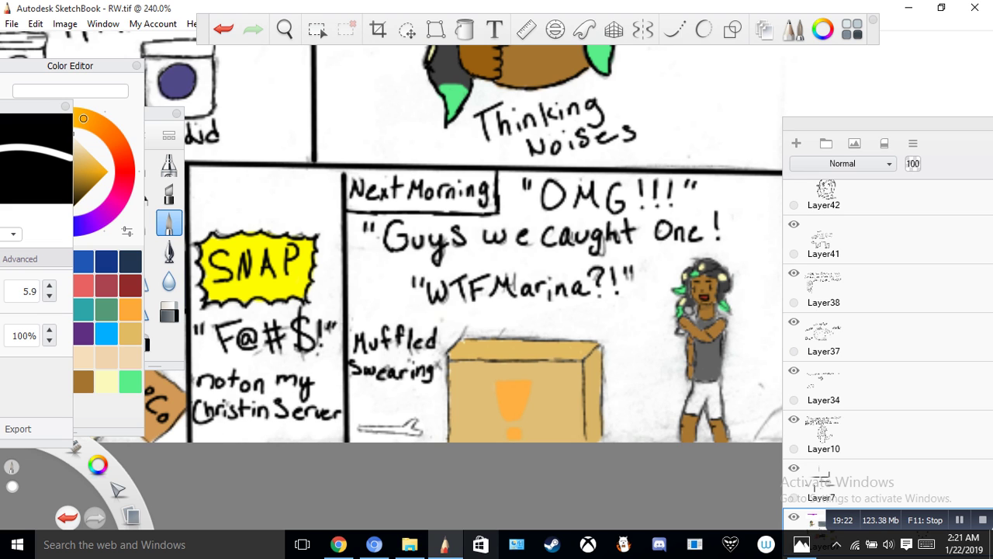
left_click_drag(280, 354, 302, 336)
left_click_drag(318, 321, 319, 347)
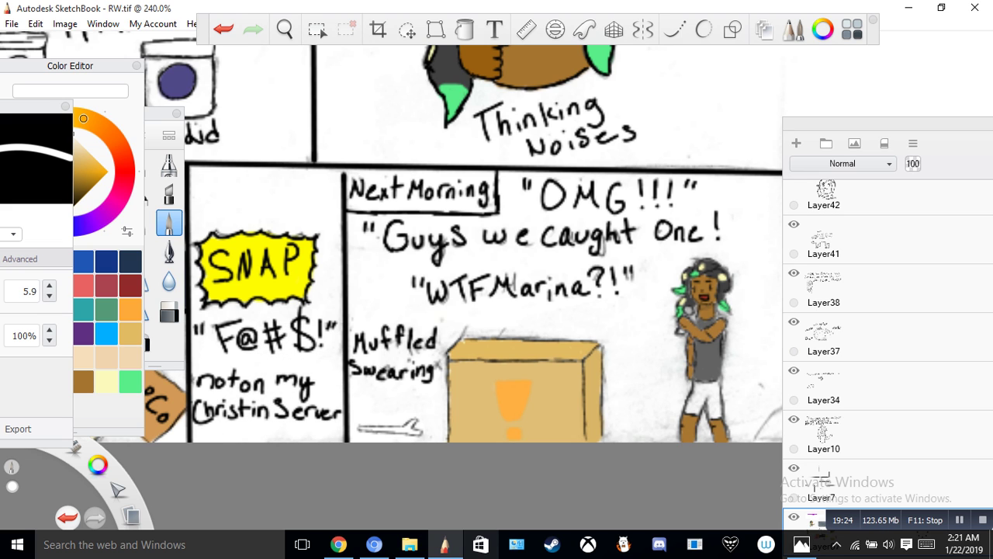
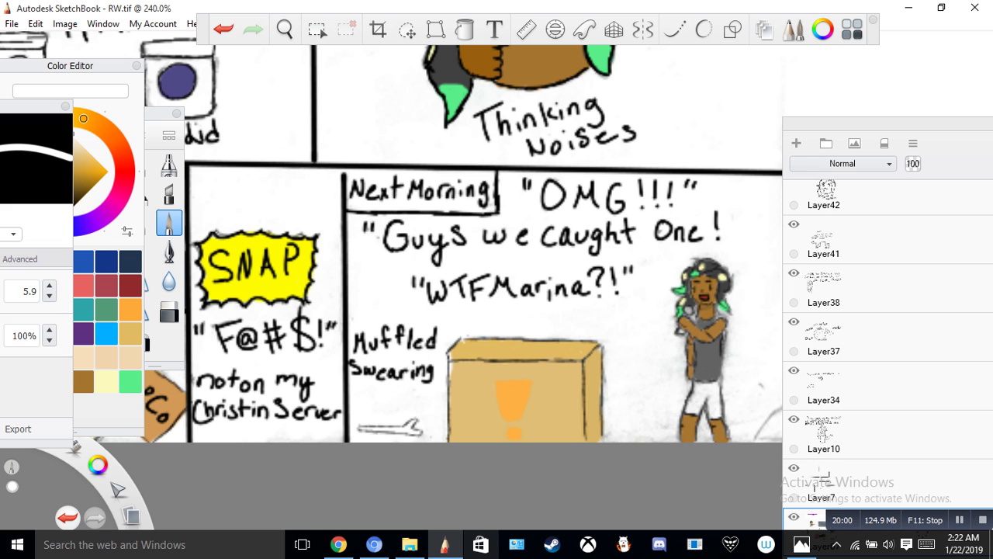
Step: Set the Paintbrush to black at size 1.4 and draw the closing quotation mark after "Guys we caught One!"
left_click(75, 206)
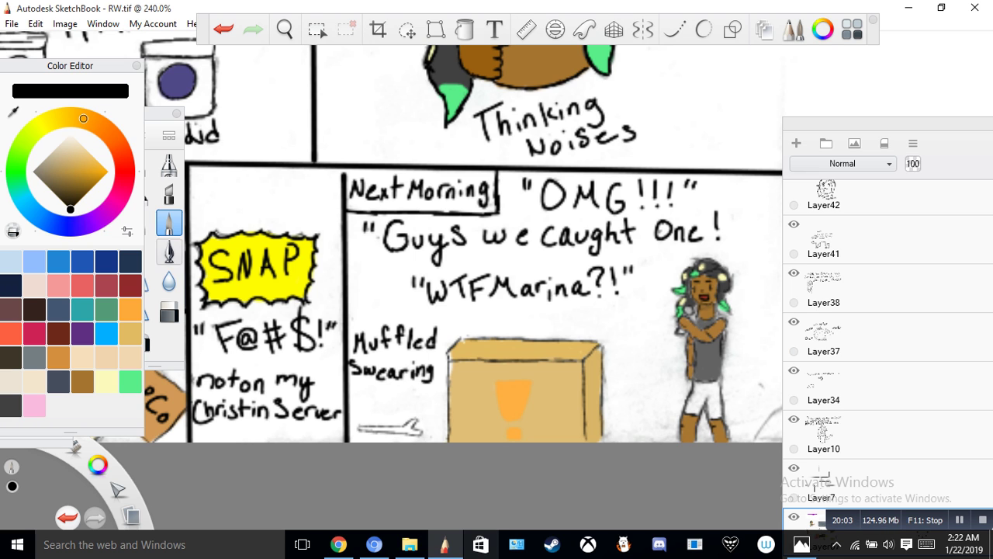
left_click_drag(160, 113, 178, 109)
left_click(157, 130)
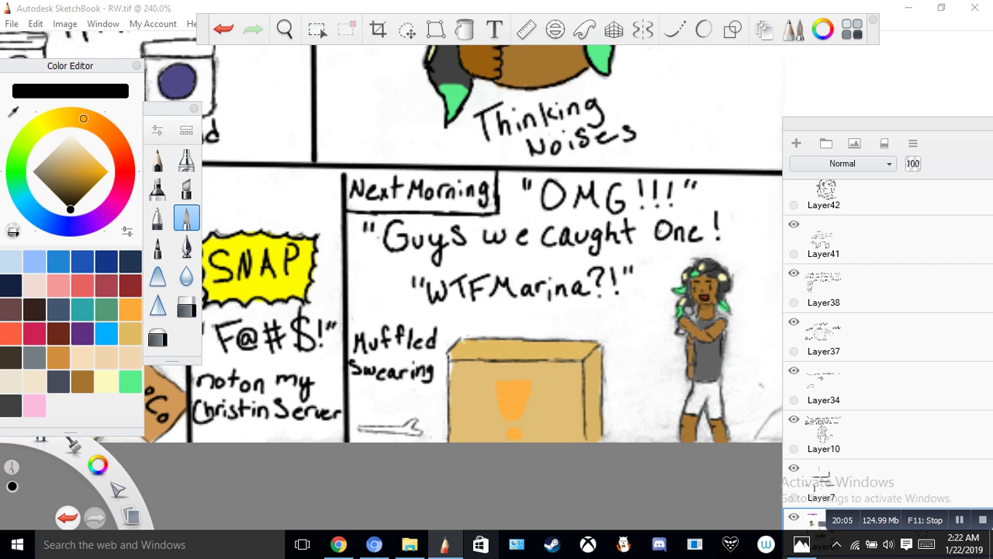
left_click(157, 130)
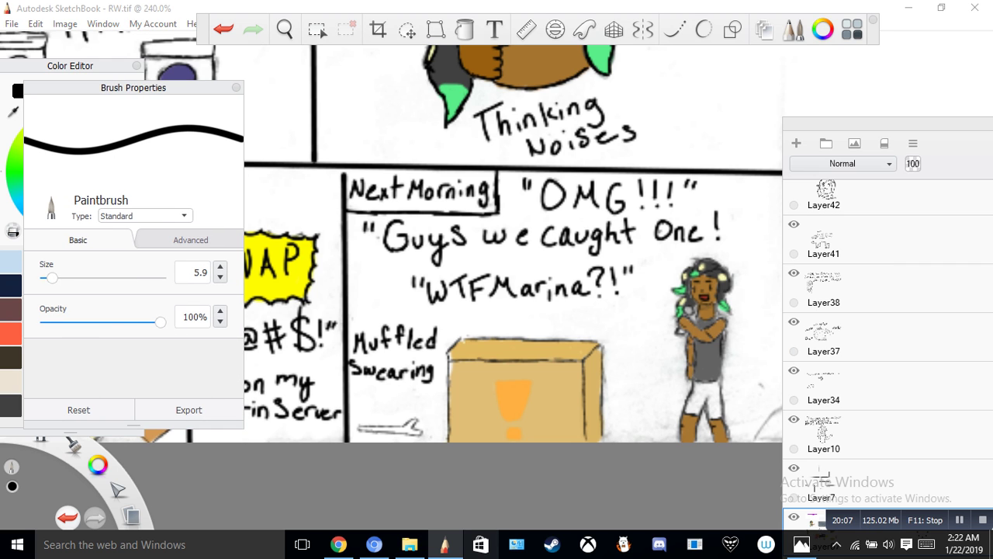
left_click_drag(52, 278, 46, 278)
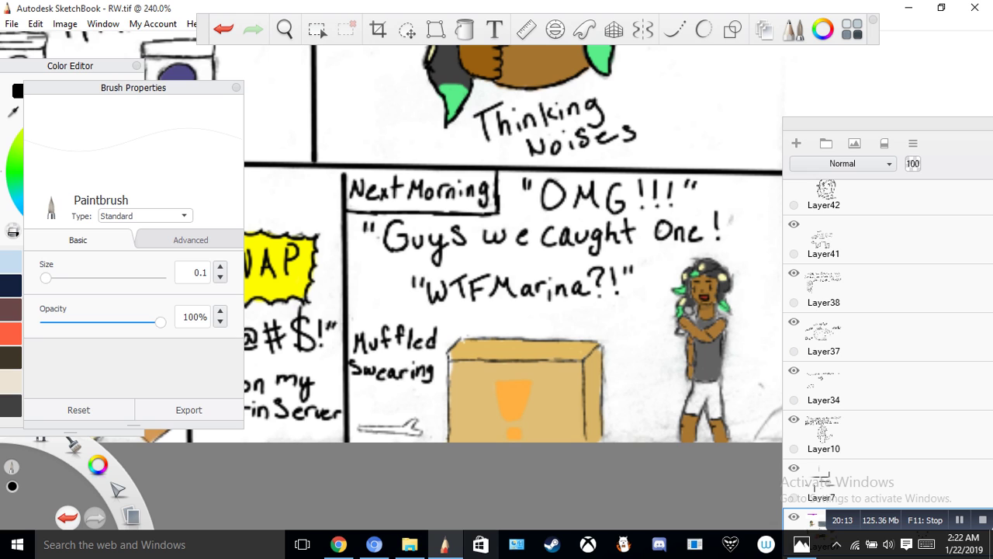
key("ctrl+z")
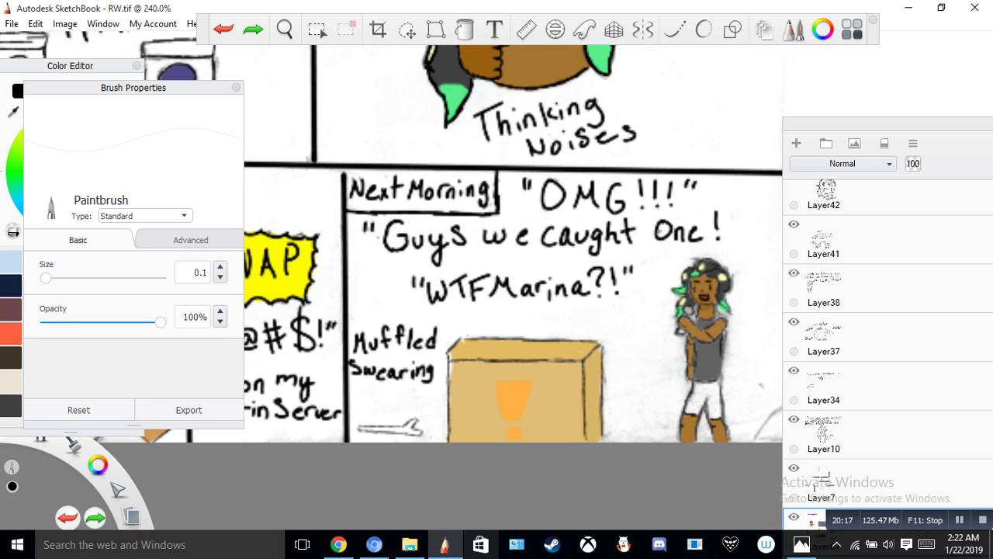
mouse_move(45, 278)
left_mouse_down()
mouse_move(56, 278)
mouse_move(48, 278)
left_mouse_up()
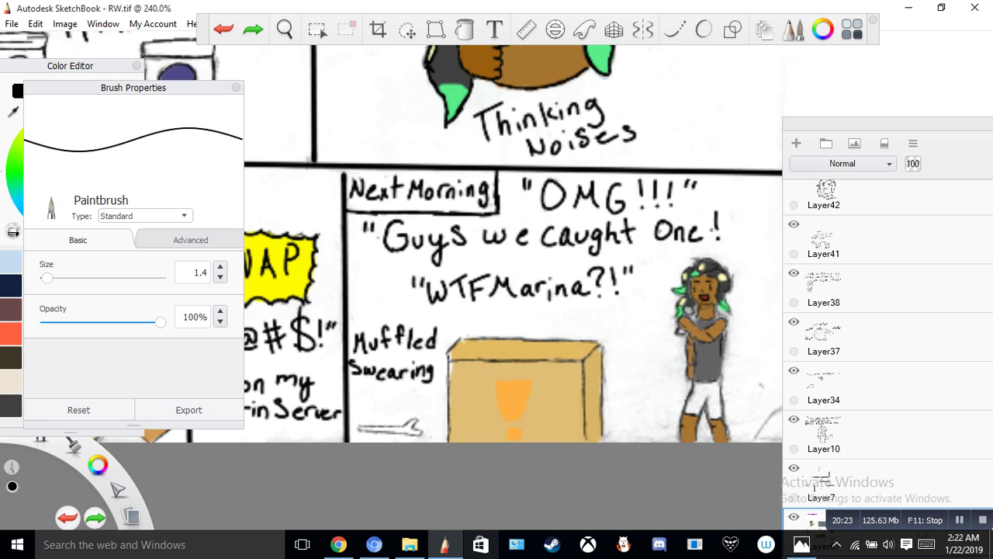
left_click_drag(732, 214, 736, 218)
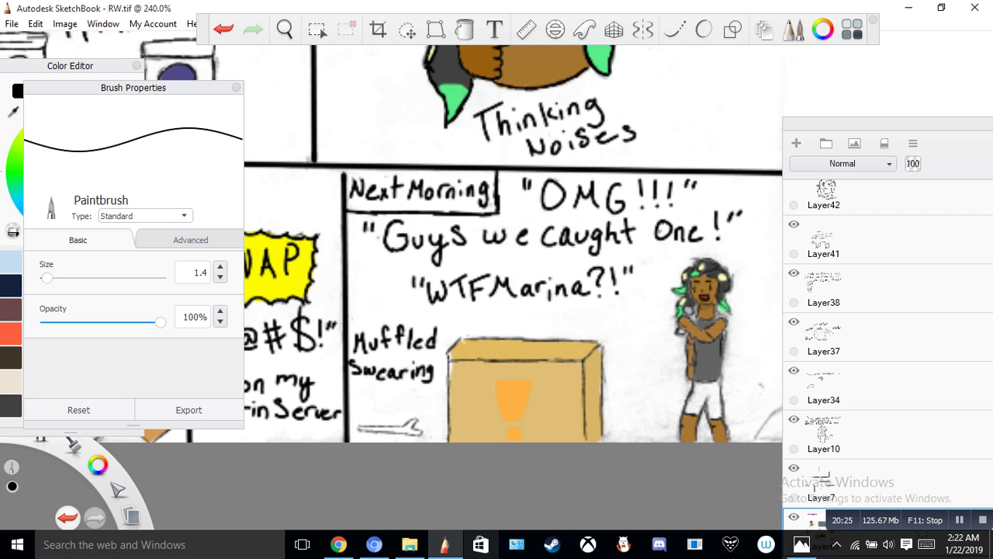
Step: Undo and restore the last stroke of the closing quotation mark after "Guys we caught One!"
key("ctrl+z")
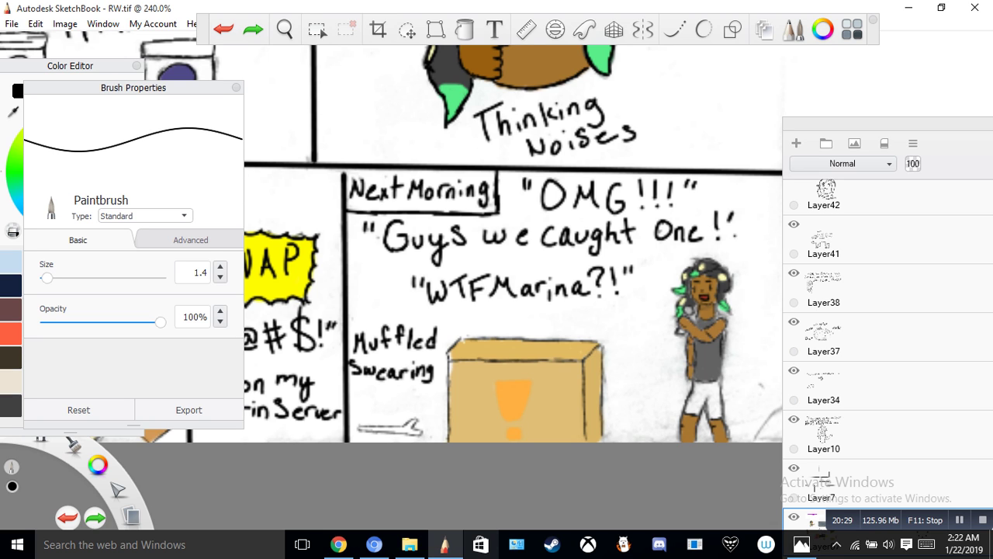
key("ctrl+y")
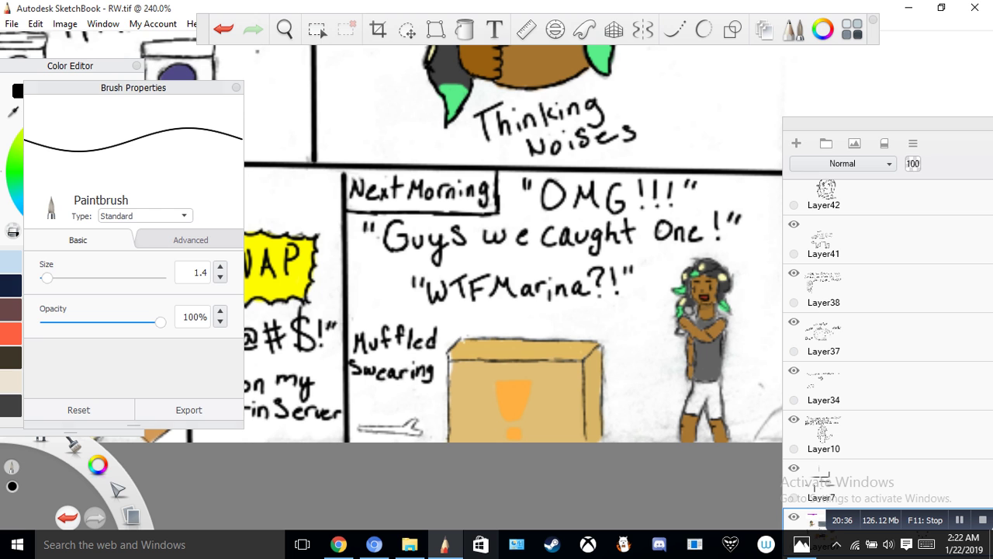
Step: Trace over the faint outline of the wrench-shaped stick beneath "Muffled Swearing" in black at size 1.4
left_click(285, 29)
left_click_drag(375, 343, 466, 343)
left_click_drag(466, 343, 471, 172)
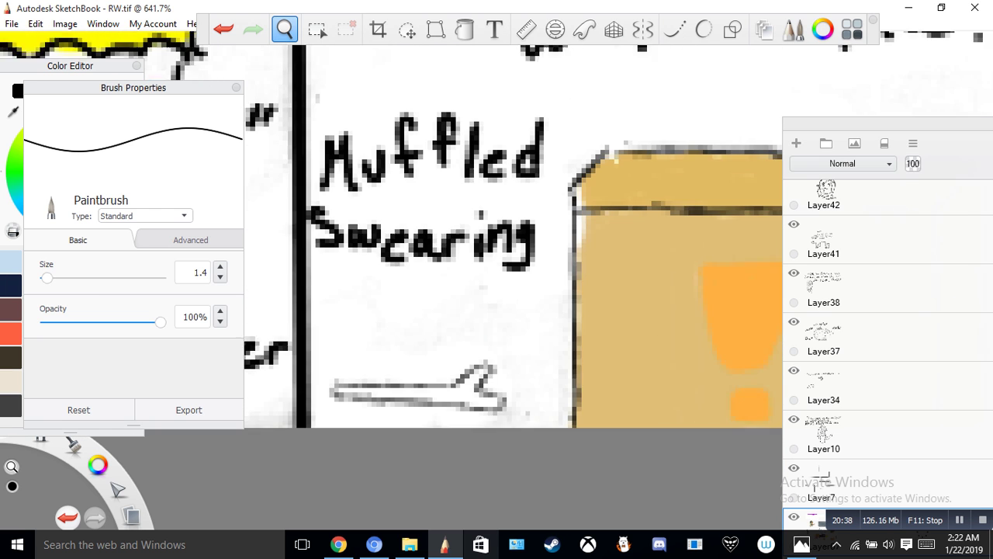
left_click_drag(418, 252, 400, 186)
left_click(436, 262)
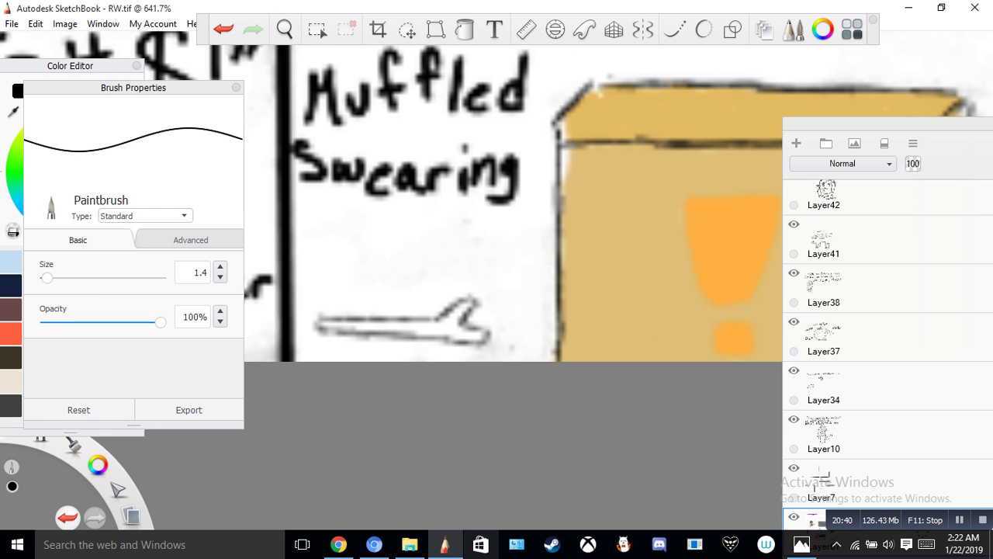
mouse_move(315, 316)
left_mouse_down()
mouse_move(420, 318)
mouse_move(453, 312)
mouse_move(470, 295)
mouse_move(462, 321)
mouse_move(498, 332)
left_mouse_up()
mouse_move(321, 316)
left_mouse_down()
mouse_move(316, 328)
mouse_move(357, 330)
mouse_move(345, 338)
mouse_move(499, 342)
left_mouse_up()
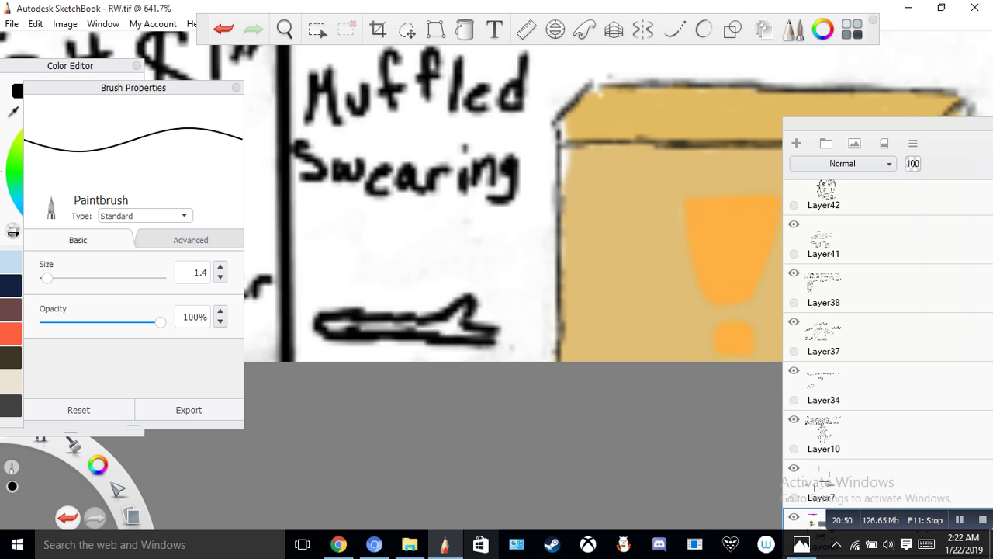
Step: Mix a light brown from the brown swatch and fill the outlined stick beneath "Muffled Swearing" with it
left_click_drag(177, 90, 327, 353)
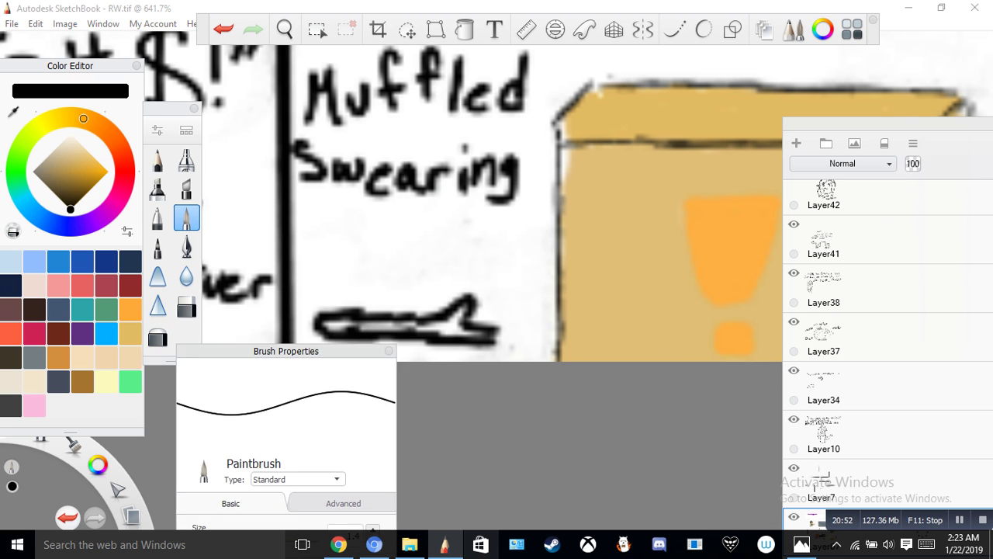
left_click(82, 381)
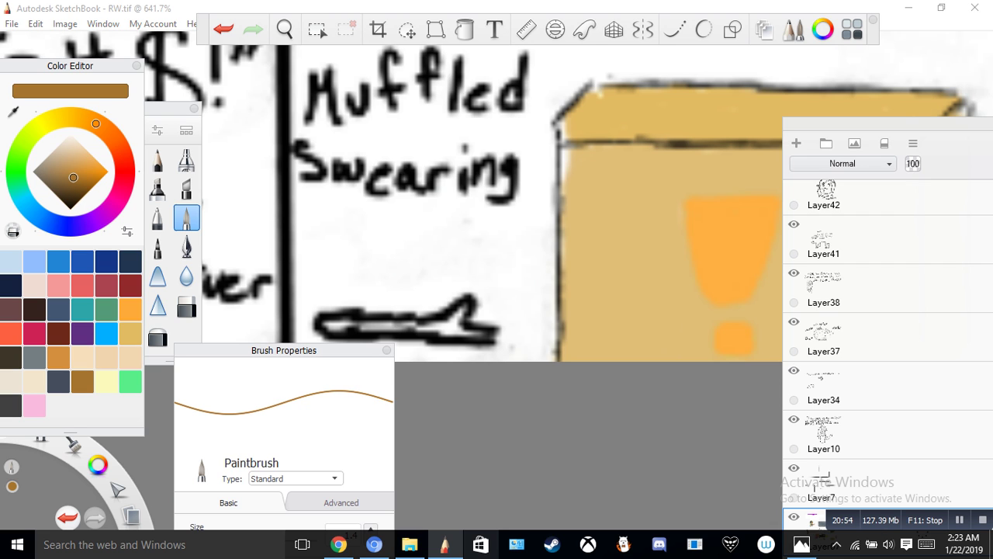
left_click(70, 162)
left_click(66, 165)
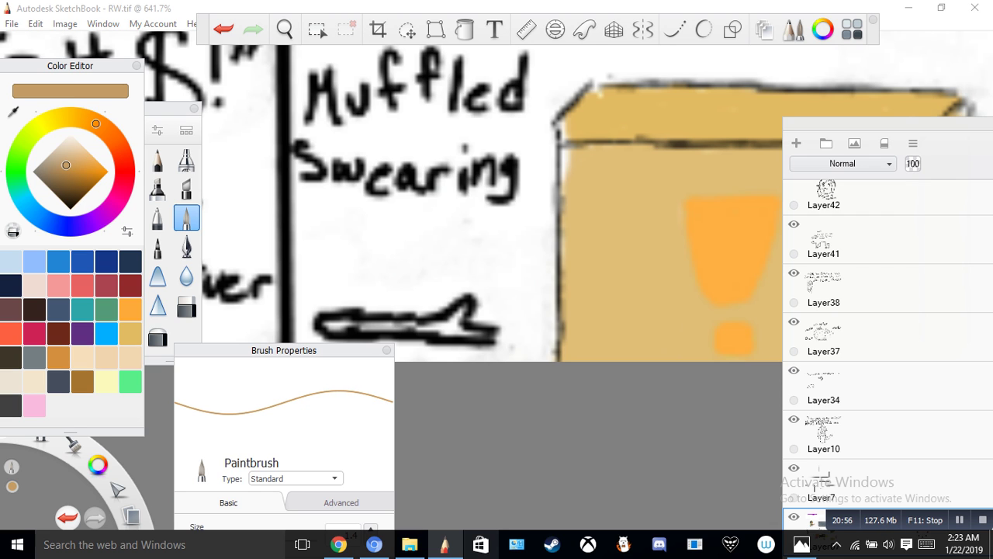
mouse_move(327, 325)
left_mouse_down()
mouse_move(460, 325)
mouse_move(455, 312)
mouse_move(464, 335)
mouse_move(480, 329)
mouse_move(428, 332)
mouse_move(388, 319)
mouse_move(318, 326)
left_mouse_up()
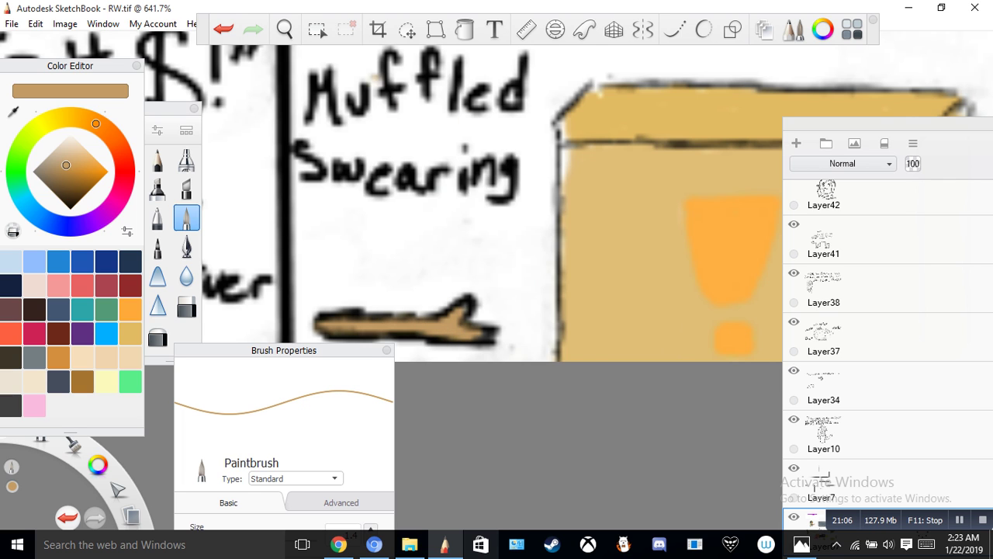
Step: Examine the lower rows of the comic, from the trap panels to the last panel, for unfinished areas
left_click(285, 29)
left_click_drag(310, 136, 39, 38)
left_click_drag(303, 232, 338, 384)
left_click_drag(335, 340, 353, 334)
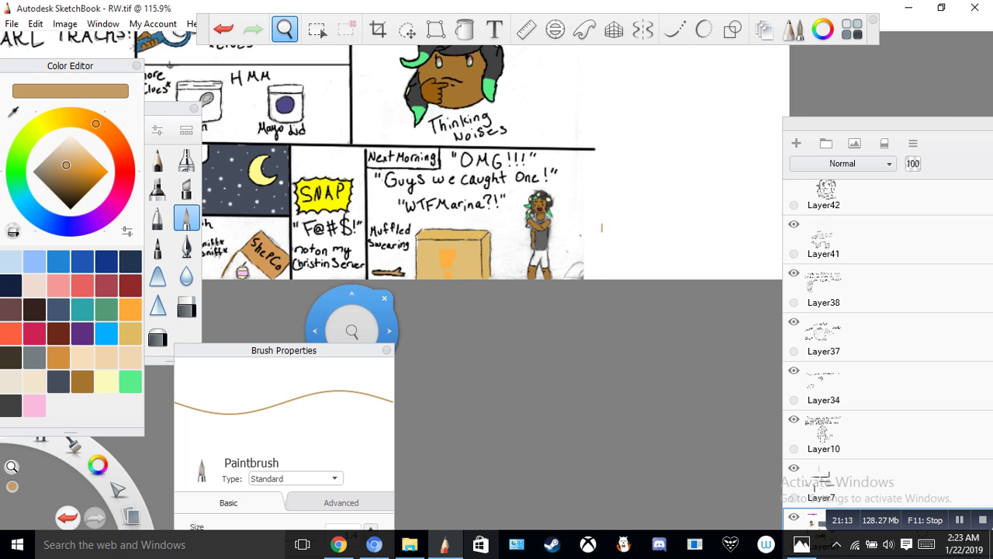
left_click_drag(314, 207, 465, 229)
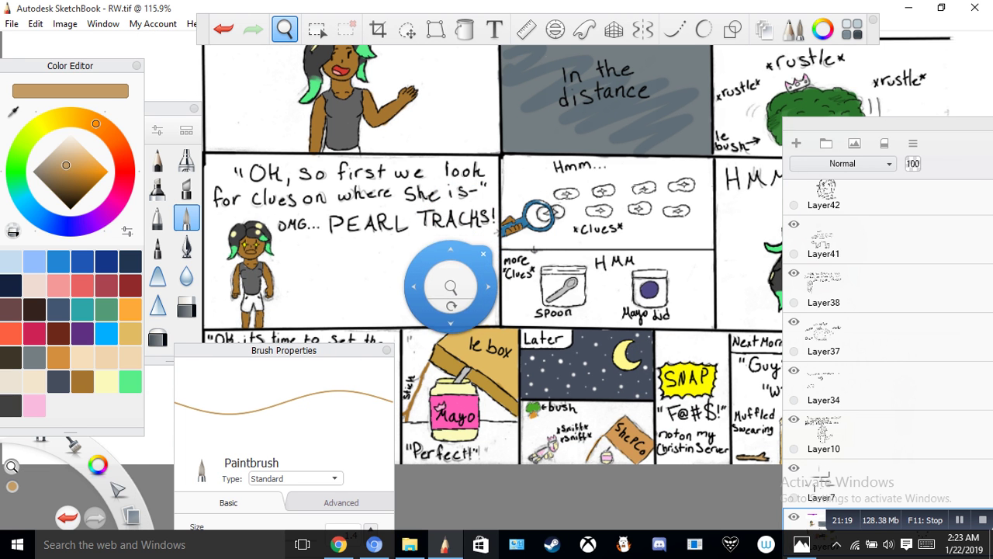
left_click_drag(450, 319, 525, 166)
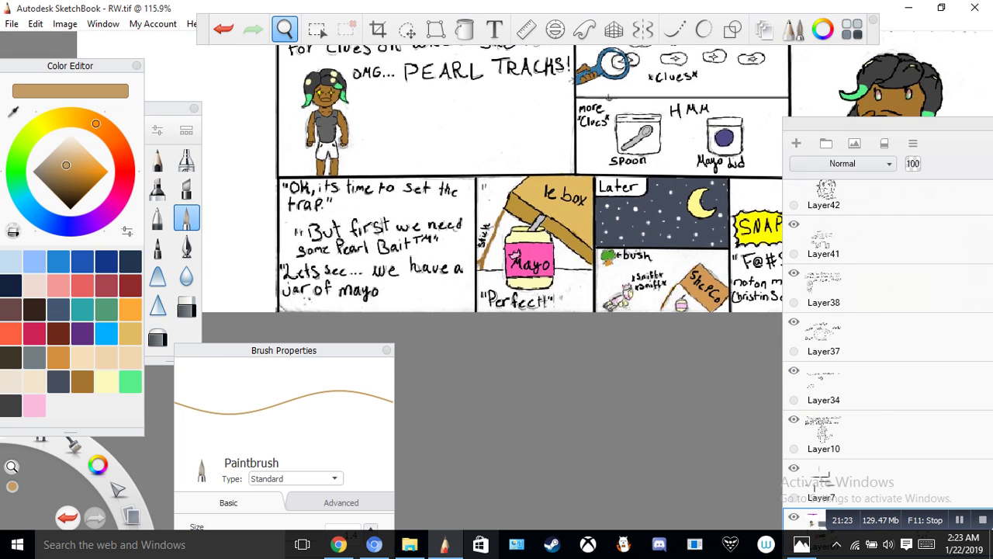
left_click_drag(610, 98, 225, 118)
left_click_drag(425, 233, 320, 171)
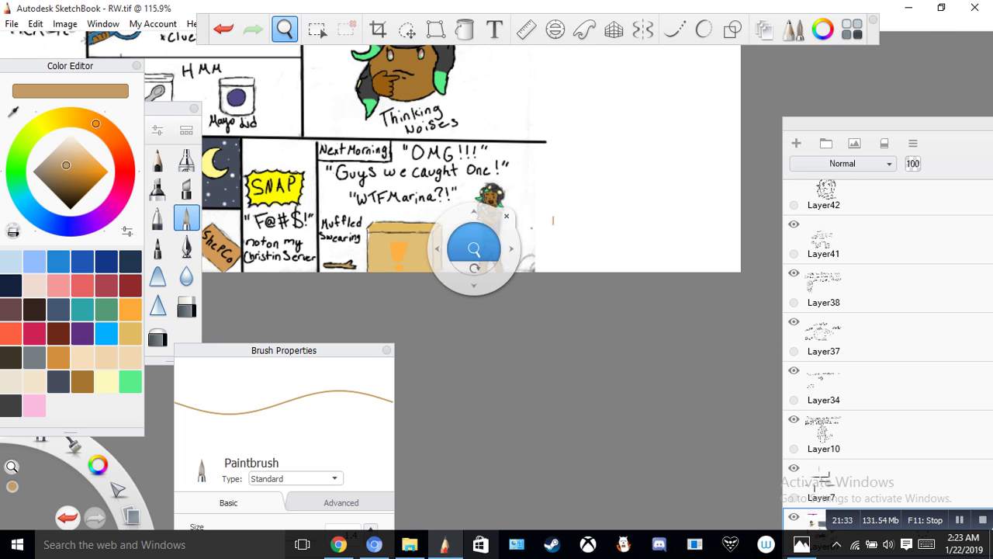
Step: Set the Paintbrush to white at size 15.0 and paint out the curved line and smudges beside the standing character in the last panel
left_click_drag(465, 228, 452, 164)
left_click_drag(63, 143, 69, 133)
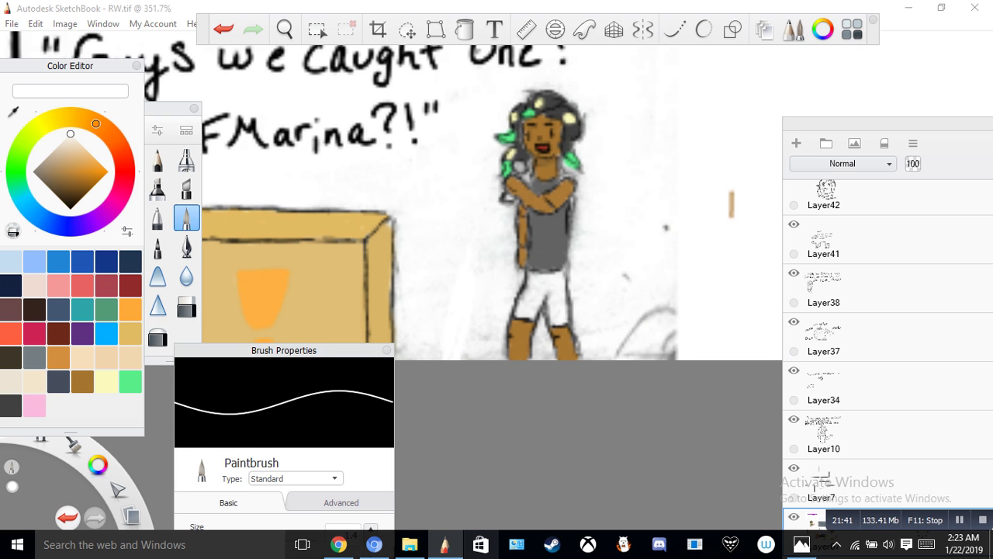
left_click_drag(284, 350, 289, 200)
mouse_move(201, 389)
left_mouse_down()
mouse_move(240, 390)
mouse_move(217, 389)
left_mouse_up()
mouse_move(627, 346)
left_mouse_down()
mouse_move(674, 333)
mouse_move(643, 353)
mouse_move(666, 228)
left_mouse_up()
key("ctrl+z")
left_click_drag(582, 225, 578, 249)
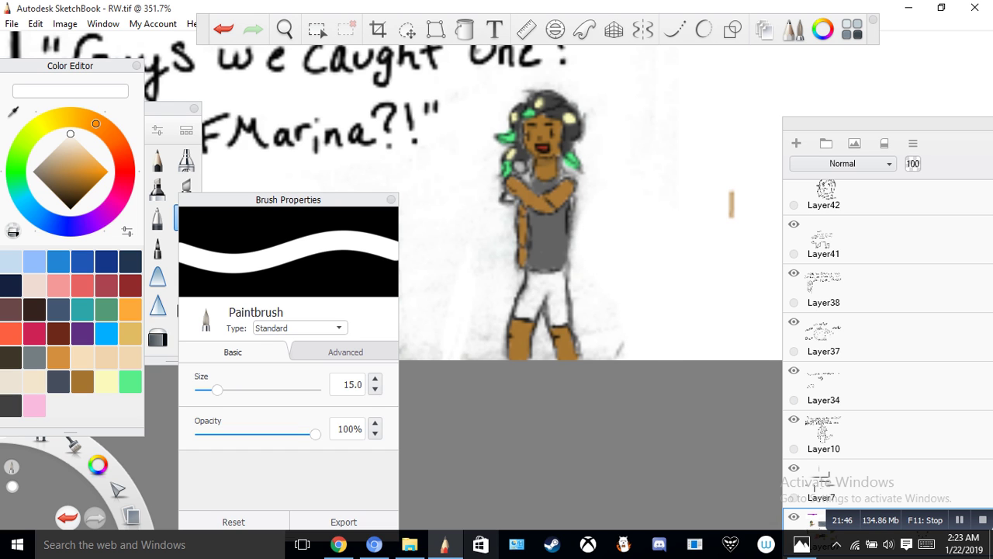
left_click_drag(638, 325, 630, 330)
left_click_drag(504, 320, 527, 292)
key("ctrl+z")
Step: Reduce the Paintbrush size to 7.9 and paint out the smudges between the box and the character and around the character's feet
left_click_drag(218, 391, 208, 391)
left_click_drag(288, 199, 167, 206)
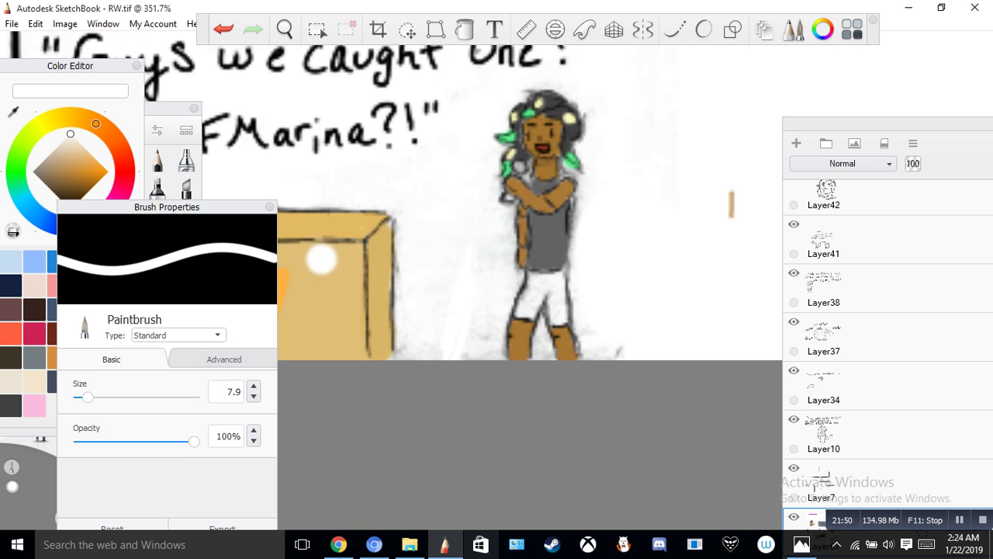
mouse_move(472, 329)
left_mouse_down()
mouse_move(470, 345)
mouse_move(492, 342)
mouse_move(489, 357)
left_mouse_up()
left_click_drag(483, 268, 492, 242)
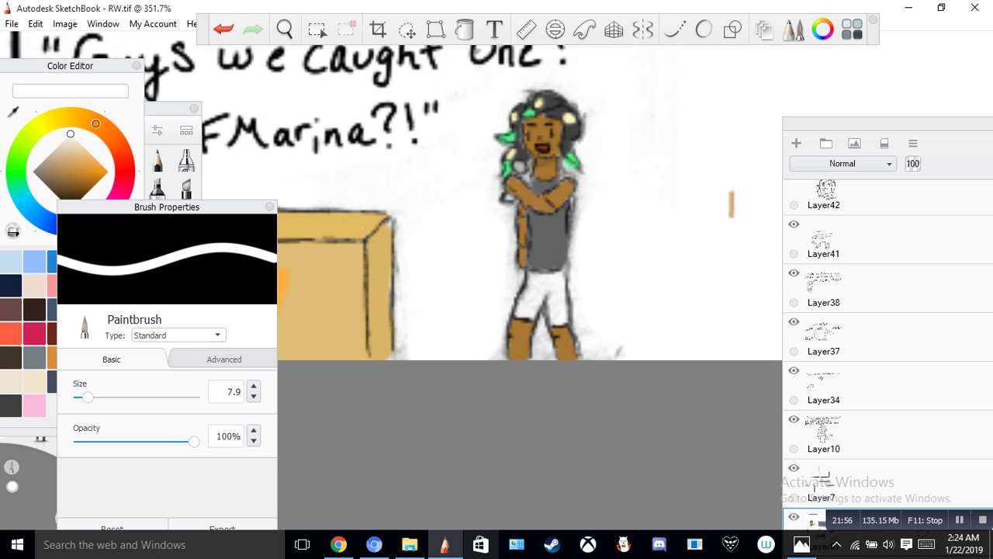
left_click_drag(399, 262, 399, 282)
left_click_drag(407, 345, 395, 355)
left_click_drag(502, 352, 494, 358)
left_click_drag(621, 349, 596, 357)
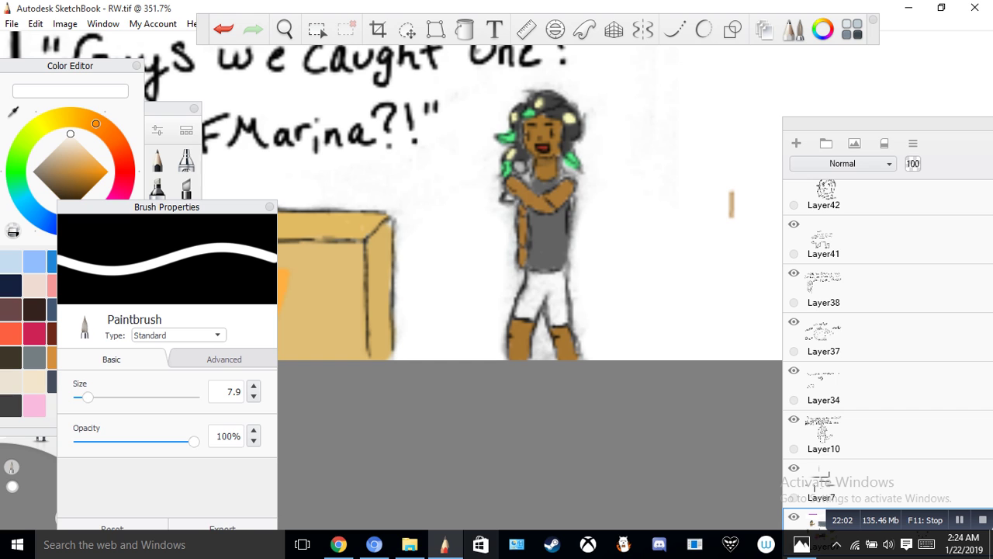
Step: Paint white over the stray marks around the standing character's hair
mouse_move(591, 125)
left_mouse_down()
mouse_move(571, 96)
mouse_move(535, 87)
left_mouse_up()
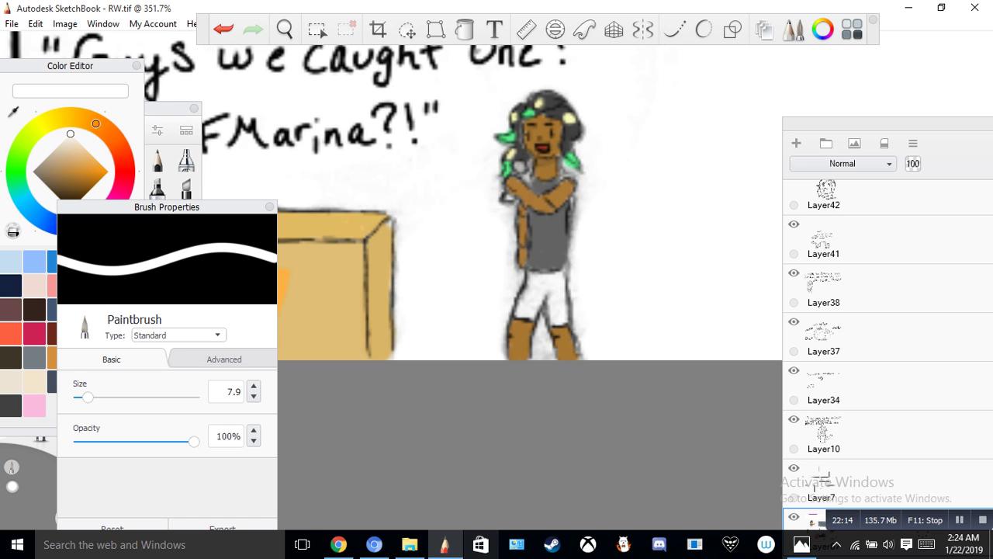
left_click_drag(571, 259, 562, 290)
key("ctrl+z")
Step: Sample the tan of the box lid as the brush colour for touching up its corner
left_click(285, 30)
left_click_drag(327, 80, 467, 361)
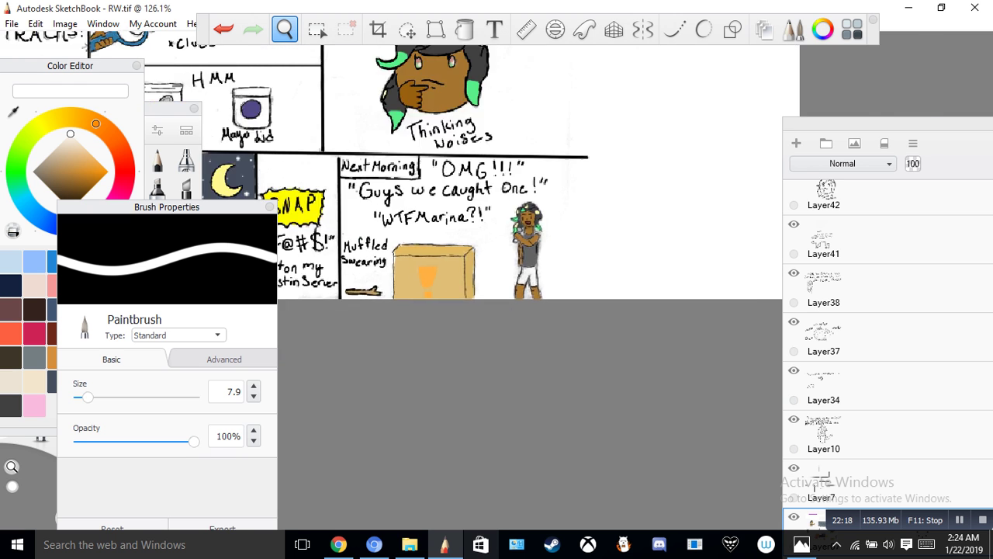
left_click_drag(487, 298, 621, 362)
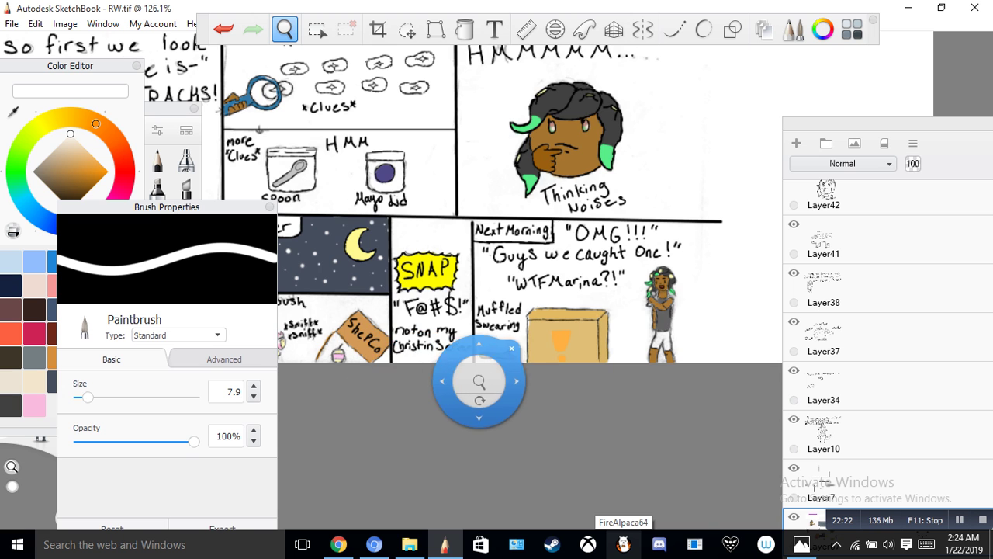
left_click_drag(516, 372, 518, 119)
left_click_drag(520, 139, 371, 337)
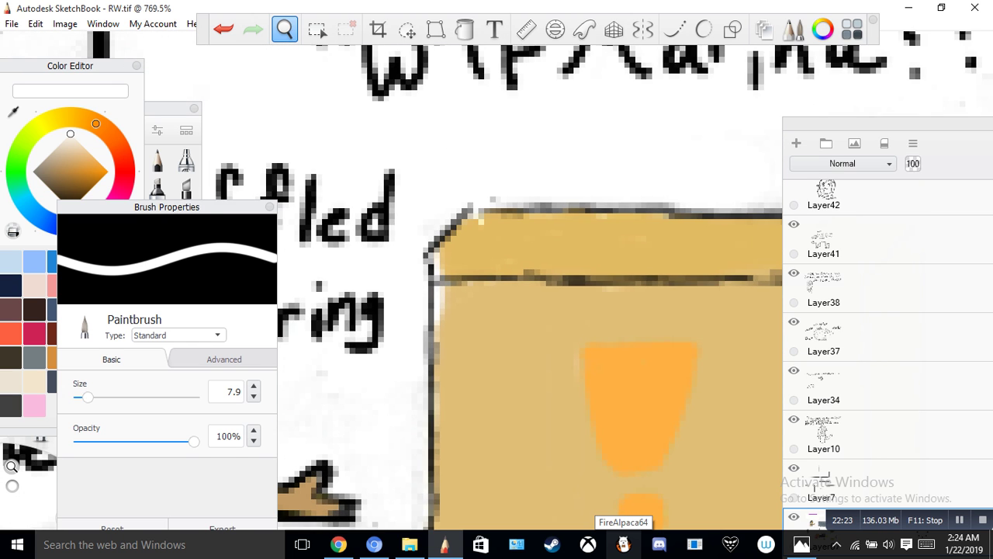
left_click(13, 111)
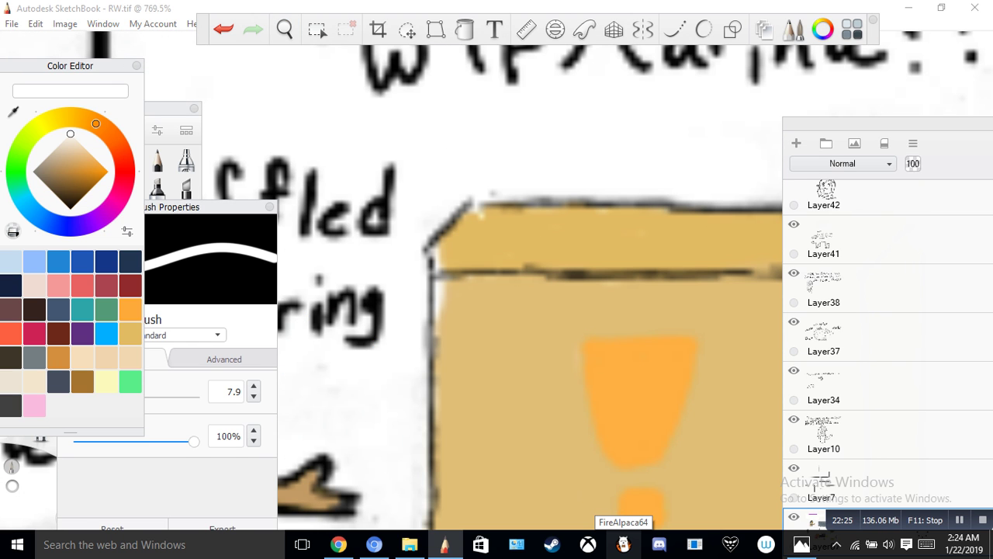
left_click(478, 221)
left_click_drag(444, 242, 444, 262)
left_click_drag(427, 248, 426, 274)
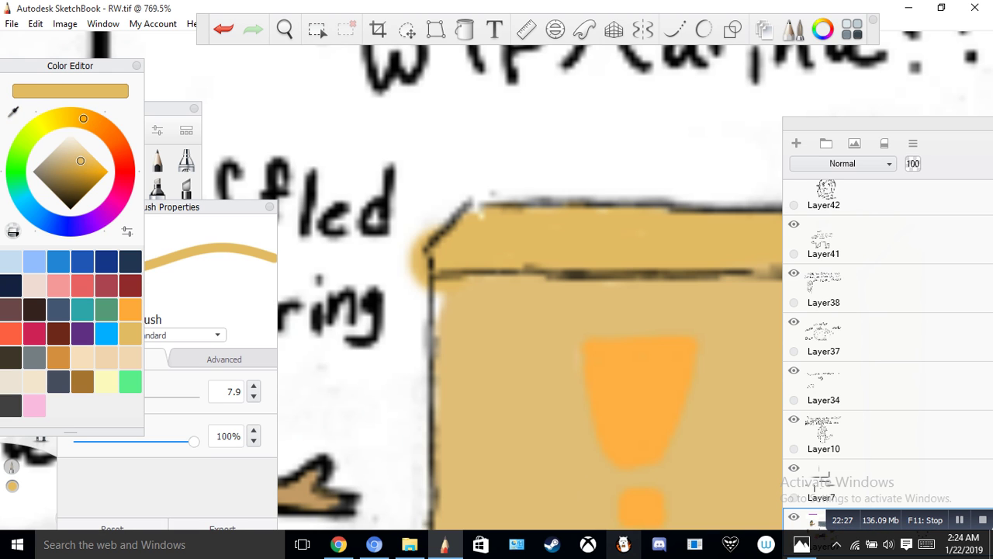
key("ctrl+z")
key("ctrl+z")
key("ctrl+y")
key("ctrl+z")
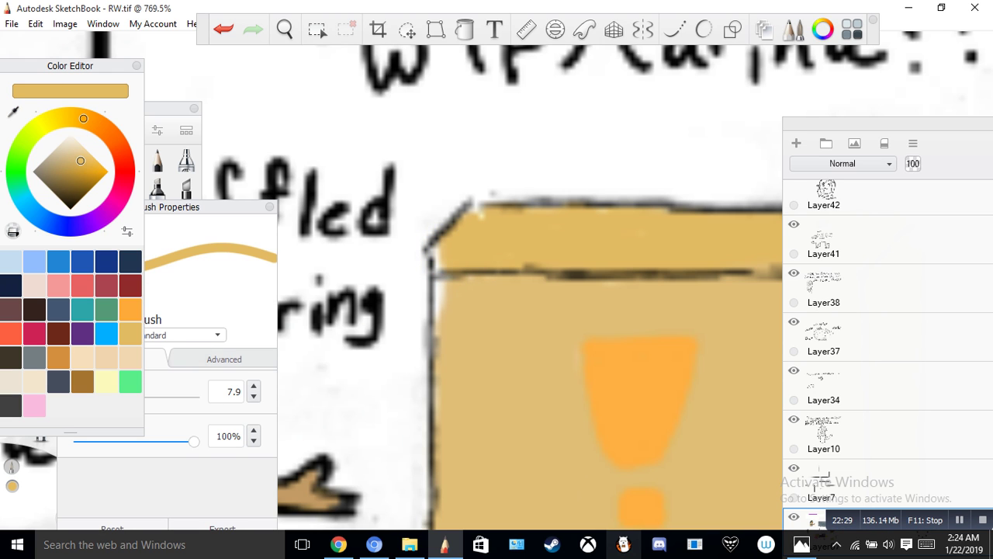
Step: Set the Paintbrush size to 1.4 and fill the white gaps at the corners of the box lid with its tan
left_click(235, 392)
left_click_drag(87, 397, 81, 398)
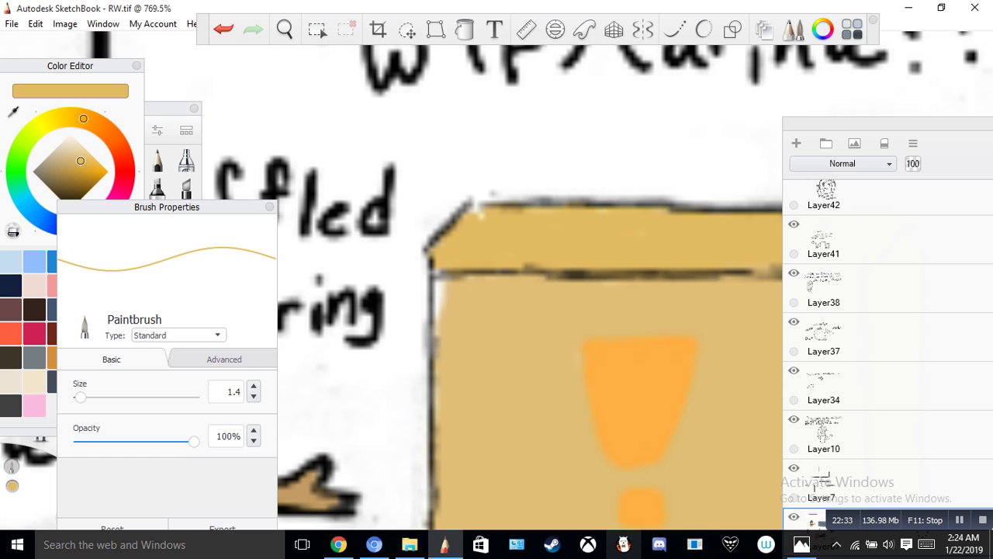
mouse_move(481, 216)
left_mouse_down()
mouse_move(484, 206)
mouse_move(472, 208)
left_mouse_up()
left_click_drag(523, 205, 564, 203)
left_click(291, 59)
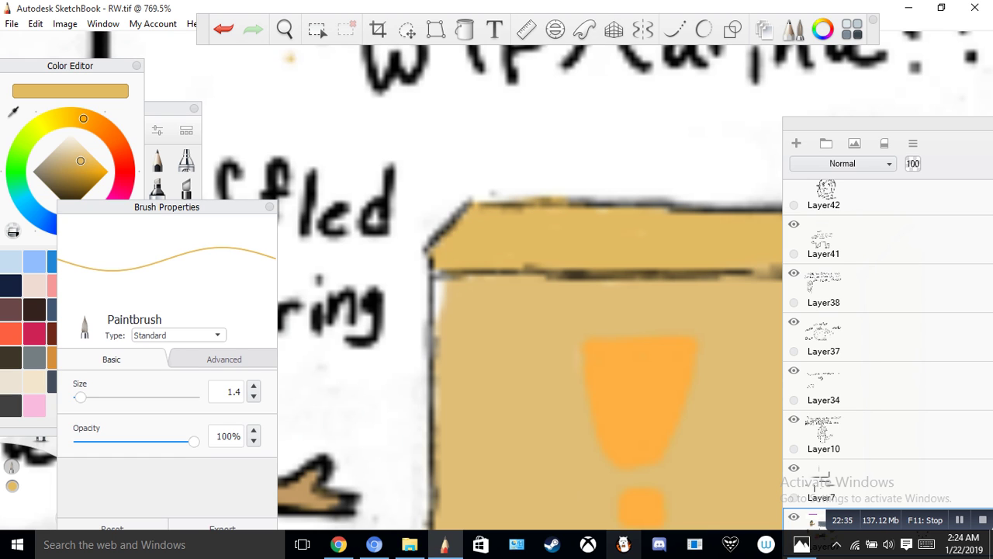
left_click(223, 29)
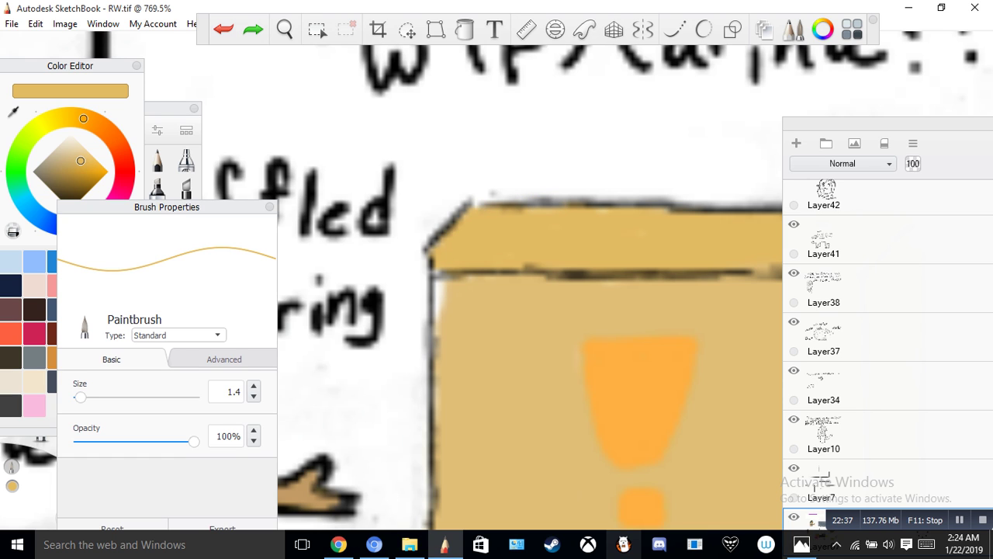
Step: Sample the tan of the box's front face and fill the white gap along its left edge
left_click(603, 210)
left_click(69, 66)
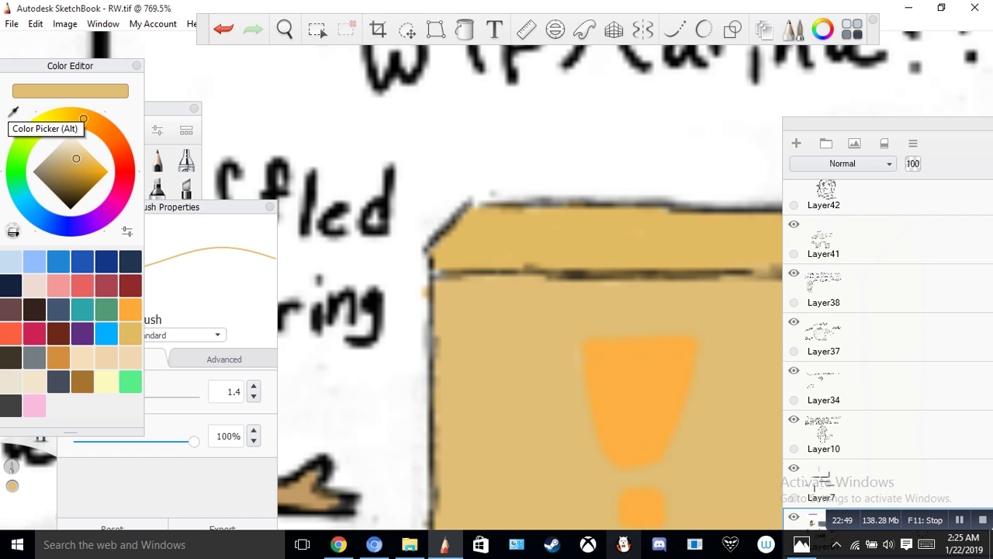
key("ctrl+z")
Step: Set the Paintbrush to near-black and draw a small arrow pointing at the panel border below "REC" in the first panel
left_click(284, 29)
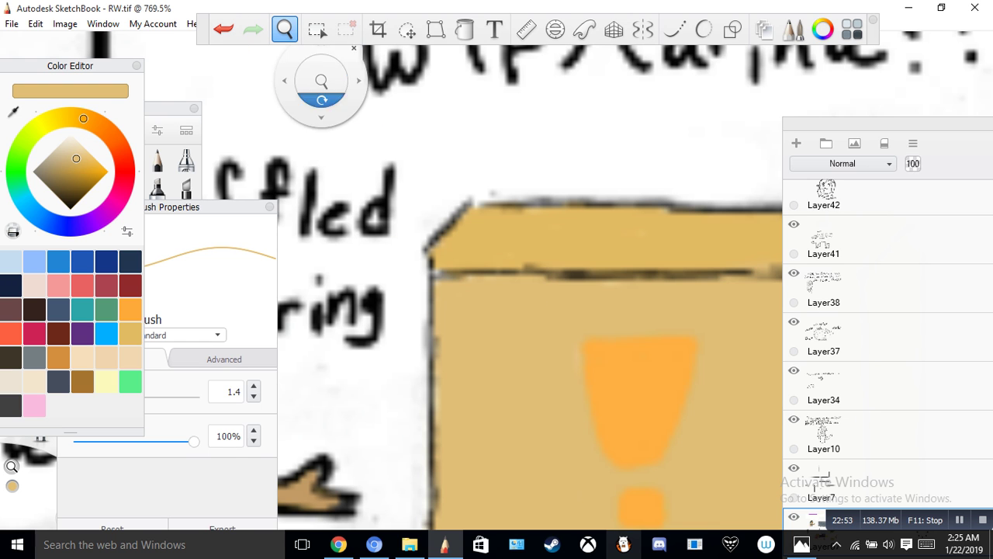
left_click_drag(326, 99, 171, 190)
left_click_drag(382, 234, 436, 423)
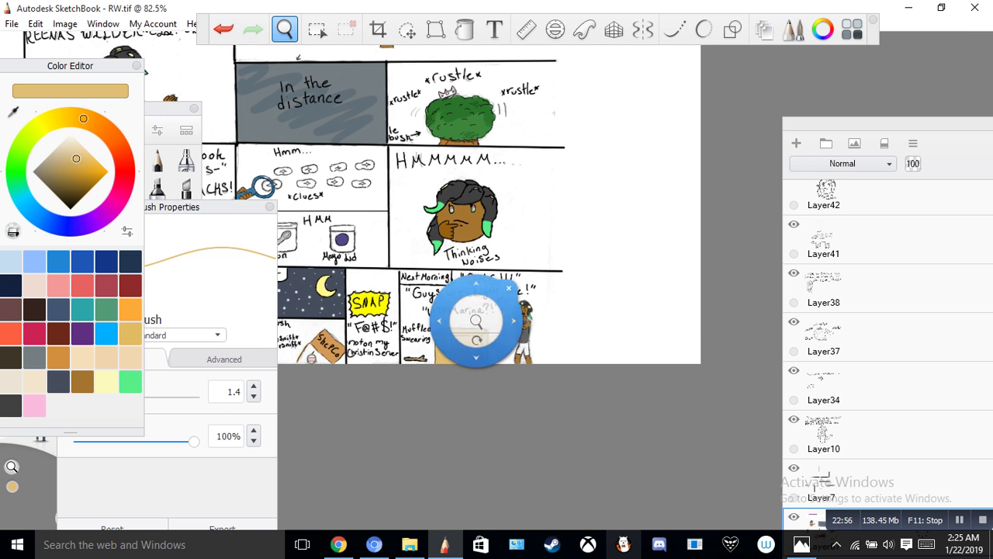
left_click_drag(617, 320, 727, 476)
key("space")
left_click_drag(566, 399, 665, 382)
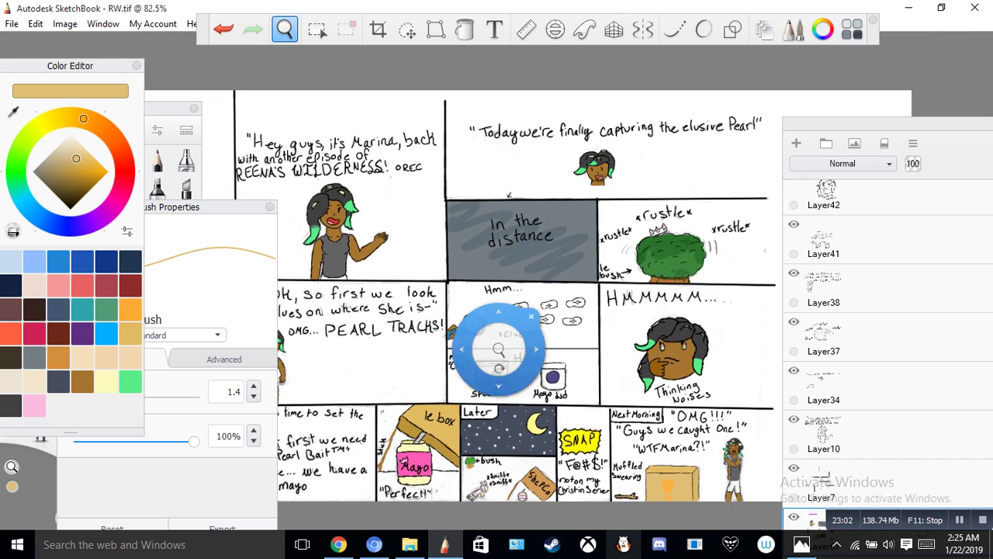
left_click_drag(363, 326, 322, 218)
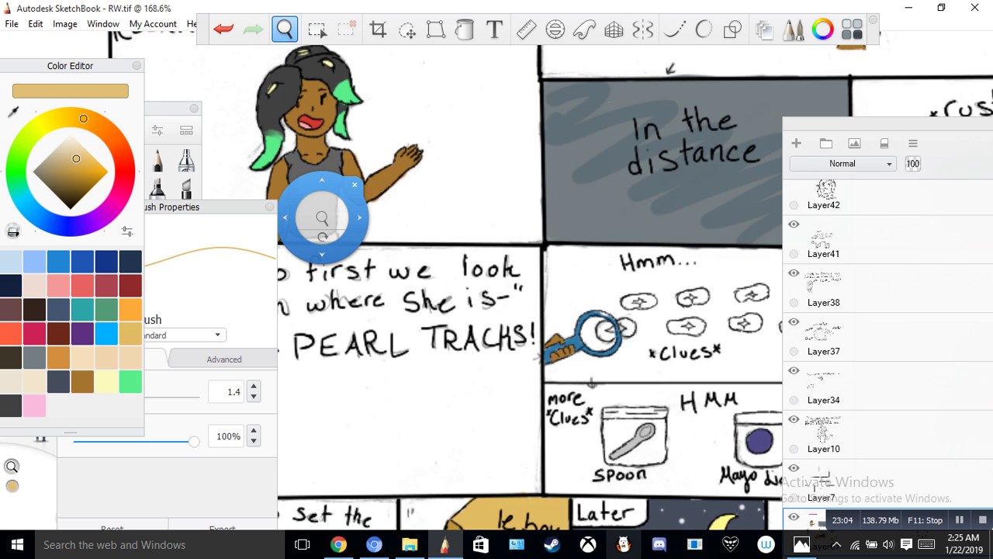
left_click_drag(70, 194, 73, 205)
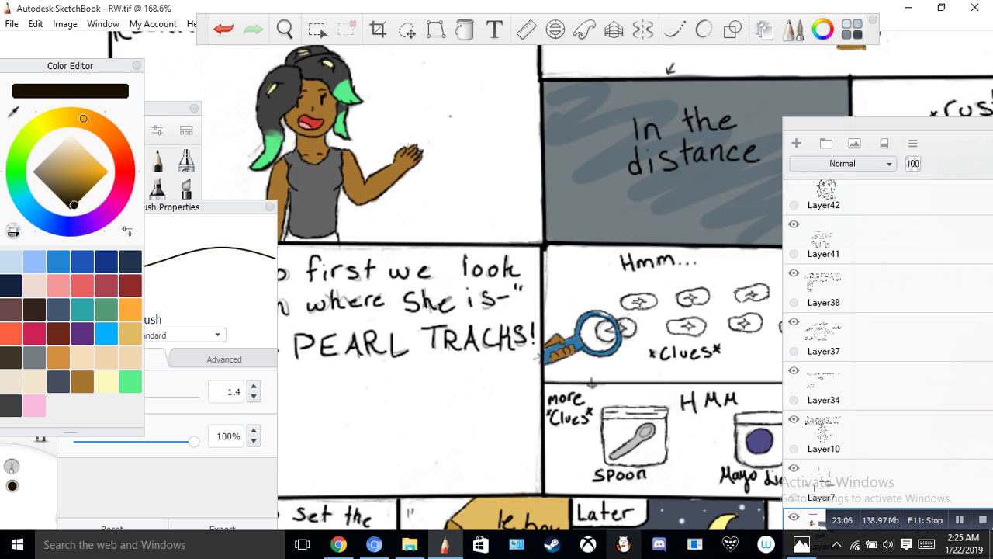
key("ctrl+z")
left_click(285, 29)
left_click_drag(472, 200, 355, 558)
left_click_drag(399, 402, 342, 456)
left_click(395, 409)
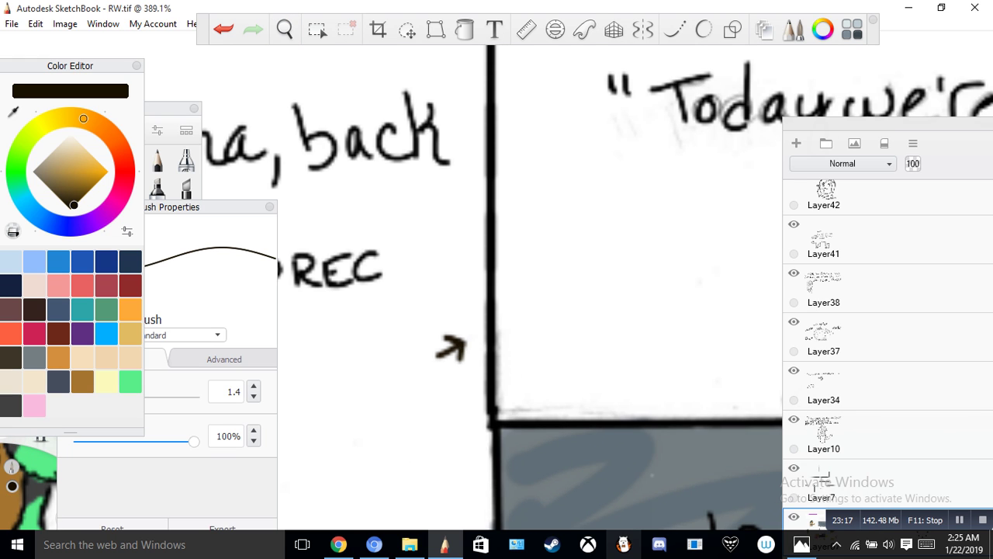
Step: Draw two small near-black arrows: one above the grey "In the distance" panel pointing down, one inside it pointing at the bush panel
left_click(285, 29)
left_click(385, 133)
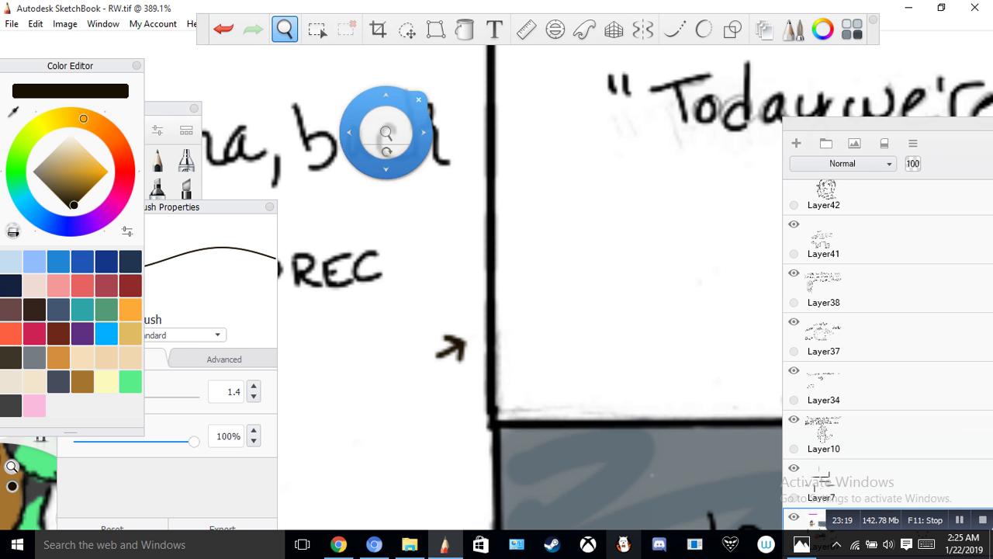
left_click(472, 161)
left_click_drag(472, 161, 472, 216)
left_click_drag(472, 250, 356, 252)
left_click_drag(356, 216, 808, 42)
left_click_drag(652, 225, 366, 362)
left_click_drag(458, 333, 276, 343)
left_click_drag(491, 309, 534, 243)
left_click_drag(446, 287, 593, 280)
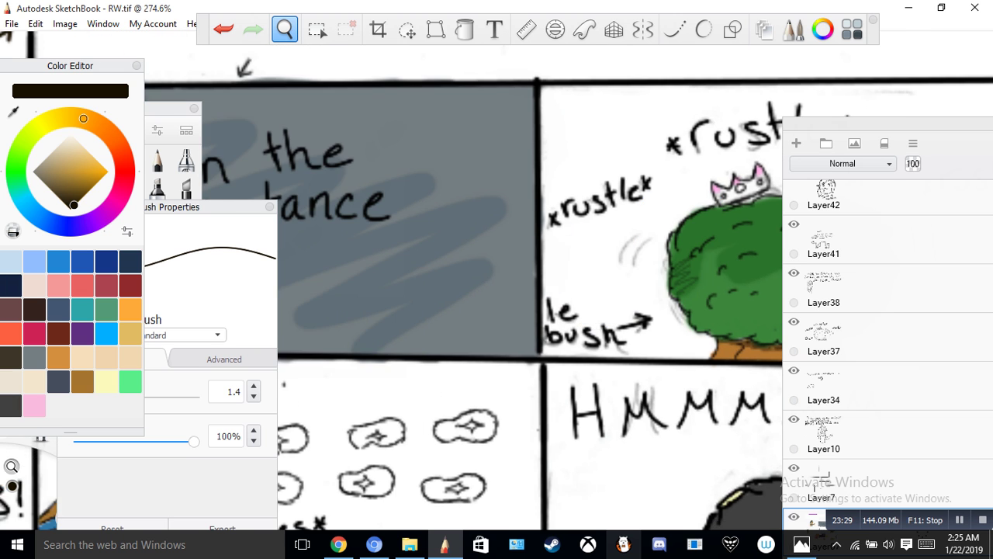
left_click_drag(487, 269, 433, 387)
left_click(466, 354)
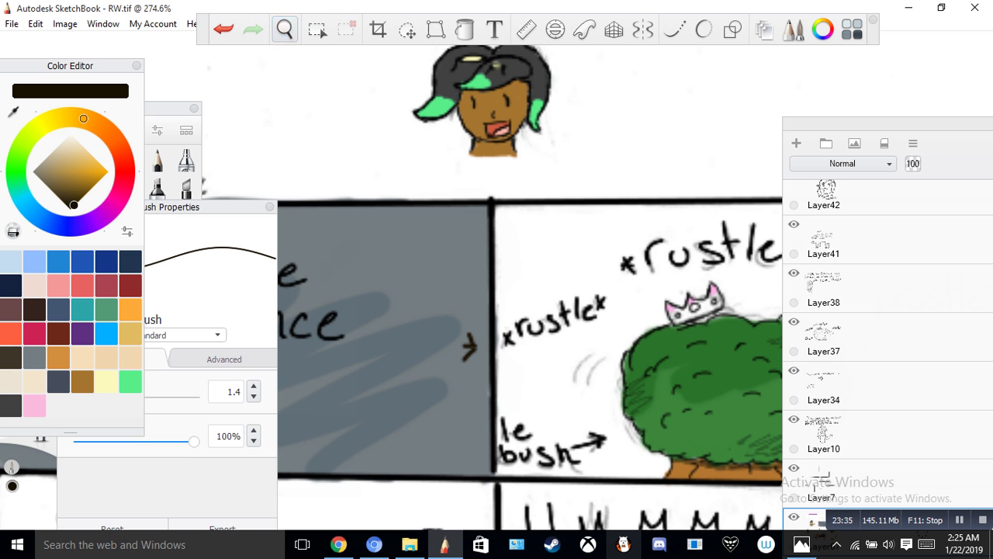
Step: Try to draw an arrow below the exclamation mark of "PEARL TRACKS!" pointing at the panel border, and undo its strokes
left_click(284, 29)
left_click_drag(316, 118, 302, 338)
mouse_move(337, 338)
left_mouse_down()
mouse_move(534, 288)
mouse_move(432, 272)
mouse_move(706, 205)
mouse_move(808, 193)
mouse_move(717, 216)
left_mouse_up()
mouse_move(508, 302)
left_mouse_down()
mouse_move(475, 291)
mouse_move(518, 292)
mouse_move(521, 280)
mouse_move(500, 305)
mouse_move(511, 300)
mouse_move(497, 281)
mouse_move(506, 287)
mouse_move(535, 250)
left_mouse_up()
left_click_drag(525, 124, 525, 129)
left_click_drag(543, 152, 469, 195)
left_click_drag(567, 286, 428, 257)
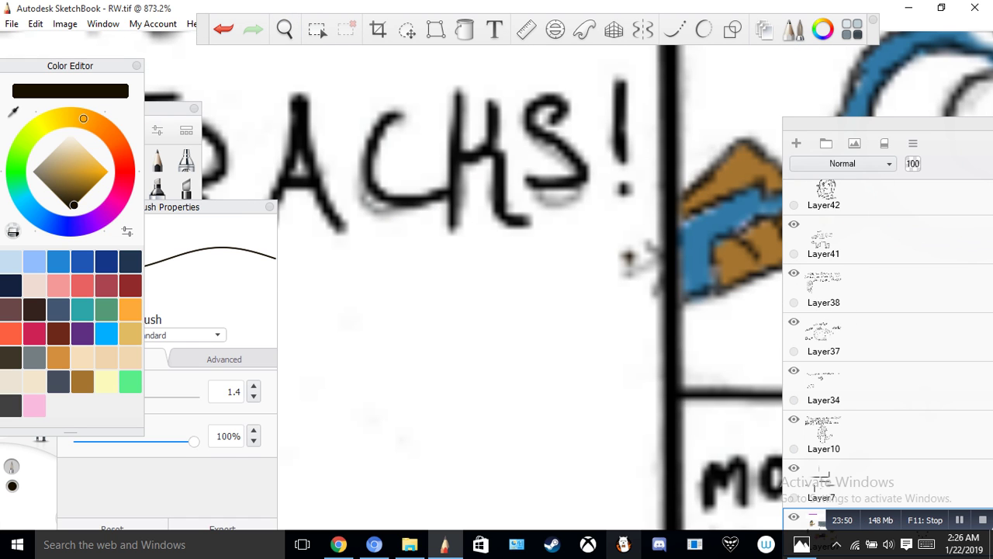
mouse_move(605, 226)
left_mouse_down()
mouse_move(602, 292)
mouse_move(606, 239)
mouse_move(583, 259)
mouse_move(555, 259)
left_mouse_up()
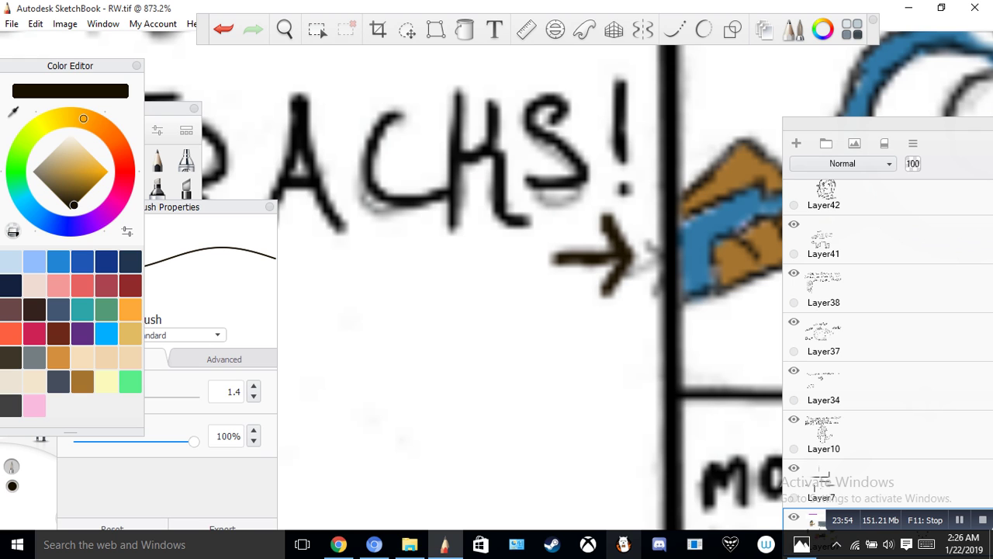
key("ctrl+z")
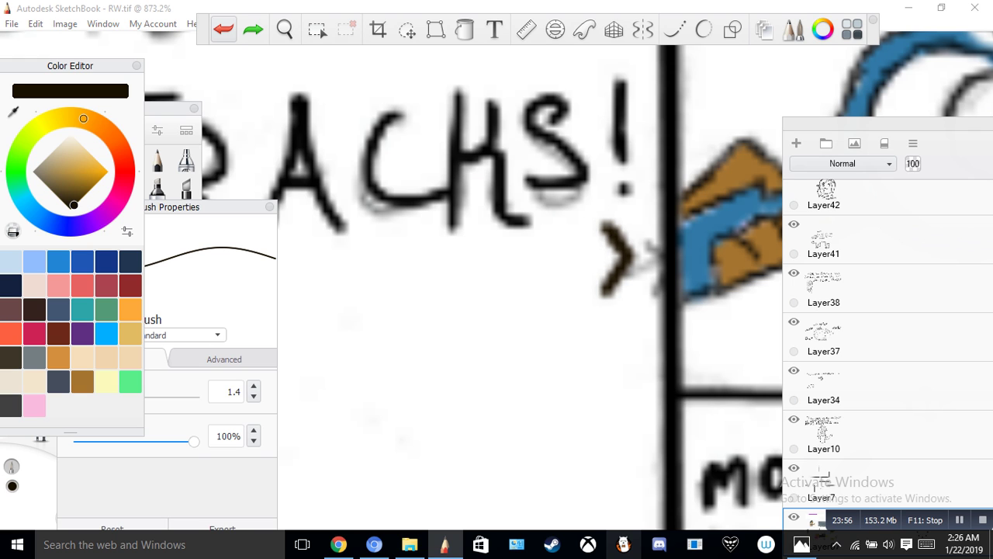
key("ctrl+z")
key("ctrl+z")
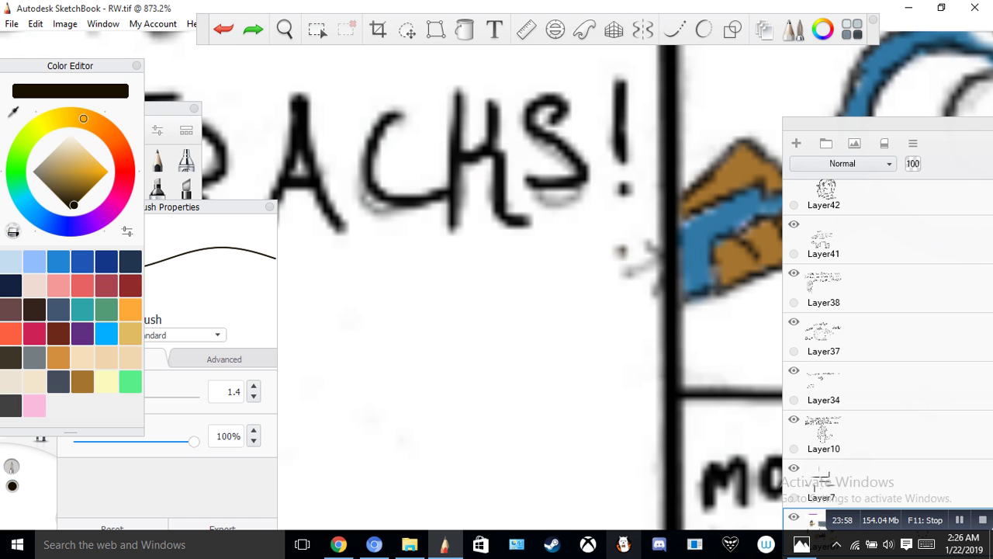
Step: Draw a shorter arrow below the exclamation mark of "PEARL TRACKS!" pointing towards the magnifying-glass panel
left_click_drag(610, 239, 628, 270)
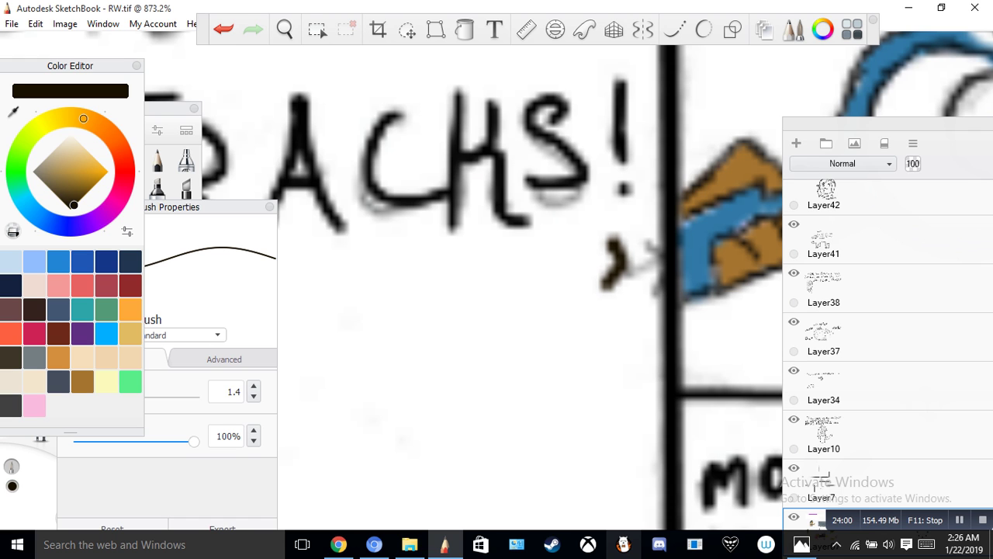
left_click_drag(570, 264, 613, 261)
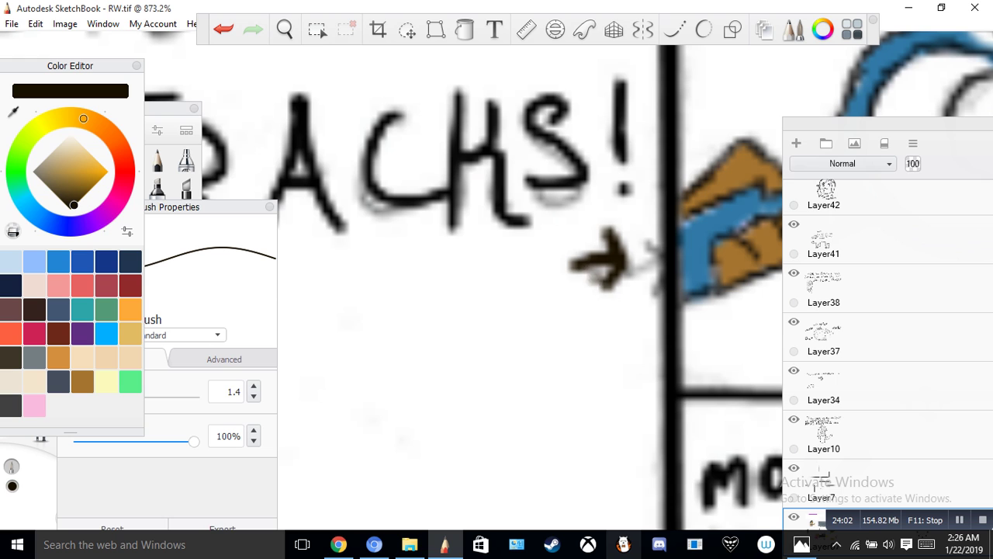
left_click(284, 29)
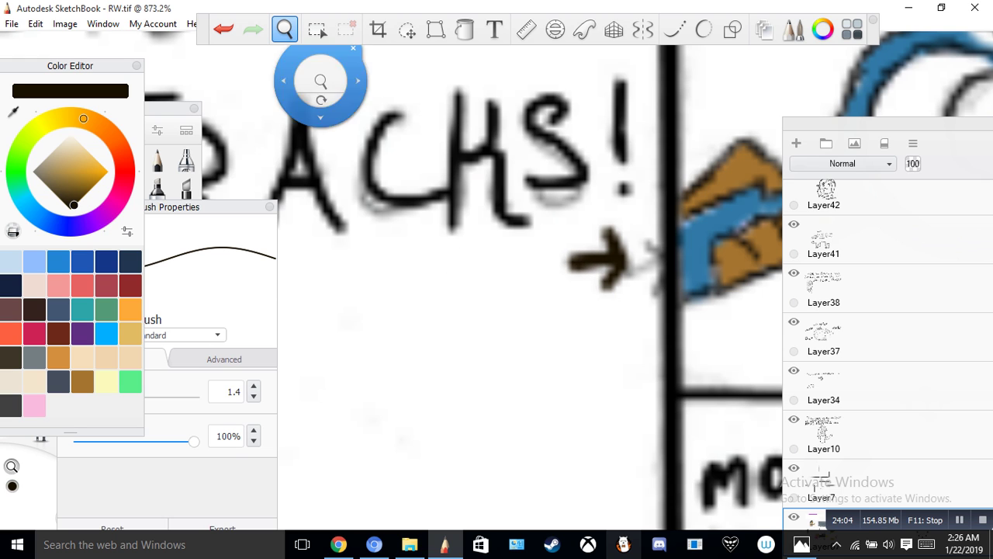
left_click_drag(326, 81, 305, 164)
left_click_drag(374, 359, 375, 433)
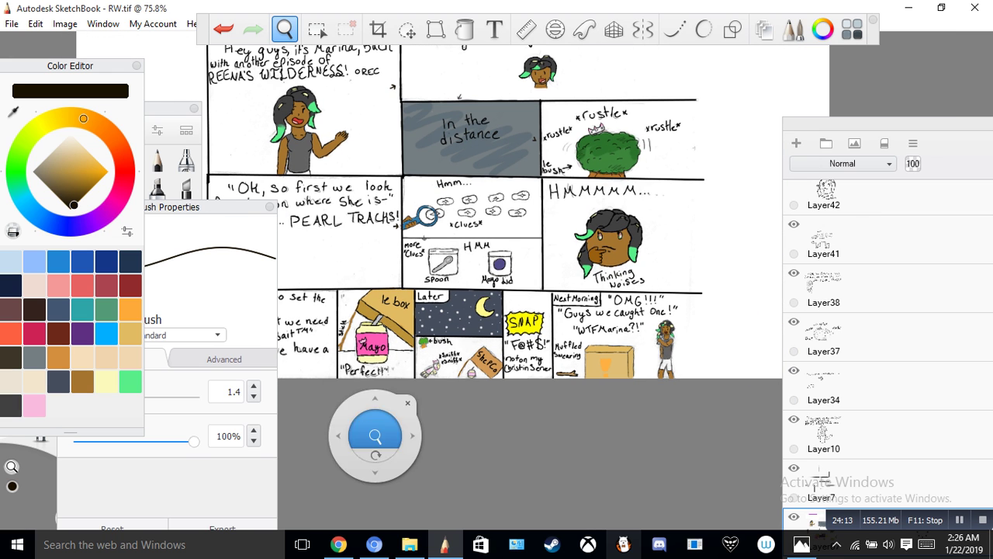
Step: Switch to Chrome, search YouTube for "fly bonfire fly" and play "Fly Bonfire Fly - Childish Gambino + Off The Hook"
left_click(374, 544)
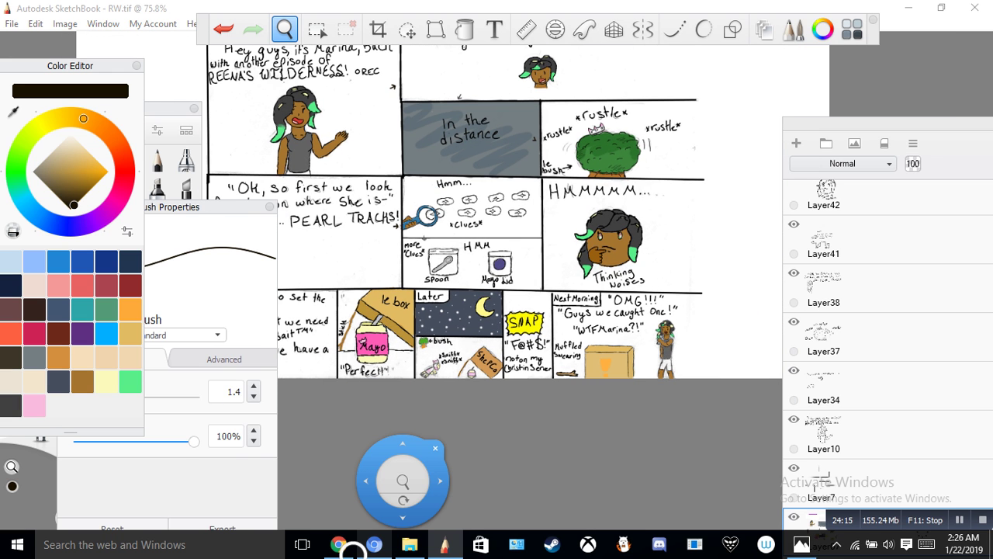
right_click(338, 544)
left_click(338, 544)
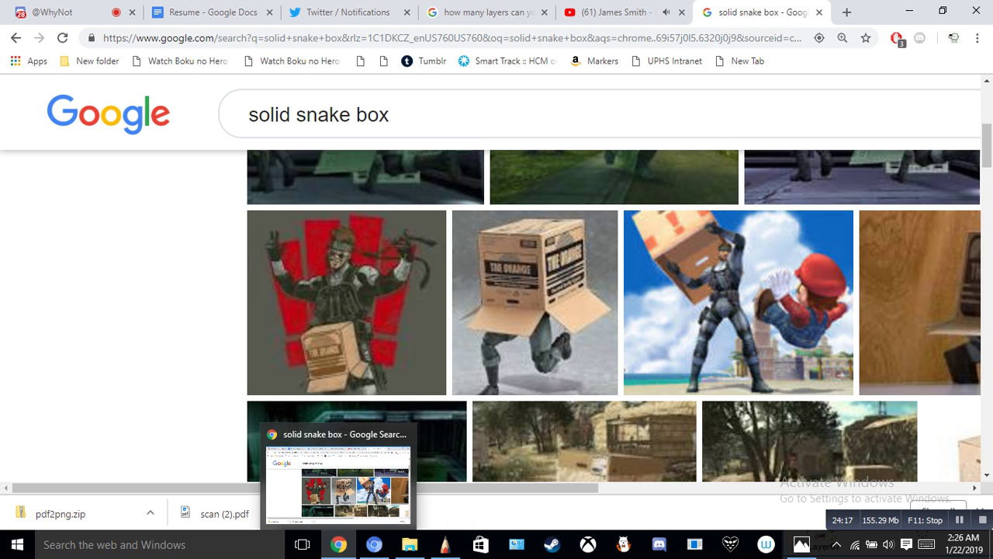
left_click(613, 13)
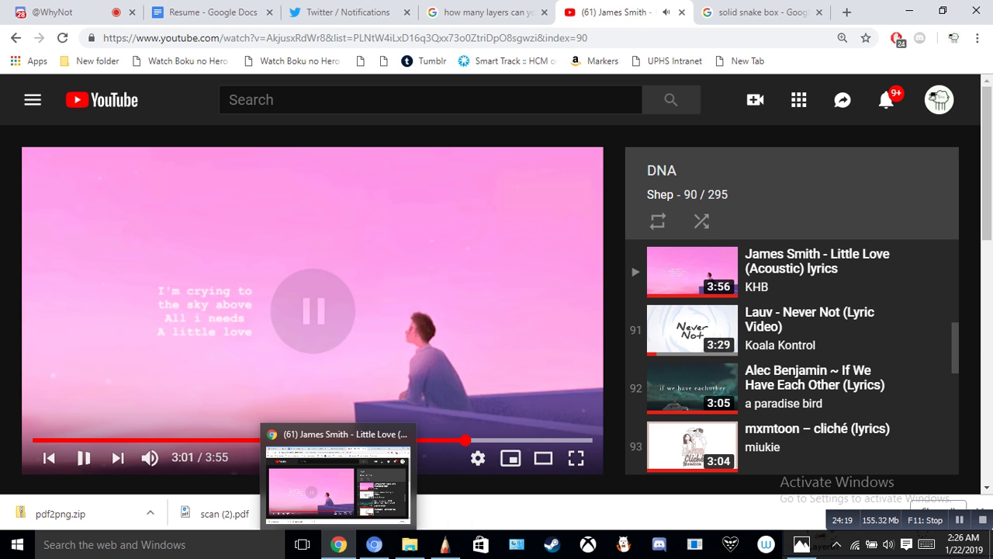
key("slash")
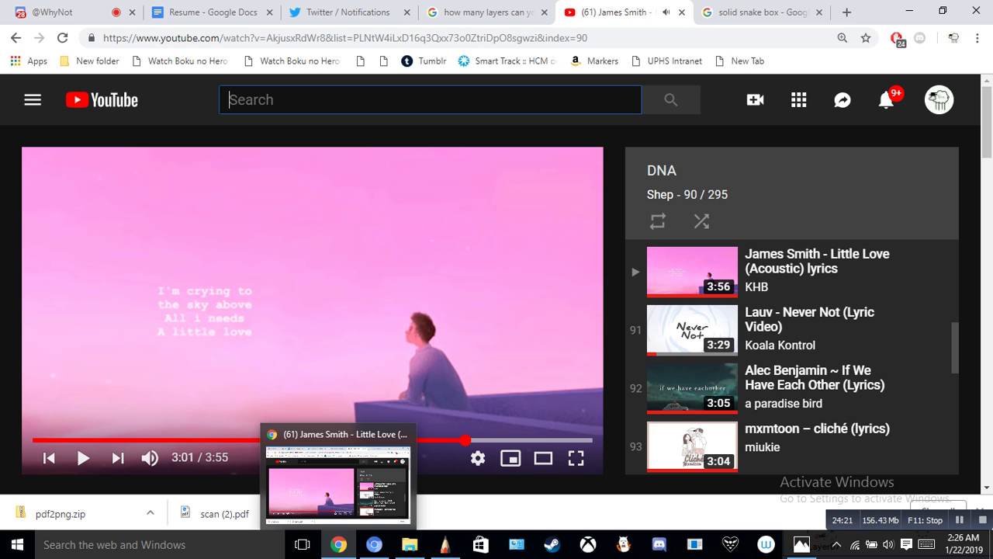
type("fly bi")
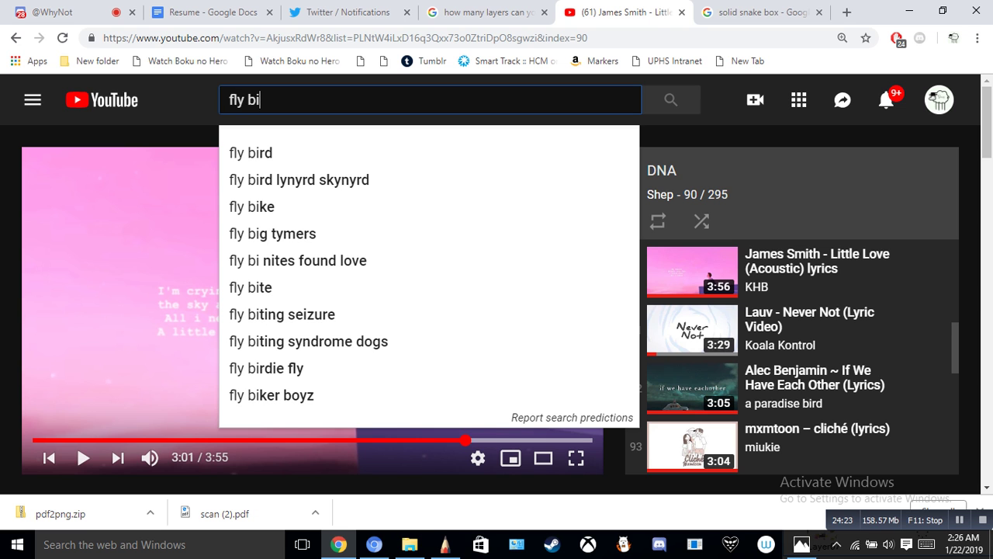
key("BackSpace")
type("onfire")
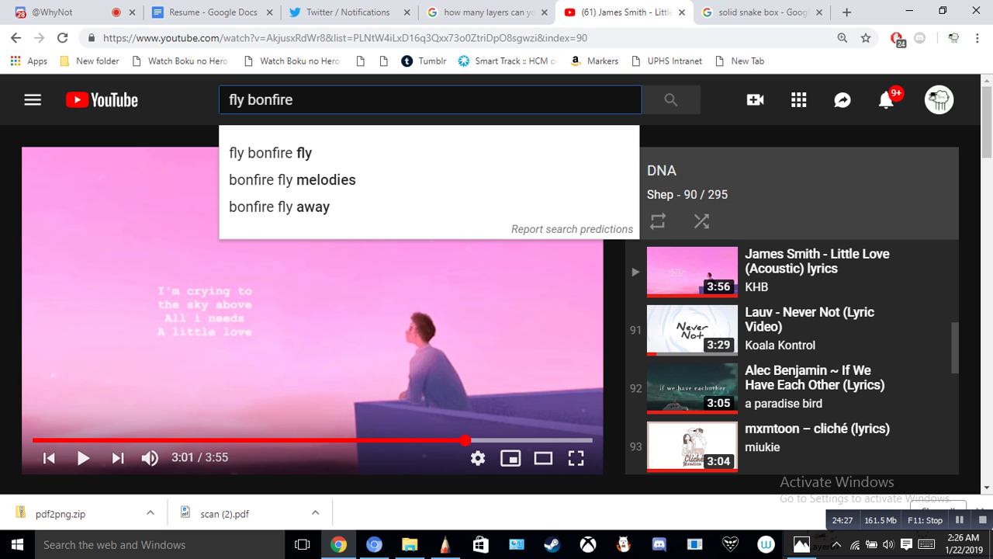
left_click(270, 153)
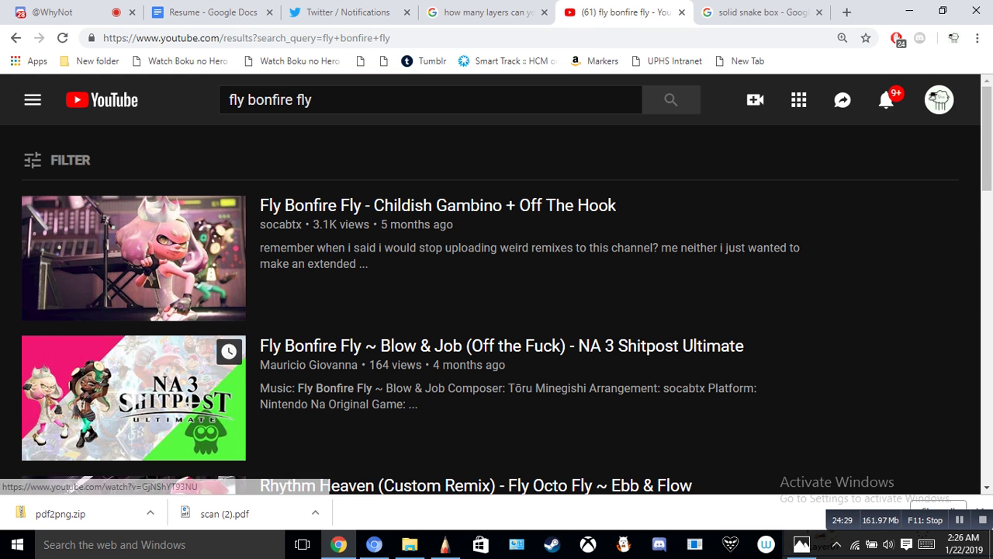
left_click(134, 256)
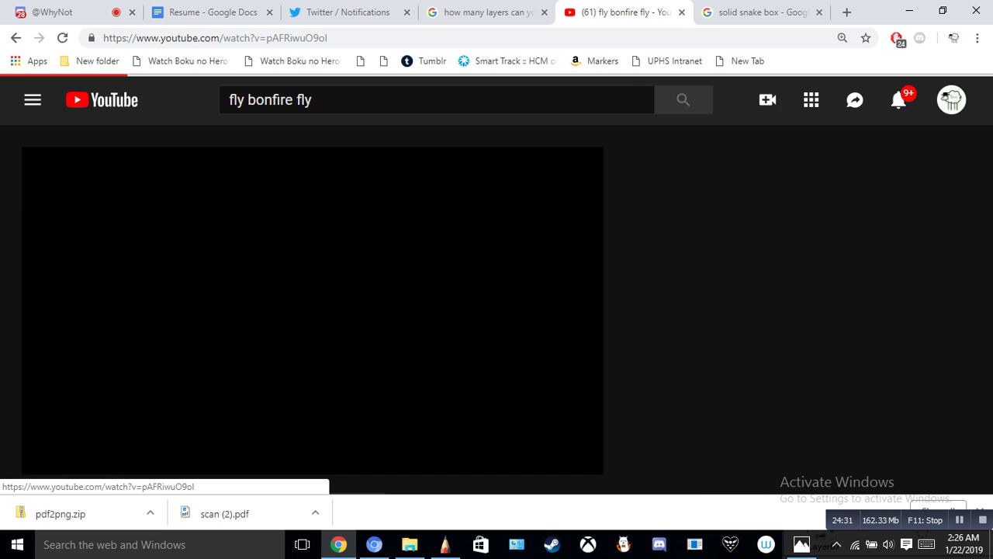
Step: Set the system volume to 32 and switch back to Autodesk SketchBook
key("XF86AudioLowerVolume")
key("XF86AudioLowerVolume")
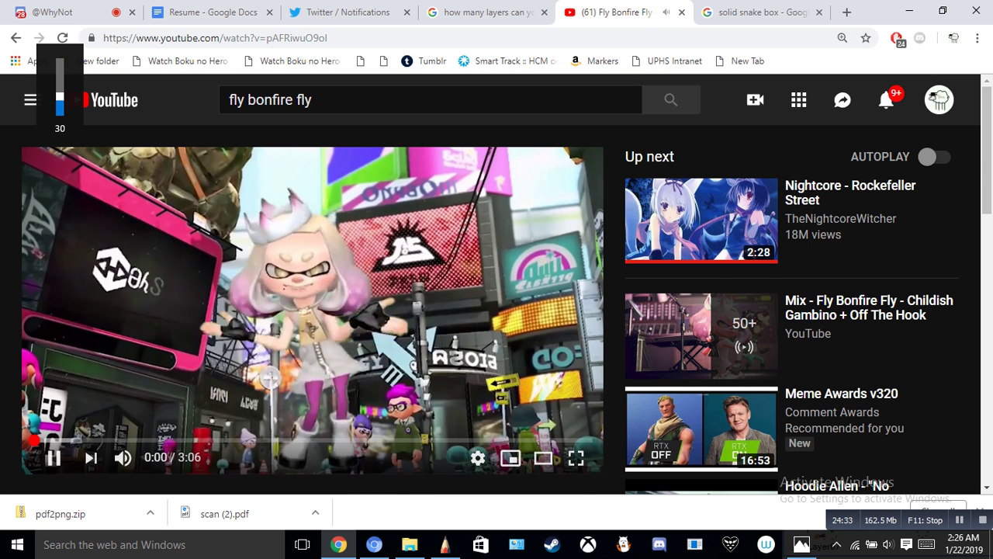
key("XF86AudioRaiseVolume")
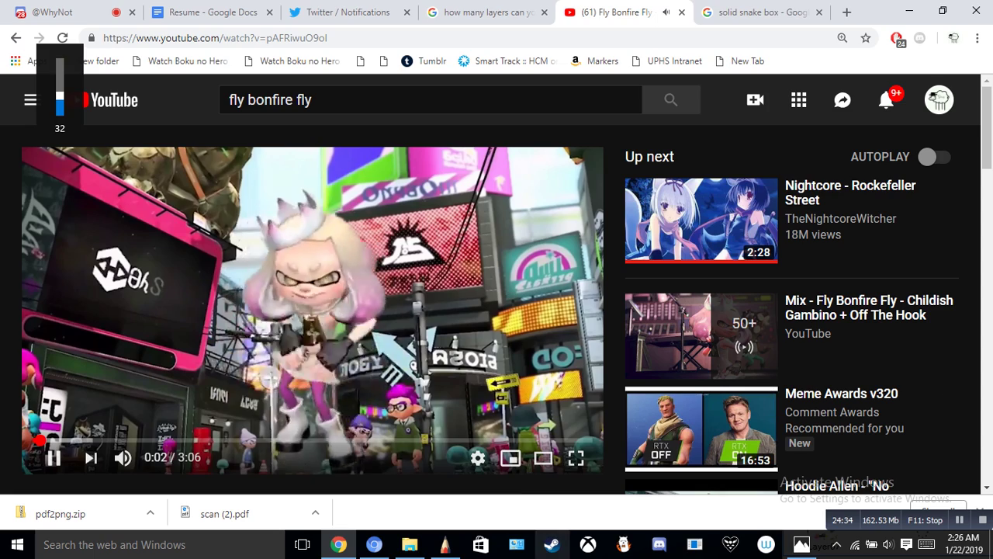
mouse_move(445, 545)
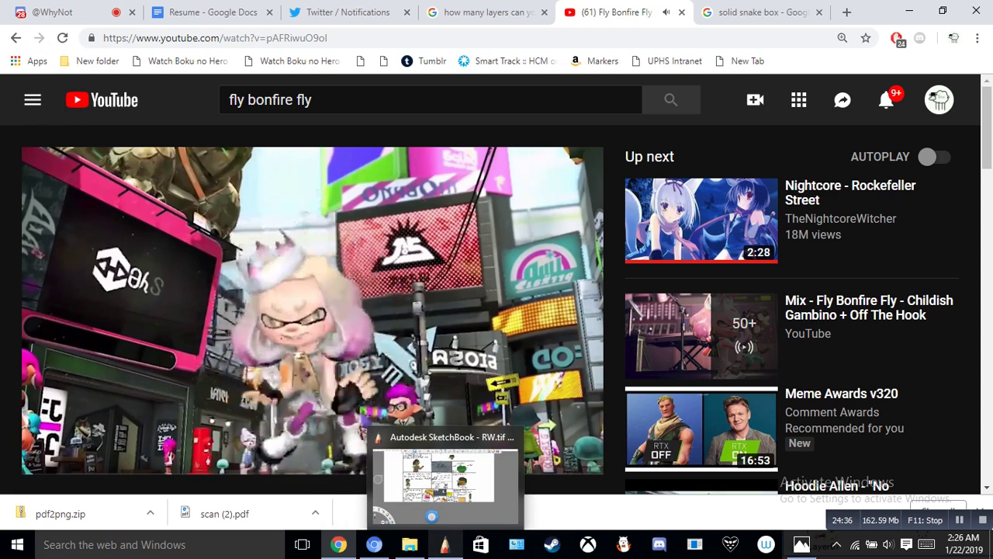
left_click(431, 515)
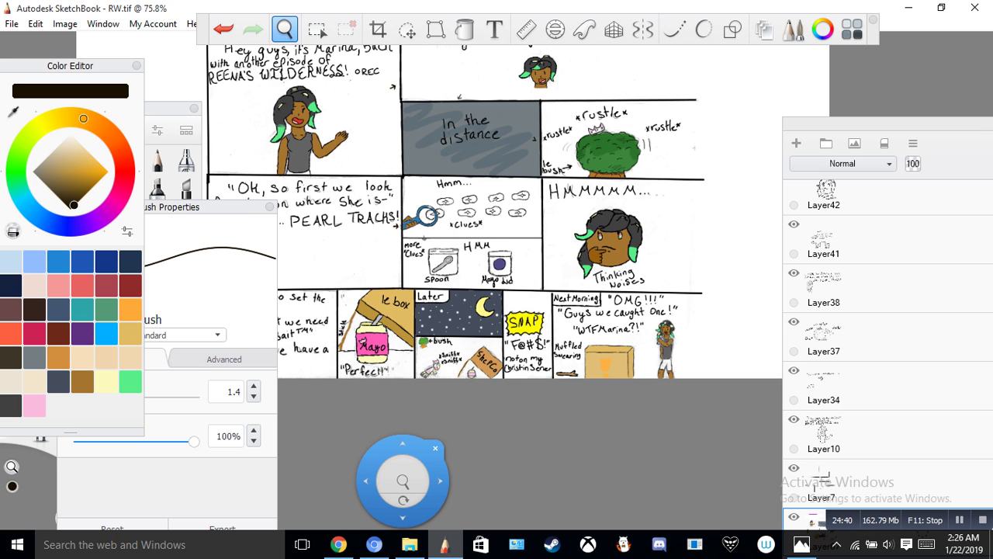
Step: Align a near-vertical ruler with the right-hand ends of the comic's panel borders and set the brush colour to pure black
left_click_drag(378, 296, 253, 401)
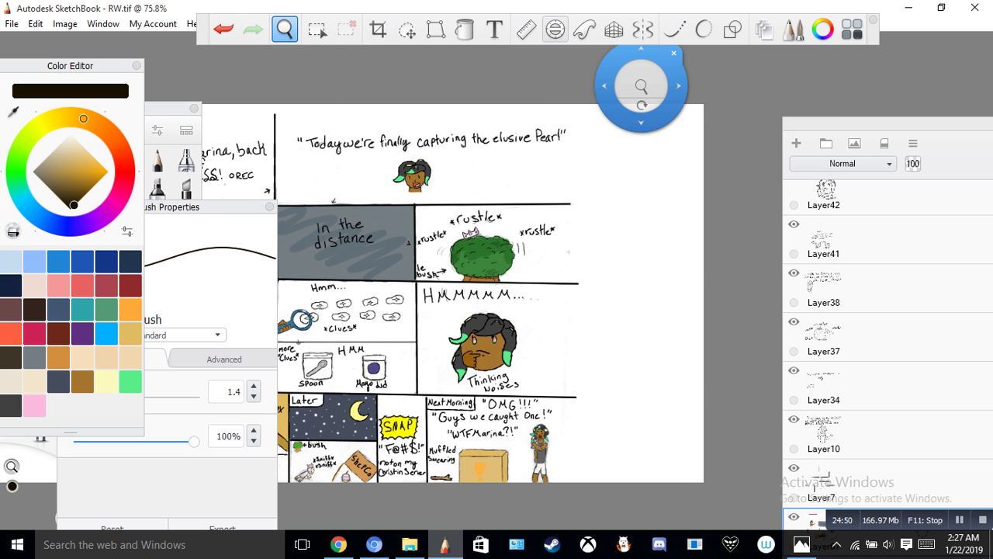
left_click(526, 29)
left_click_drag(326, 223, 603, 253)
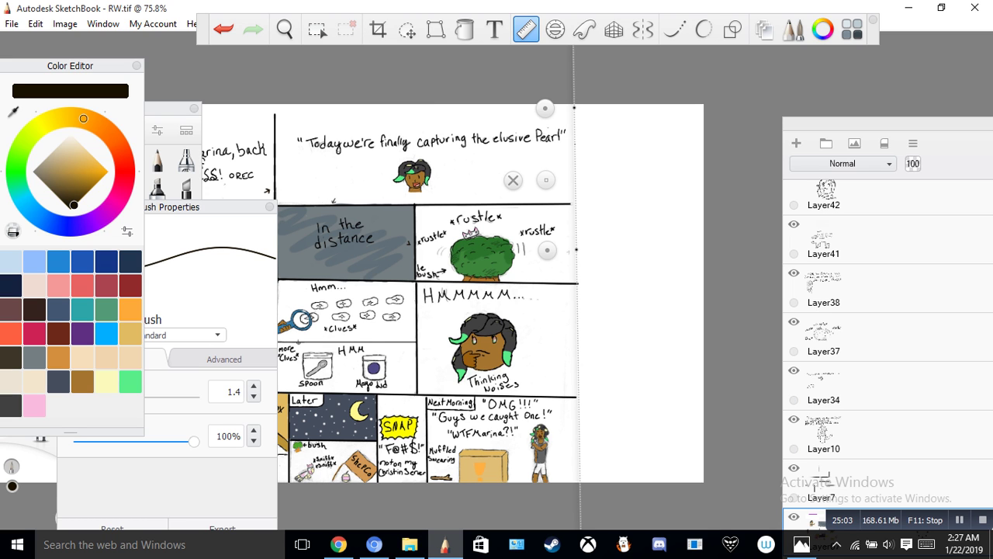
left_click_drag(545, 109, 545, 108)
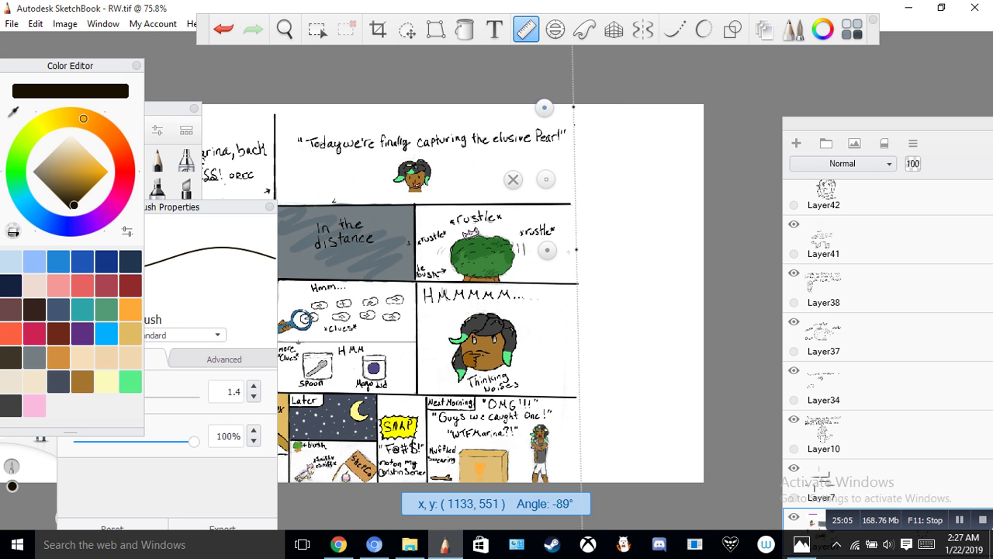
left_click_drag(603, 251, 598, 249)
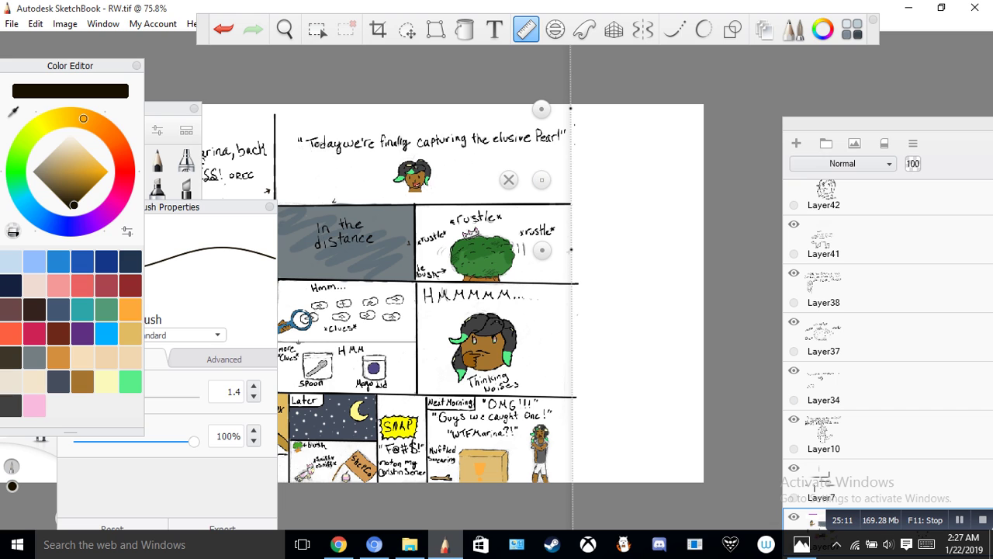
left_click_drag(543, 250, 544, 251)
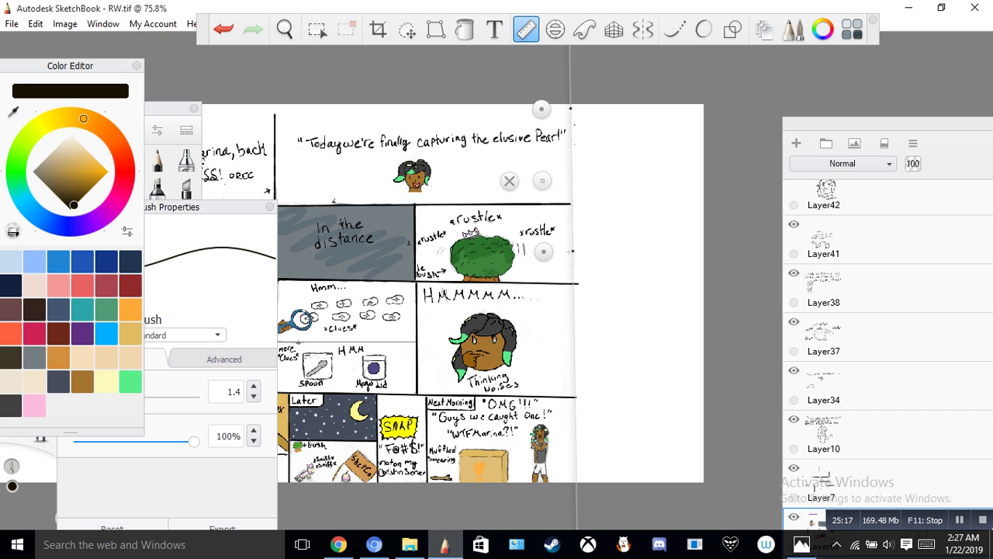
left_click(64, 226)
left_click(71, 209)
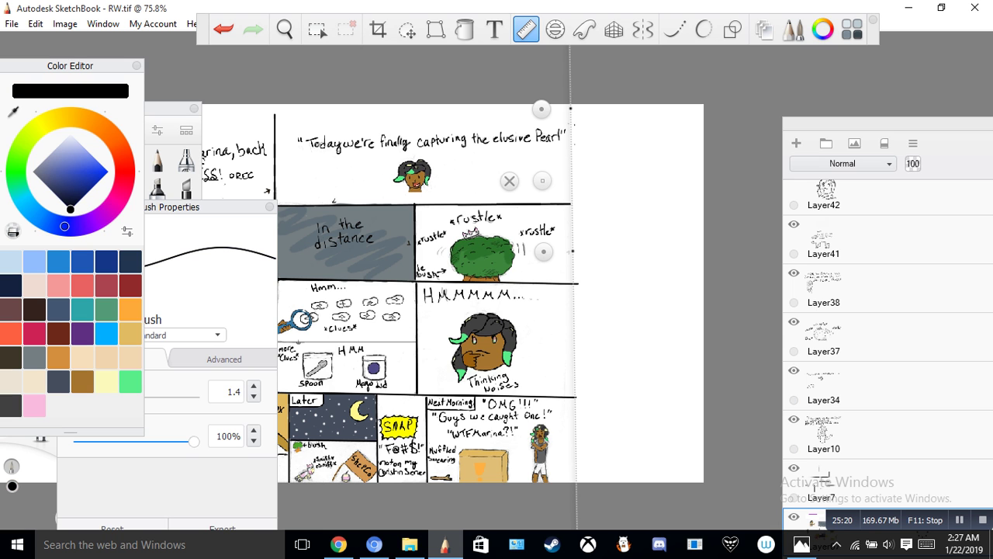
Step: Switch to Chrome, pause the video, search YouTube for "fly octo fly" and play the Splatoon 2 Soundtrack version of "Fly Octo Fly ~ Ebb & Flow"
left_click(339, 544)
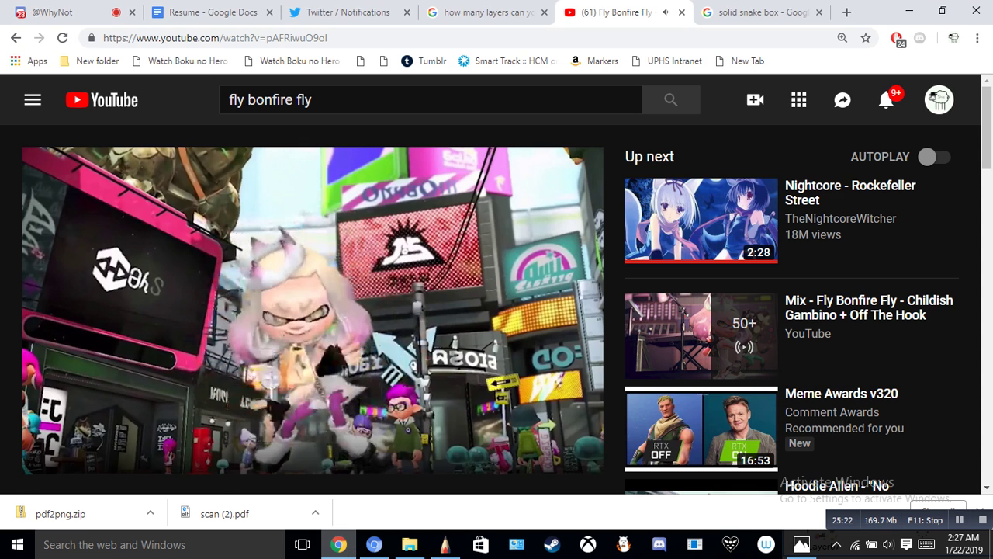
left_click(349, 312)
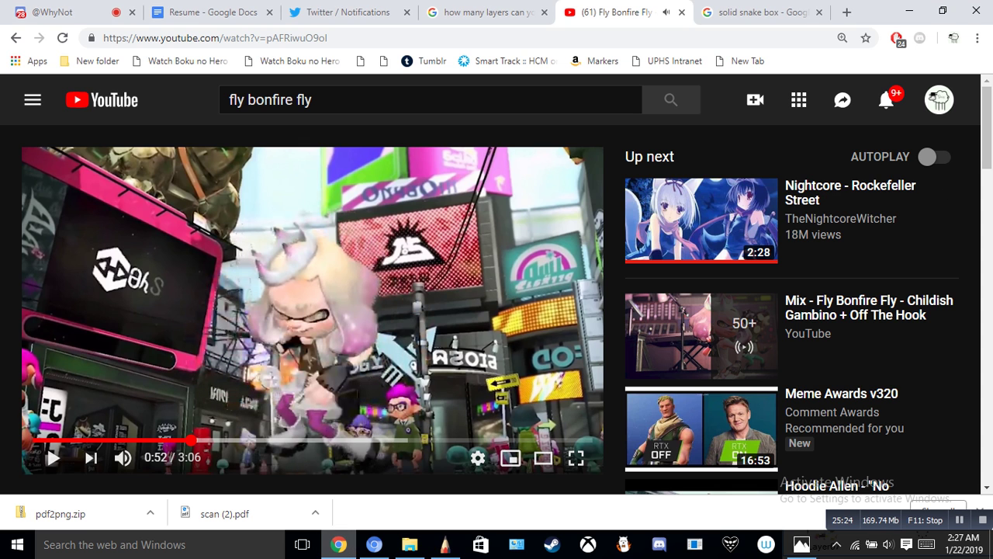
left_click(312, 100)
key("BackSpace")
key("BackSpace")
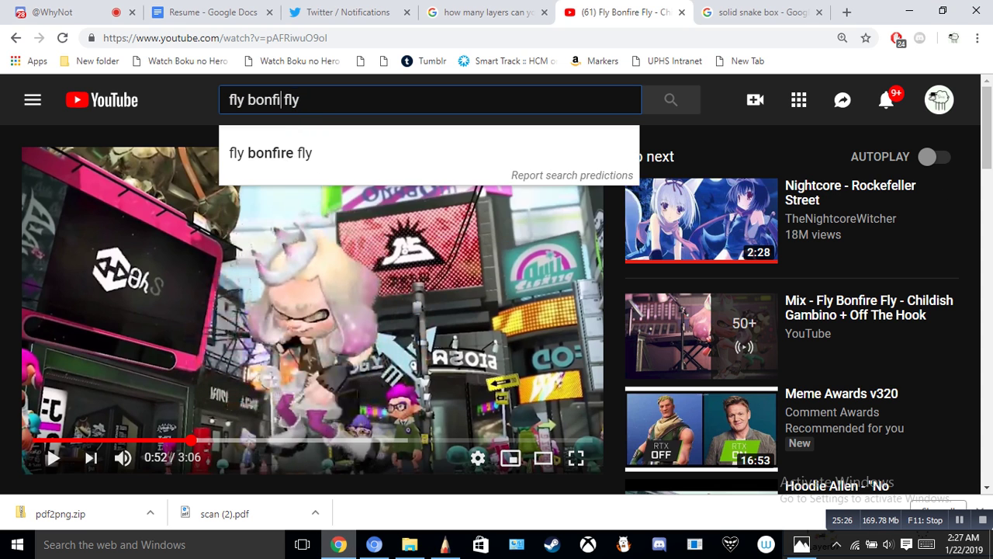
key("BackSpace")
key("BackSpace")
key("BackSpace")
type("octo")
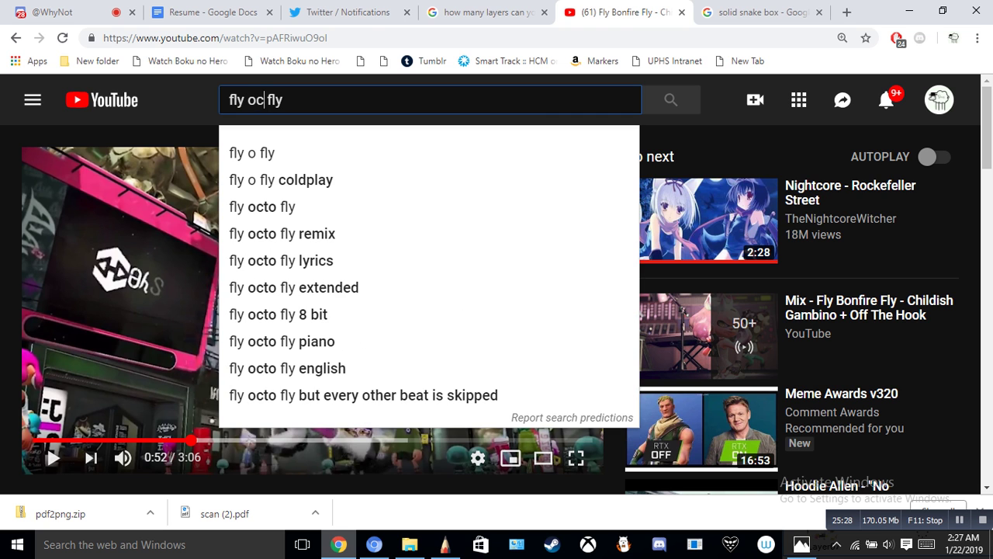
key("Return")
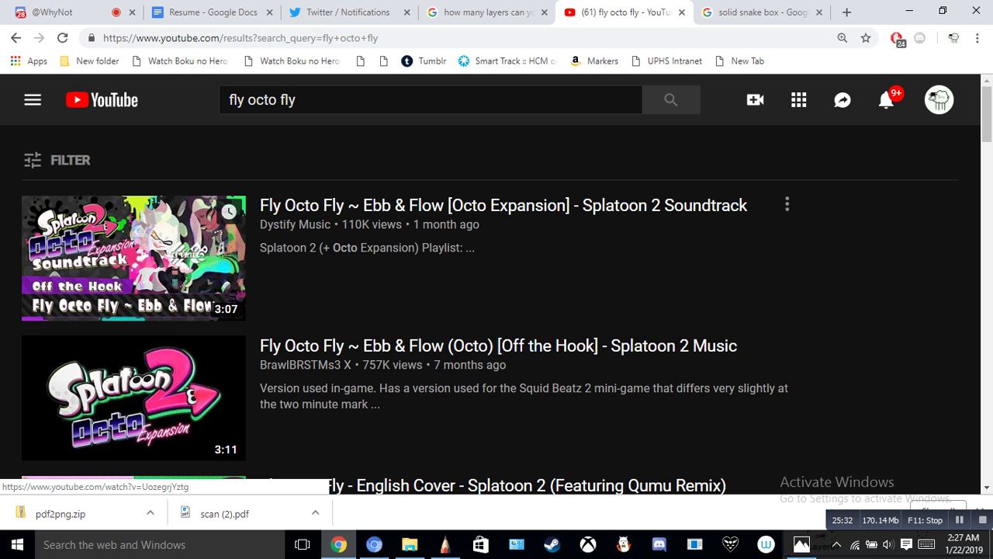
left_click(134, 258)
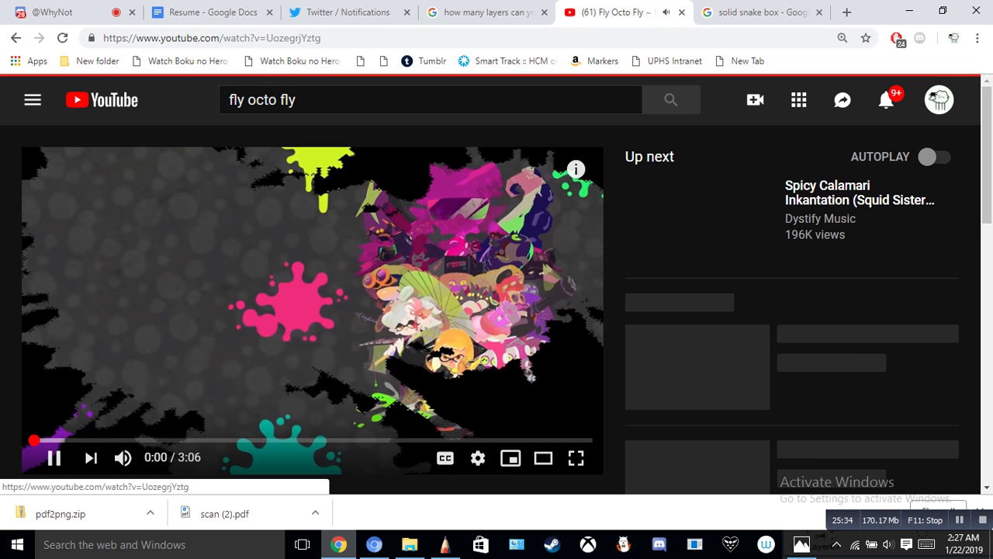
Step: Lower the system volume and switch back to Autodesk SketchBook
key("XF86AudioLowerVolume")
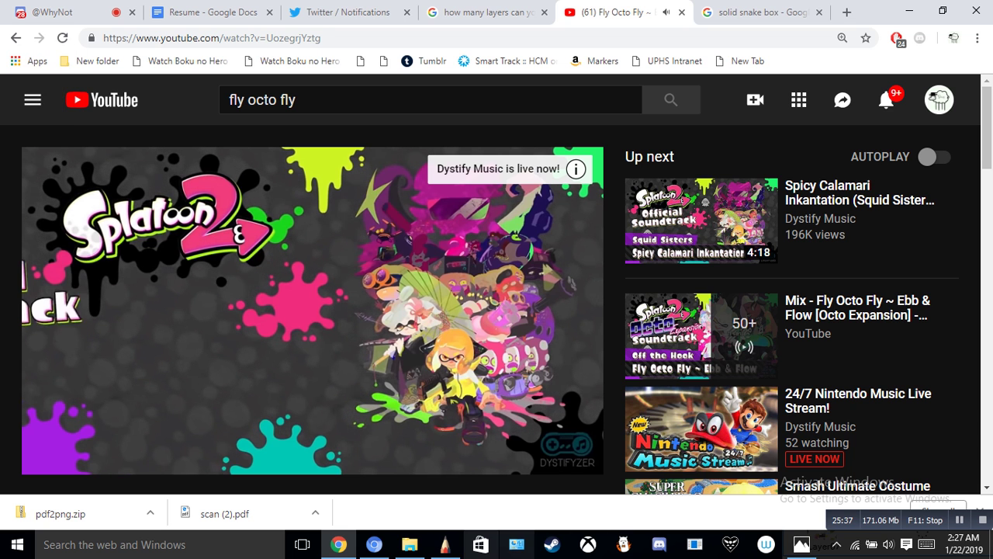
left_click(446, 545)
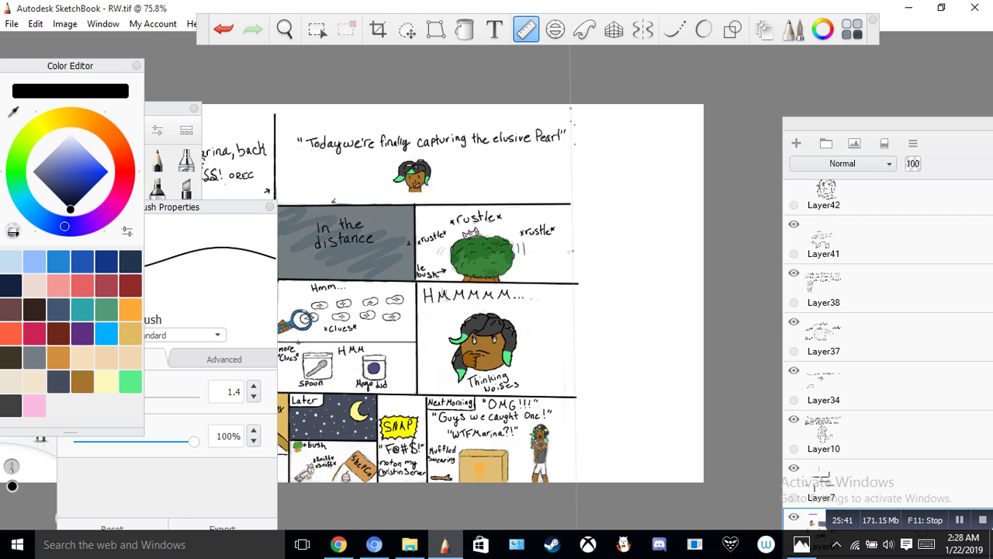
Step: Nudge the ruler slightly outward and draw the comic's full-height black right border along it with the brush size at 2.0
left_click_drag(542, 108, 543, 108)
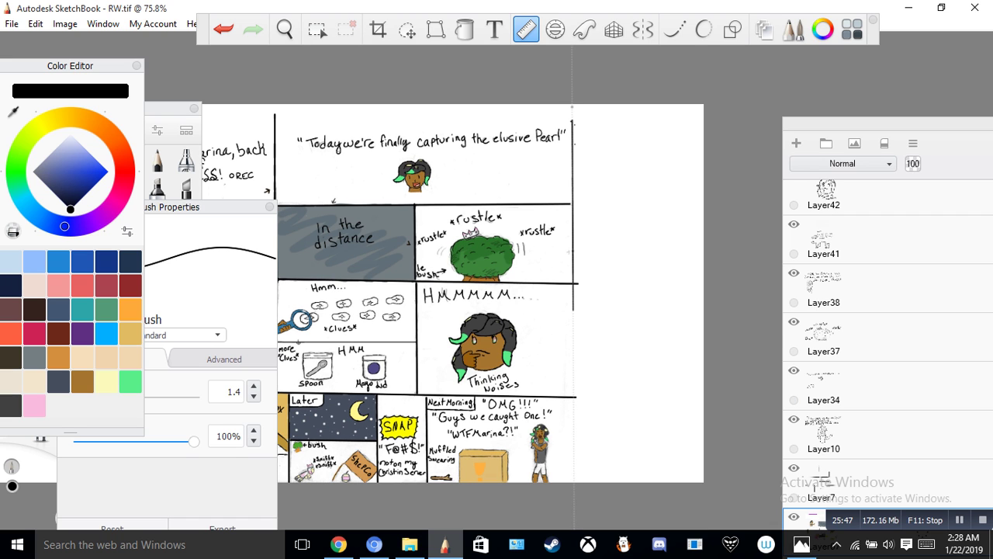
left_click_drag(574, 366, 573, 396)
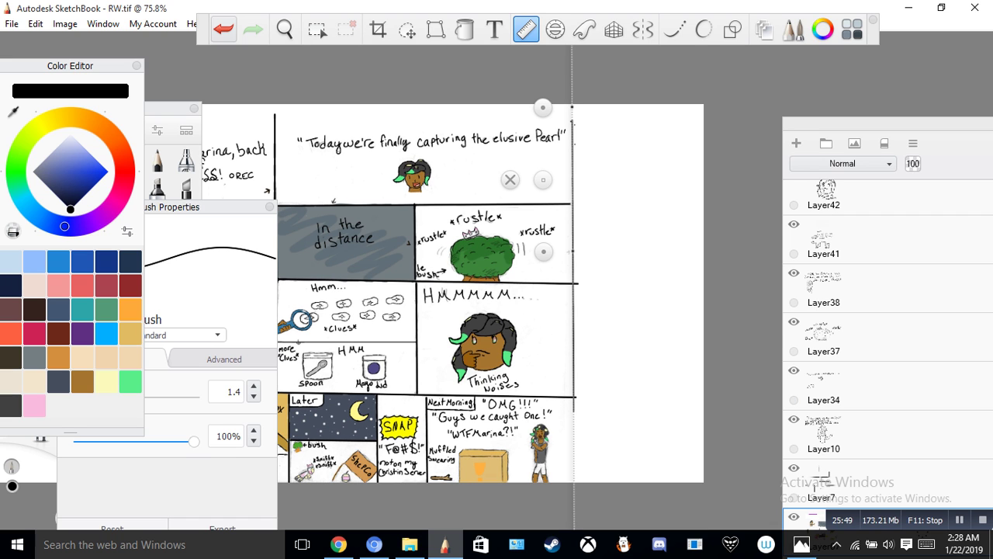
key("ctrl+z")
left_click(240, 391)
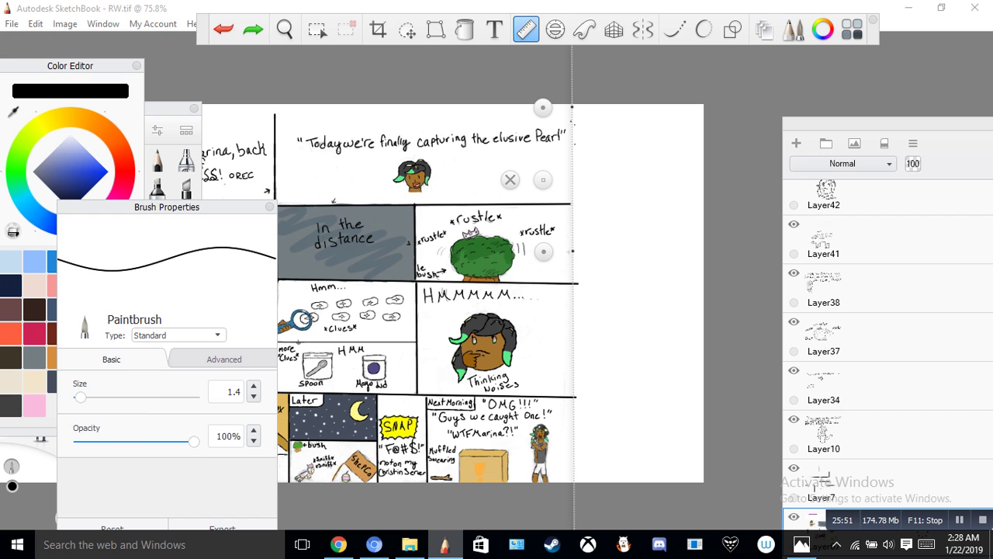
type("2")
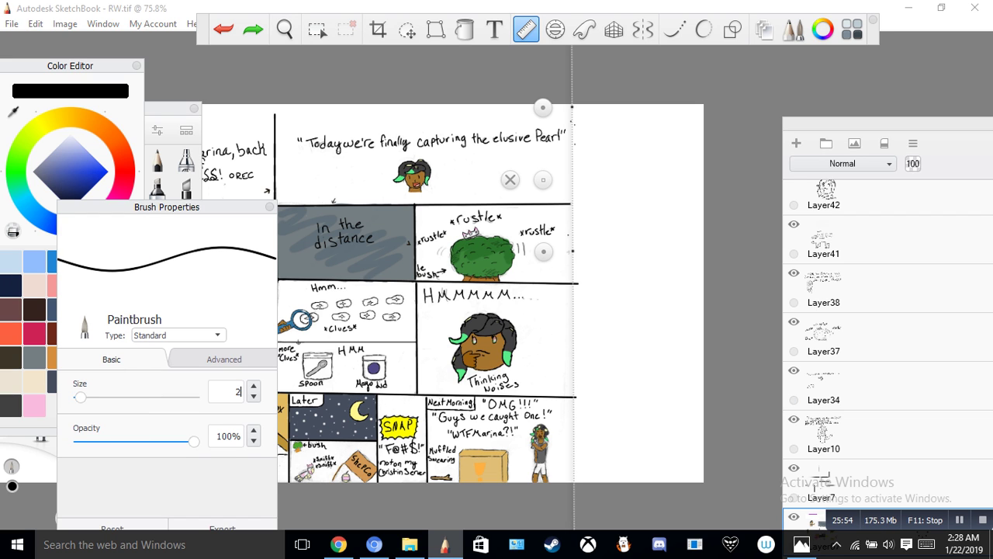
key("Return")
mouse_move(573, 136)
left_mouse_down()
mouse_move(574, 482)
mouse_move(575, 419)
left_mouse_up()
left_click_drag(573, 120, 573, 104)
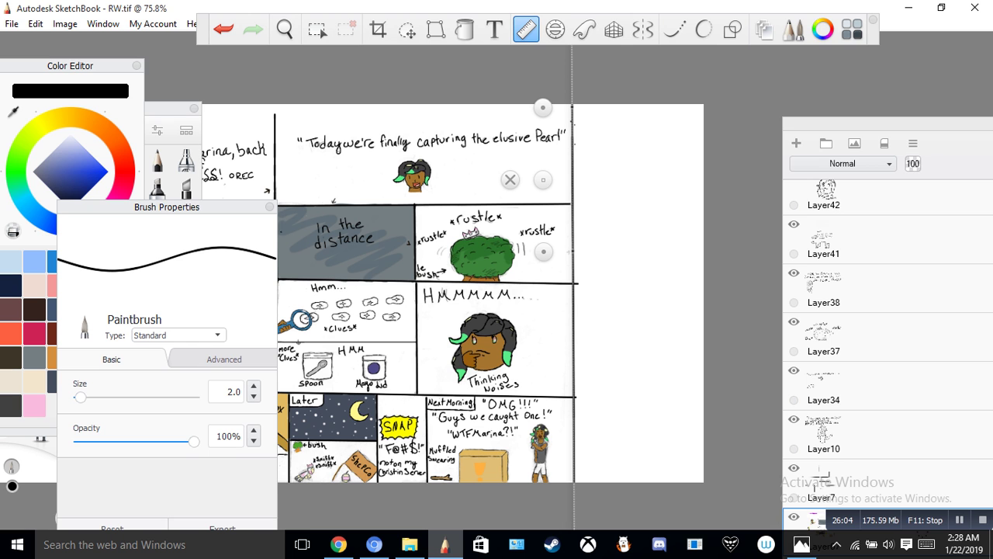
Step: Redraw the two motion lines beside the bush's left side in black, with the brush size set to 1.0
left_click(284, 29)
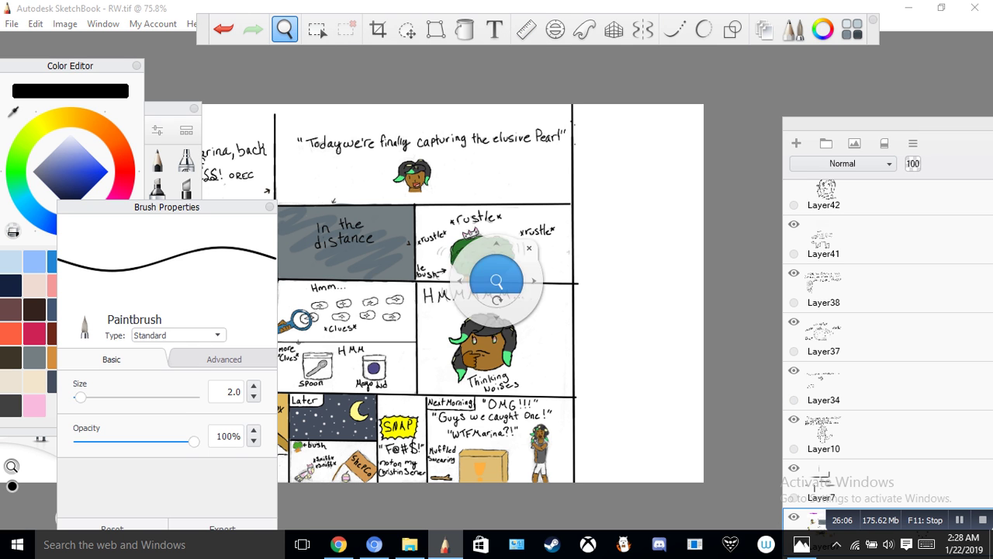
left_click_drag(307, 123, 466, 114)
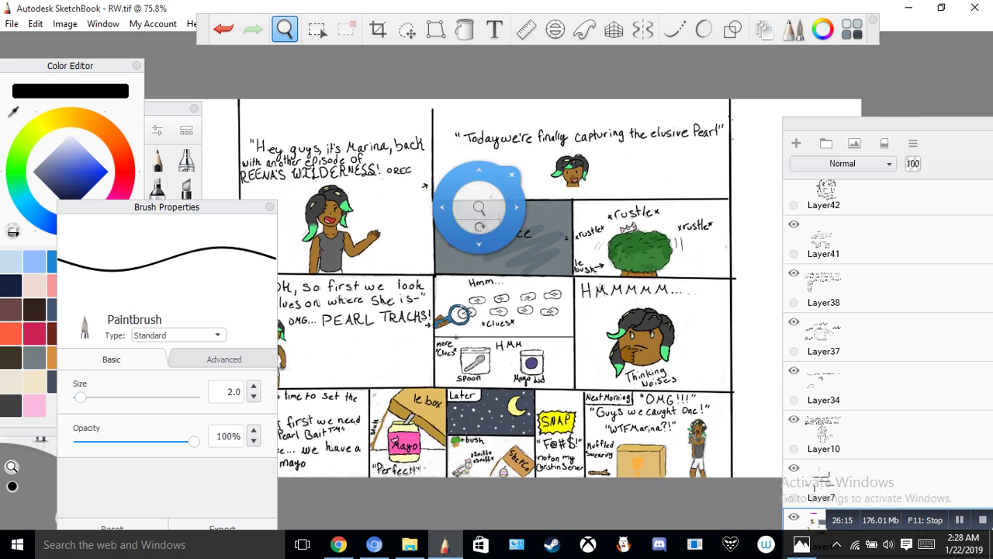
left_click_drag(480, 205, 535, 194)
left_click_drag(475, 139, 469, 74)
left_click_drag(553, 252, 339, 157)
left_click_drag(411, 208, 335, 283)
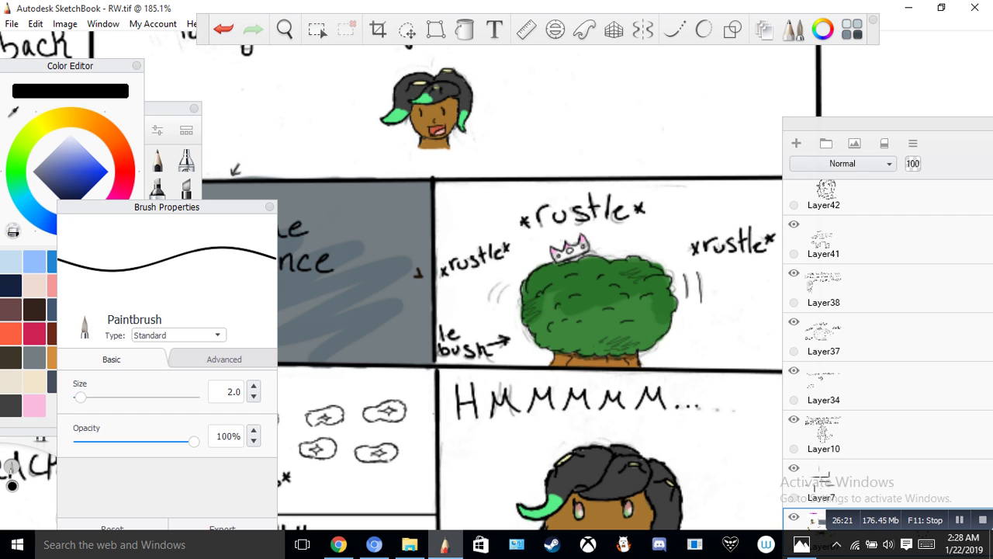
left_click_drag(500, 284, 485, 299)
key("ctrl+z")
left_click(233, 391)
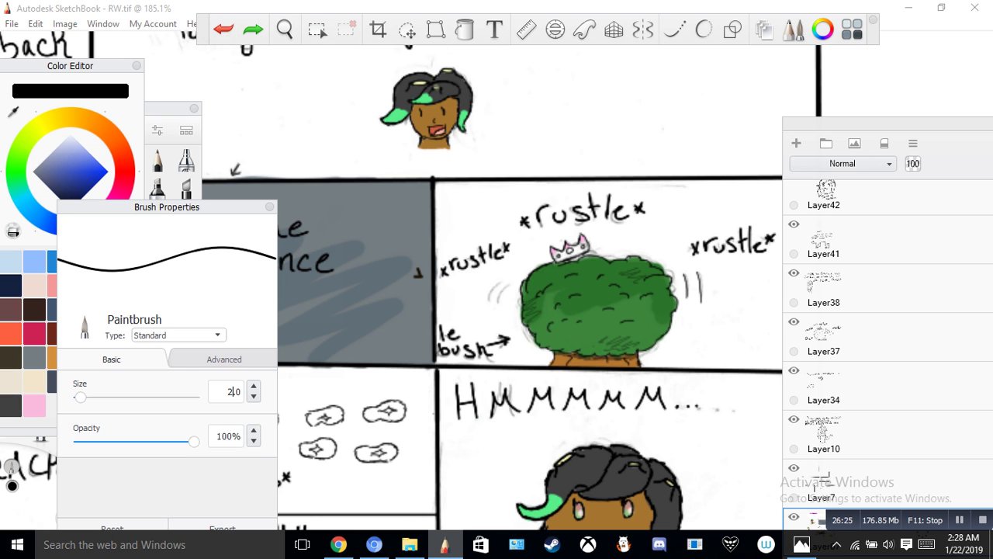
key("BackSpace")
type("1")
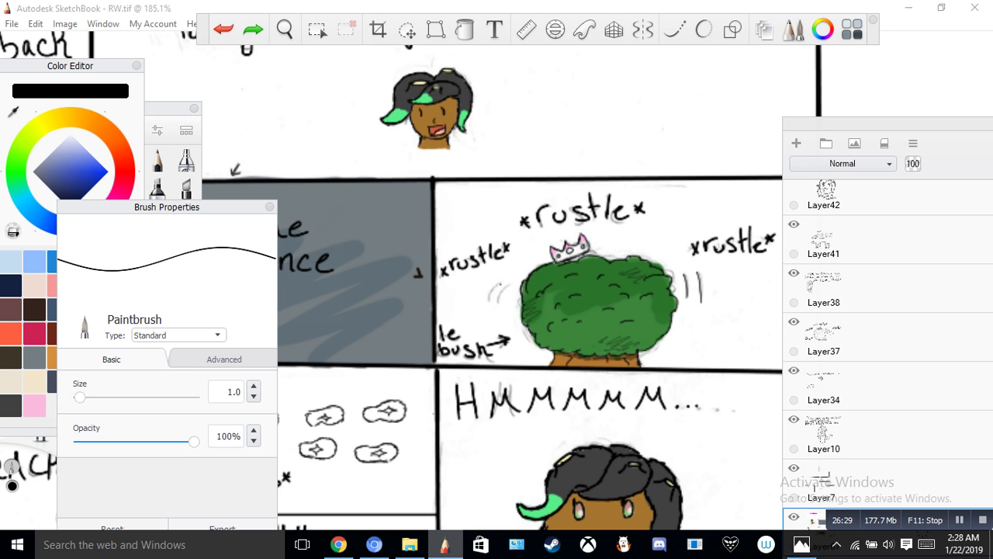
mouse_move(496, 289)
left_mouse_down()
mouse_move(488, 298)
mouse_move(497, 307)
left_mouse_up()
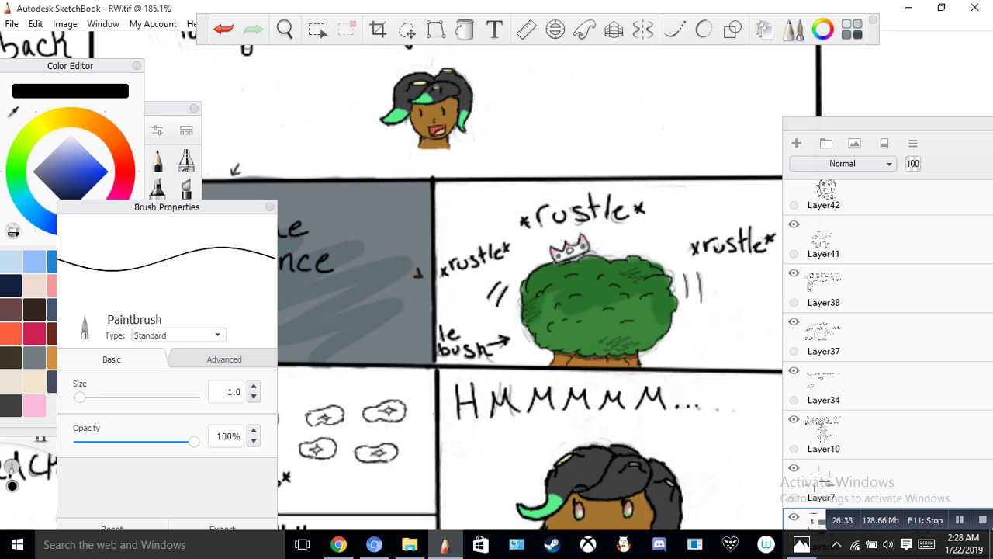
Step: Set the brush colour to white and paint over smudges by the "HMMMMM..." lettering and around "Perfect!" in the mayo panel
left_click_drag(64, 142, 70, 132)
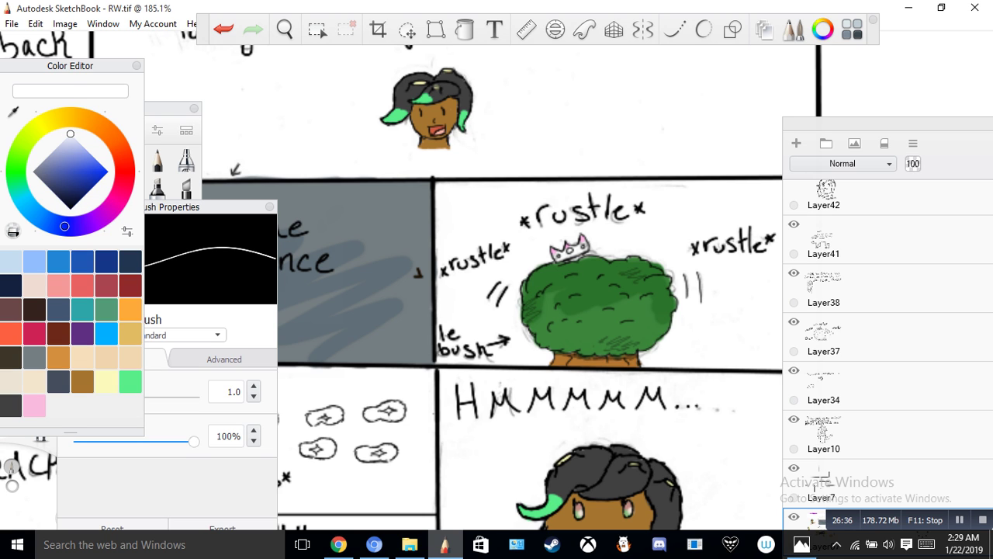
left_click_drag(496, 404, 494, 414)
left_click(285, 29)
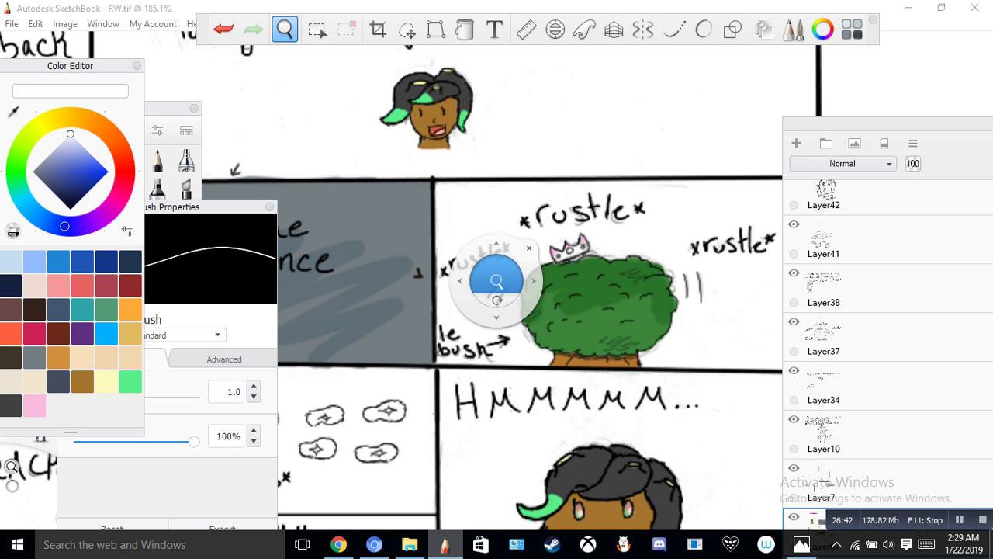
left_click_drag(314, 131, 327, 256)
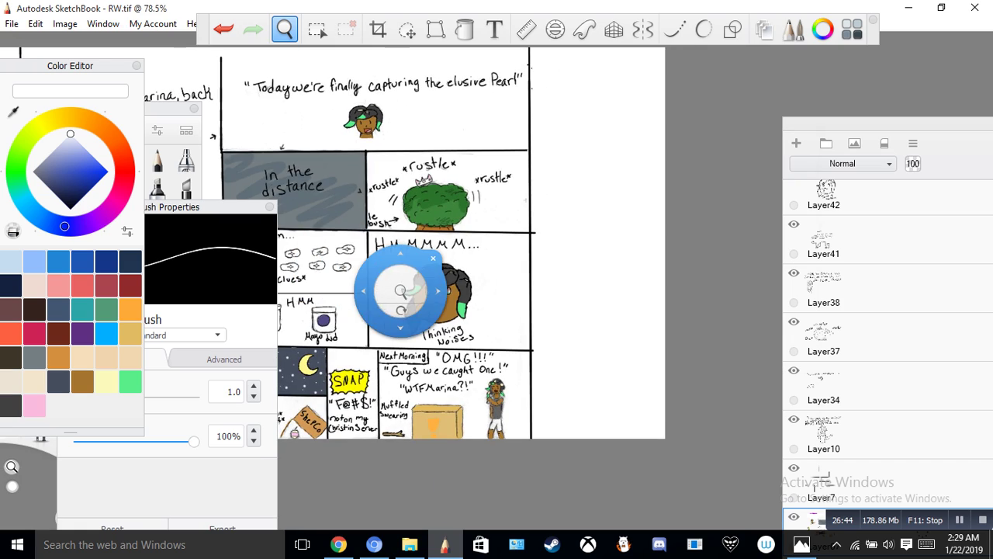
left_click_drag(427, 307, 722, 217)
left_click_drag(574, 262, 545, 250)
left_click(430, 314)
left_click_drag(431, 326, 435, 163)
left_click_drag(545, 360, 546, 363)
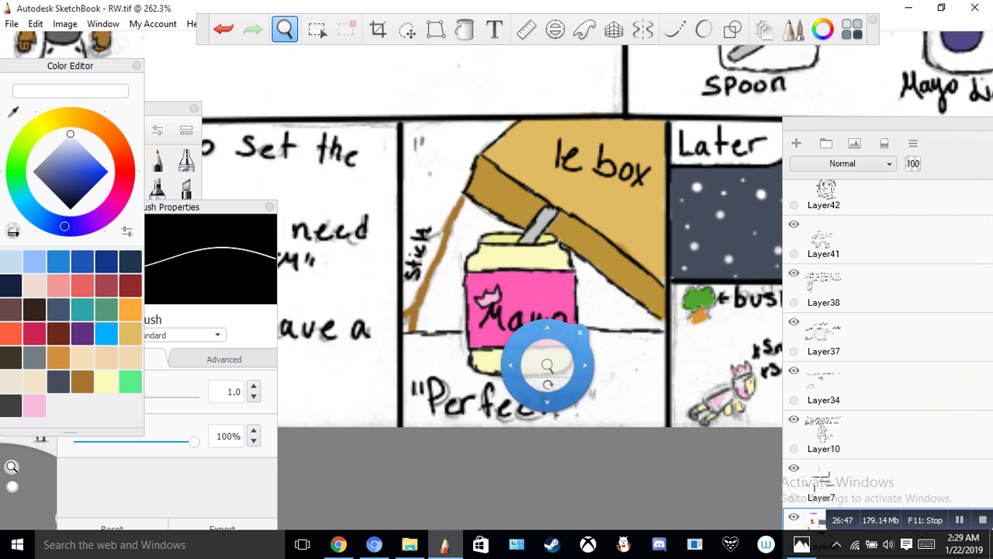
left_click(596, 364)
left_click_drag(593, 392, 591, 400)
left_click_drag(560, 416, 525, 420)
mouse_move(558, 408)
left_mouse_down()
mouse_move(552, 416)
mouse_move(546, 405)
left_mouse_up()
left_click_drag(578, 391, 578, 402)
left_click_drag(523, 416, 503, 424)
left_click_drag(552, 393, 516, 408)
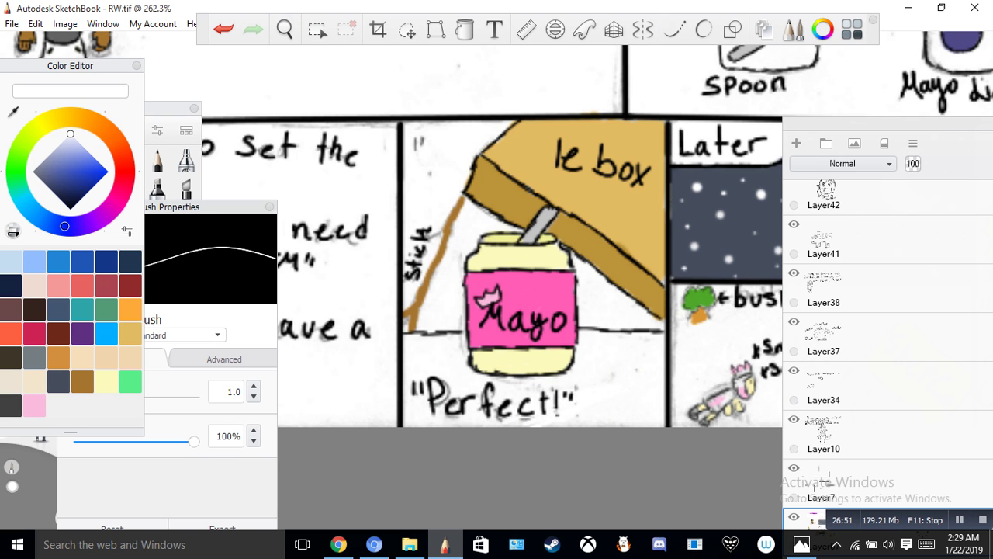
Step: Set the brush size to 3.0 and paint out stray marks in the mayo panel's upper-left corner and around the "Stick" lettering
left_click(231, 391)
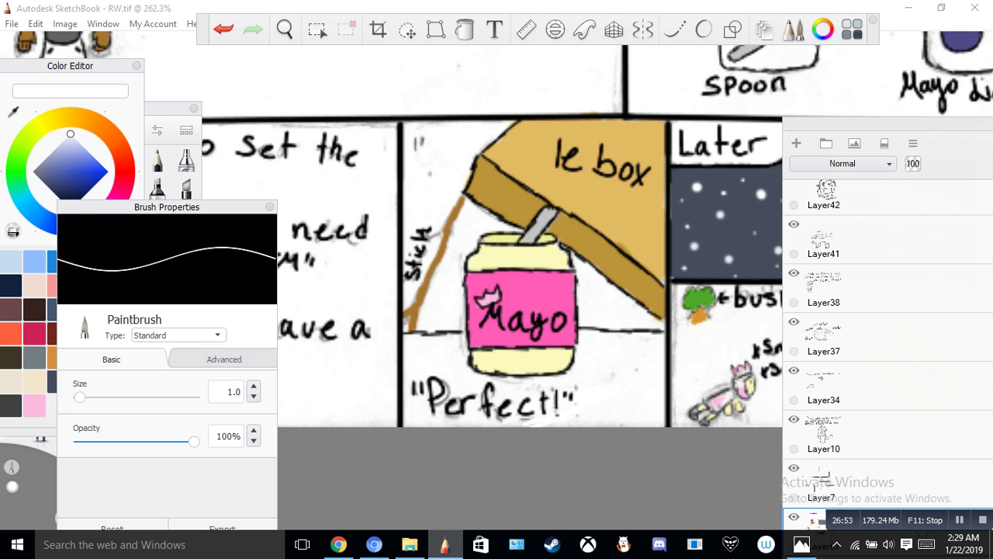
type("3")
key("Return")
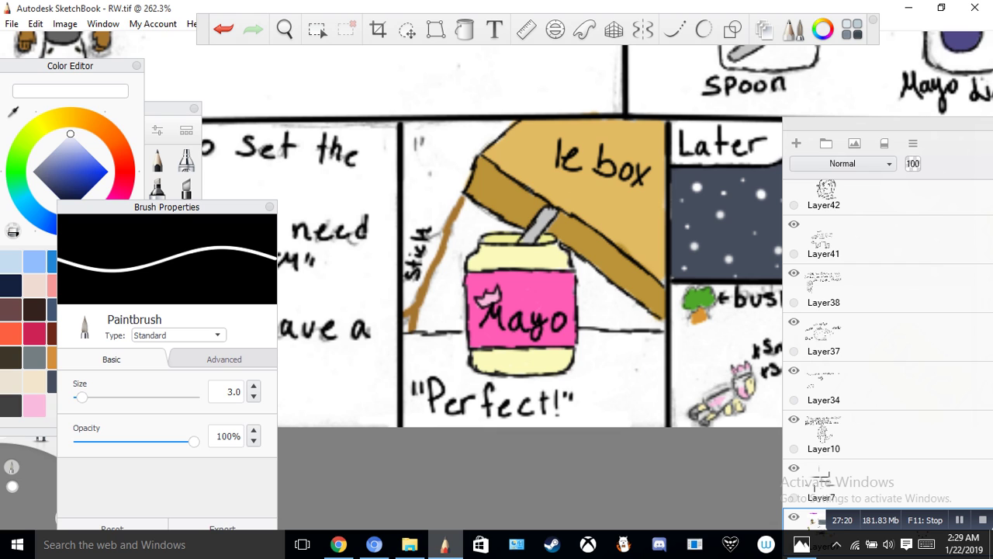
mouse_move(416, 149)
left_mouse_down()
mouse_move(424, 125)
mouse_move(281, 127)
mouse_move(283, 153)
mouse_move(349, 158)
left_mouse_up()
left_click_drag(326, 221, 337, 236)
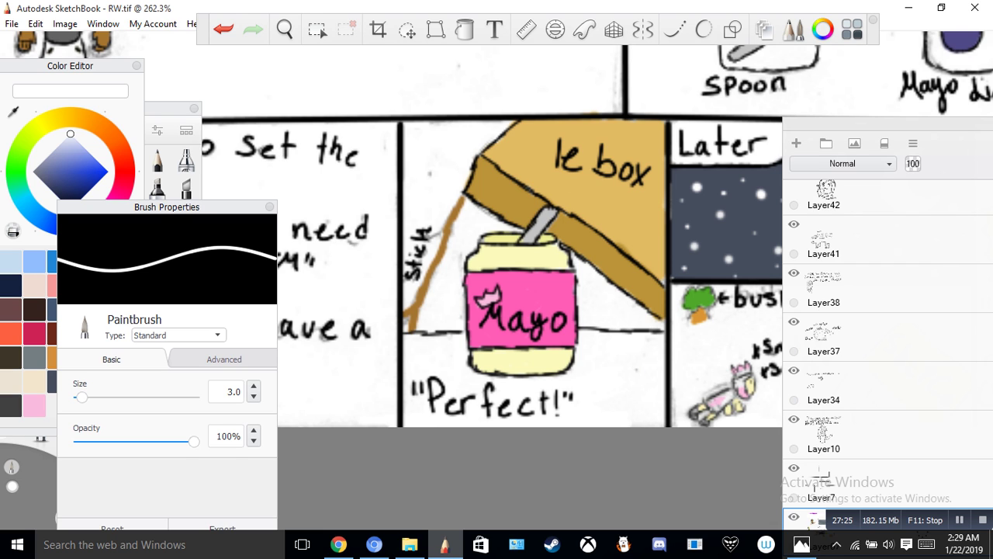
left_click_drag(420, 232, 426, 242)
left_click_drag(425, 247, 420, 261)
left_click_drag(418, 267, 417, 275)
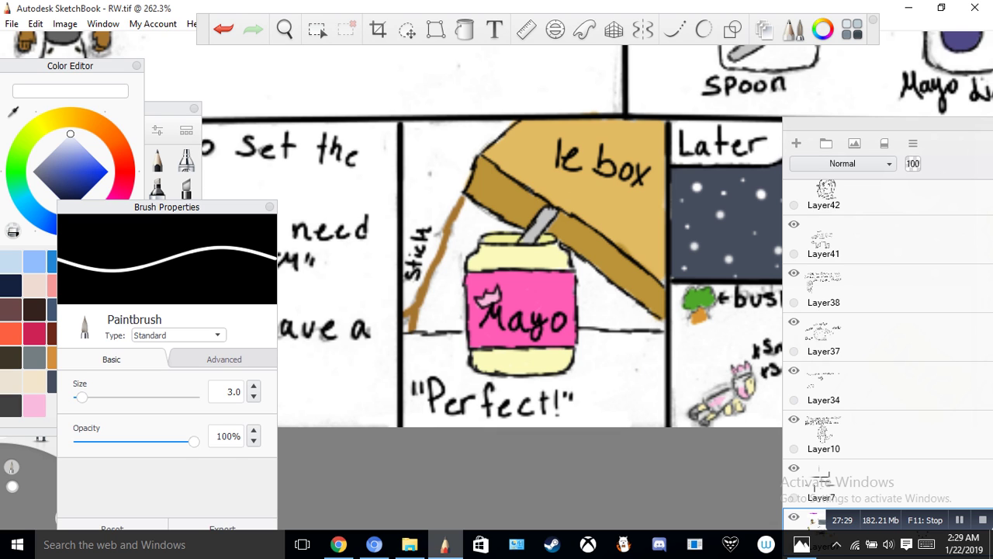
Step: Paint out remaining specks around the mayo panel and the small figure in the next panel, undoing the stroke that covers the stick
left_click(430, 173)
left_click_drag(431, 123, 441, 123)
left_click_drag(462, 255, 461, 267)
left_click_drag(439, 234, 448, 228)
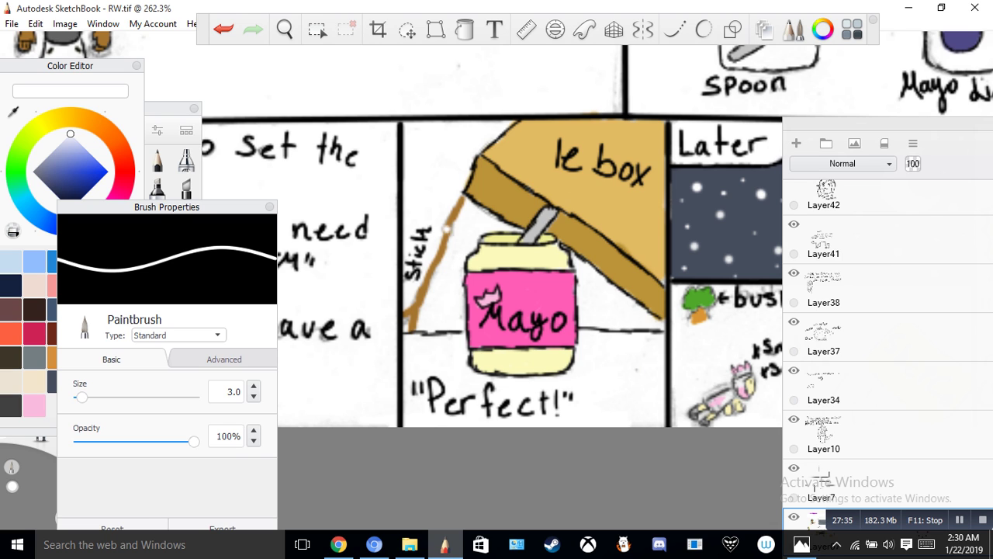
key("ctrl+z")
left_click(484, 211)
mouse_move(615, 62)
left_mouse_down()
mouse_move(621, 102)
mouse_move(610, 111)
left_mouse_up()
mouse_move(715, 388)
left_mouse_down()
mouse_move(707, 396)
mouse_move(735, 389)
left_mouse_up()
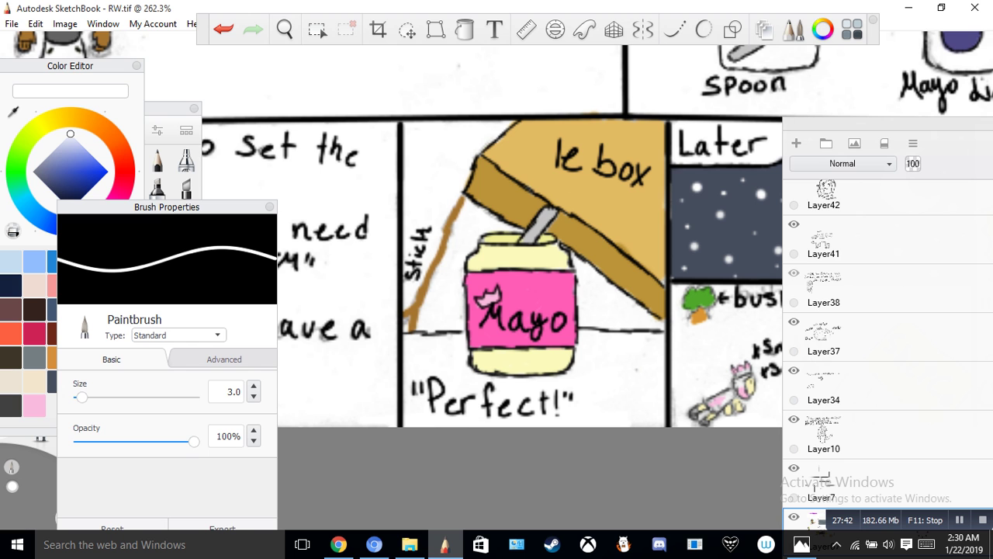
Step: Examine the lower panels up close and the whole comic page for remaining flaws
left_click(285, 29)
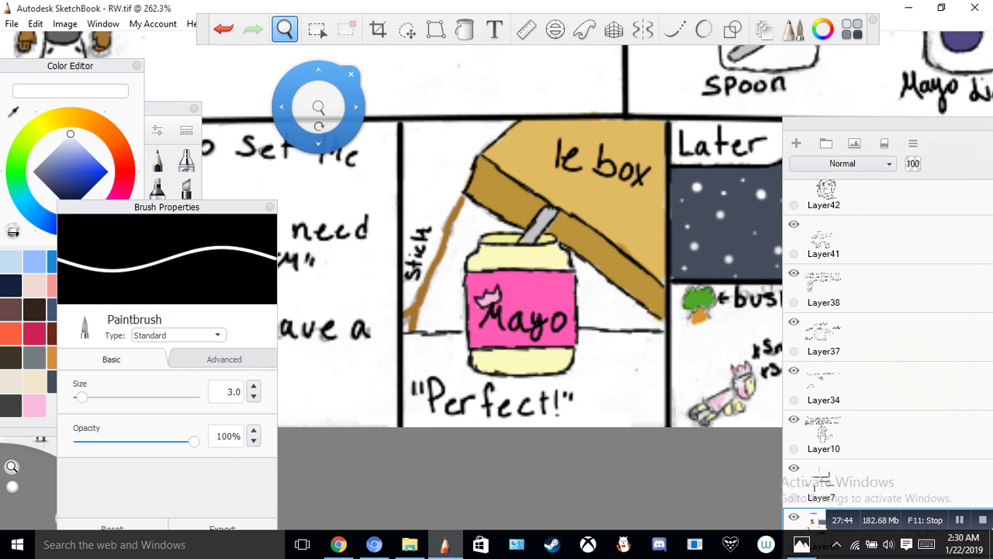
left_click_drag(316, 136, 307, 307)
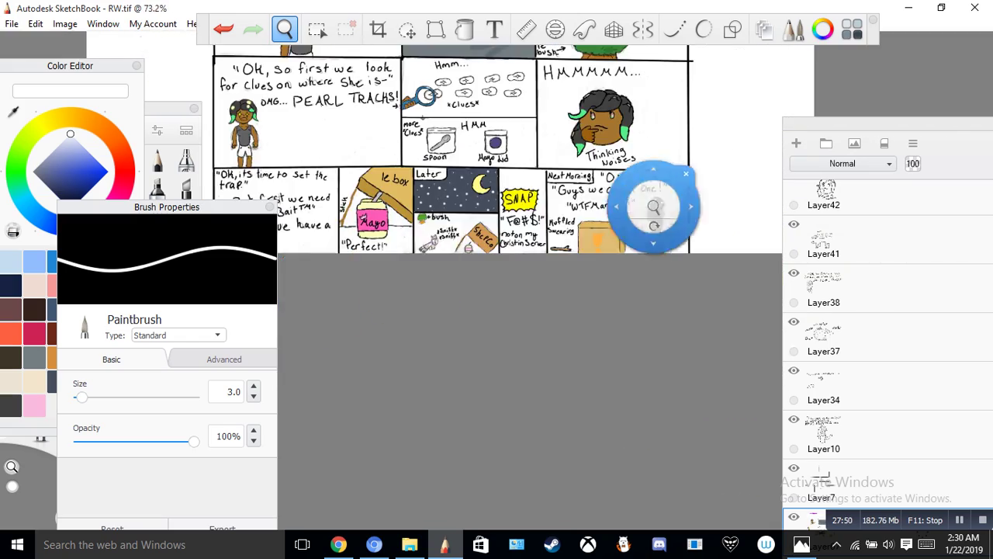
left_click_drag(639, 132, 638, 31)
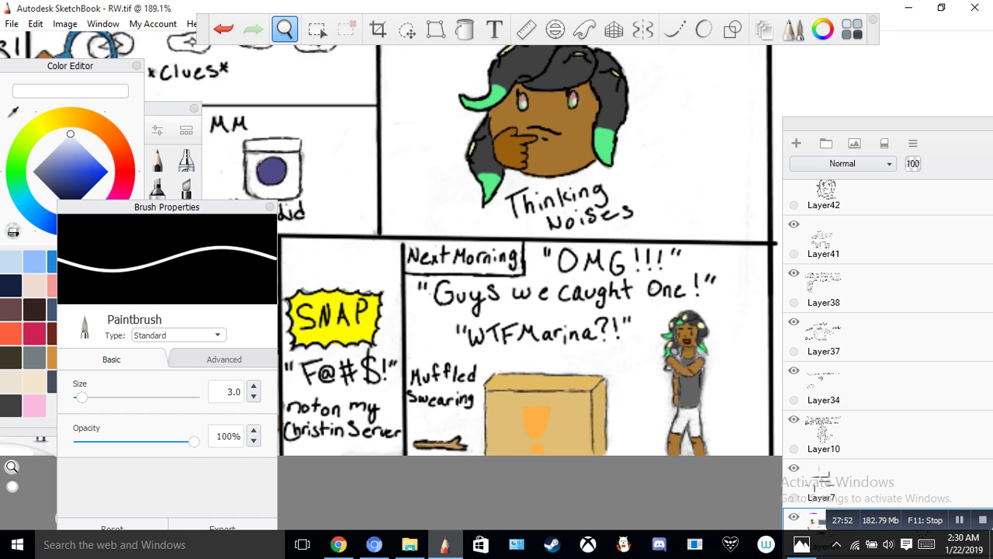
left_click_drag(578, 151, 531, 295)
left_click_drag(530, 260, 530, 194)
left_click_drag(580, 242, 502, 388)
left_click(368, 376)
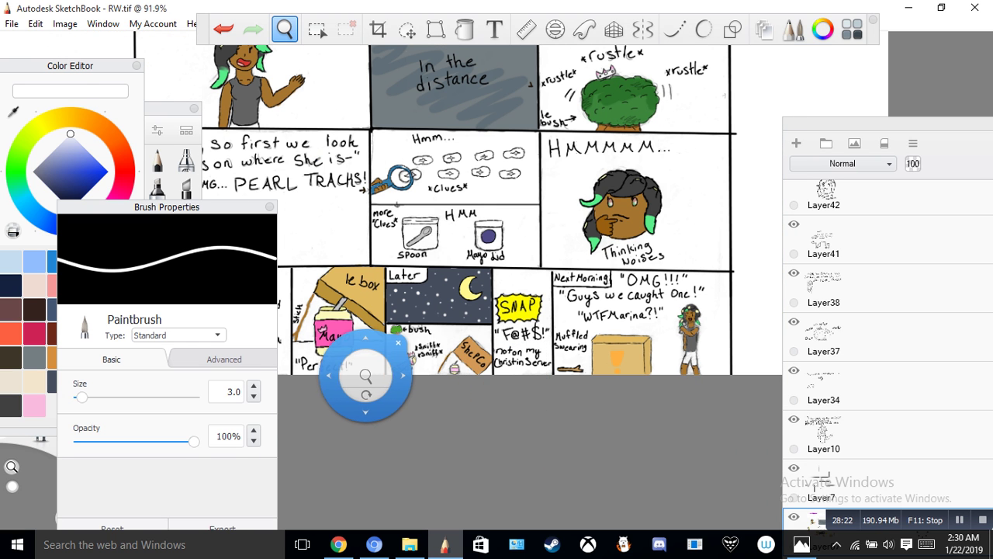
left_click_drag(368, 376, 368, 377)
left_click_drag(446, 336, 516, 198)
left_click_drag(511, 246, 513, 279)
left_click_drag(606, 326, 556, 386)
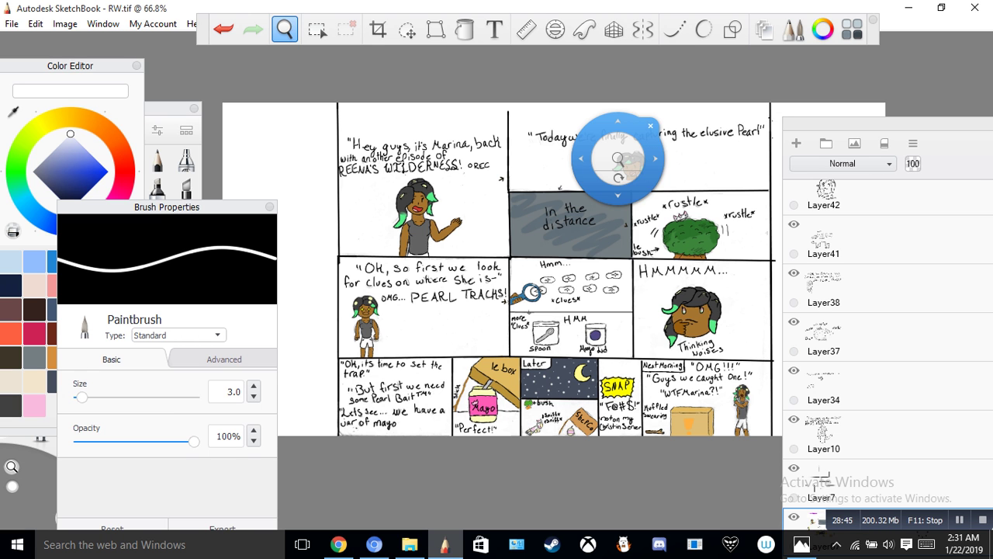
left_click_drag(623, 283, 575, 309)
left_click(378, 30)
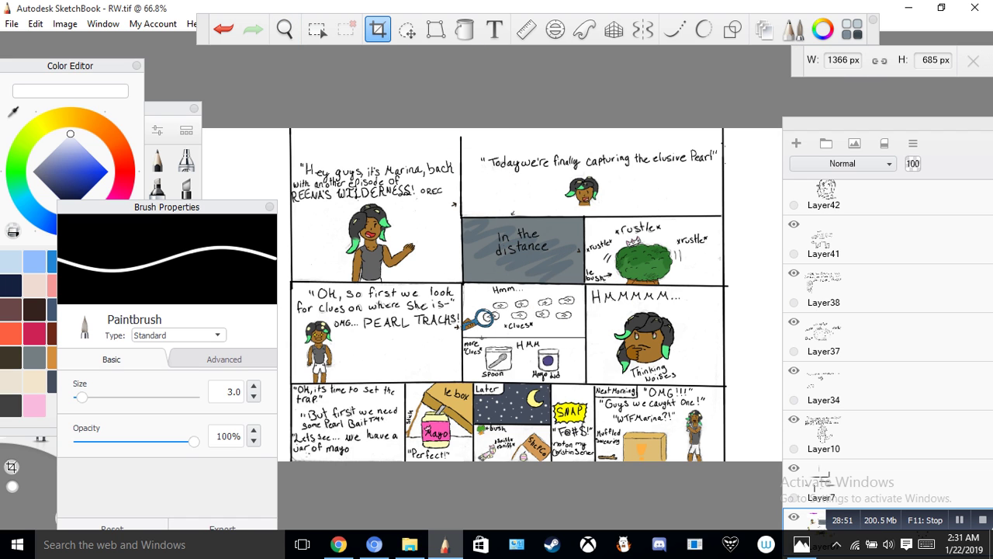
left_click_drag(290, 128, 338, 132)
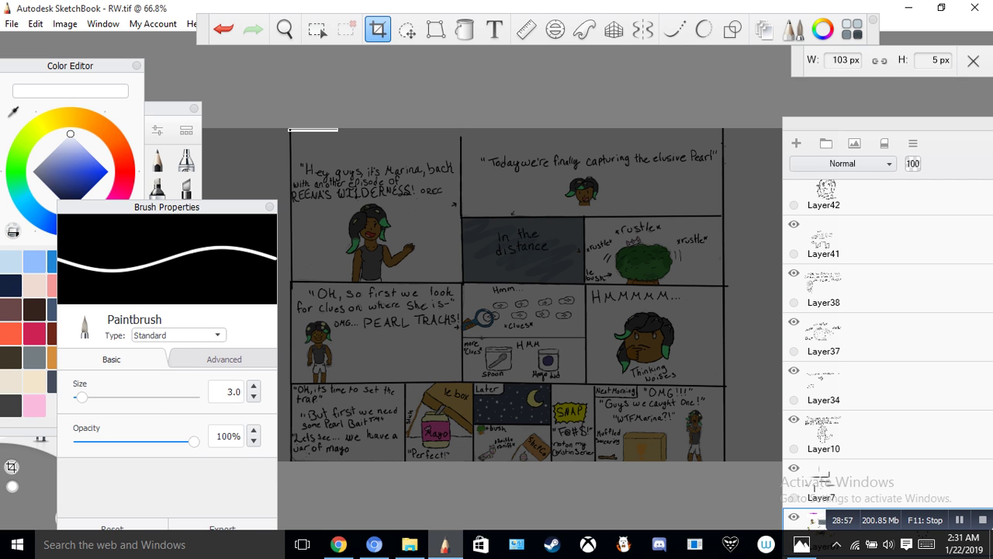
key("Escape")
key("Escape")
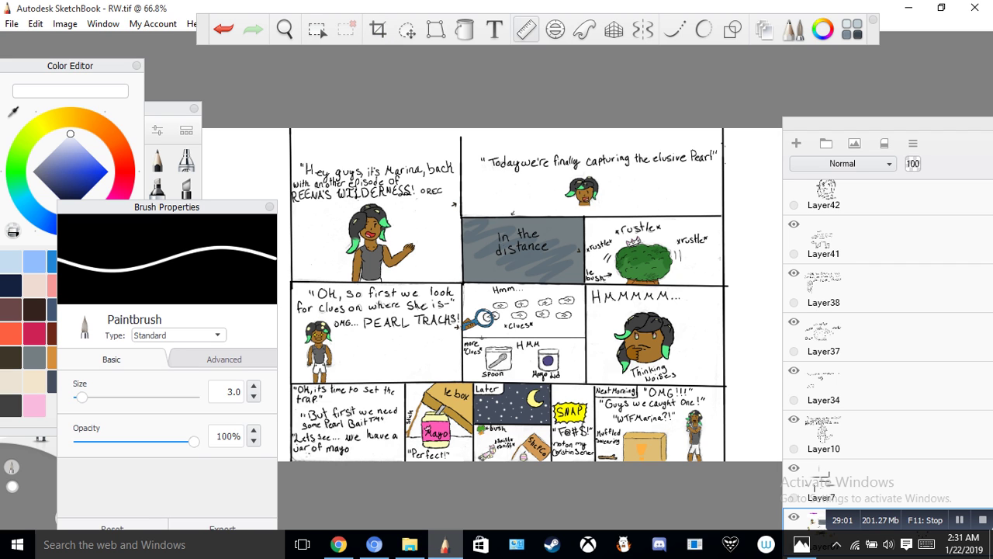
Step: Extend the vertical border between the top two panels to the page's upper edge with a black 2.0 brush along the ruler
left_click(526, 30)
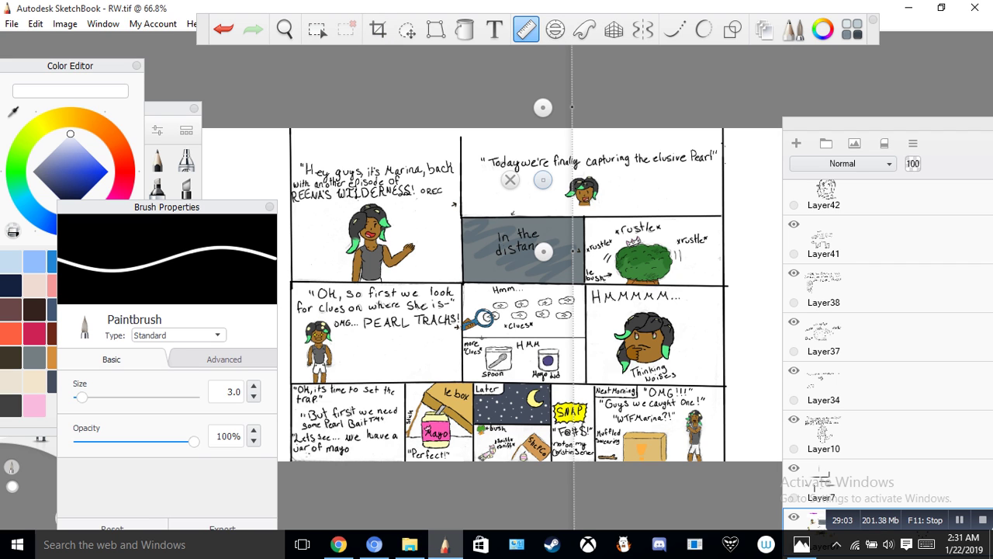
left_click_drag(544, 251, 443, 241)
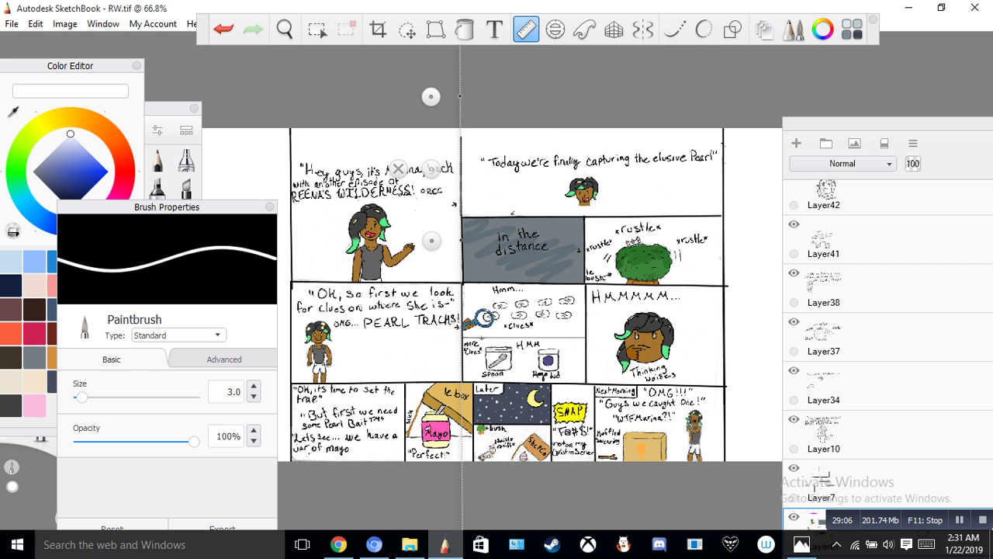
left_click_drag(82, 397, 80, 397)
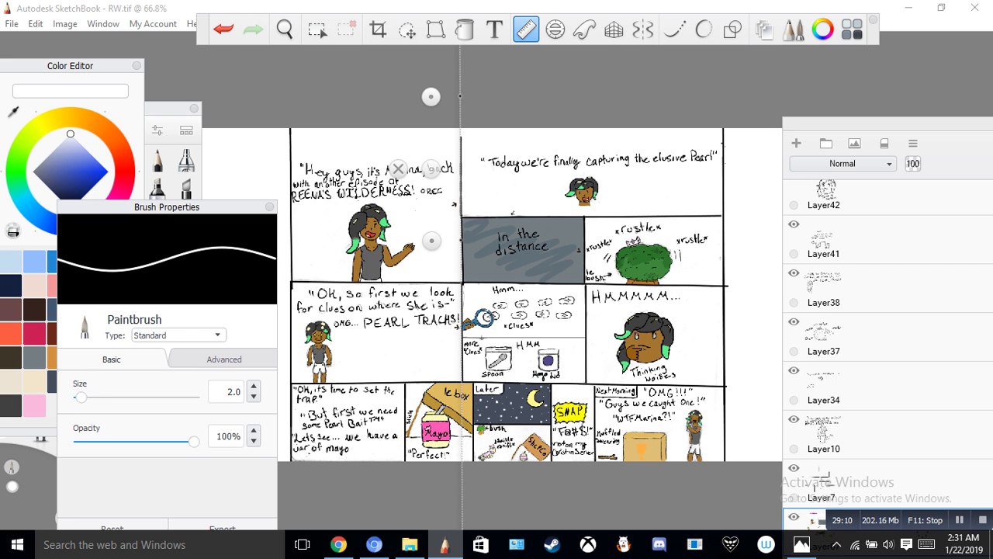
left_click_drag(68, 194, 70, 209)
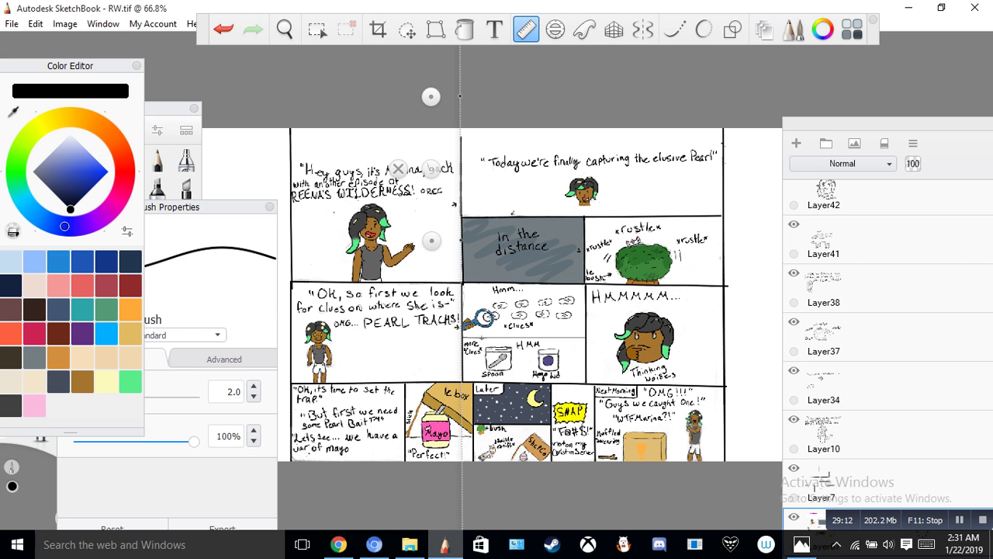
left_click_drag(461, 171, 461, 129)
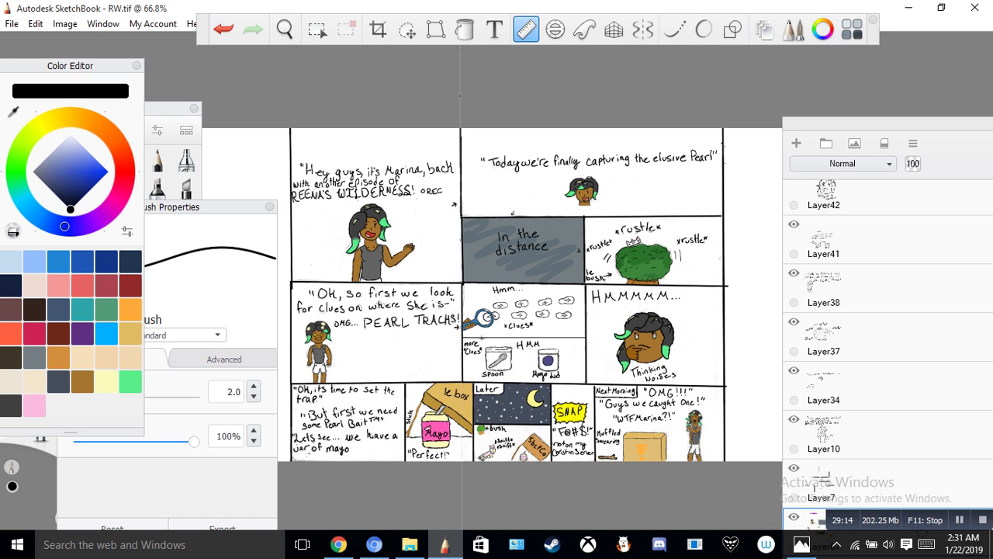
left_click(589, 544)
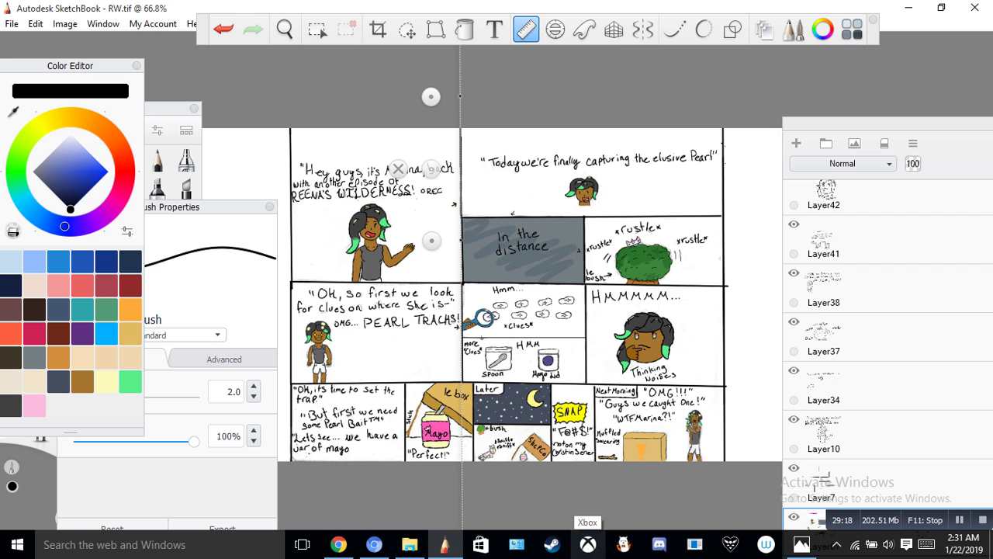
key("e")
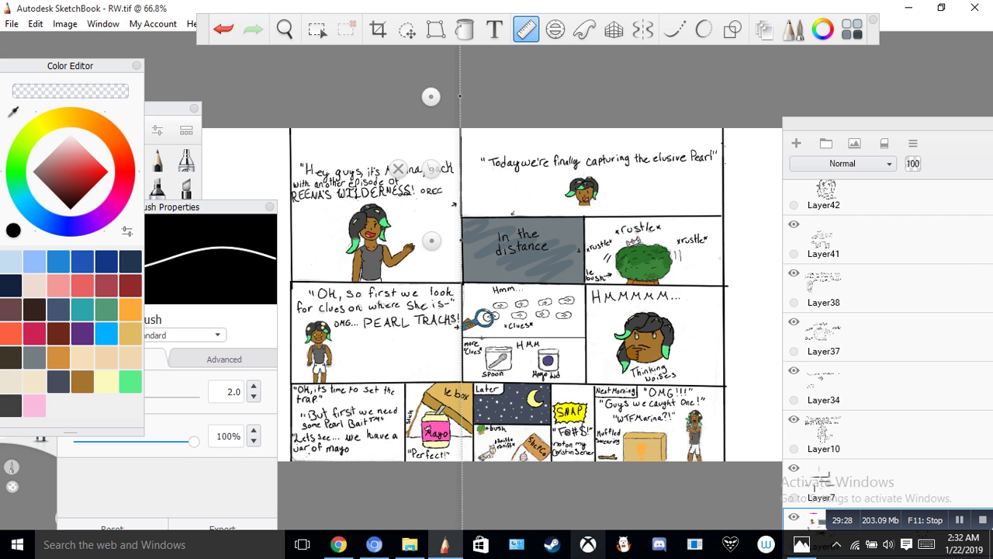
left_click(398, 168)
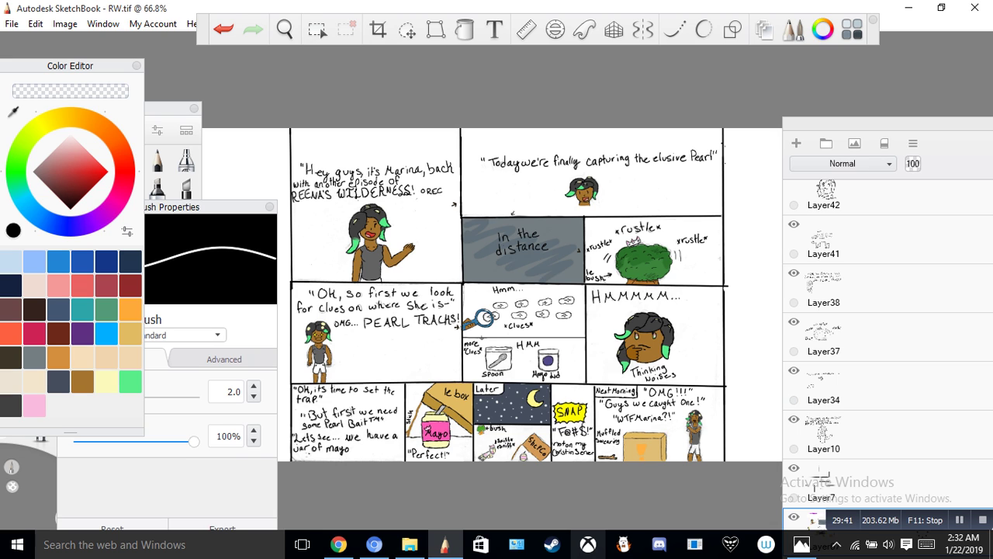
Step: Undo the last edit and save the comic file
left_click(224, 30)
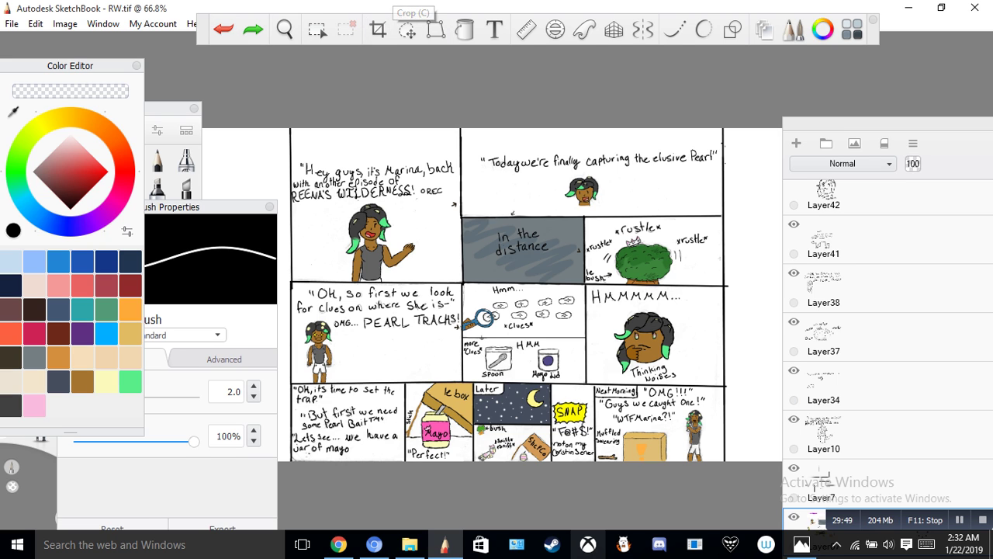
left_click(12, 24)
left_click(38, 107)
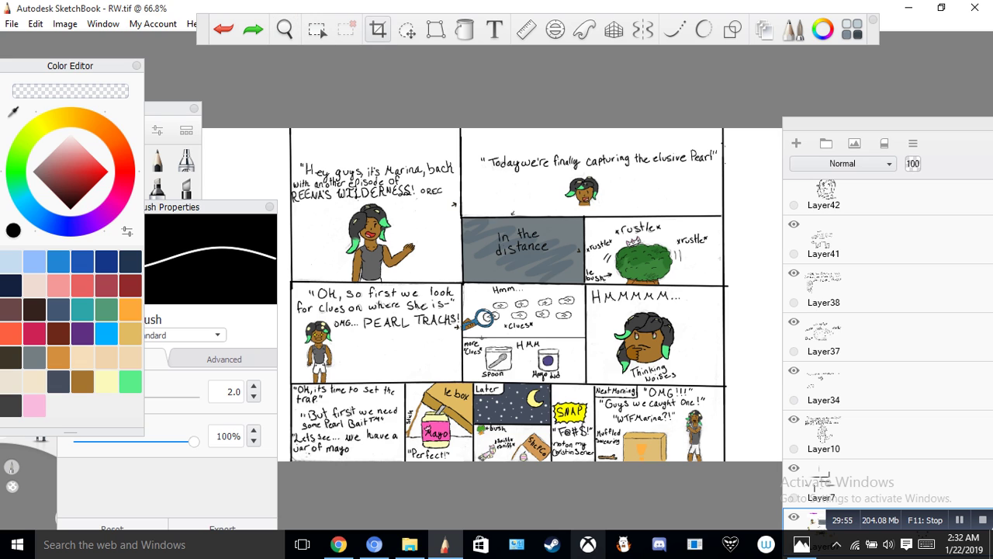
left_click(378, 30)
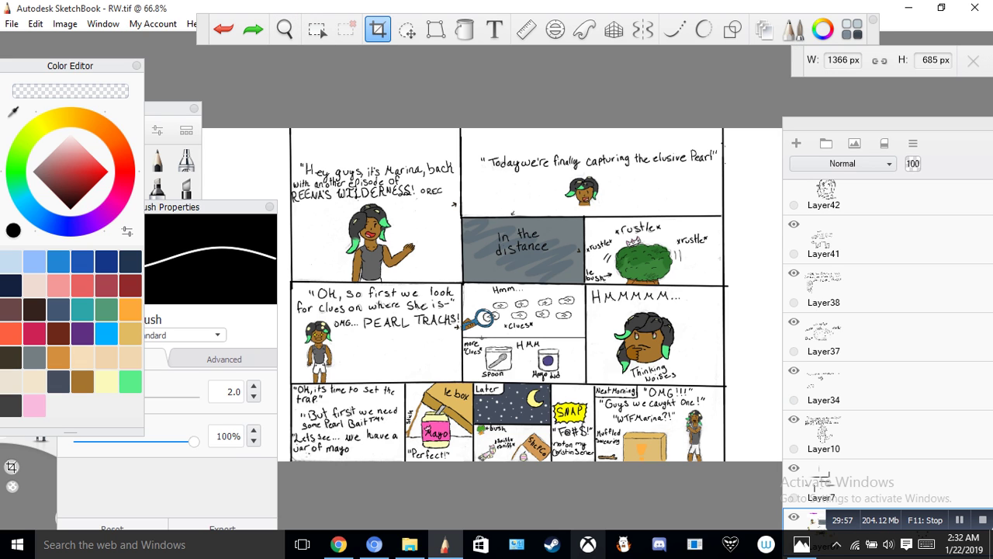
left_click(974, 60)
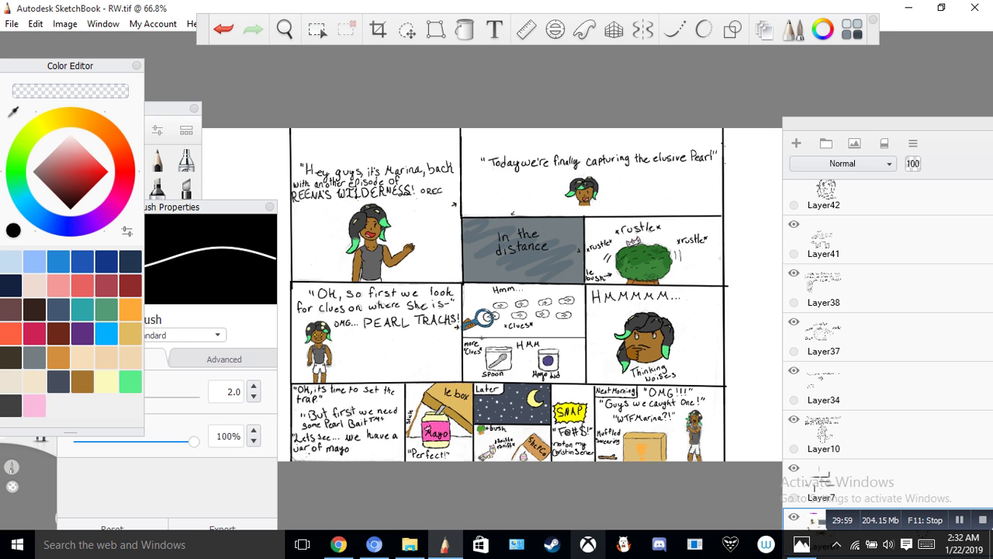
Step: Save a copy of the comic as RW1 in TIFF format in the Downloads folder
key("alt+f")
key("Down")
key("Down")
key("Down")
key("Down")
key("Down")
key("Down")
key("Return")
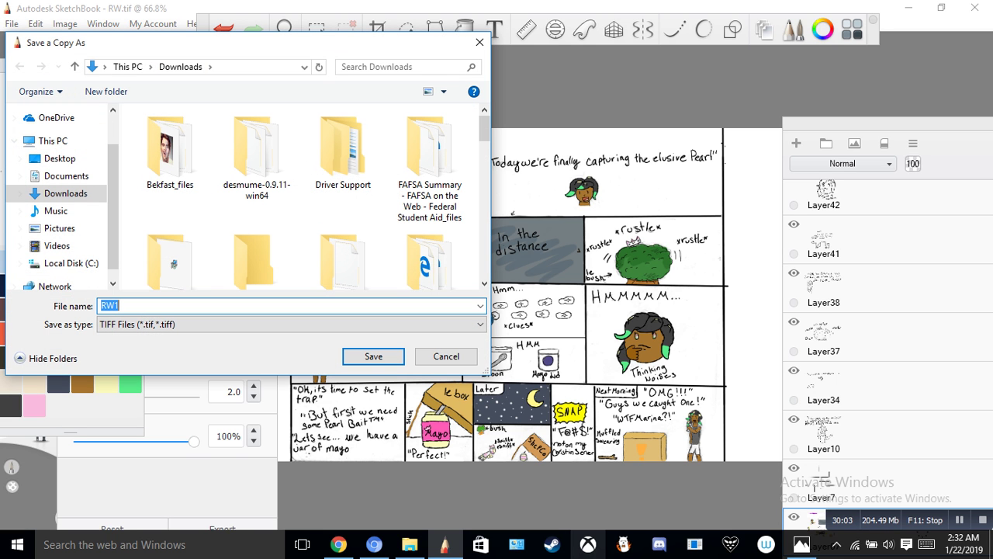
left_click(189, 323)
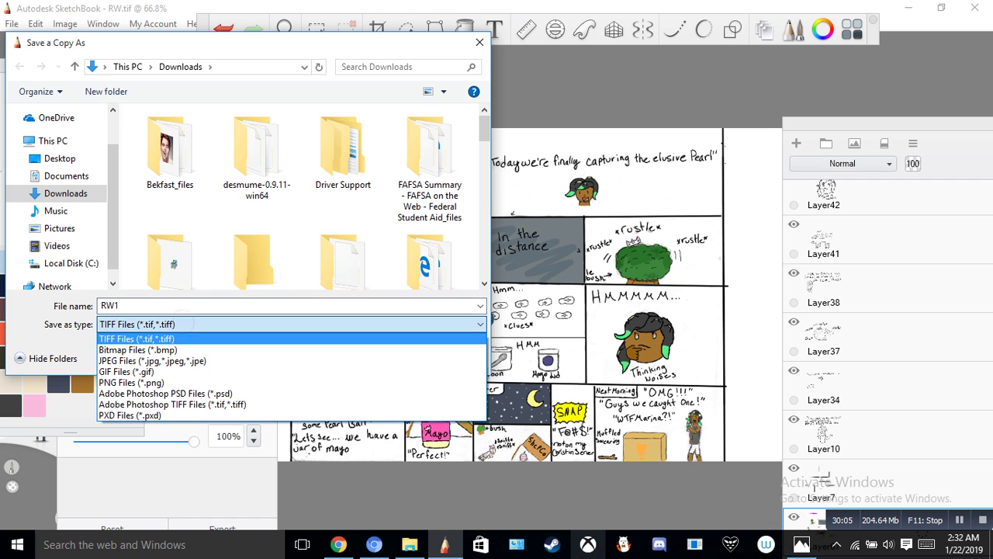
left_click(178, 338)
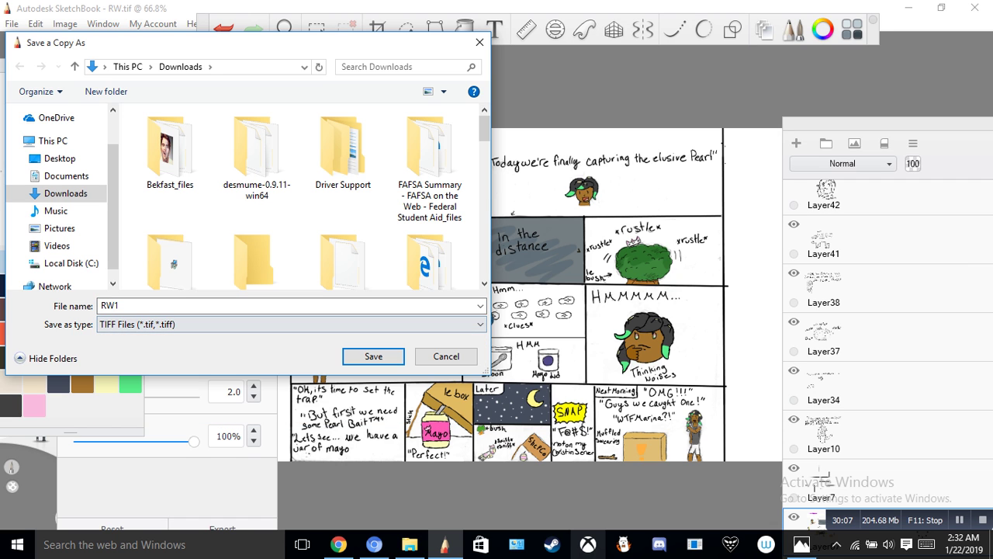
left_click(373, 356)
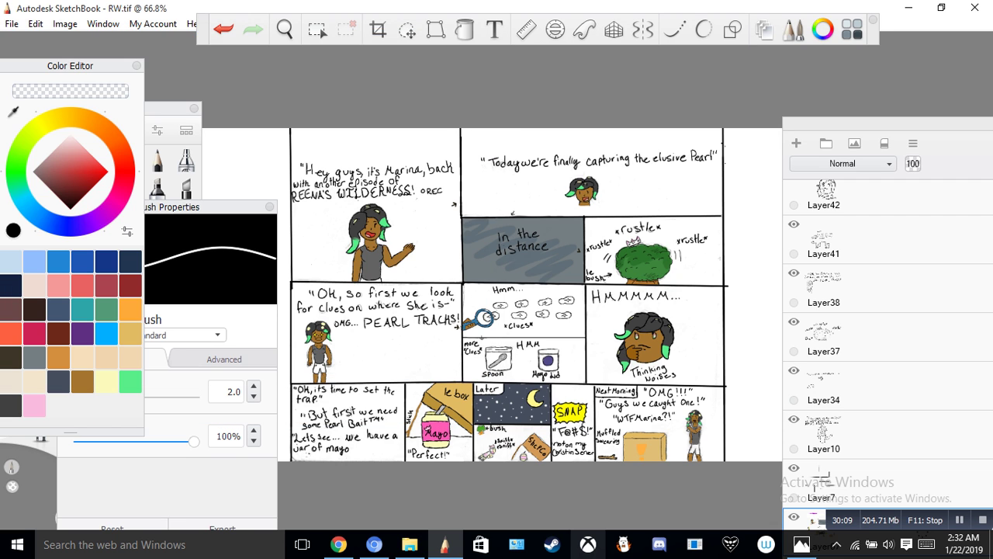
Step: Crop the canvas to the comic's outer panel borders at 890 x 675 px
left_click(378, 29)
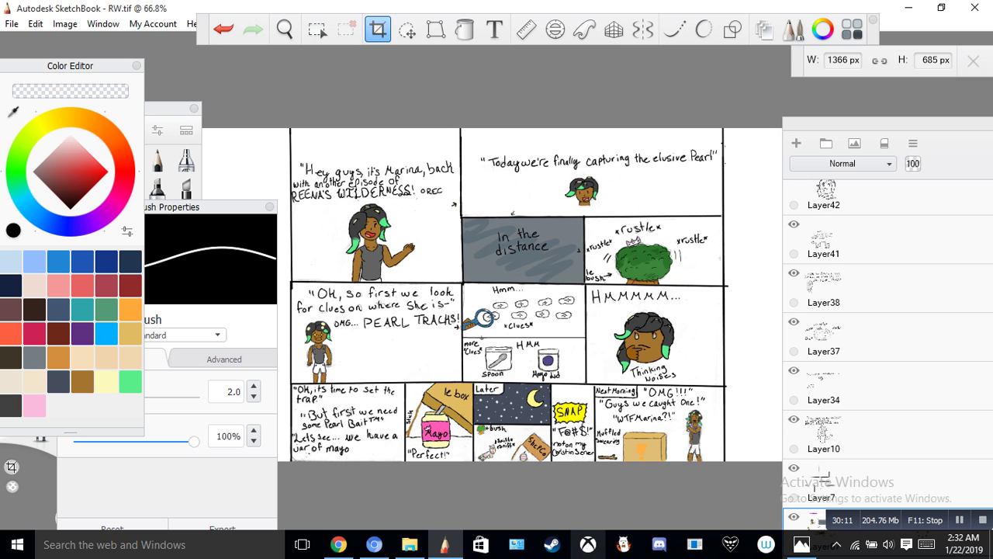
left_click_drag(290, 128, 723, 461)
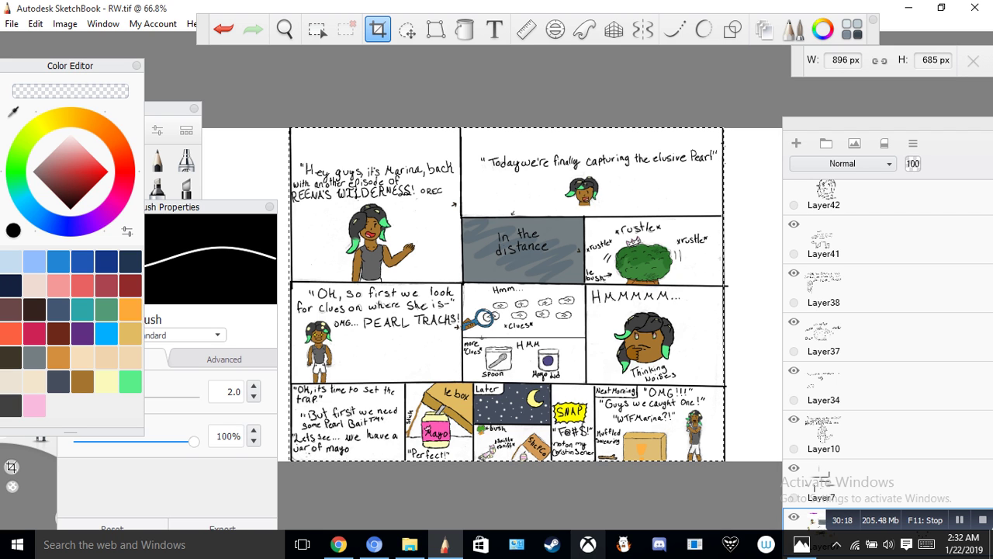
key("Return")
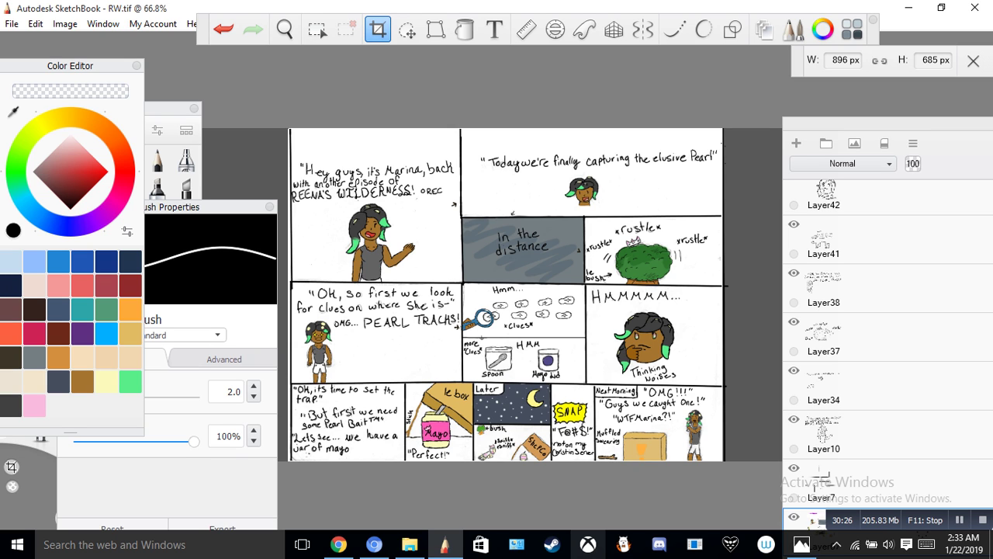
left_click_drag(288, 128, 292, 134)
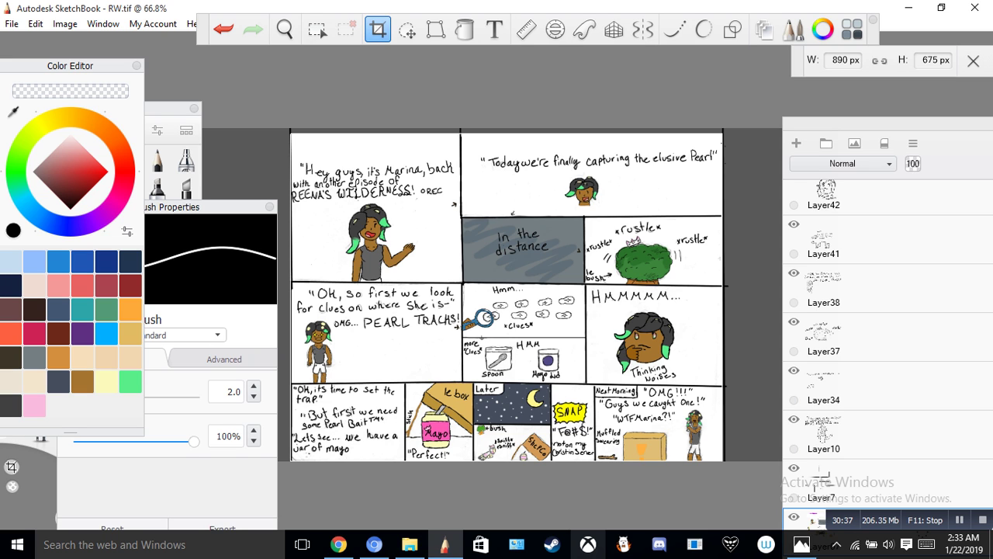
key("Return")
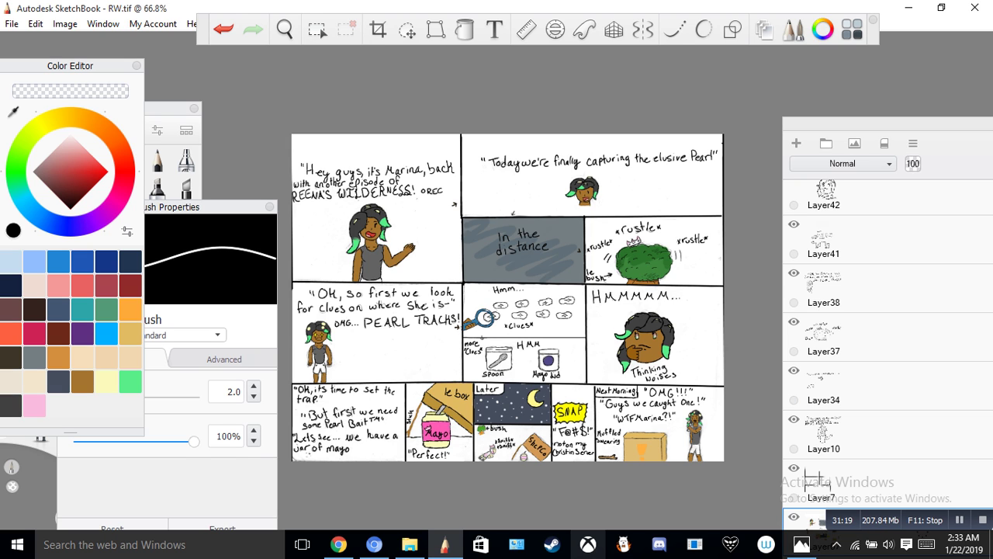
Step: Start saving the cropped comic under a new name, ReenasWilderness, in the Downloads folder
left_click(11, 23)
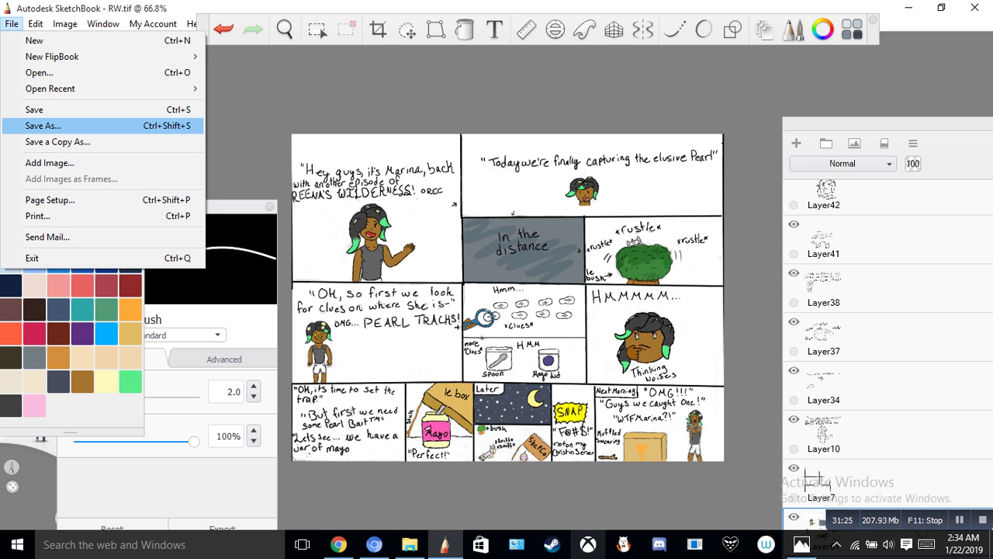
left_click(43, 125)
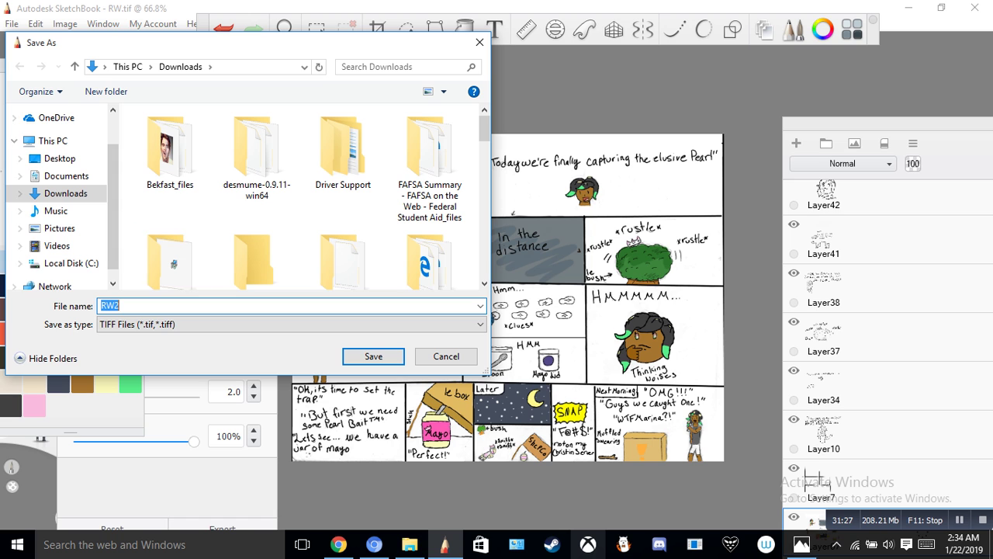
left_click(146, 305)
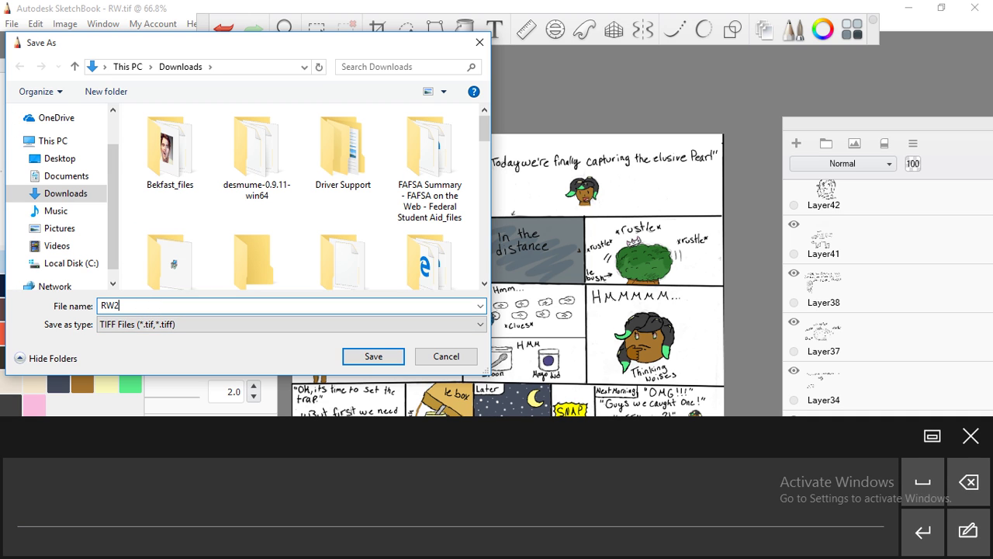
key("BackSpace")
key("BackSpace")
key("BackSpace")
type("R")
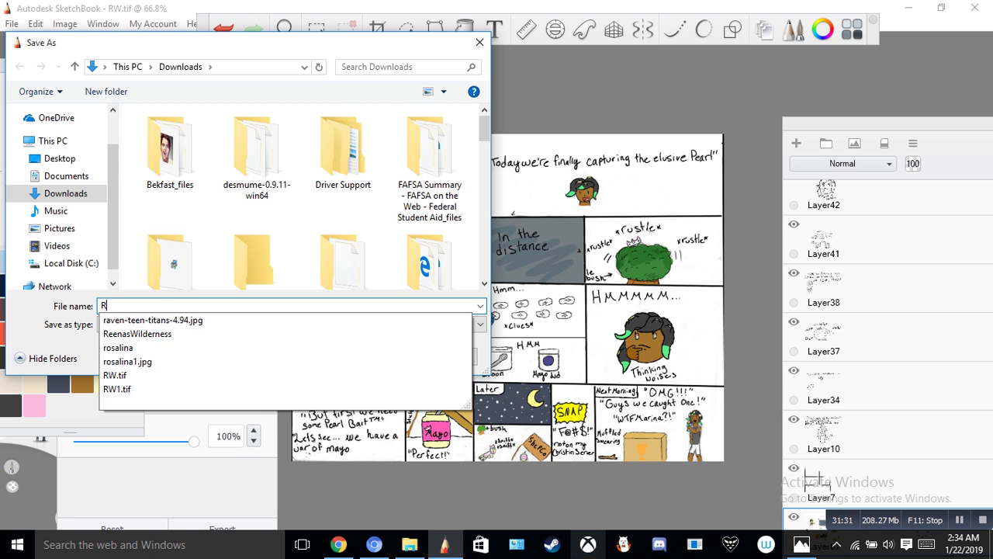
type("eena")
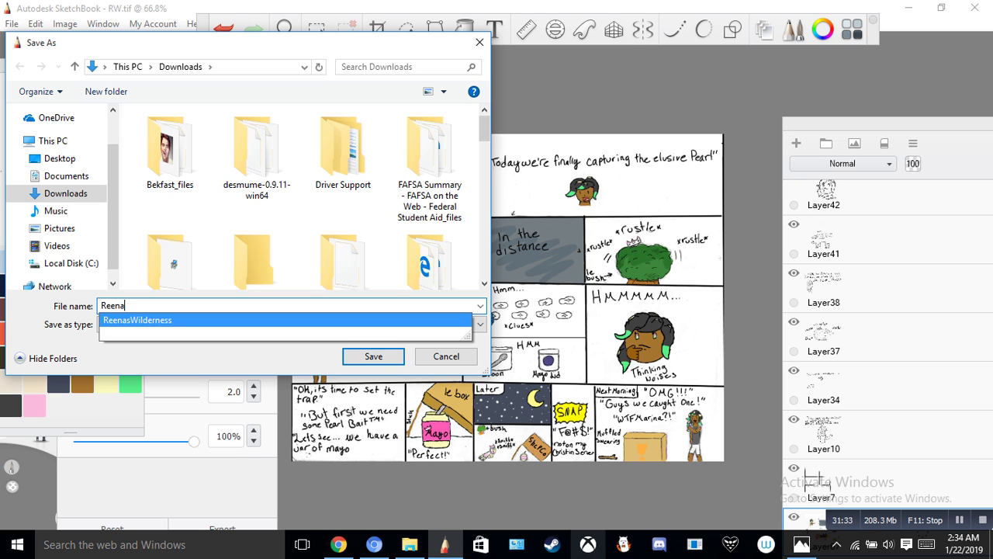
left_click(137, 320)
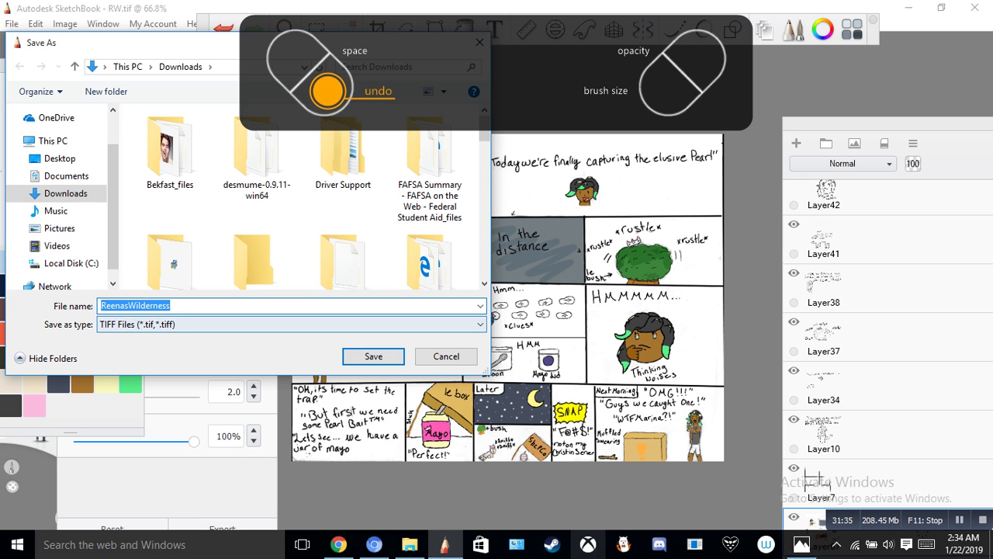
key("ctrl+z")
key("ctrl+z")
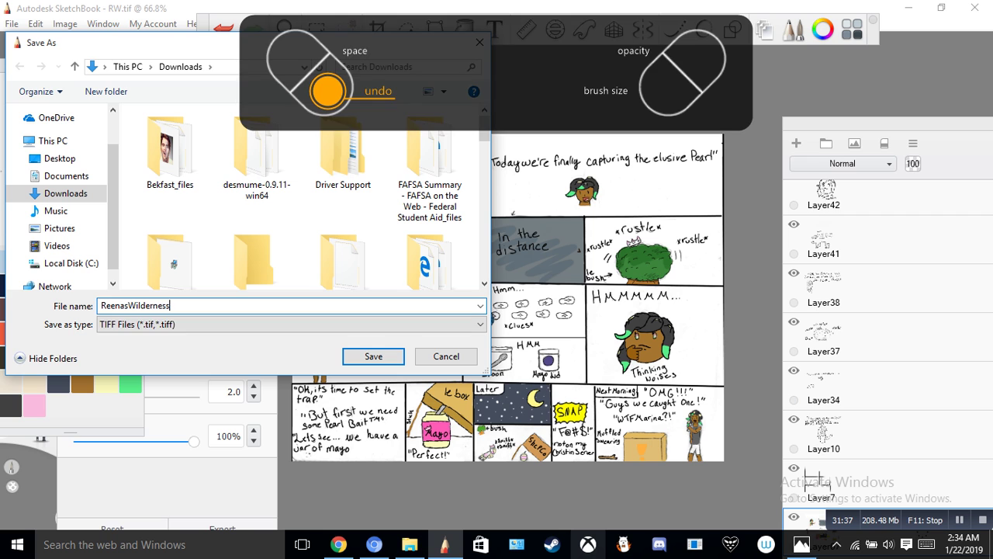
key("ctrl+z")
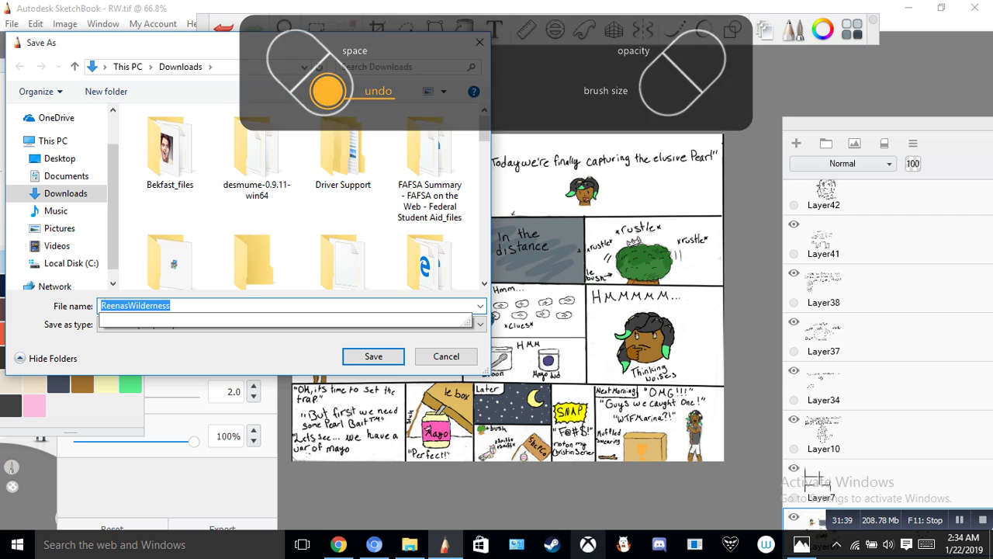
key("ctrl+z")
key("ctrl+z")
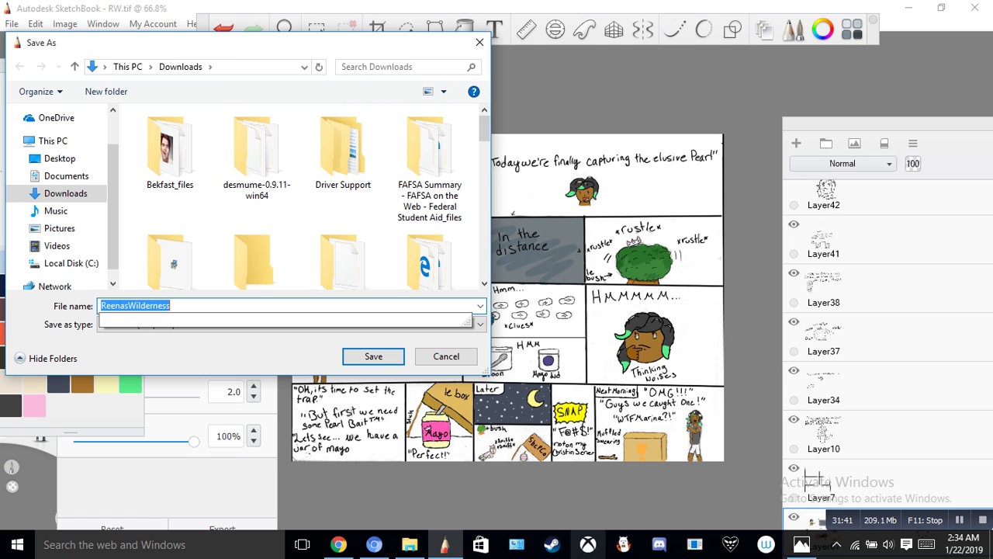
key("ctrl+z")
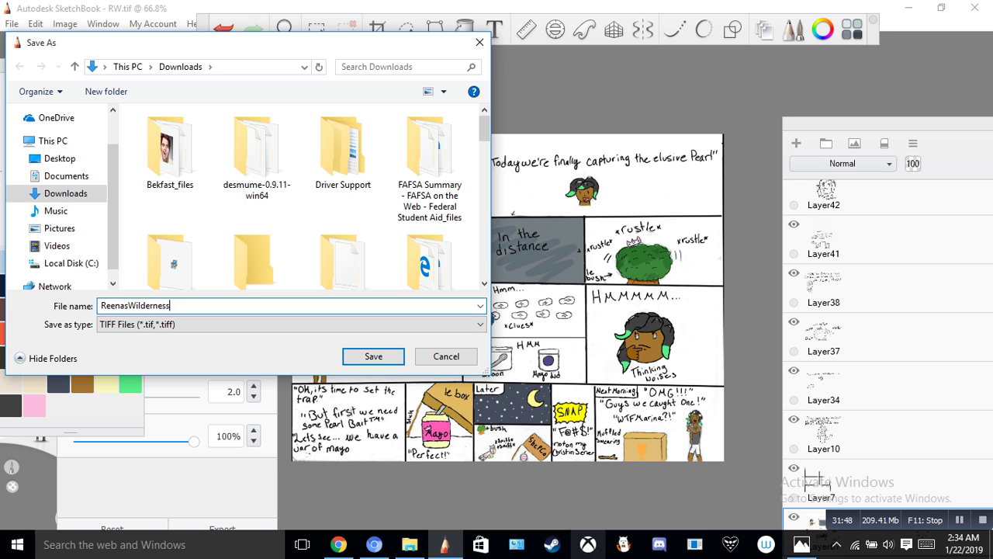
left_click(292, 325)
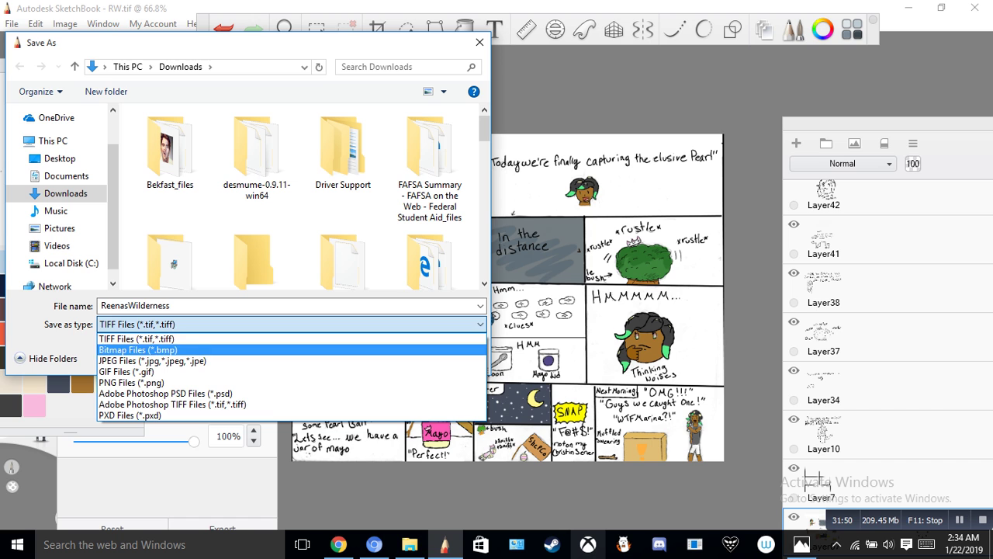
key("Return")
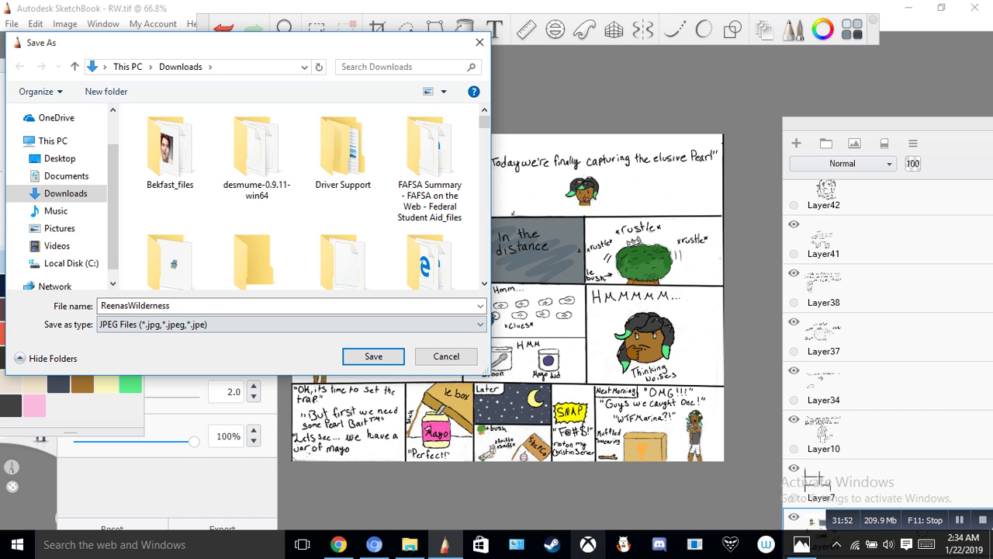
left_click(292, 324)
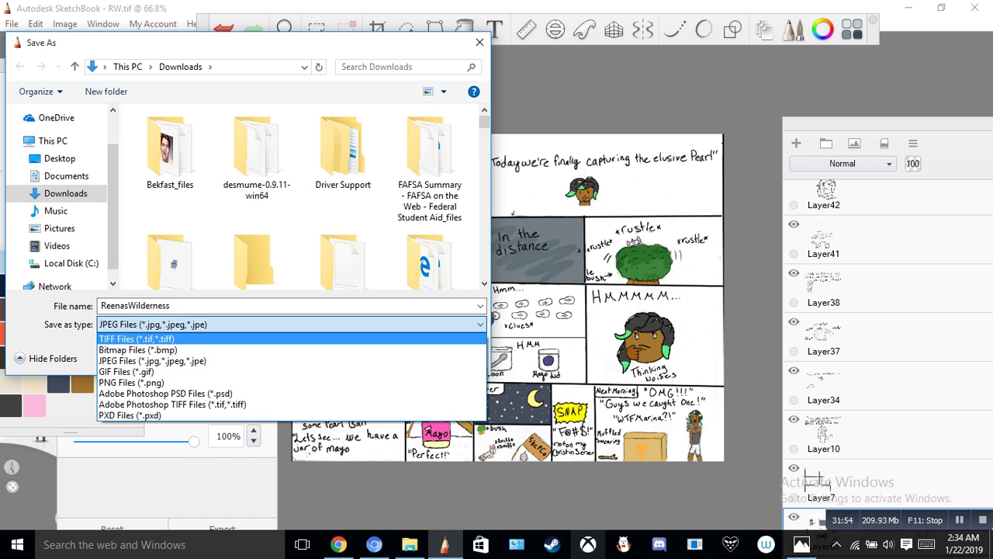
key("Up")
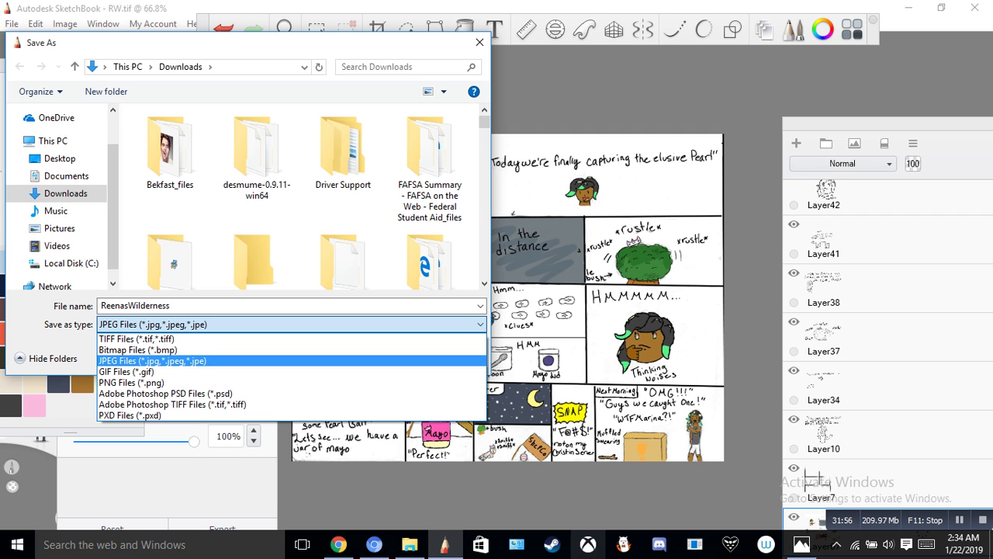
key("Up")
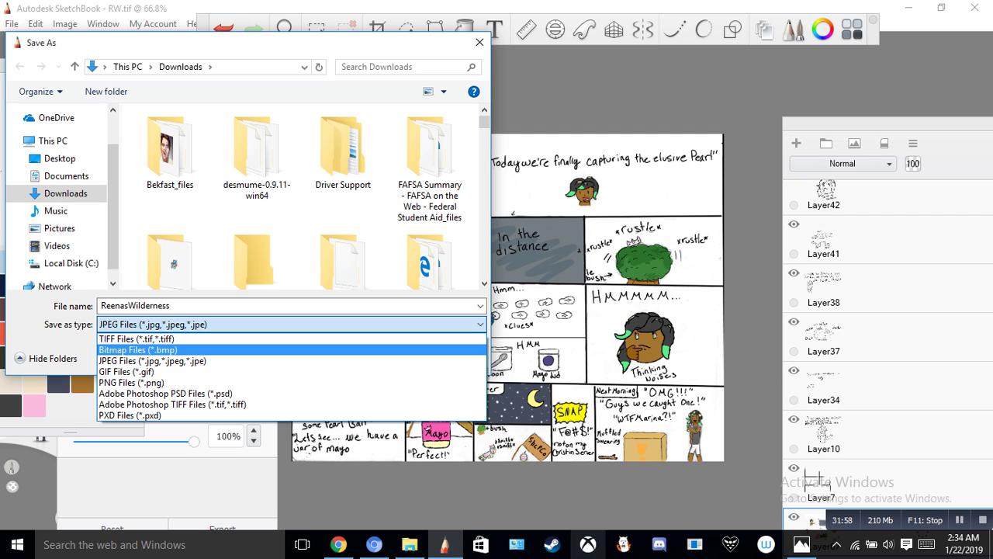
key("Up")
key("Down")
key("Down")
key("Down")
key("Down")
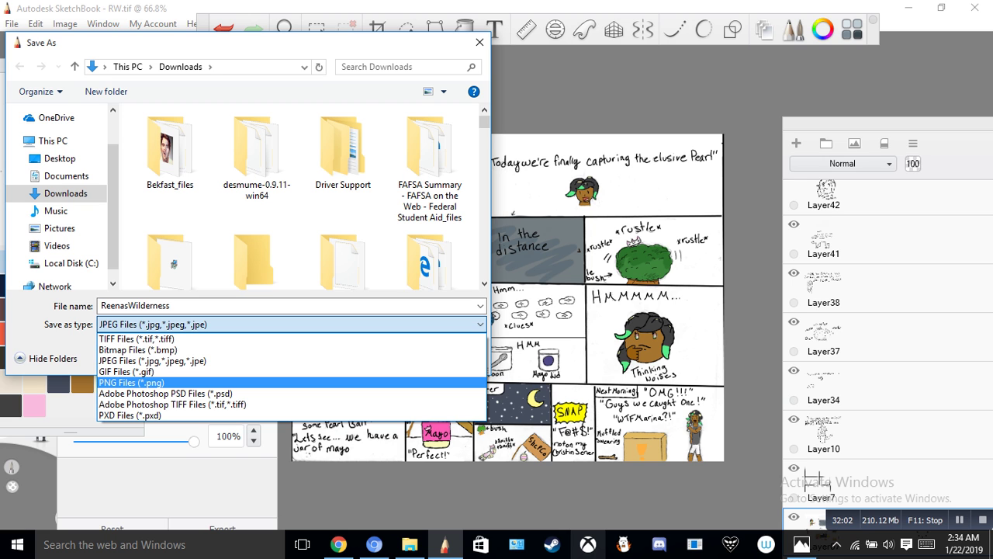
key("Return")
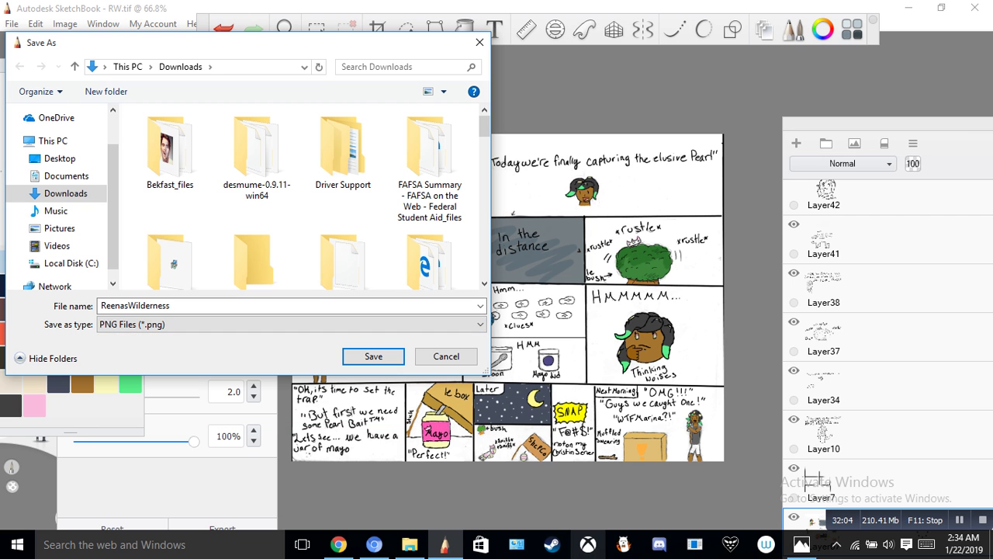
key("Return")
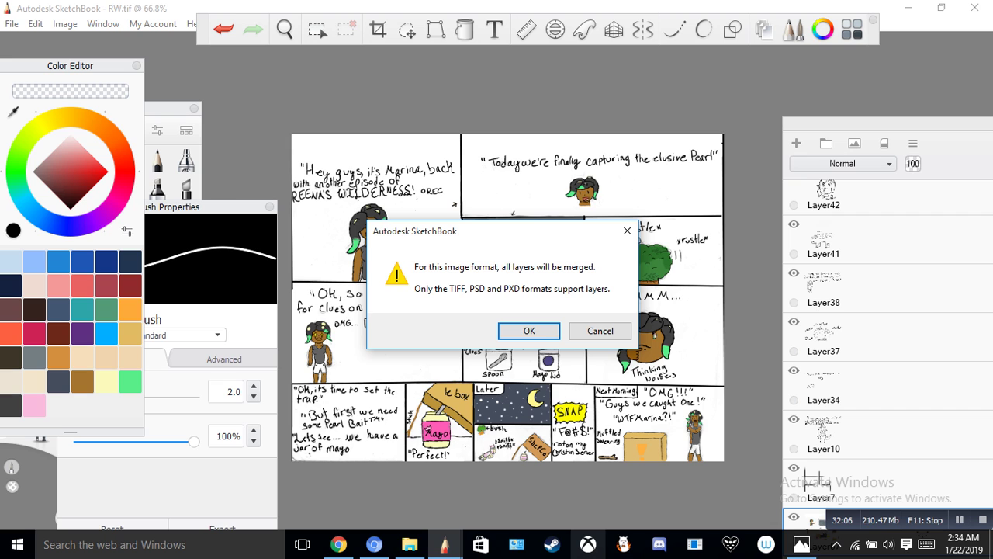
key("Tab")
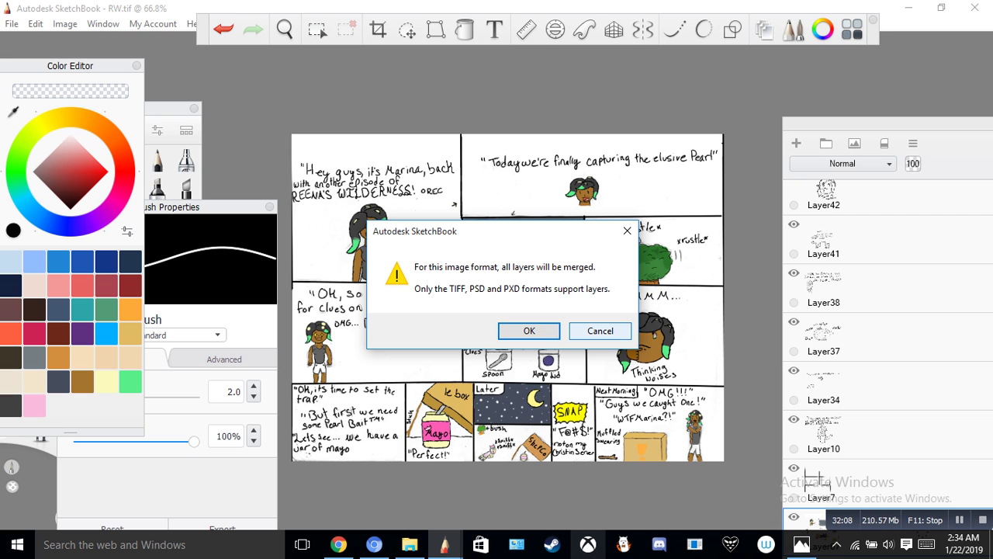
key("Tab")
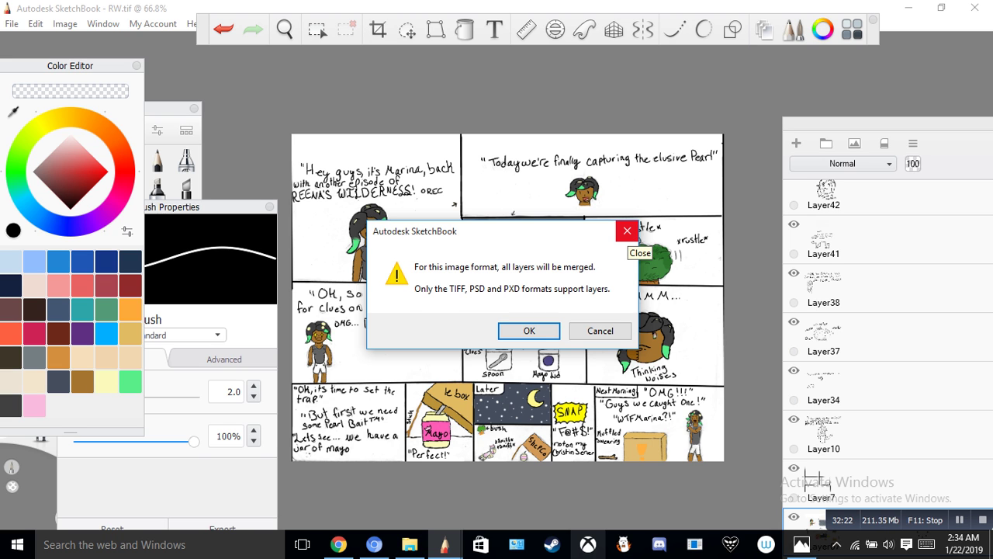
left_click(626, 231)
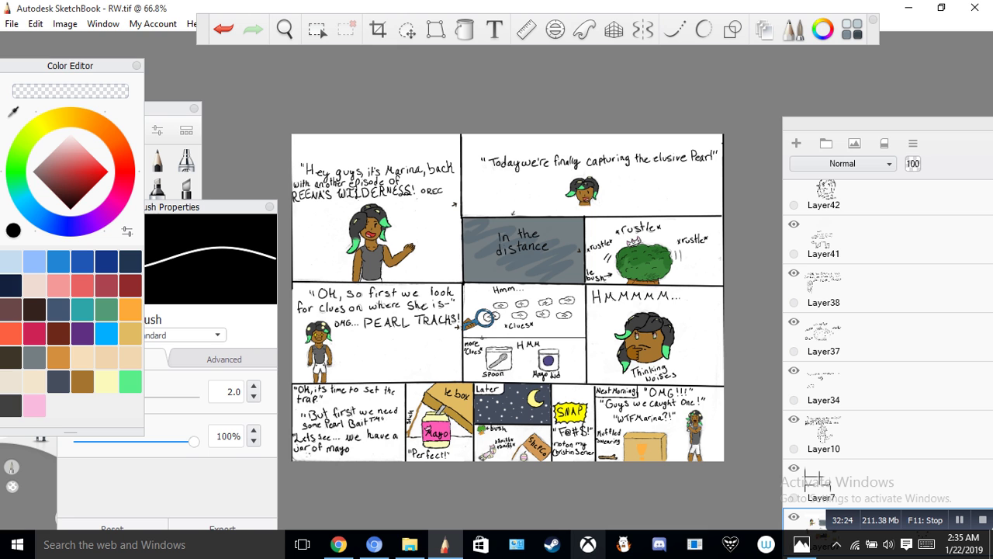
Step: Set the paintbrush color to black for signing the empty lower area of the PEARL TRACKS panel
left_click(285, 29)
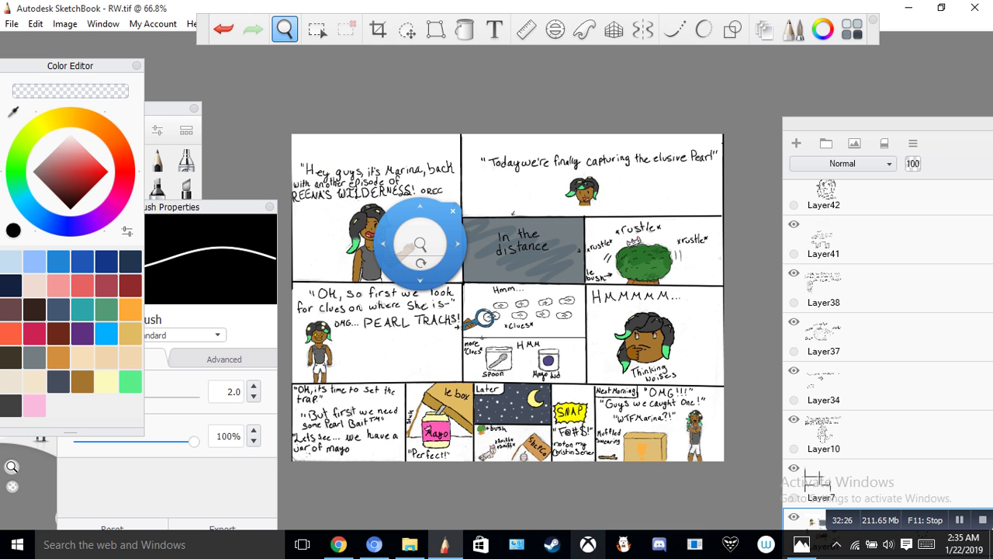
mouse_move(438, 246)
left_mouse_down()
mouse_move(441, 227)
mouse_move(574, 266)
mouse_move(477, 205)
mouse_move(406, 284)
mouse_move(375, 422)
mouse_move(391, 322)
mouse_move(501, 323)
mouse_move(515, 196)
left_mouse_up()
left_click_drag(482, 288, 524, 309)
left_click_drag(524, 309, 538, 234)
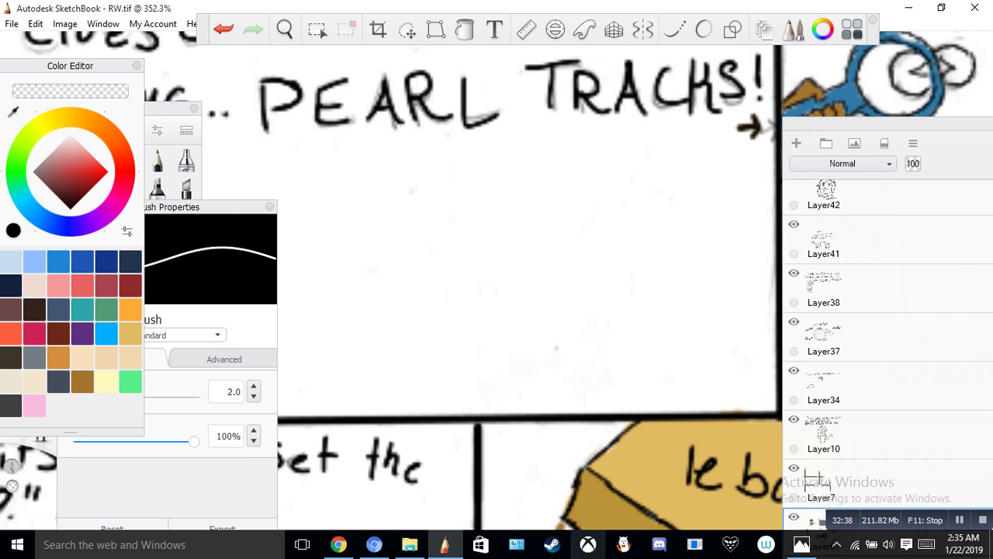
left_click(71, 209)
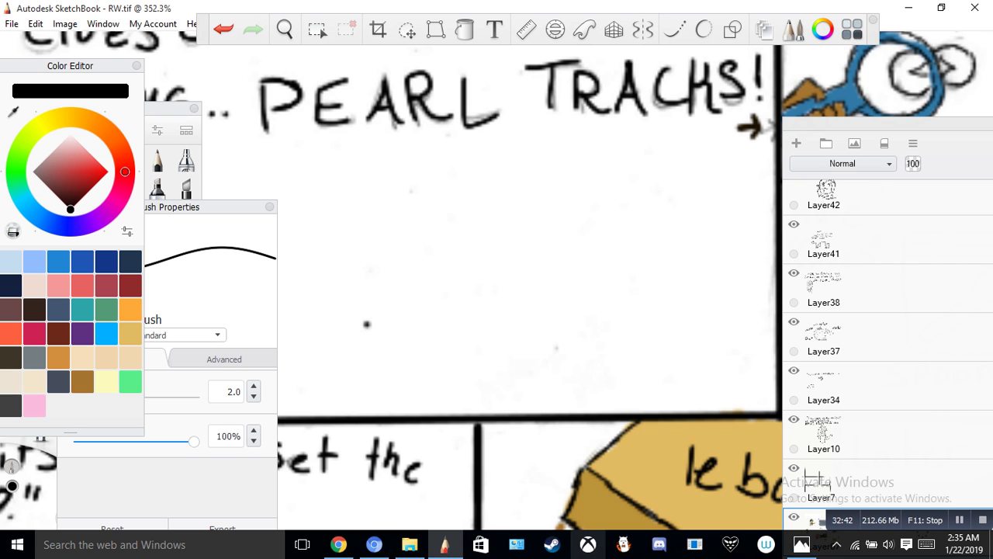
left_click(203, 208)
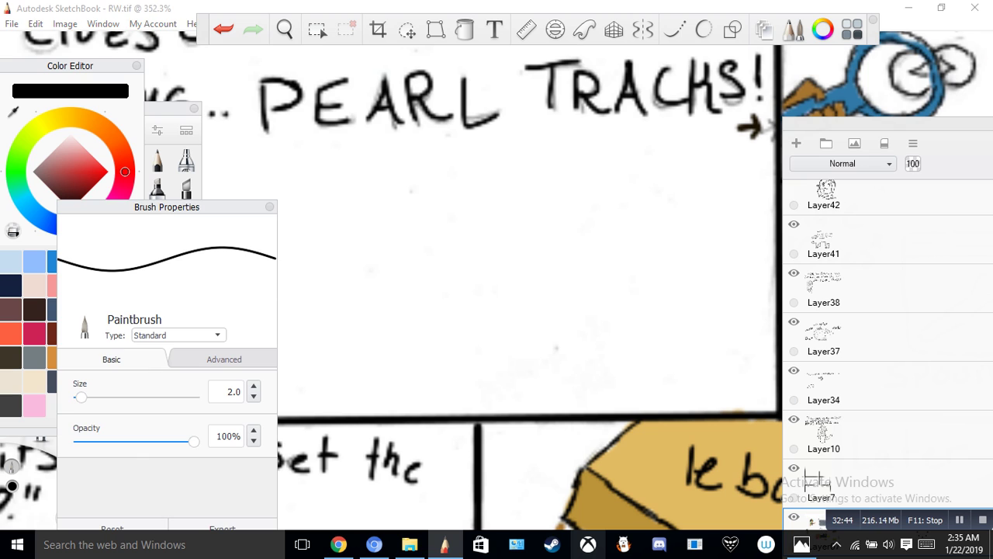
Step: Try a signature stroke at 52% brush opacity in the PEARL TRACKS panel and undo it
left_click(138, 442)
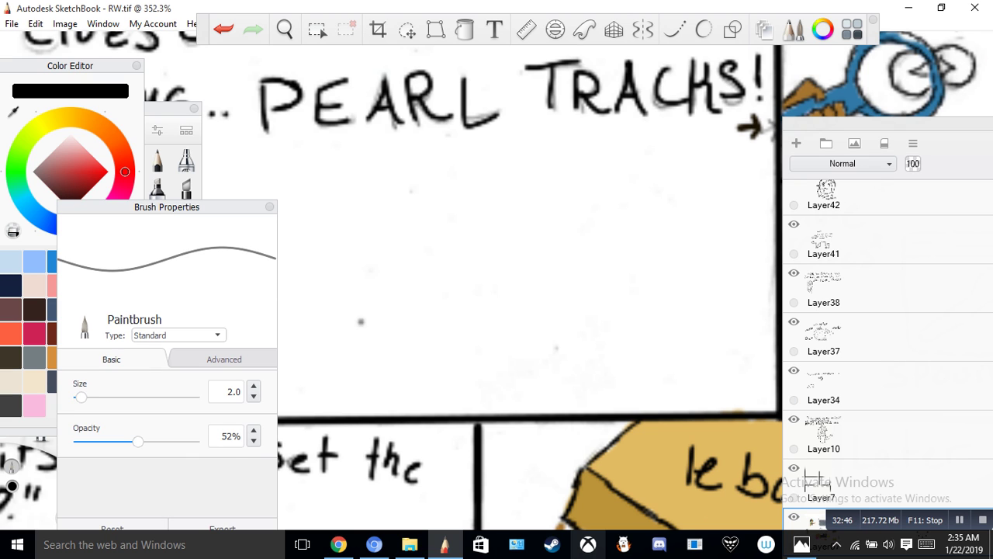
mouse_move(362, 318)
left_mouse_down()
mouse_move(382, 292)
mouse_move(345, 335)
left_mouse_up()
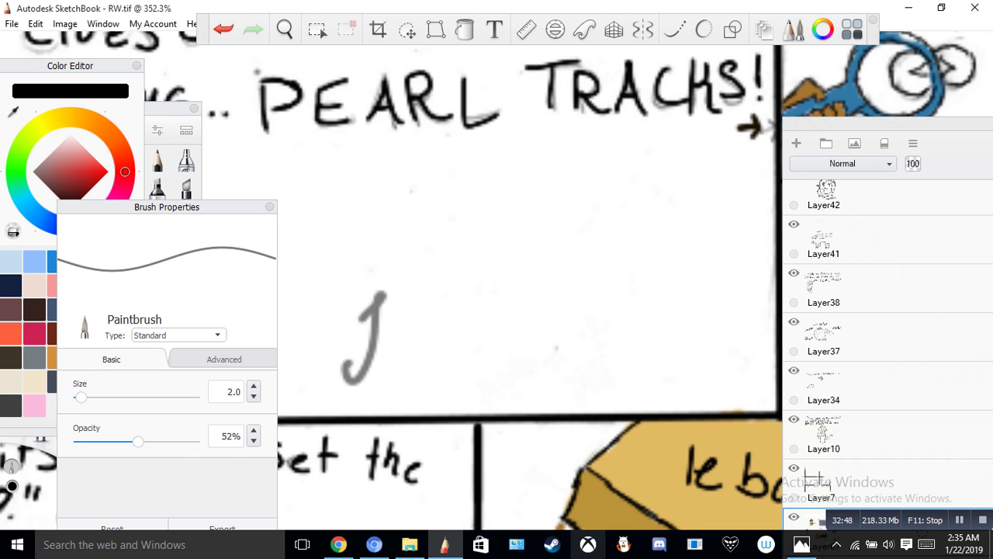
left_click(224, 29)
Step: Set the brush opacity to 18% and handwrite the artist's first name in the empty lower area of the PEARL TRACKS panel
left_click_drag(137, 441, 99, 441)
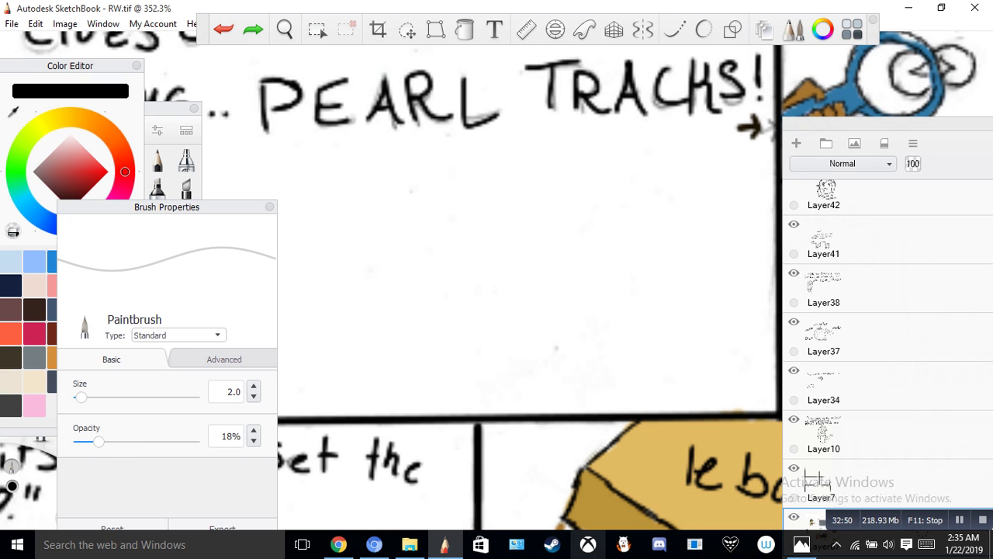
mouse_move(317, 322)
left_mouse_down()
mouse_move(348, 285)
mouse_move(302, 394)
left_mouse_up()
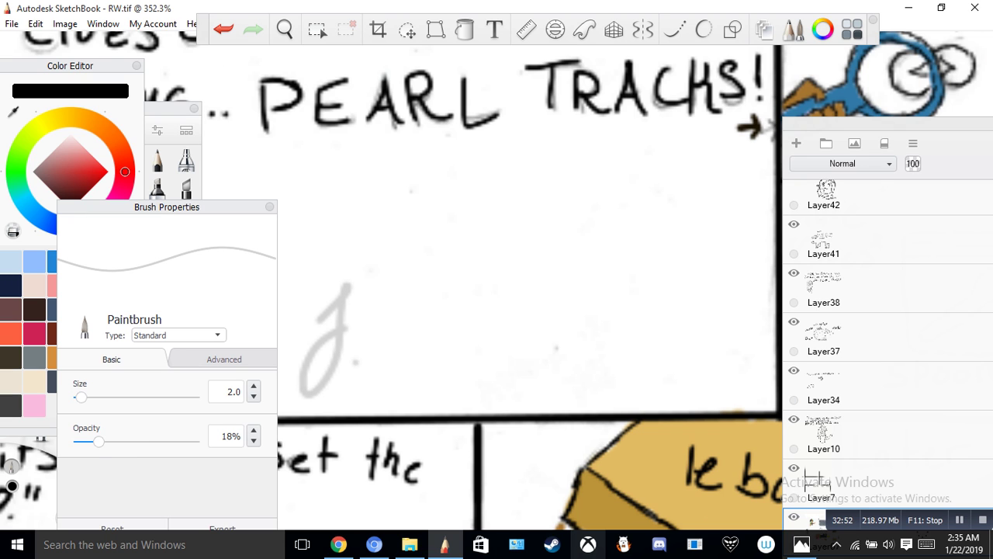
left_click_drag(366, 350, 392, 356)
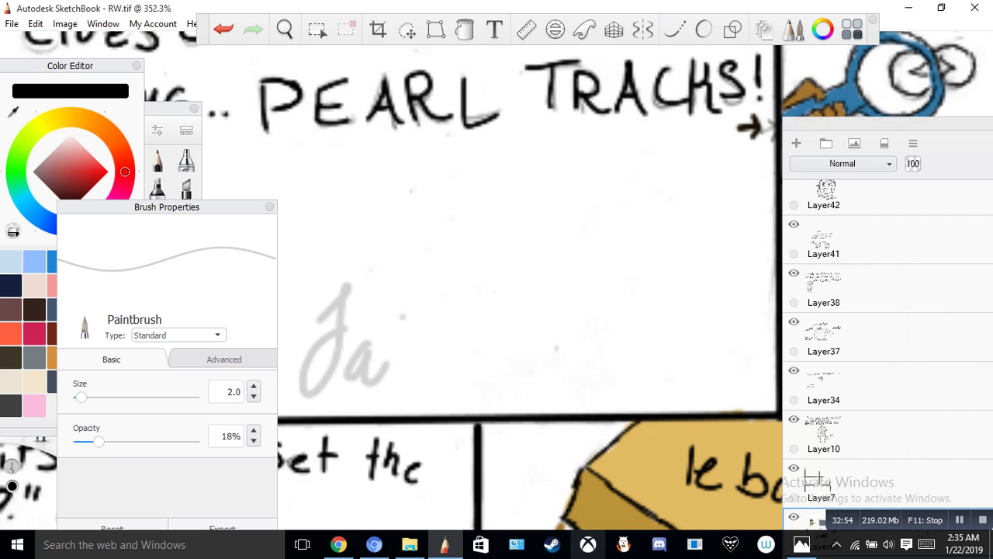
mouse_move(405, 305)
left_mouse_down()
mouse_move(397, 379)
mouse_move(483, 377)
left_mouse_up()
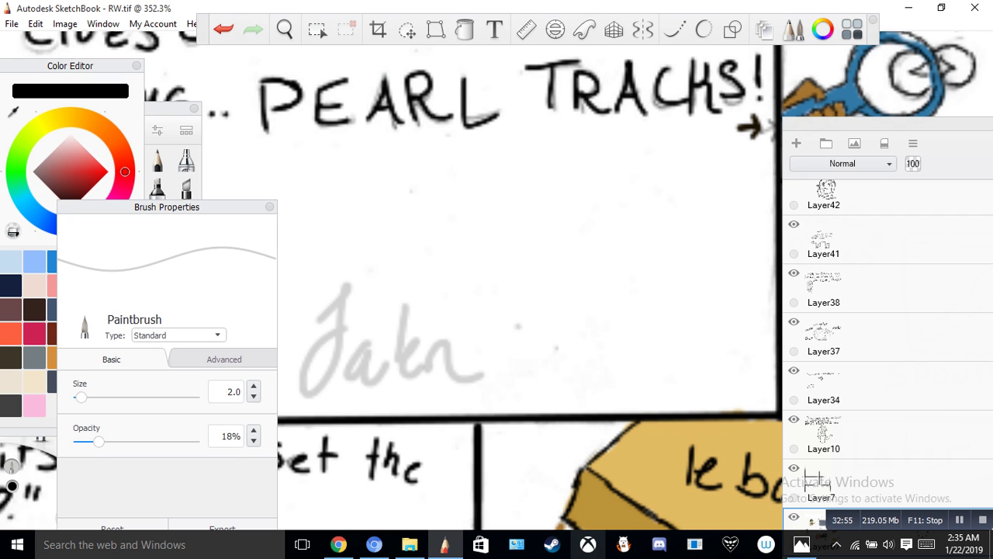
Step: Try writing the artist's surname as a separate capitalized word after the first name, and undo it
mouse_move(521, 304)
left_mouse_down()
mouse_move(526, 334)
mouse_move(552, 365)
mouse_move(574, 307)
left_mouse_up()
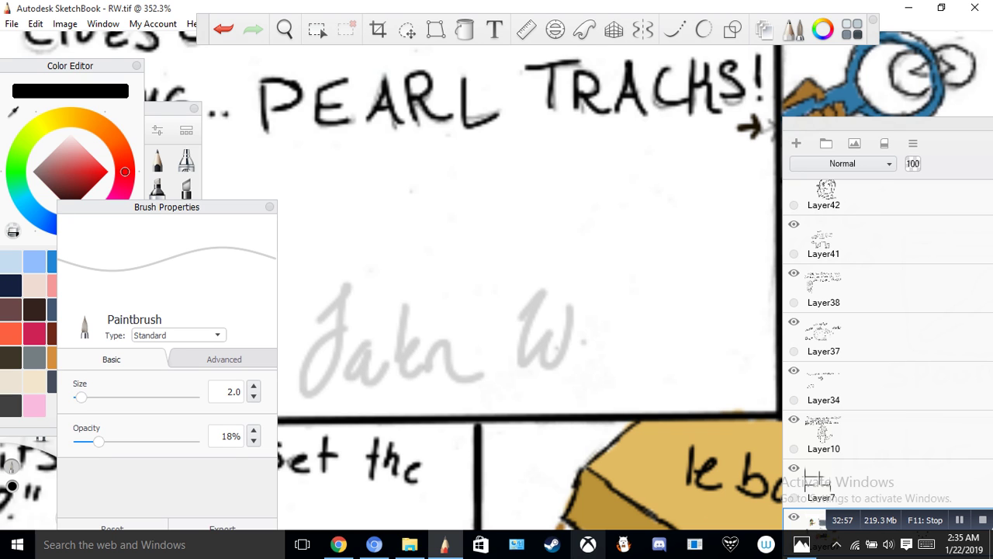
mouse_move(584, 341)
left_mouse_down()
mouse_move(613, 329)
mouse_move(615, 359)
left_mouse_up()
left_click(620, 315)
left_click_drag(653, 331, 630, 379)
mouse_move(676, 302)
left_mouse_down()
mouse_move(671, 350)
mouse_move(703, 361)
left_mouse_up()
left_click_drag(714, 289, 703, 372)
left_click_drag(705, 326, 776, 307)
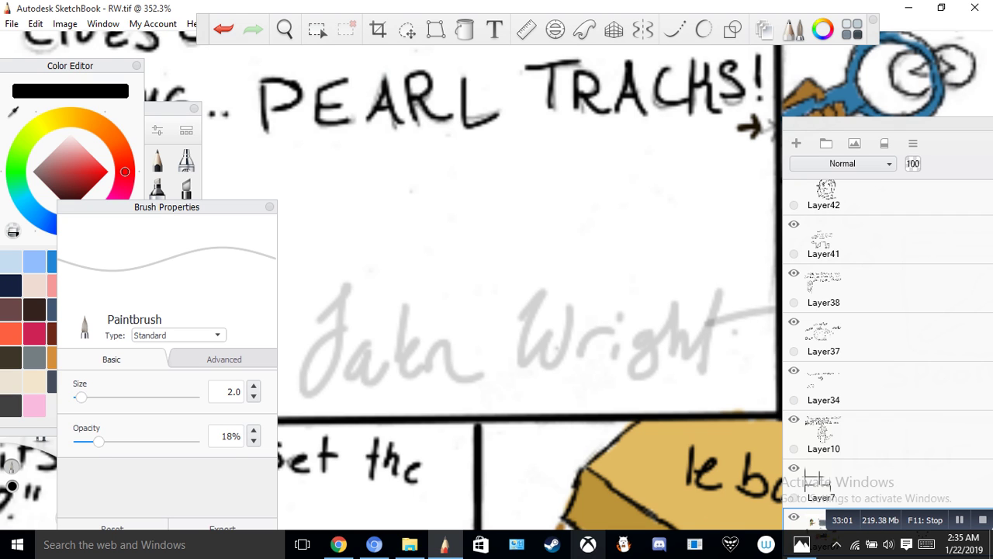
key("ctrl+z")
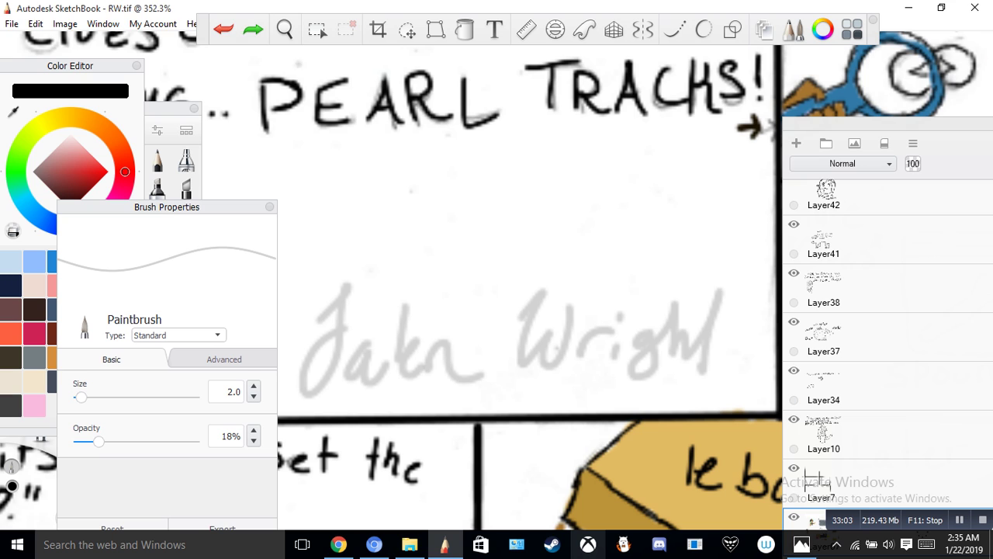
left_click_drag(696, 312, 735, 314)
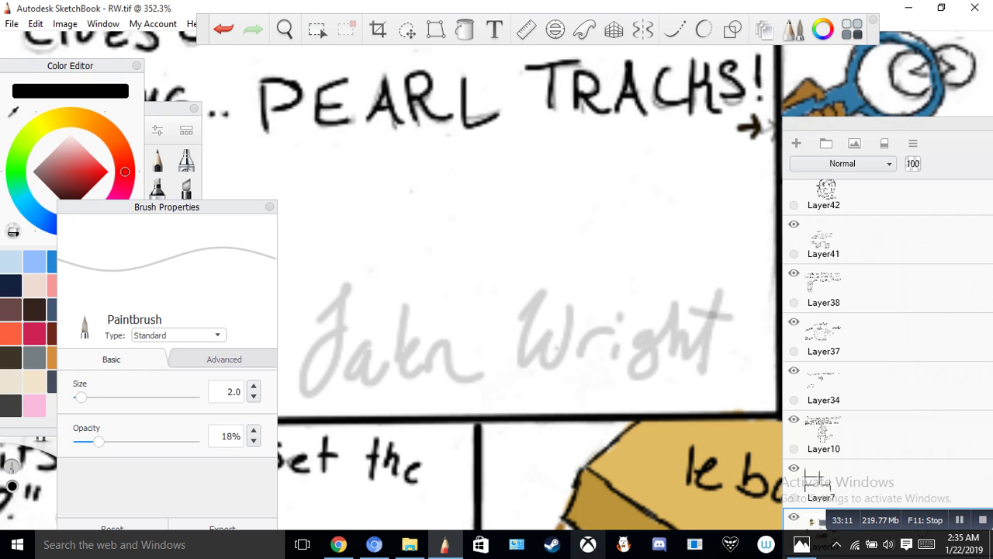
left_click(224, 29)
left_click(224, 28)
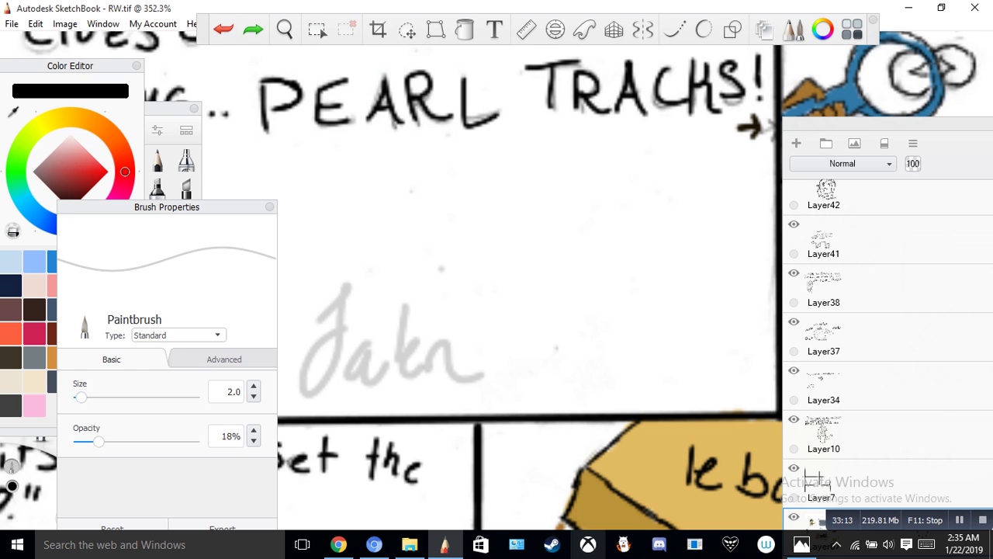
Step: Dot the signature's first letter and complete it with the joined lowercase surname, a long t crossbar and a small 704 above it
left_click(346, 264)
mouse_move(471, 343)
left_mouse_down()
mouse_move(476, 360)
mouse_move(503, 365)
mouse_move(519, 328)
mouse_move(546, 335)
left_mouse_up()
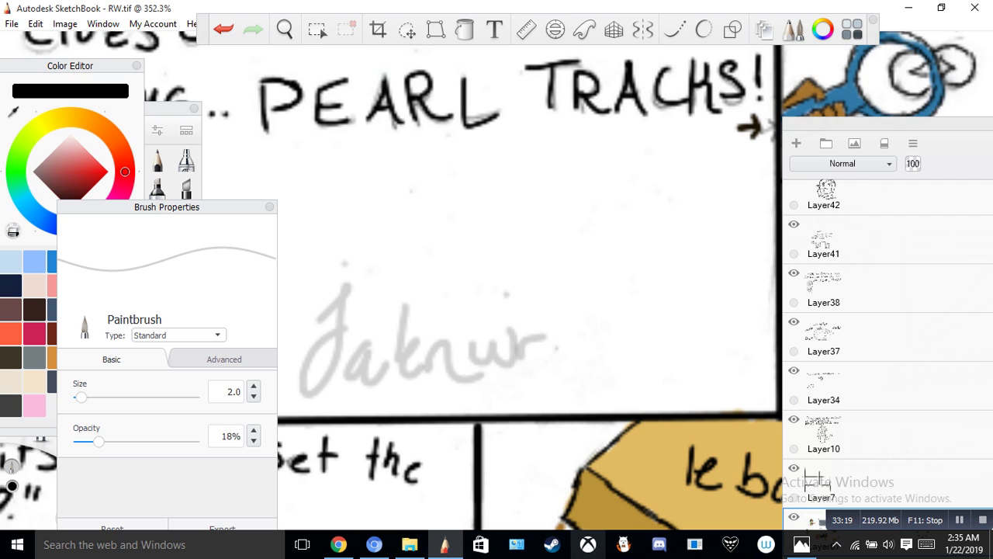
left_click(223, 28)
left_click(224, 29)
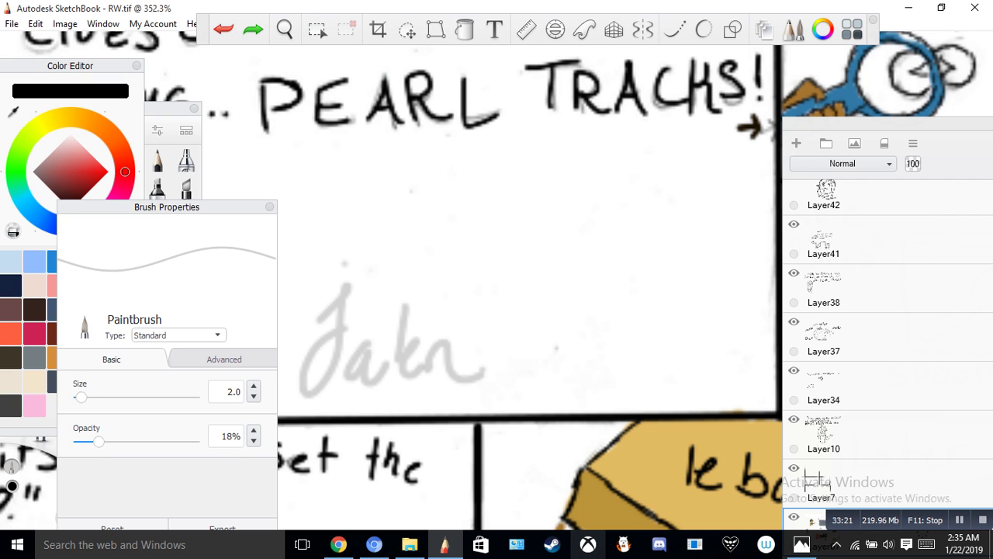
mouse_move(467, 342)
left_mouse_down()
mouse_move(557, 347)
mouse_move(584, 336)
mouse_move(593, 378)
mouse_move(597, 317)
mouse_move(612, 354)
mouse_move(625, 331)
mouse_move(632, 359)
left_mouse_up()
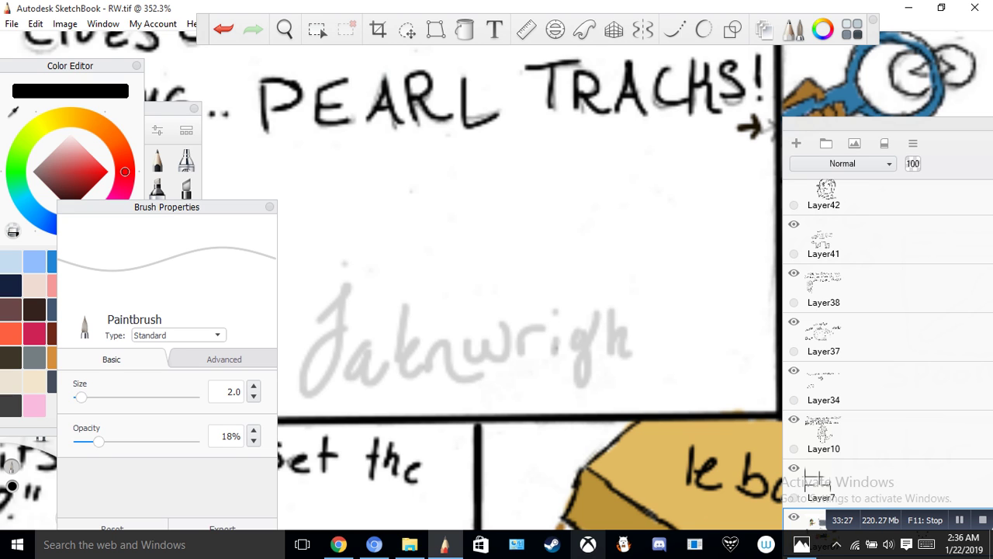
left_click_drag(655, 277, 632, 352)
mouse_move(650, 307)
left_mouse_down()
mouse_move(680, 348)
mouse_move(640, 314)
mouse_move(765, 255)
left_mouse_up()
mouse_move(670, 265)
left_mouse_down()
mouse_move(693, 253)
mouse_move(680, 281)
left_mouse_up()
mouse_move(713, 253)
left_mouse_down()
mouse_move(728, 238)
mouse_move(747, 247)
mouse_move(739, 264)
left_mouse_up()
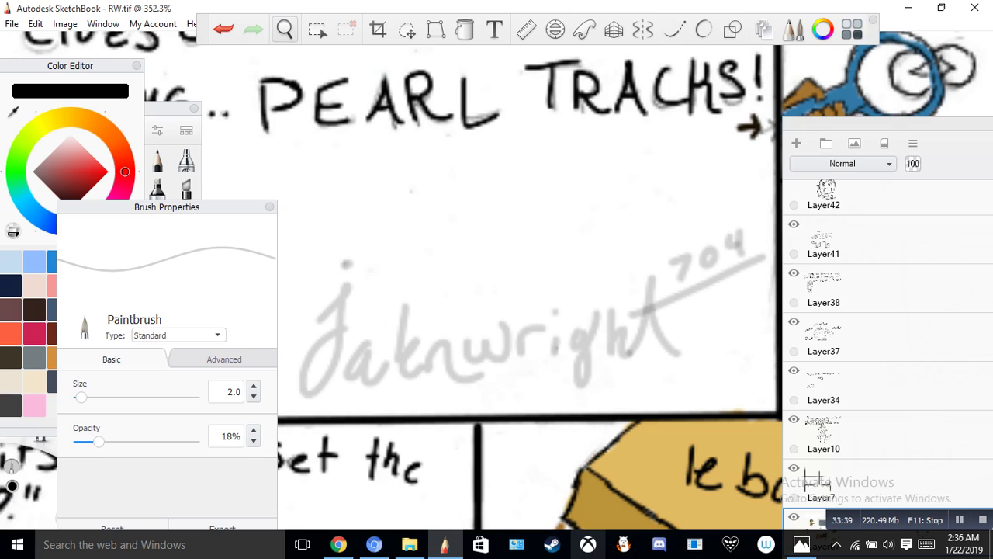
Step: Examine the whole signed comic page at a reduced zoom
left_click(285, 30)
left_click_drag(308, 91, 271, 158)
scroll(264, 132, "down", 1)
scroll(289, 112, "down", 4)
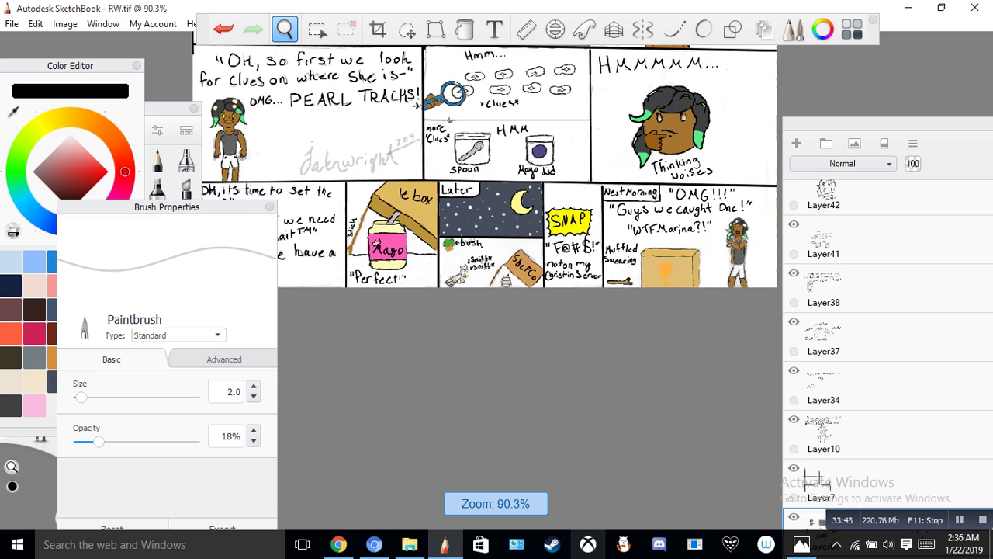
mouse_move(326, 324)
left_mouse_down()
mouse_move(424, 498)
mouse_move(415, 511)
left_mouse_up()
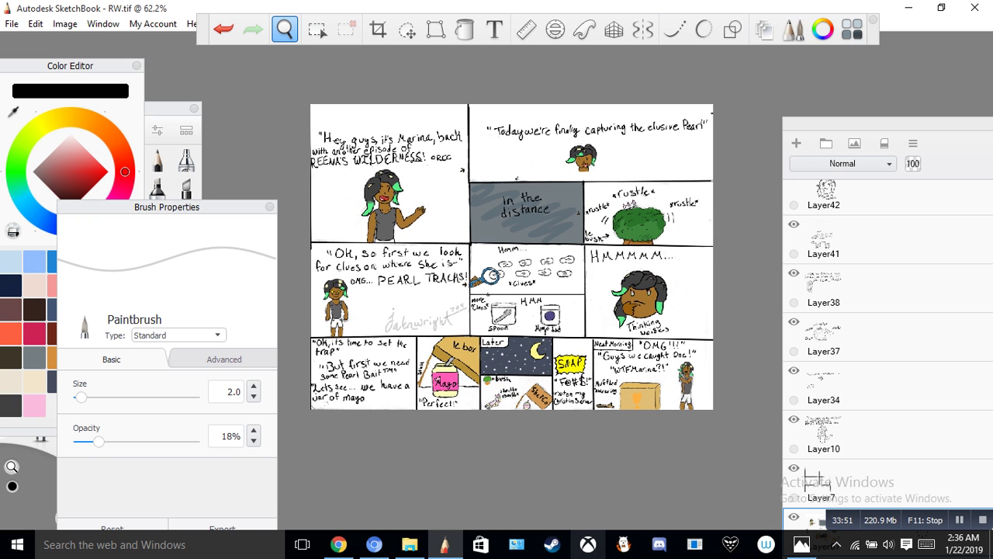
left_click_drag(446, 416, 445, 418)
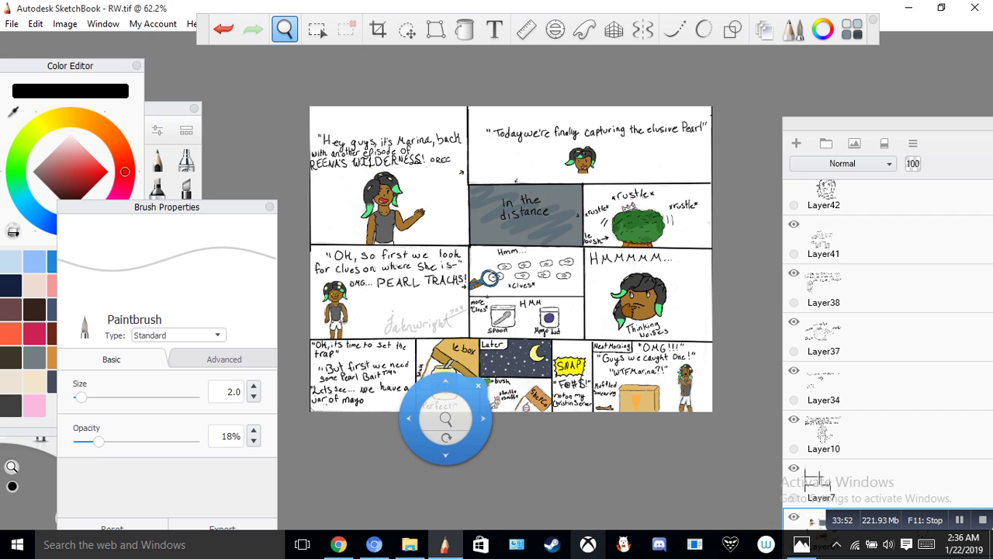
left_click(465, 481)
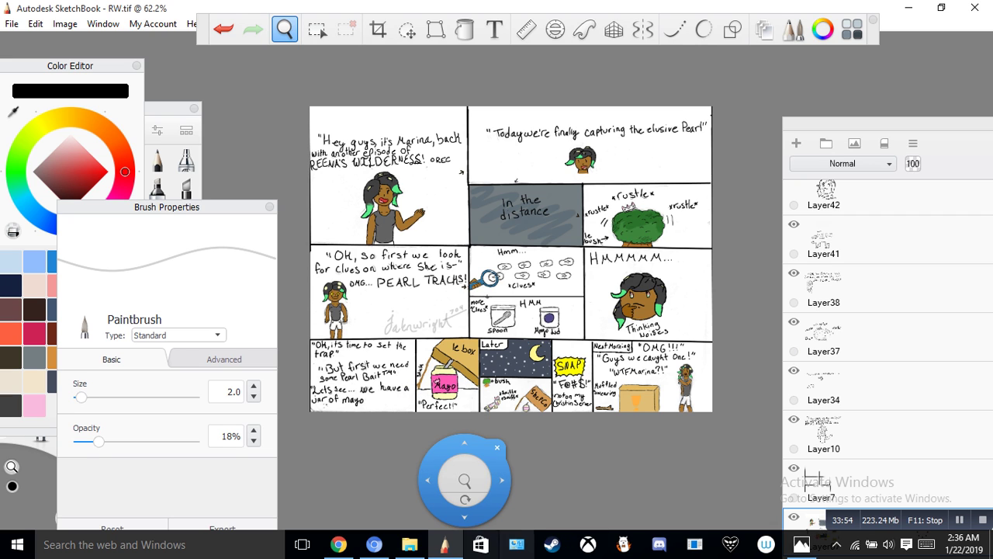
Step: Start saving a copy of the comic in Downloads and name it ReenasWildernessAdv
left_click(12, 24)
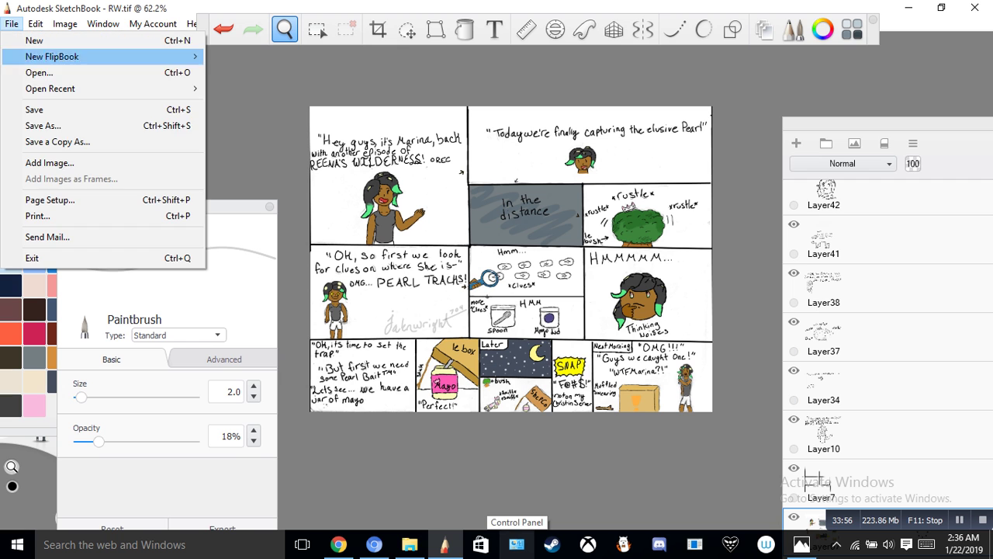
left_click(55, 142)
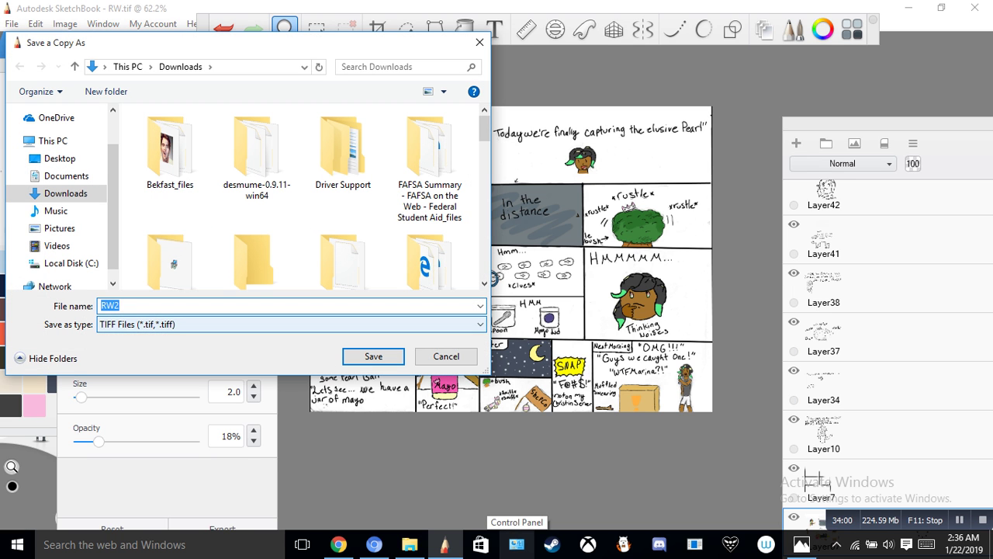
key("End")
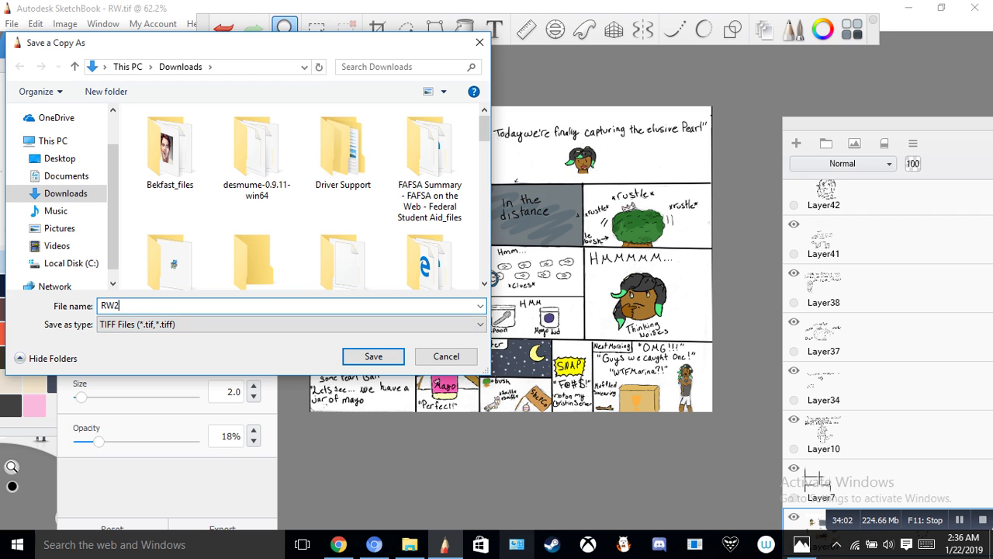
key("BackSpace")
key("BackSpace")
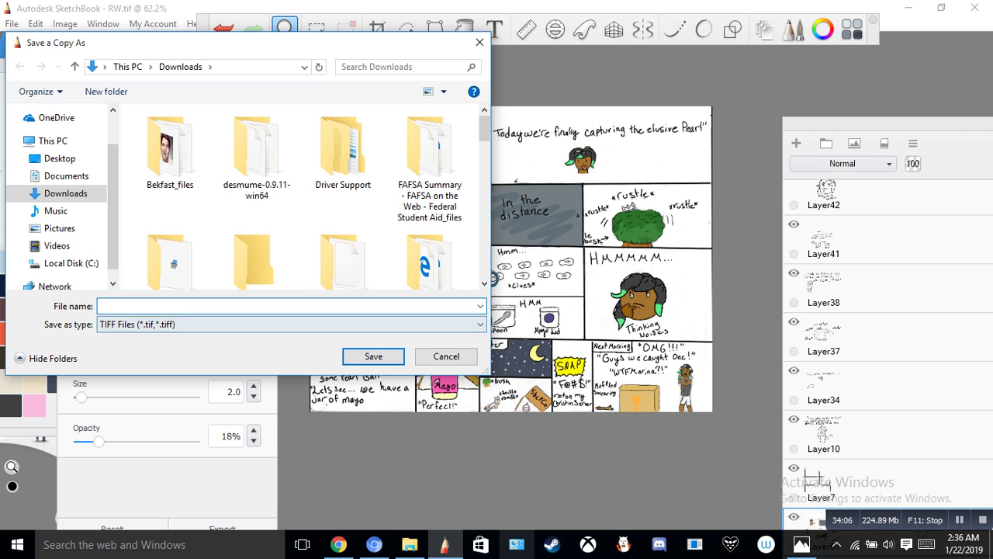
type("Ma")
key("BackSpace")
key("BackSpace")
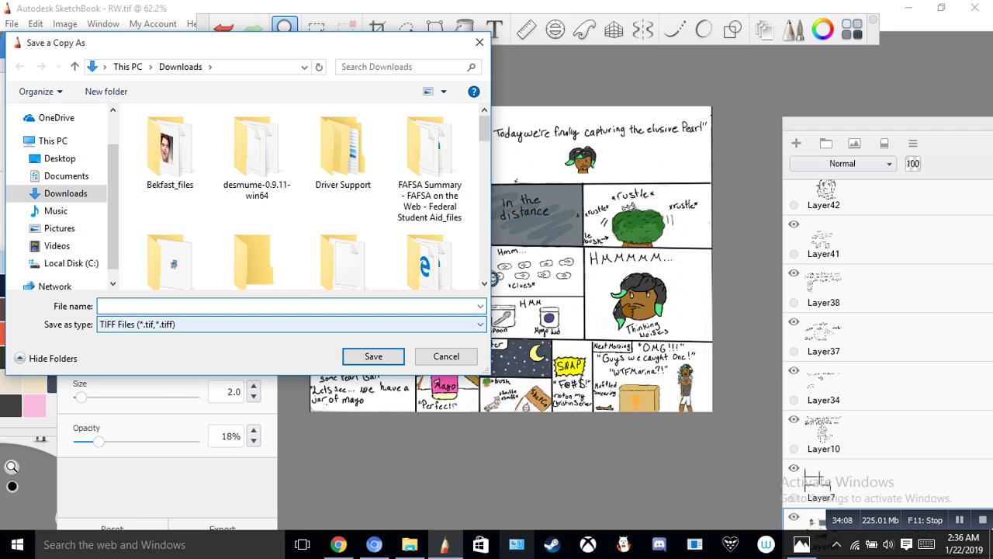
type("Reena")
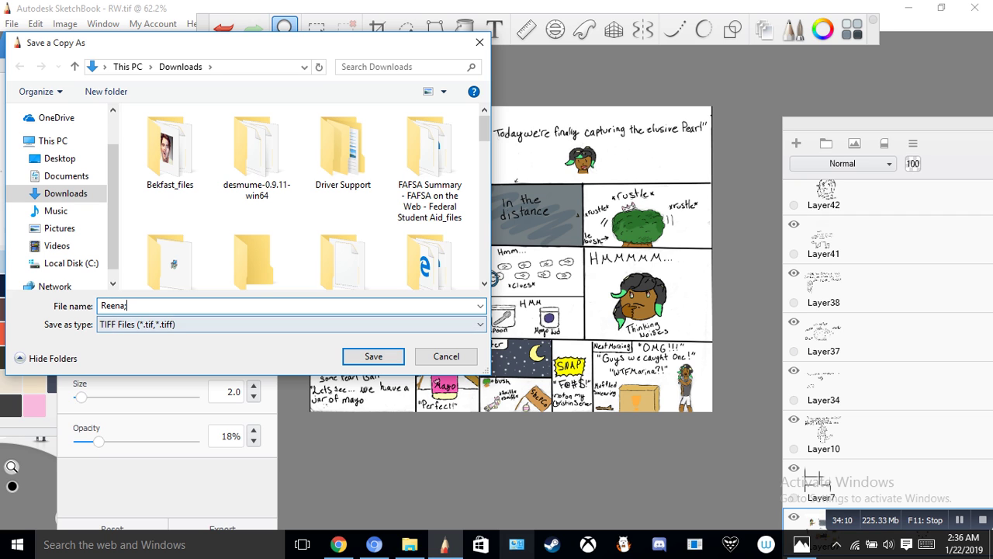
type("s")
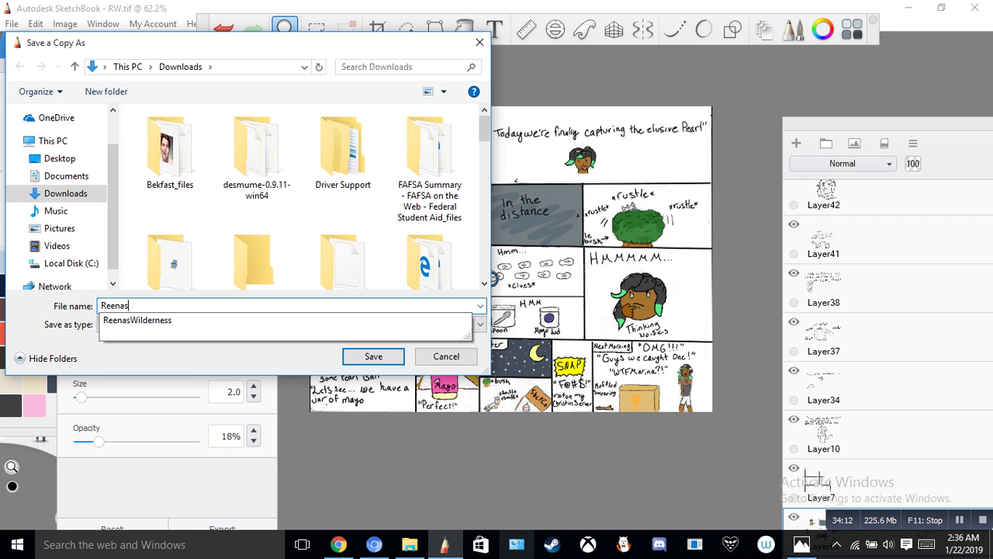
type(" W")
key("BackSpace")
type("Wilder")
type("nessss")
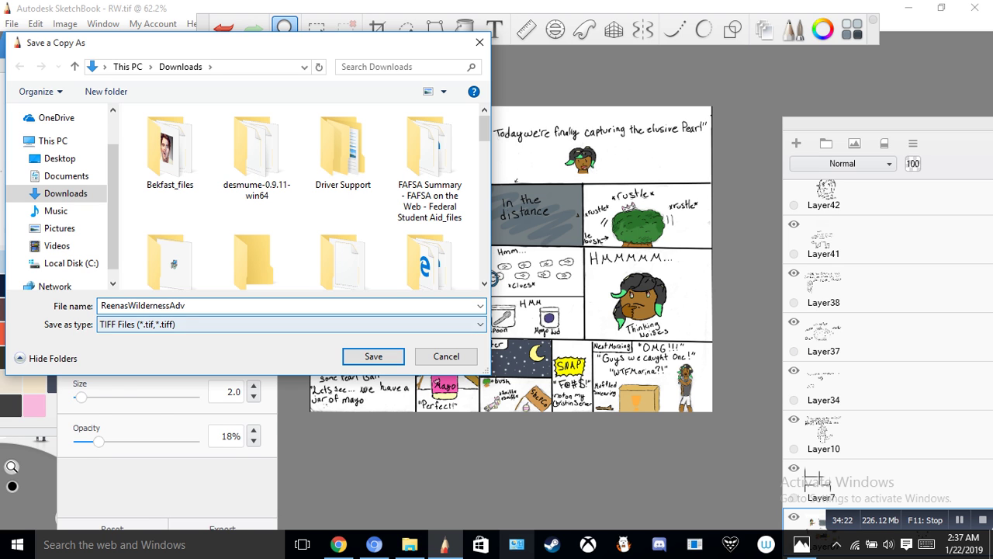
Step: Set the copy's file type to PNG and save it
left_click(291, 325)
key("Down")
key("Down")
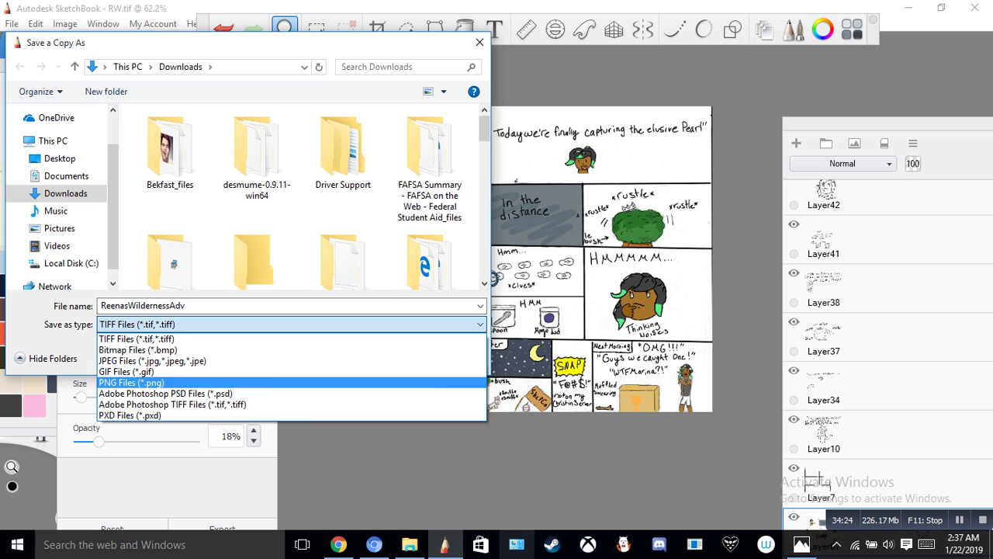
key("Return")
key("shift+Tab")
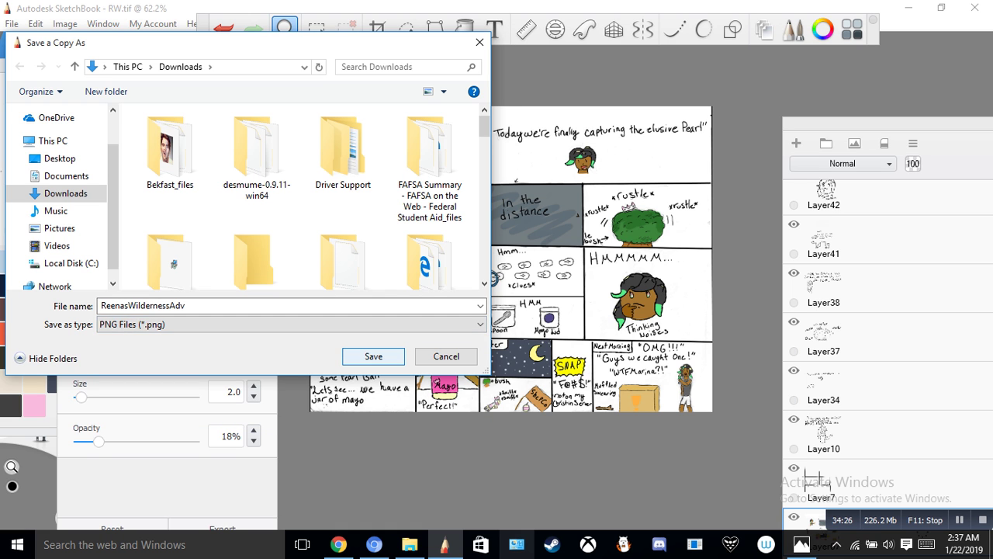
key("shift+Tab")
key("Return")
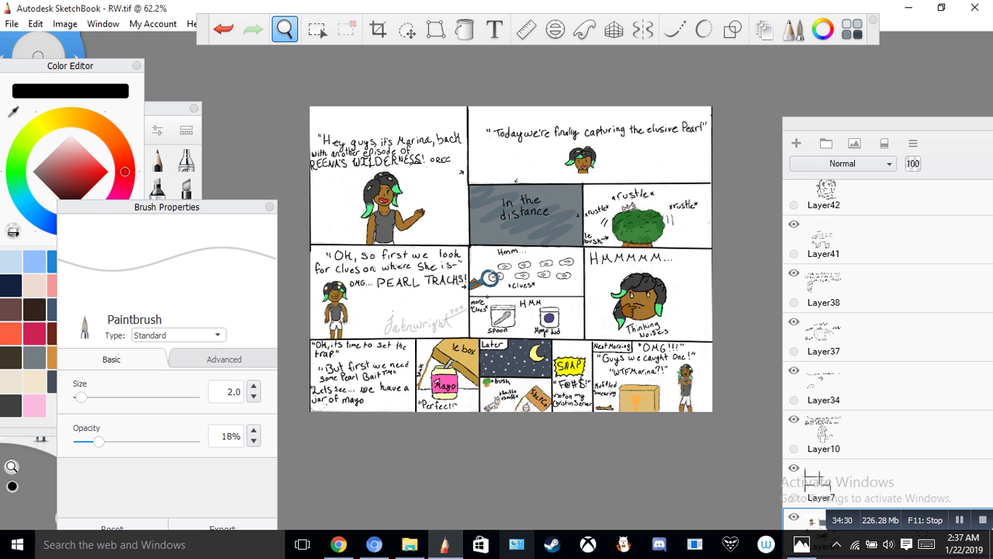
Step: Switch to File Explorer and search the scan (1) folder for "ree"
key("alt+f")
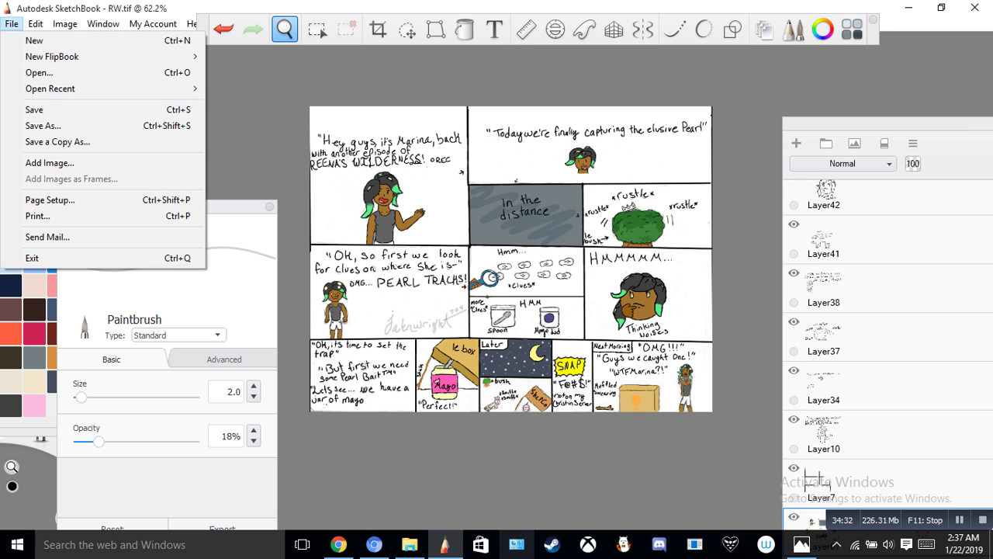
left_click(410, 544)
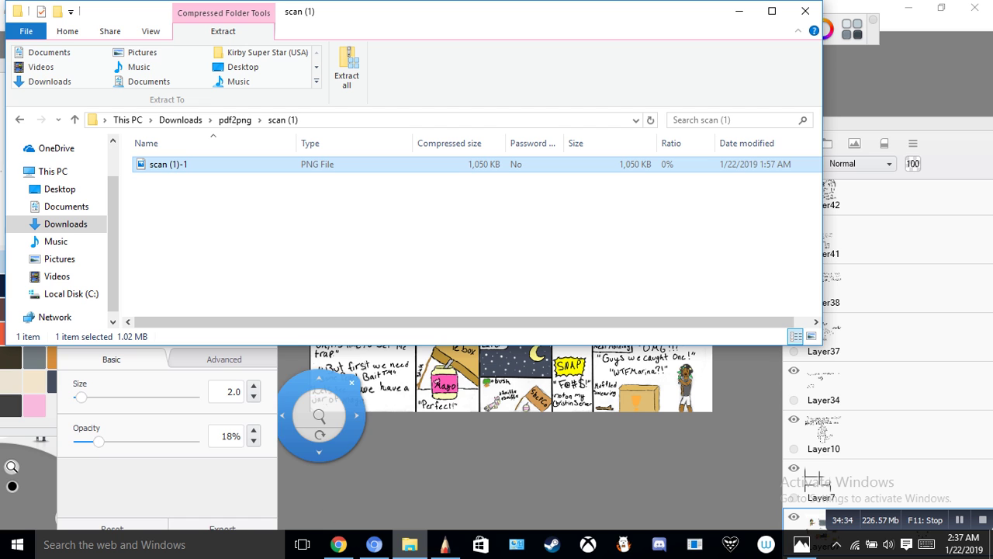
left_click(730, 120)
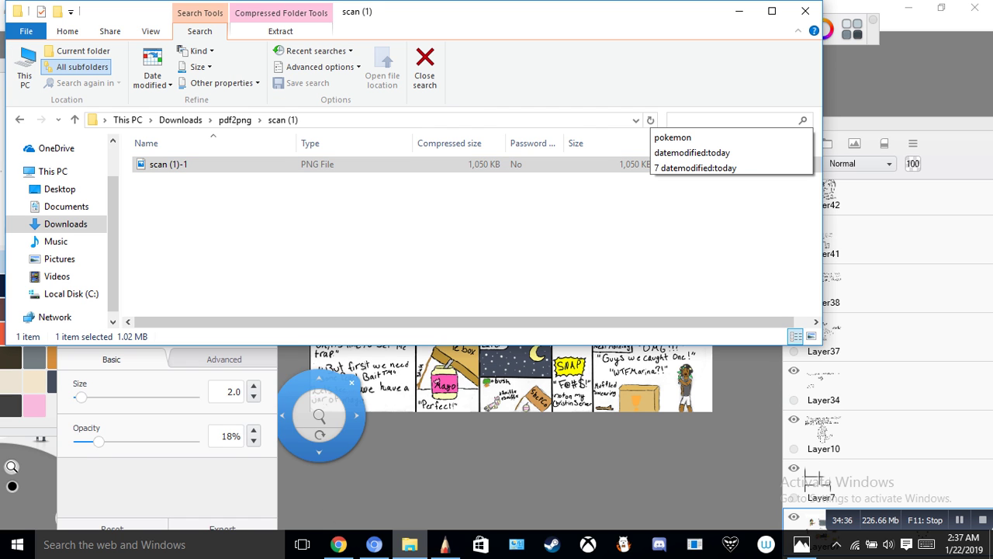
type("re")
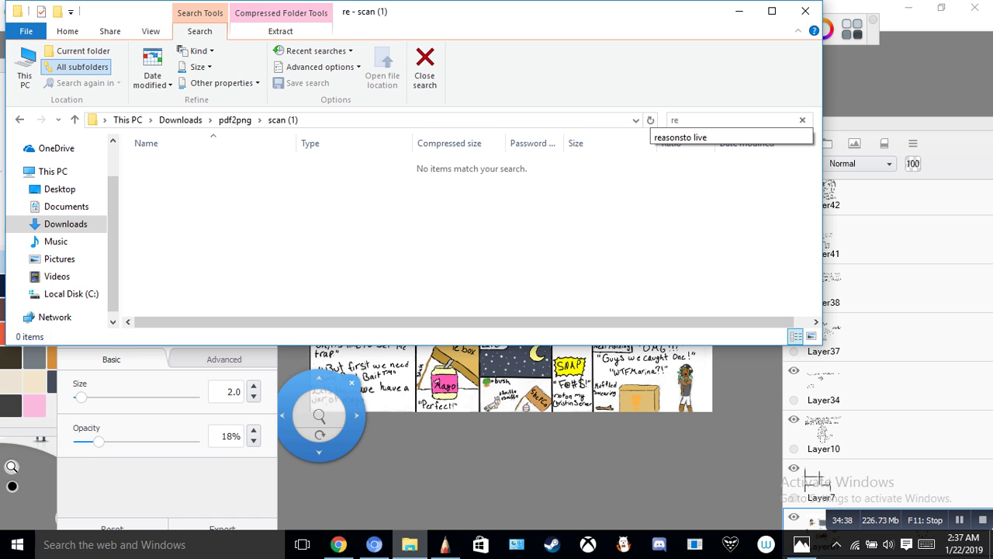
type("e")
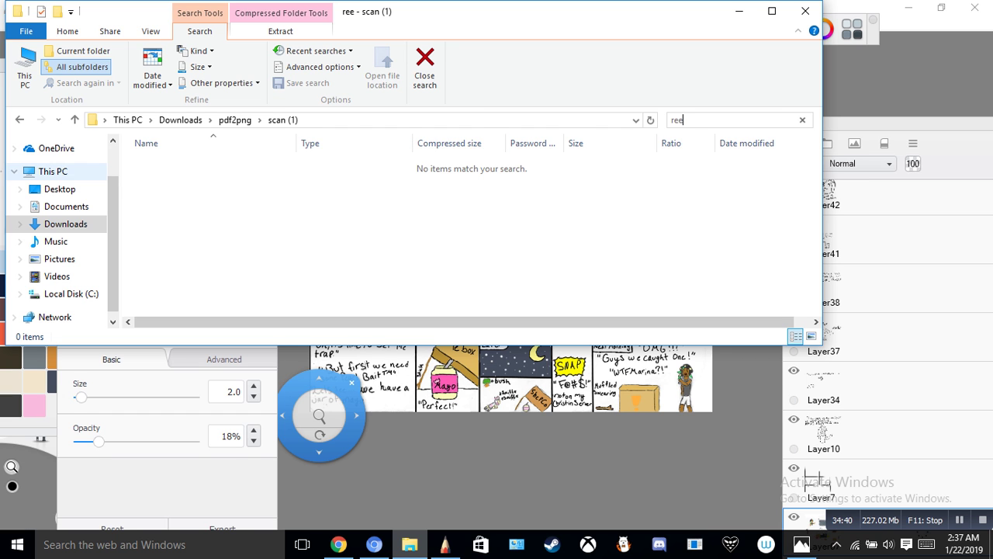
Step: Search the Downloads folder for "ree" and open the ReenasWildernessAdv image in Photos
left_click(66, 224)
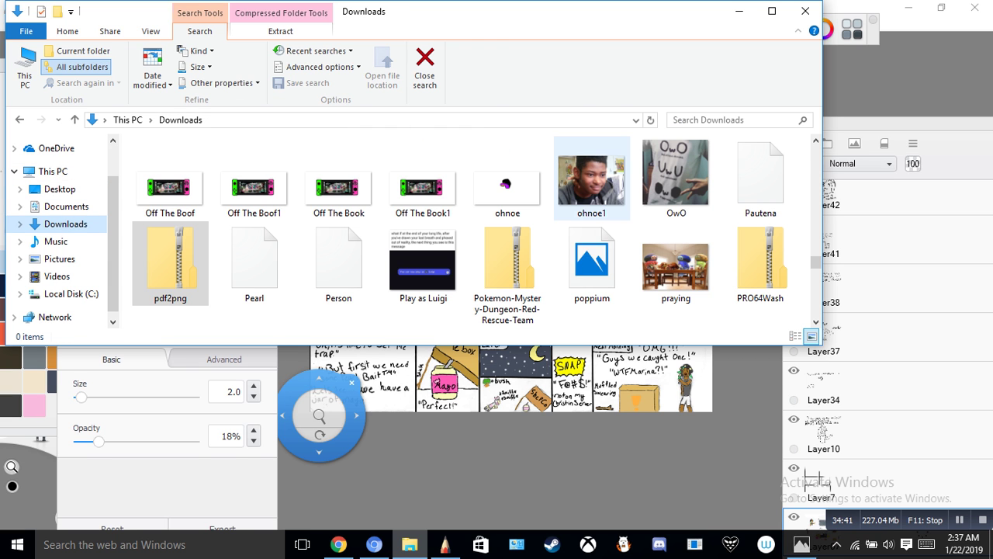
left_click(729, 120)
type("e")
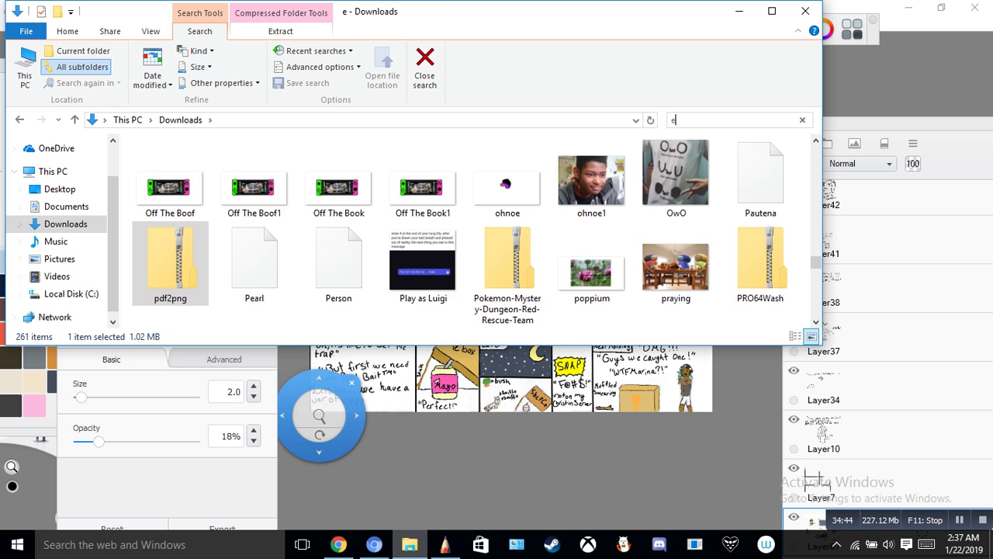
key("BackSpace")
type("ree")
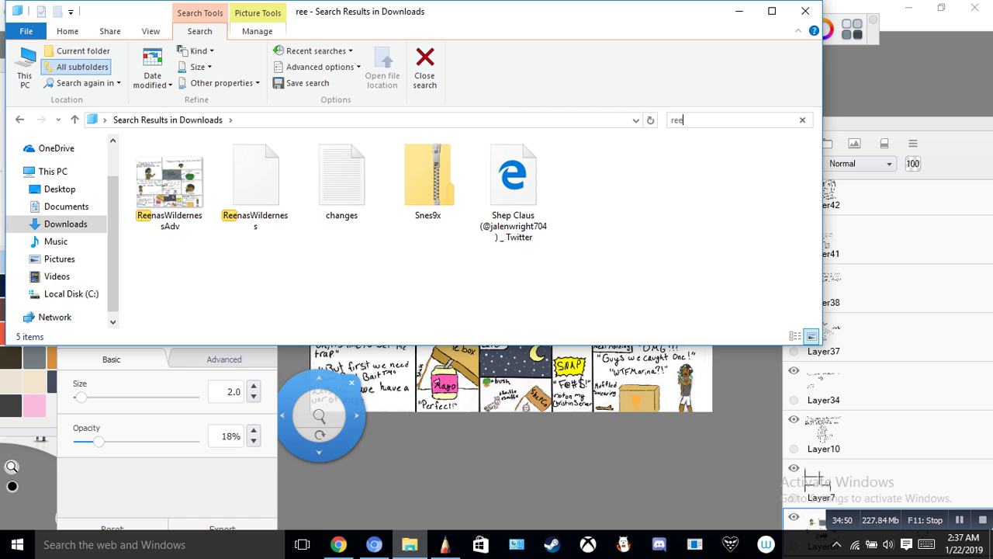
left_click(170, 186)
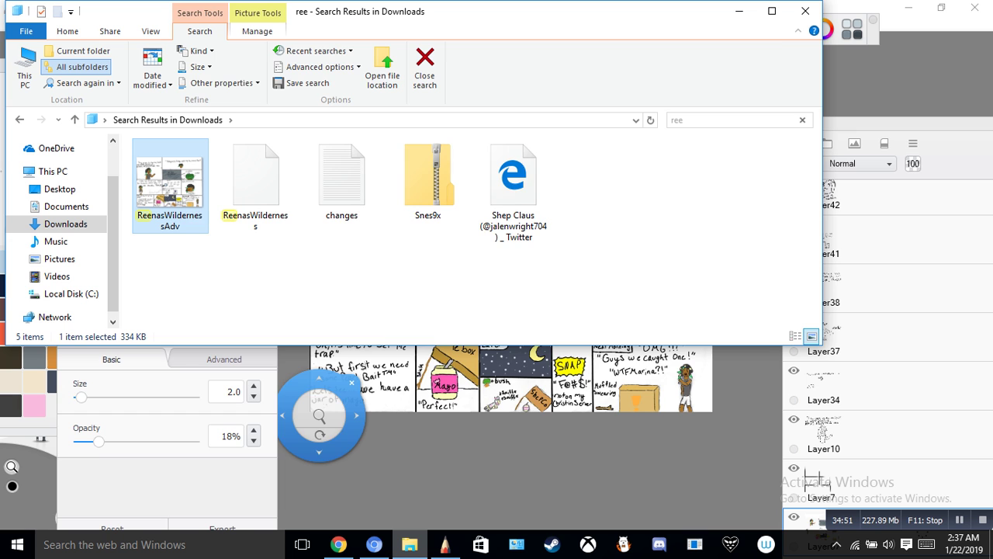
key("Return")
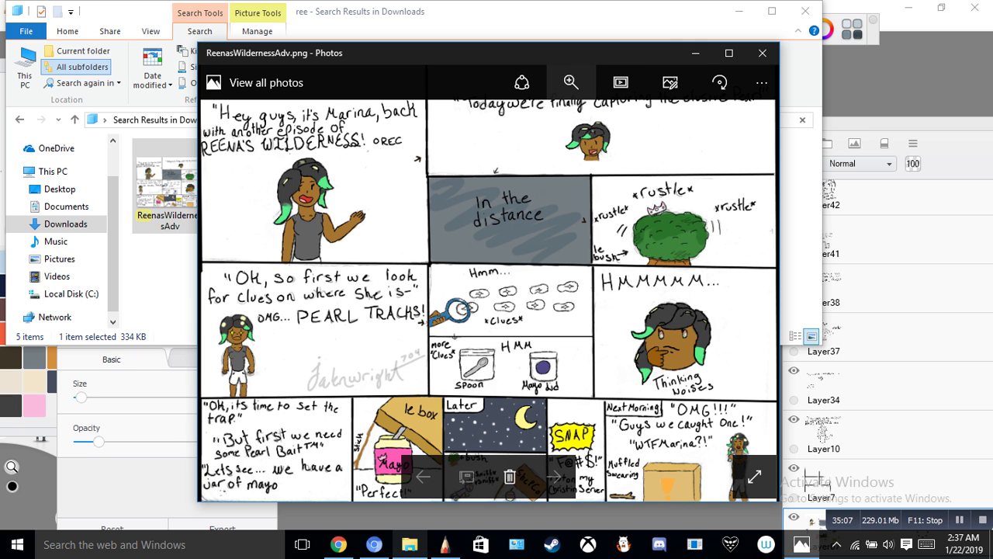
Step: Start printing the image, with photo size 8 x 10 in. and the HP OfficeJet Pro 8710 as printer
left_click(762, 82)
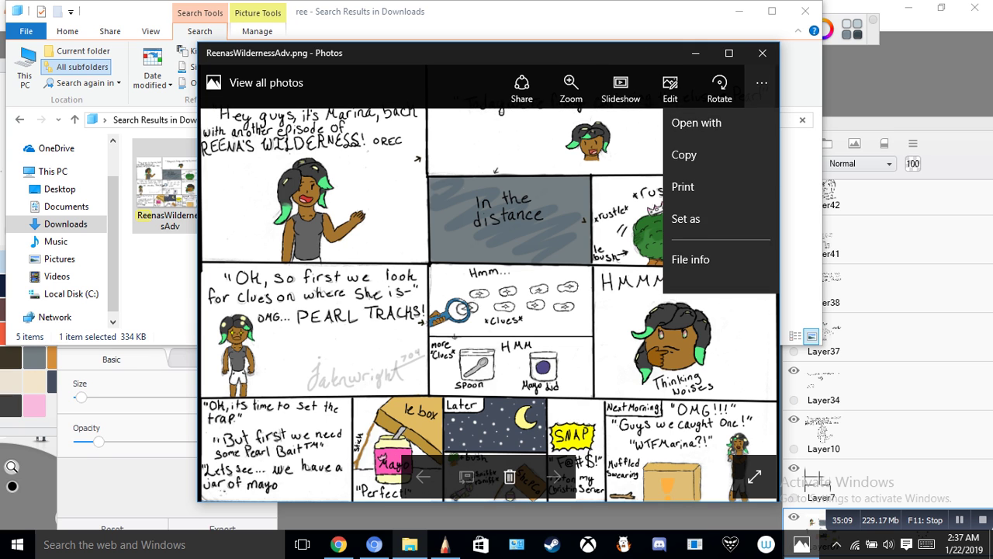
left_click(683, 187)
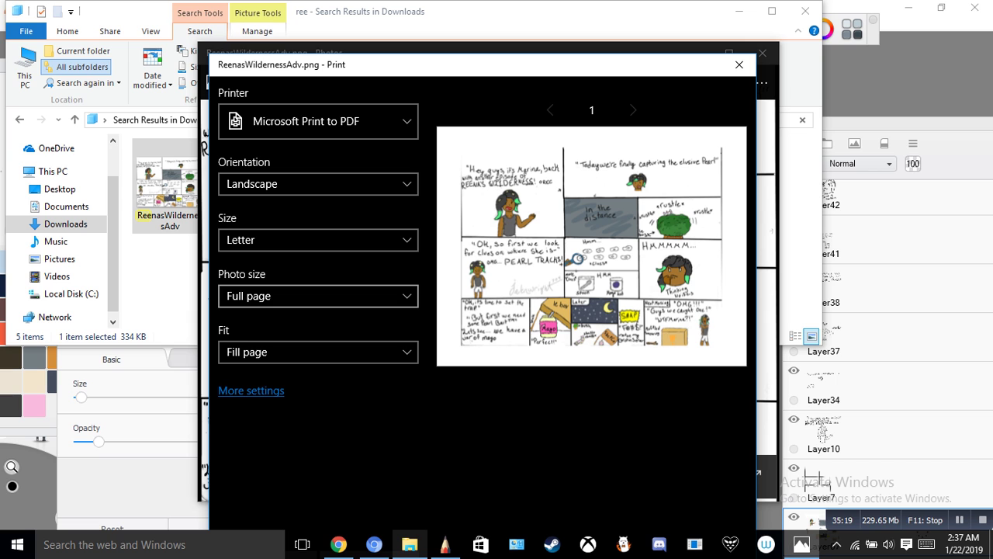
left_click(318, 295)
left_click(319, 328)
left_click(318, 121)
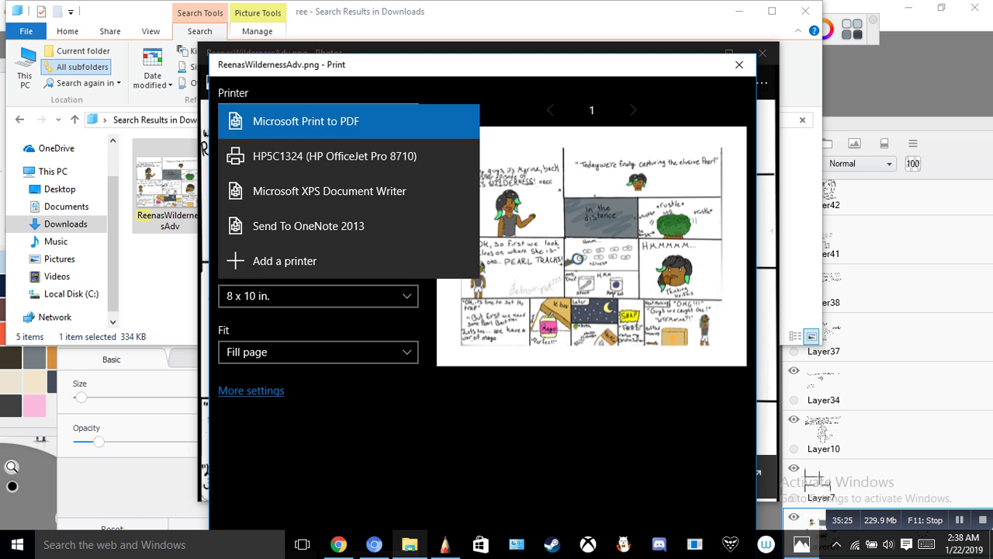
left_click(334, 156)
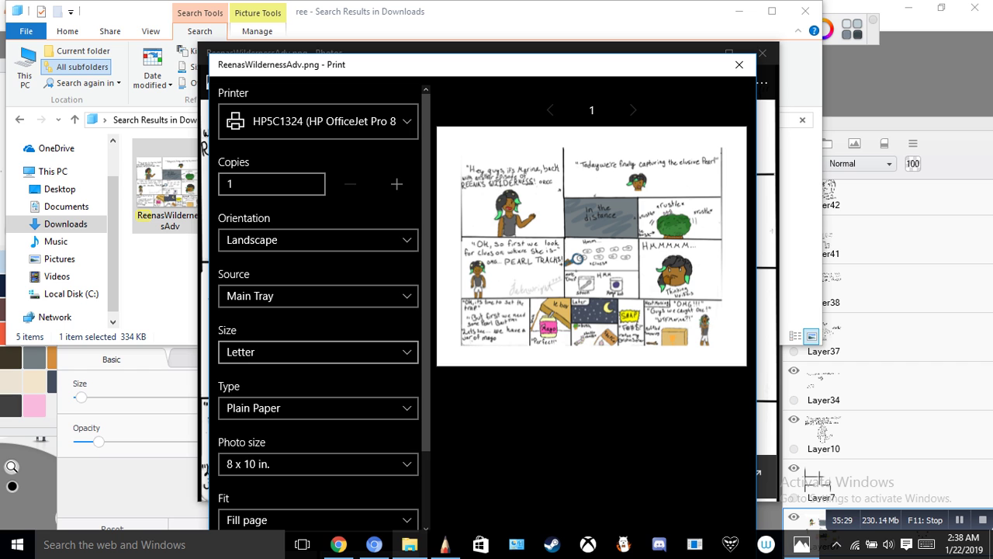
Step: Set the print's photo size to Full page
scroll(318, 308, "down", 1)
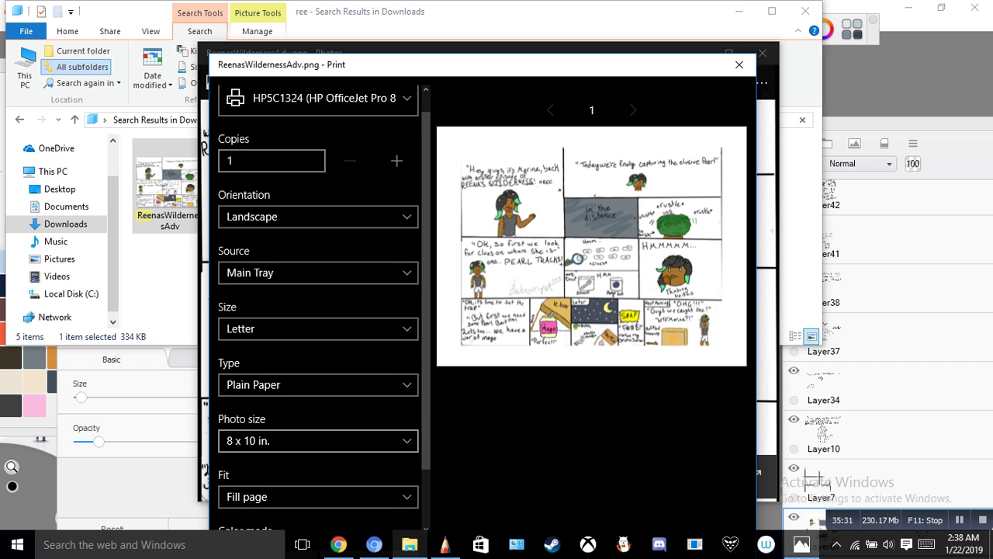
left_click(318, 440)
left_click(318, 376)
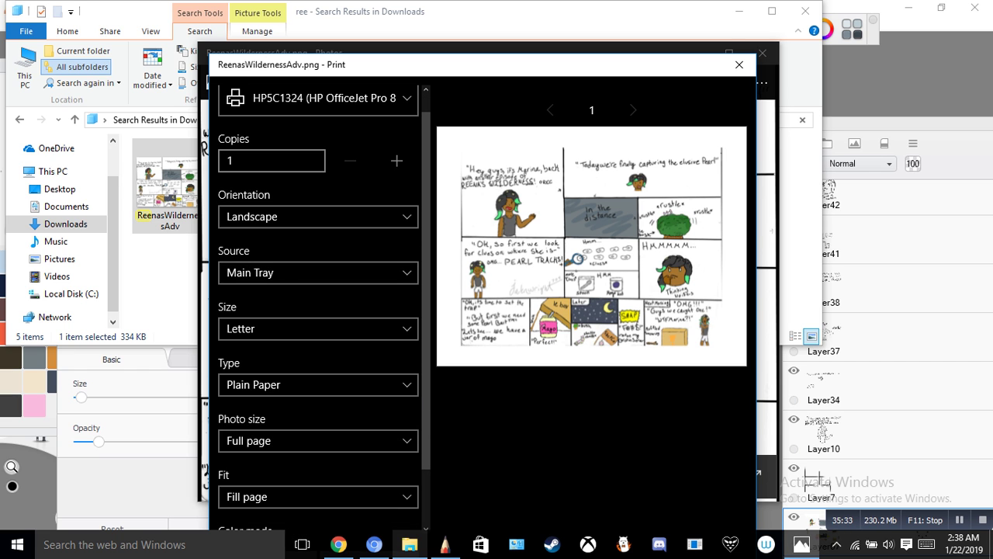
Step: Try the Shrink to fit option for the print and return it to Fill page
scroll(324, 307, "down", 3)
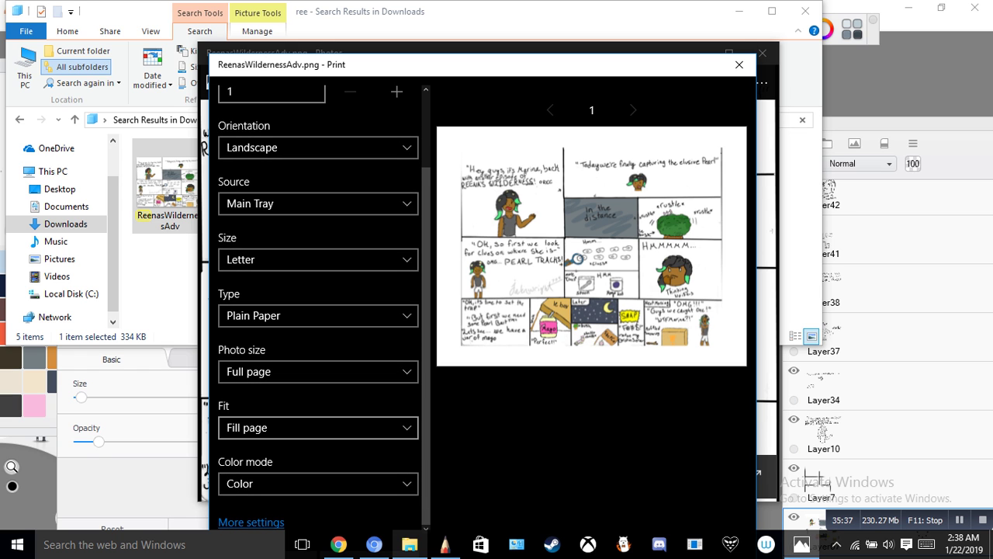
left_click(319, 427)
left_click(319, 459)
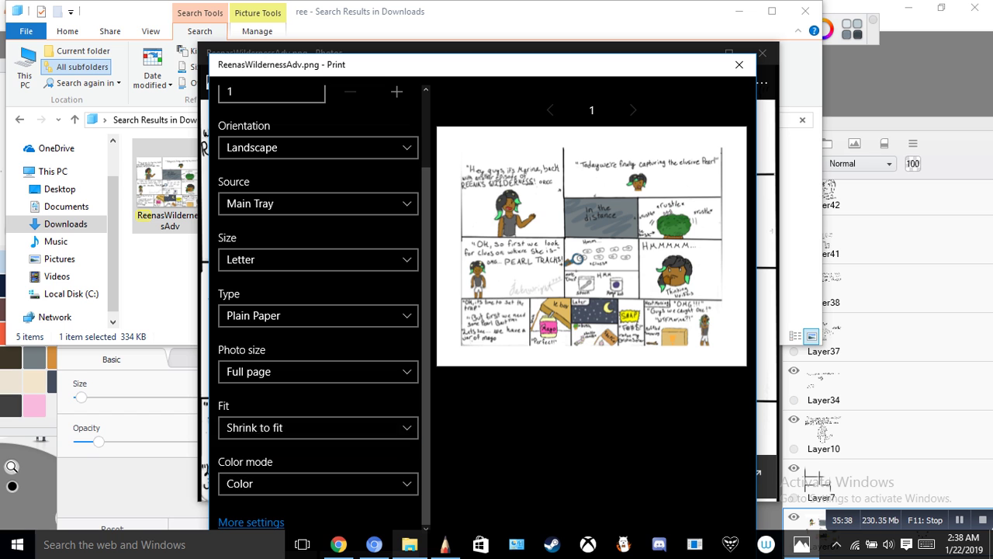
left_click(318, 427)
left_click(318, 395)
Step: Review the remaining print options and open the printer's additional settings
scroll(319, 306, "up", 2)
scroll(319, 306, "down", 2)
scroll(318, 307, "up", 2)
scroll(318, 307, "down", 2)
left_click(251, 522)
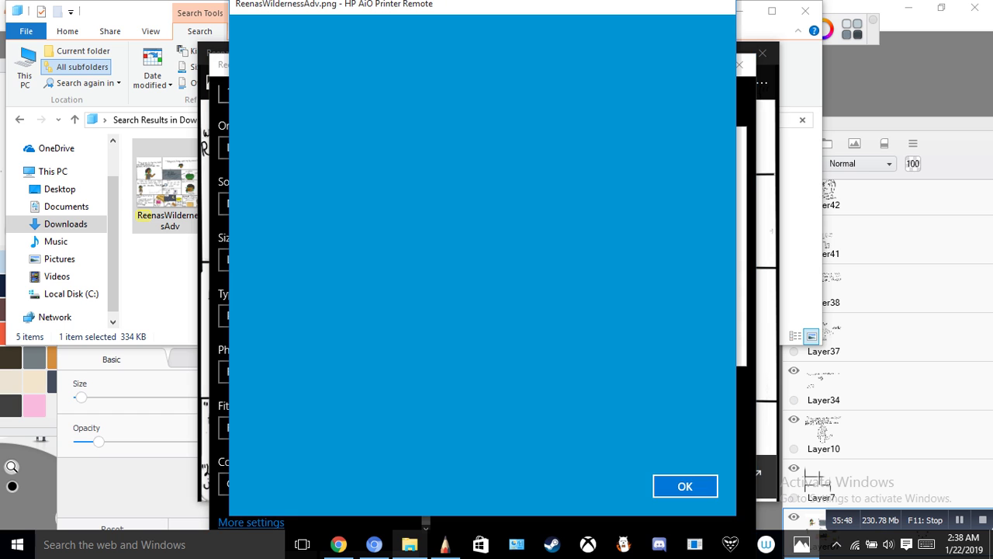